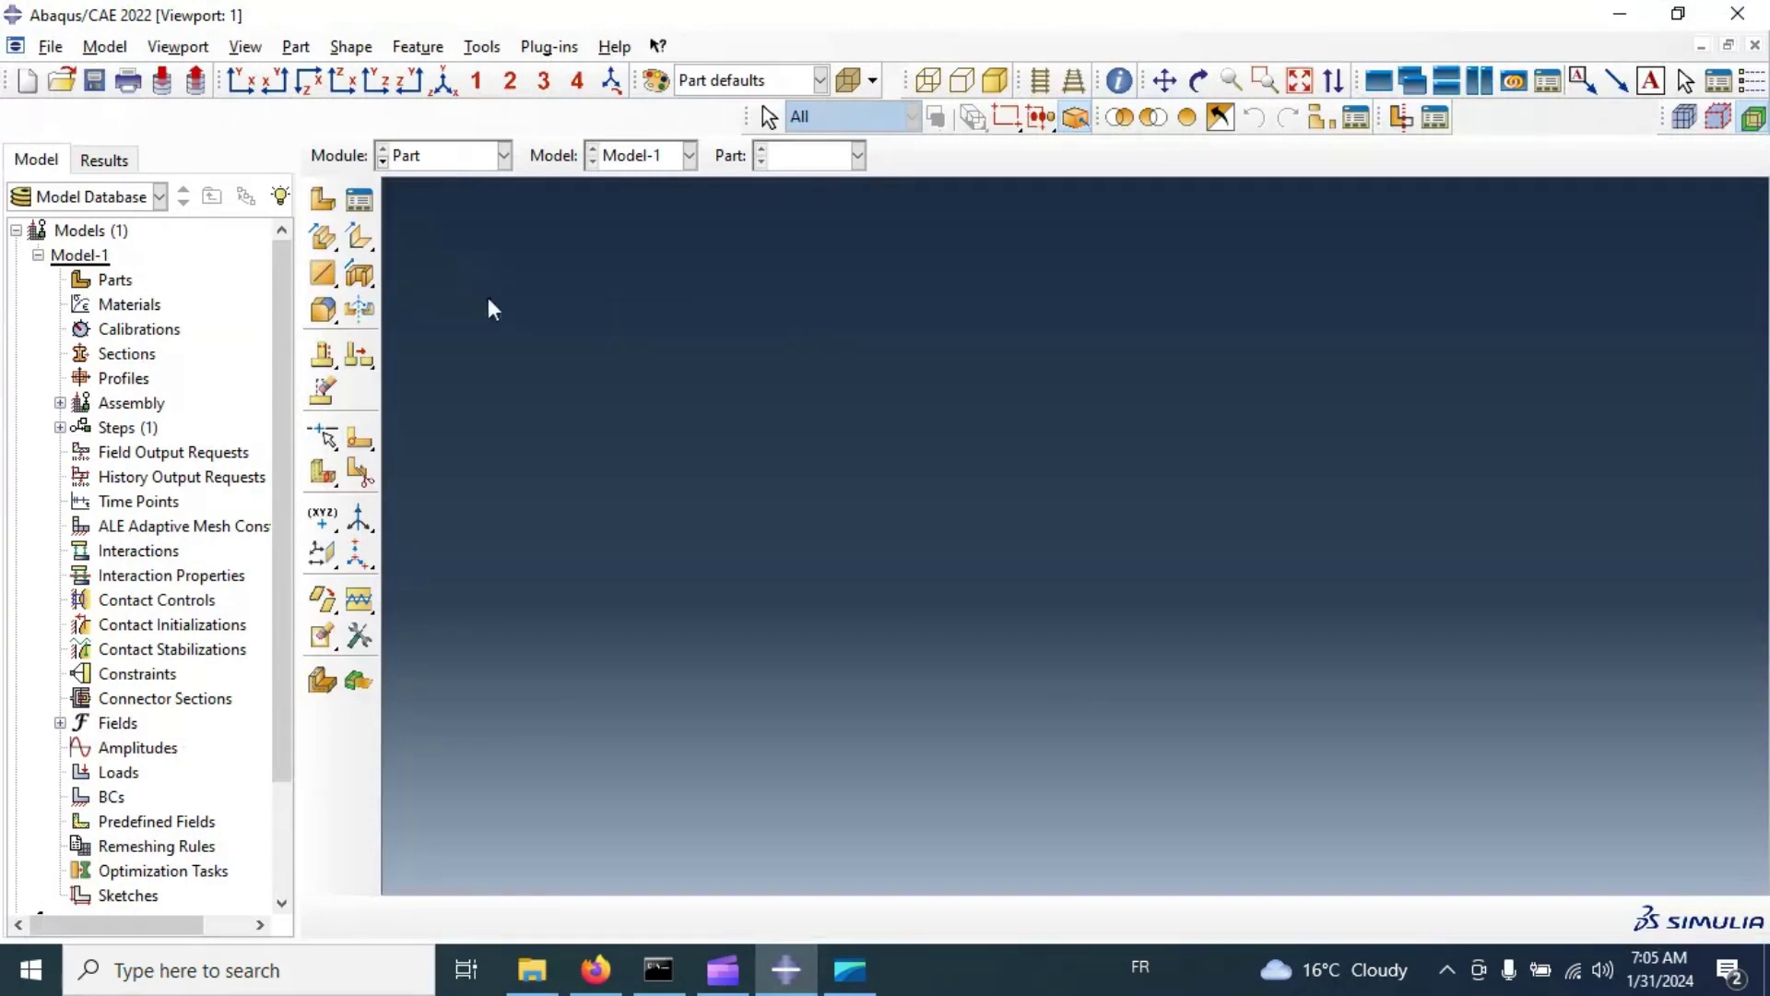
Step: Start a part import from the STEP file FlexionTest.step in the FlexionTest directory
click(51, 47)
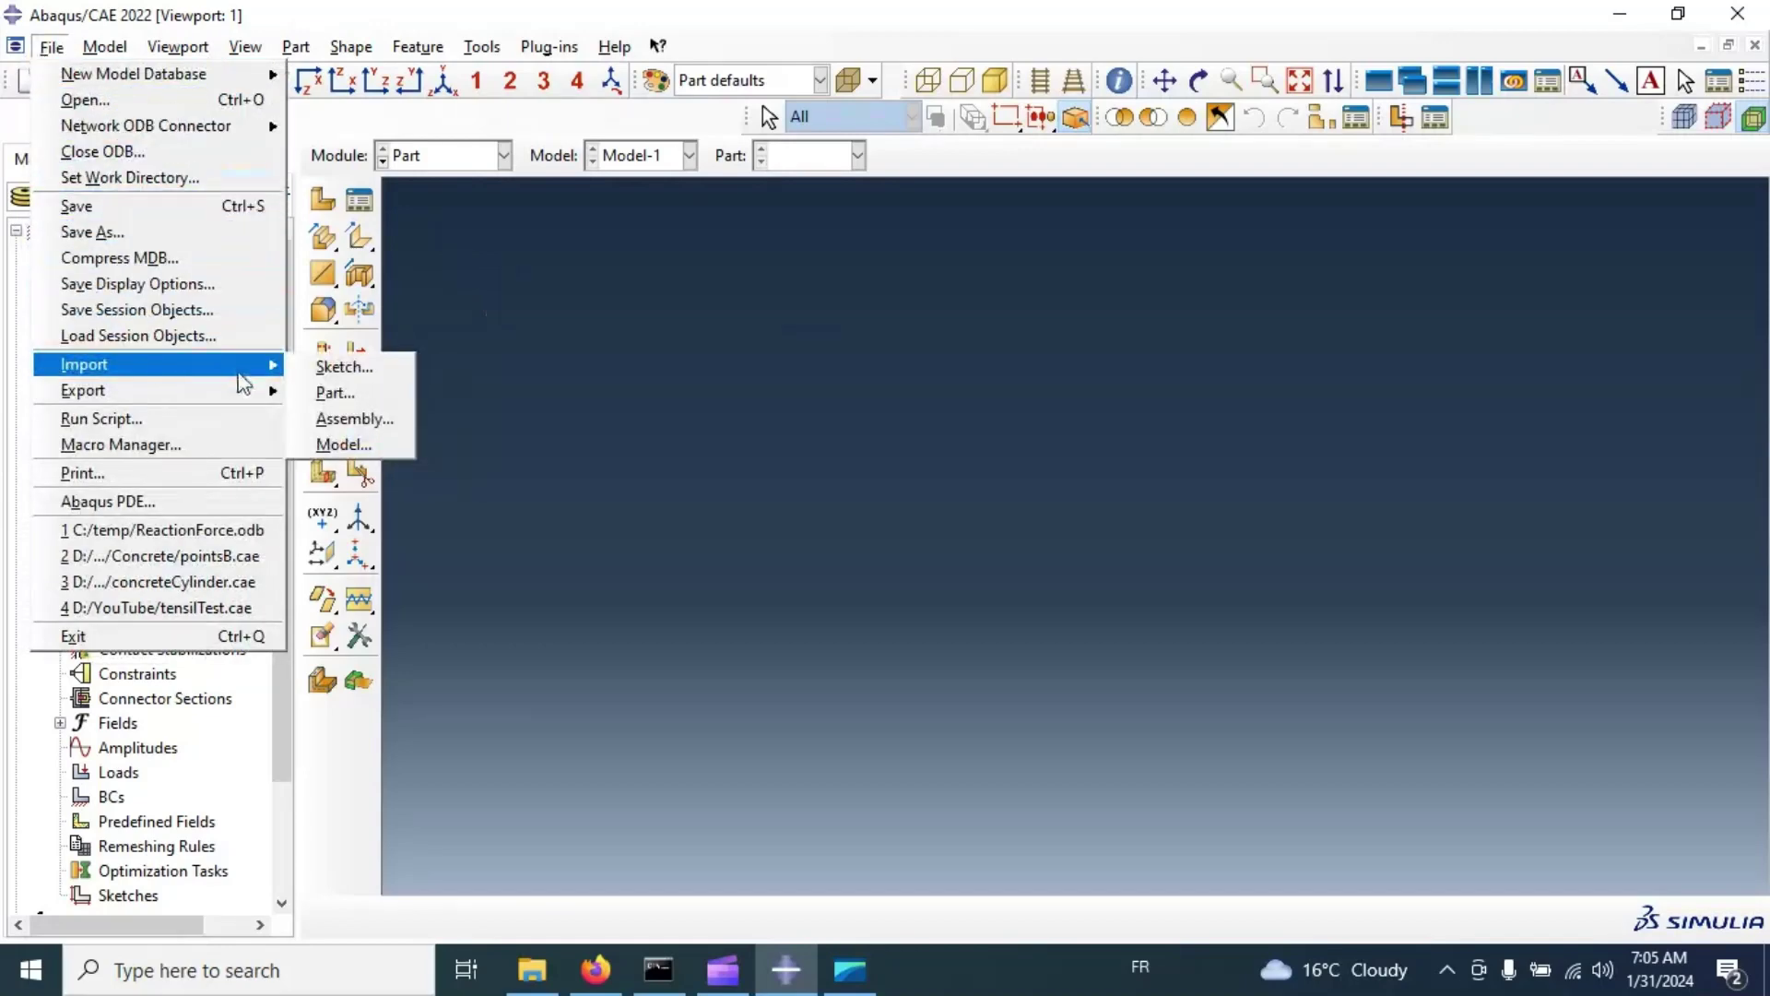
mouse_move(267, 364)
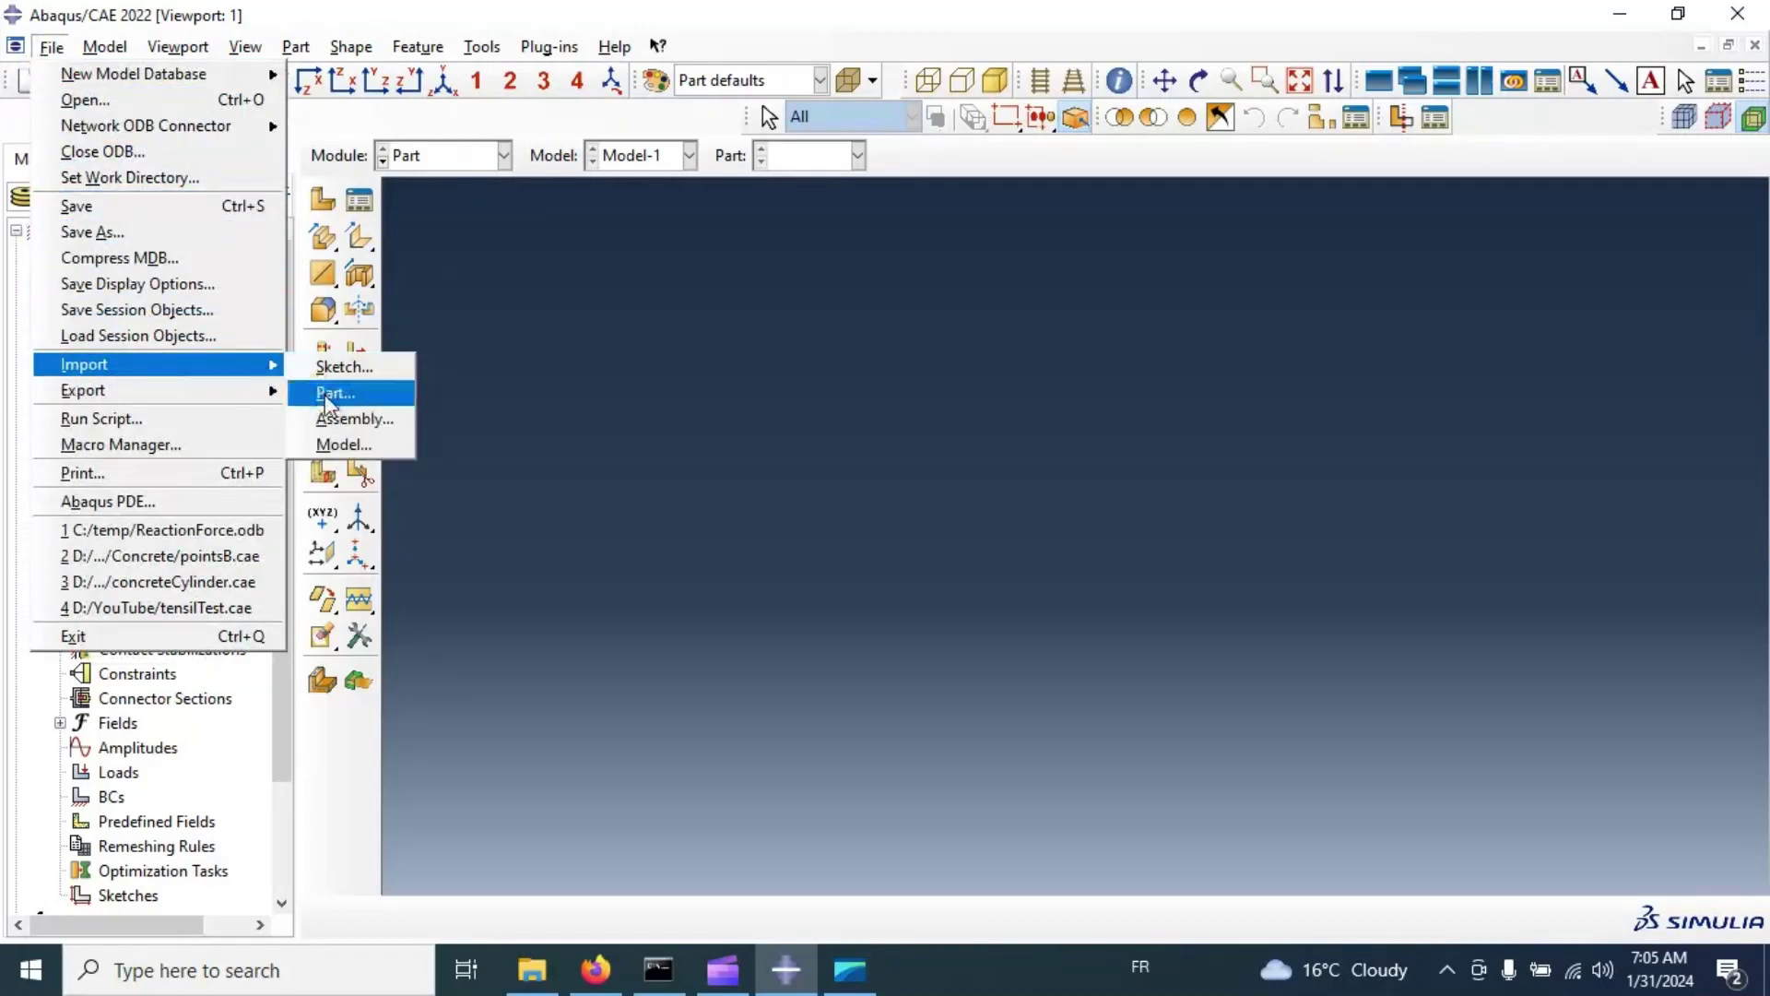
click(362, 395)
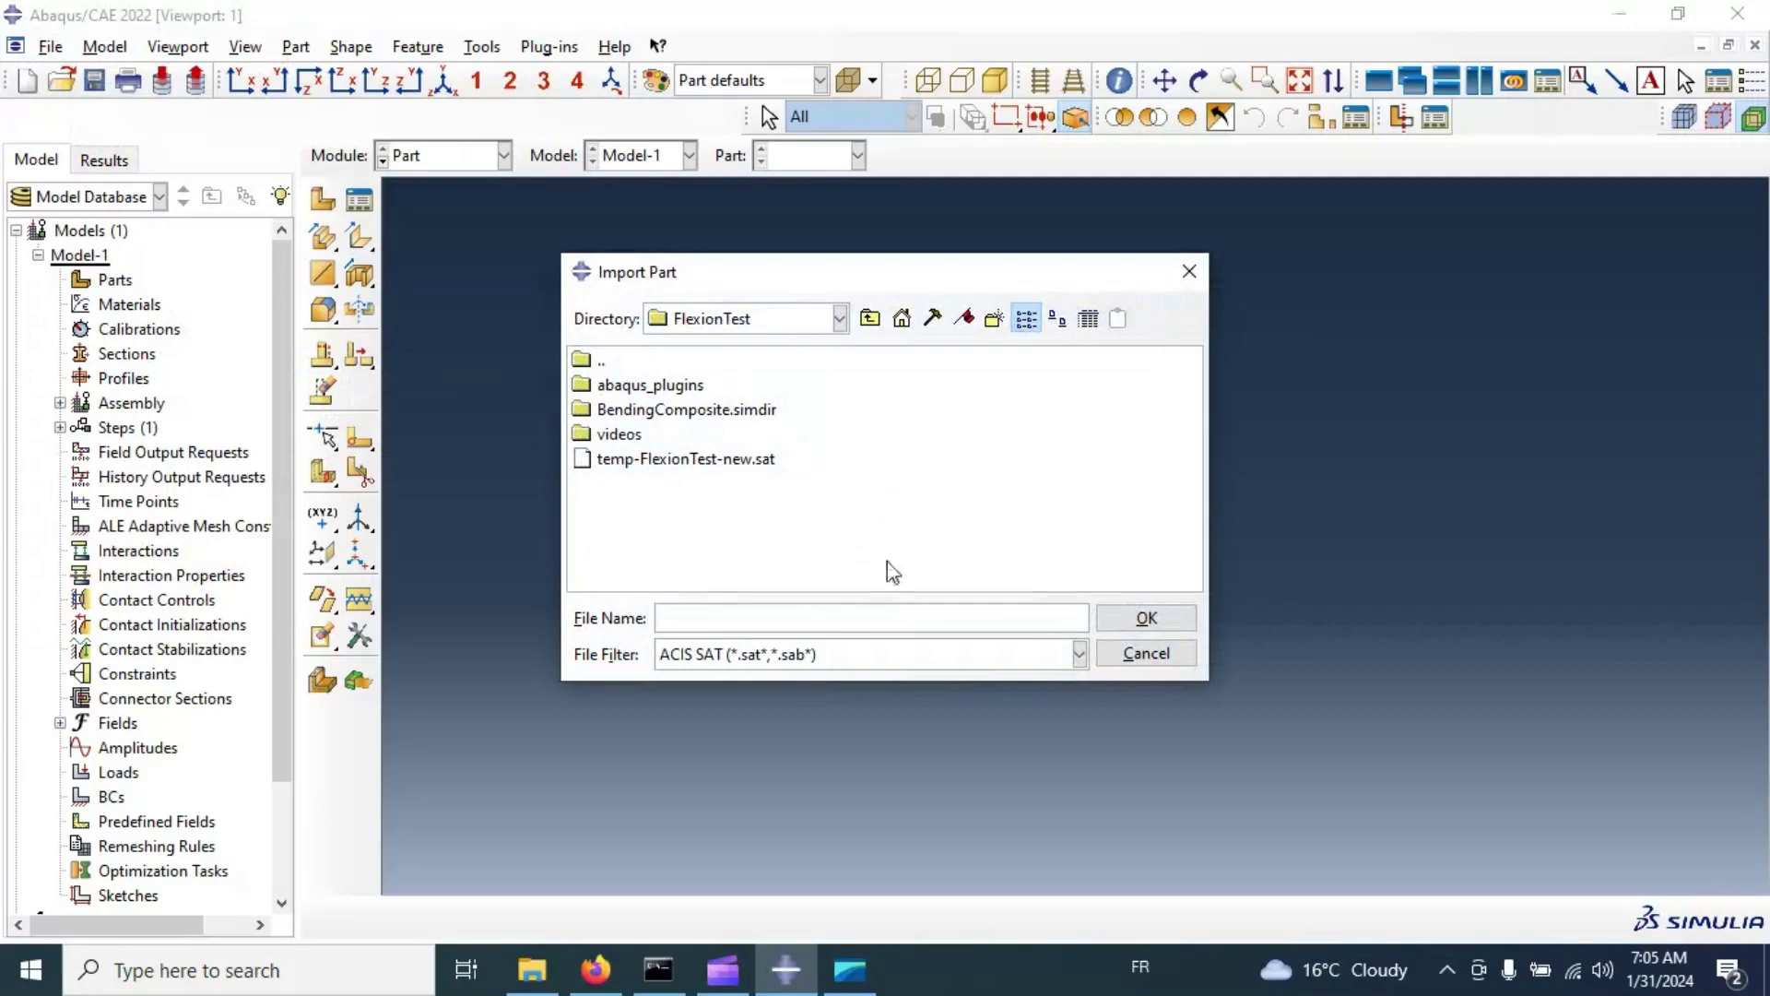
click(895, 657)
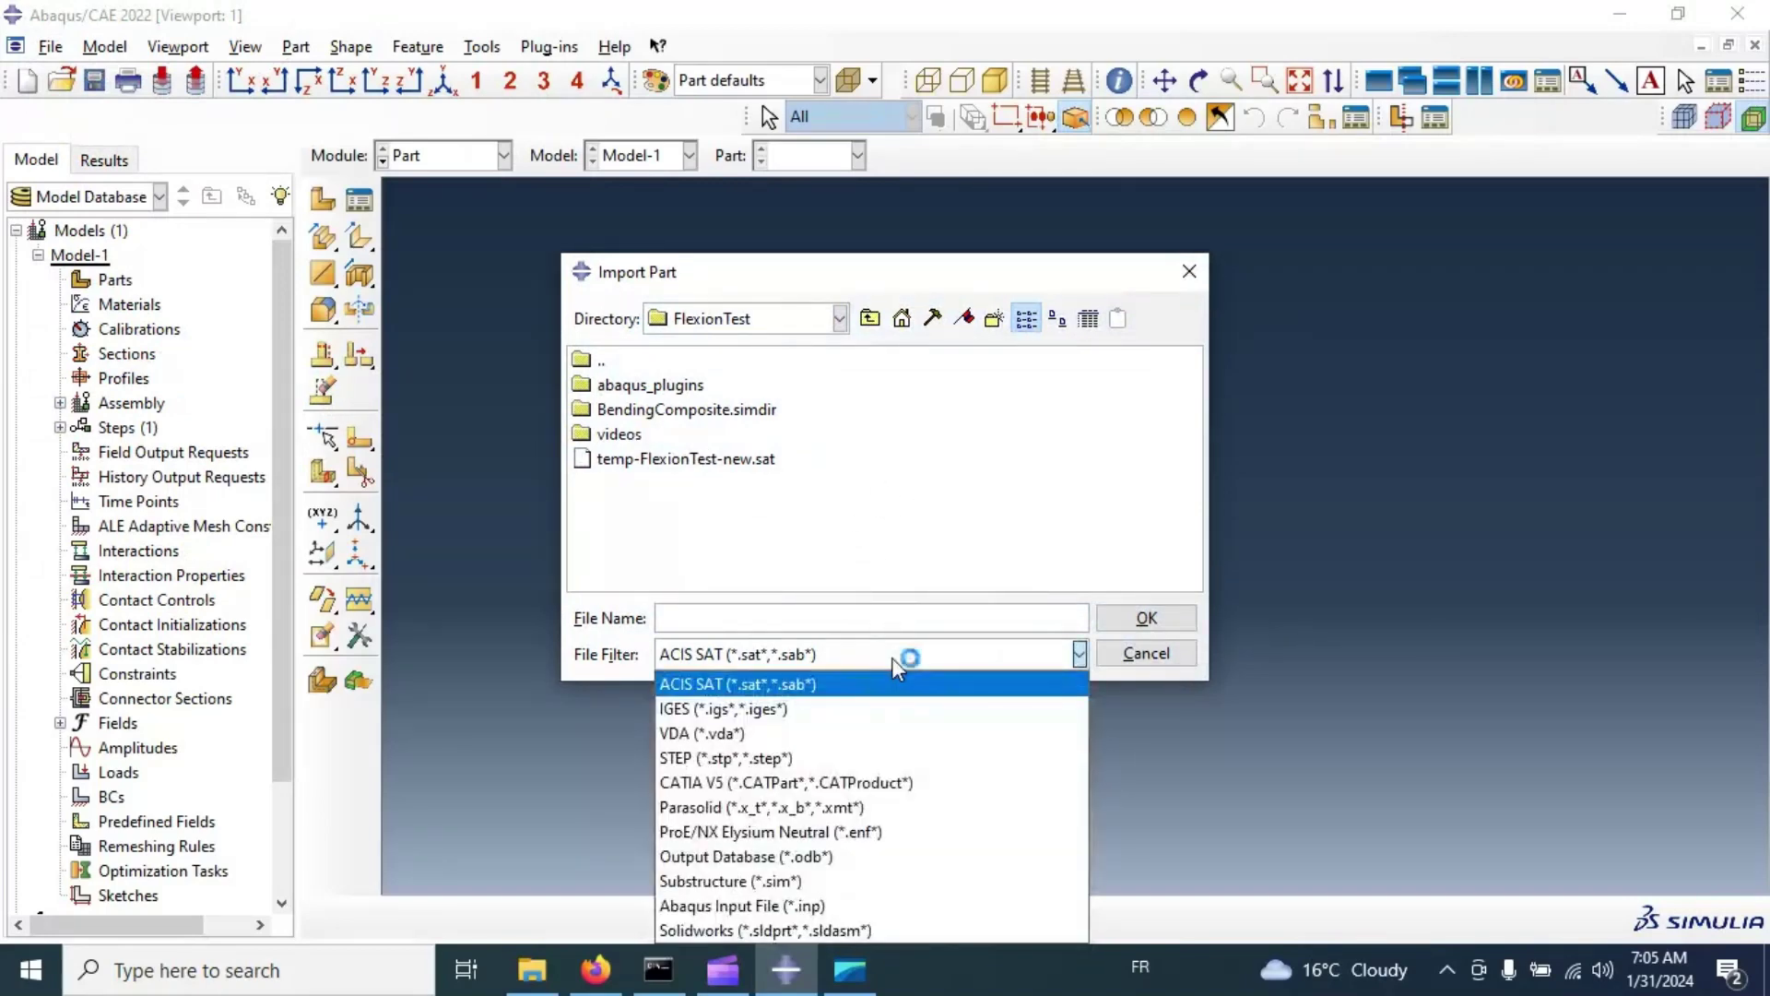
click(827, 759)
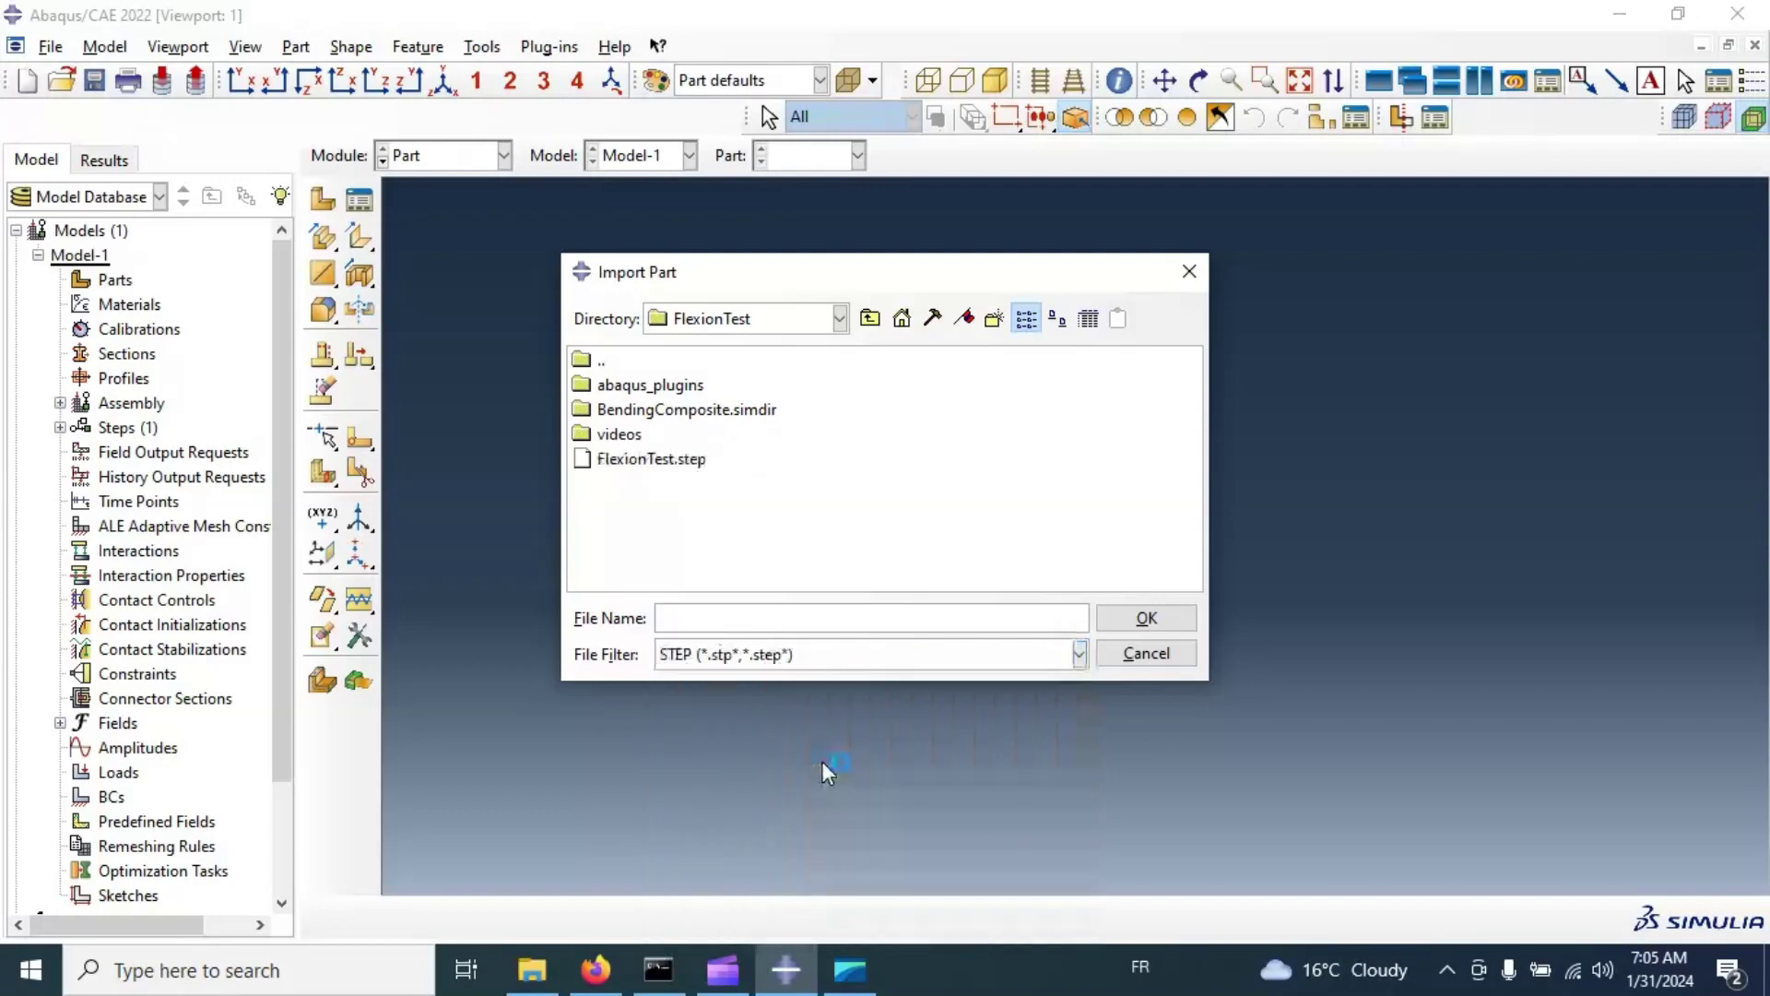
click(655, 459)
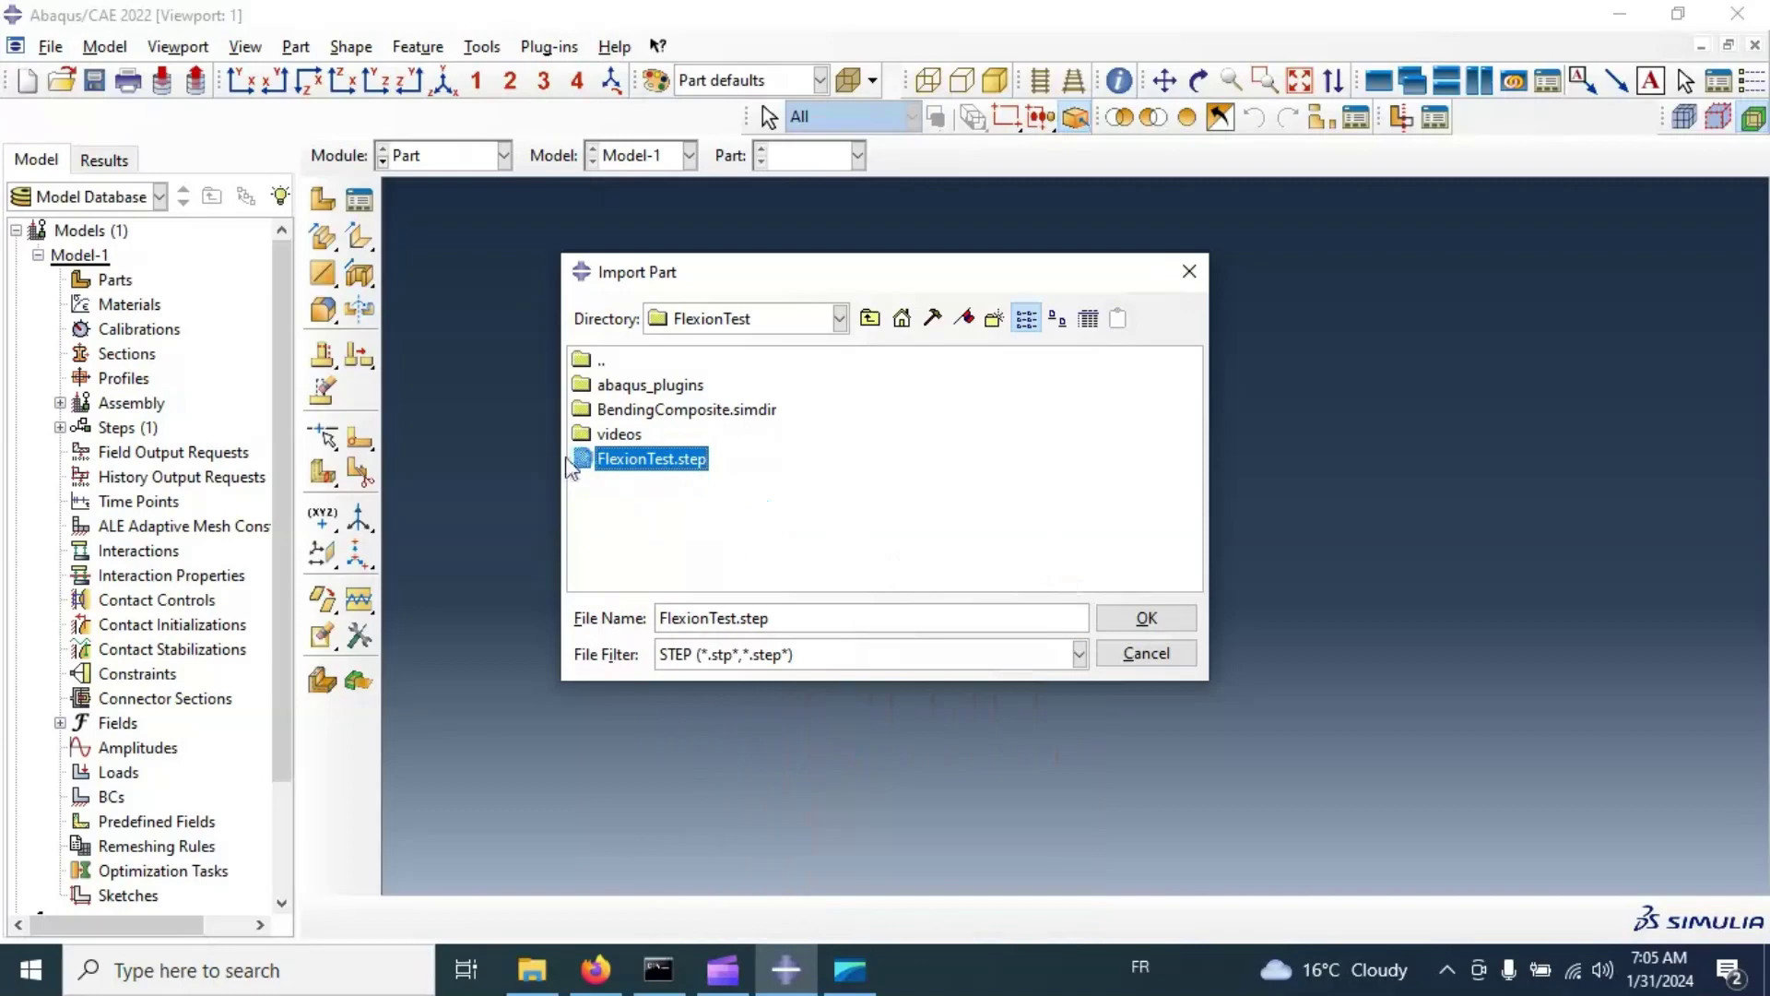
click(1143, 618)
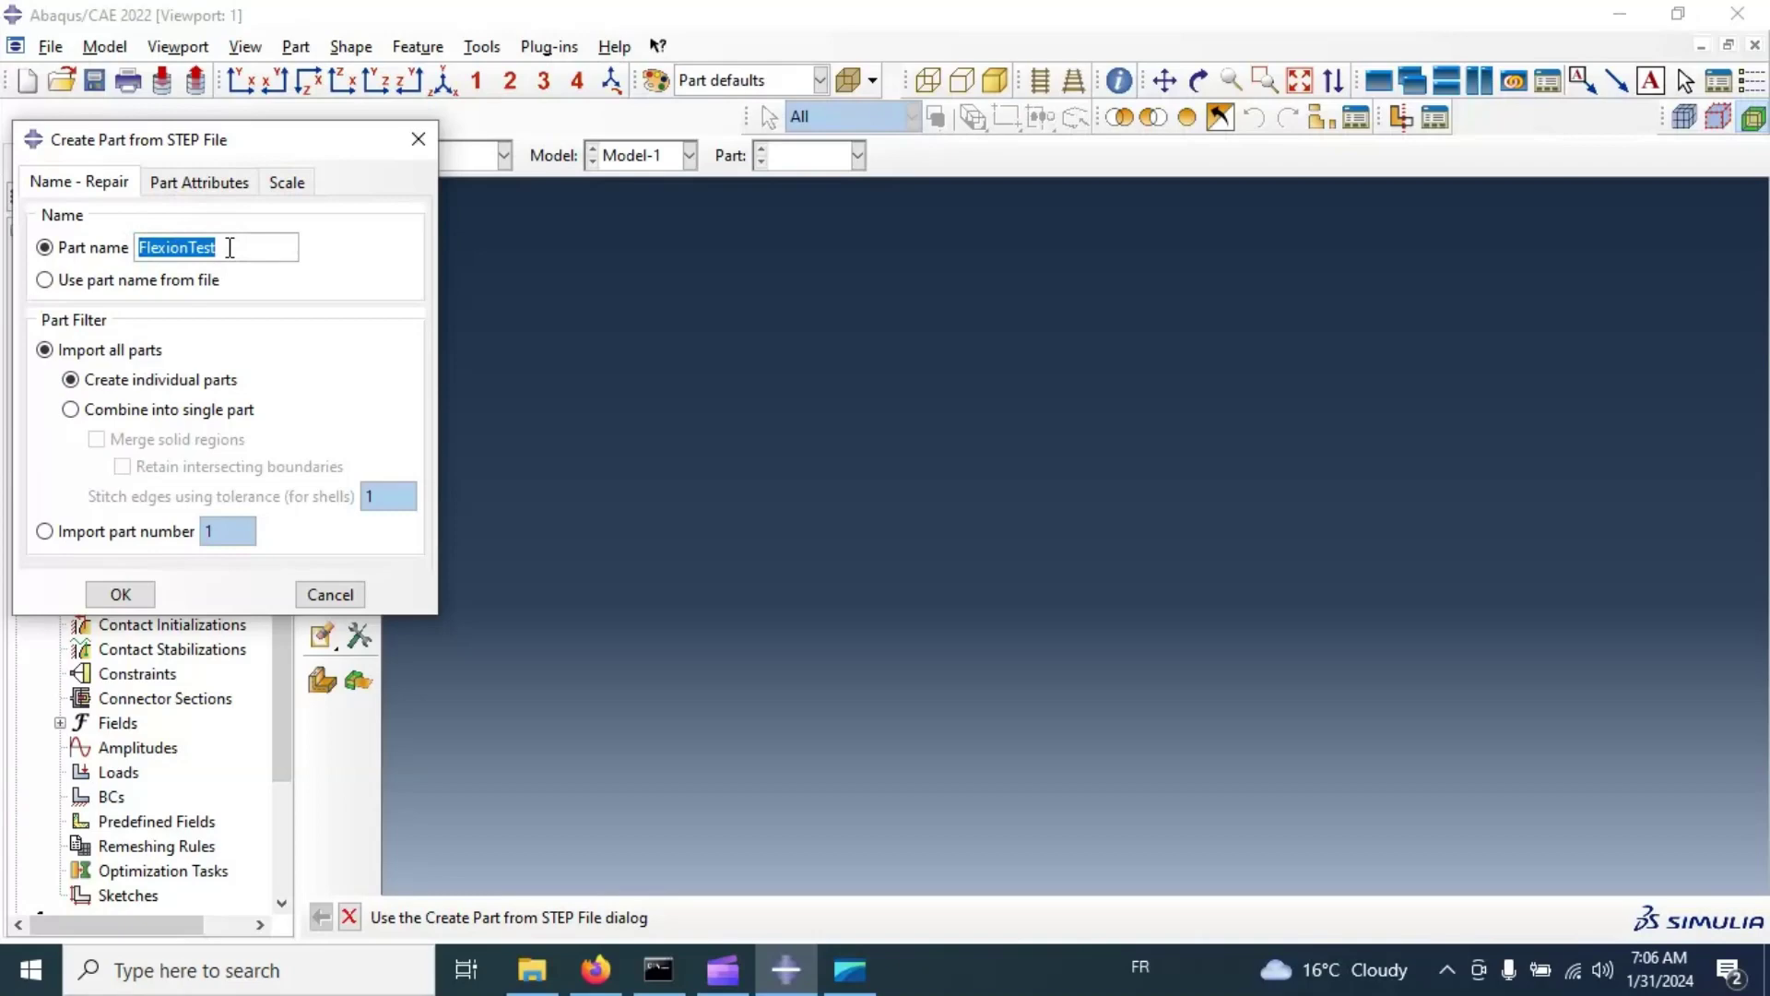
Step: Import all bodies as individual 3D deformable parts under the name Part, without scaling
text(Part)
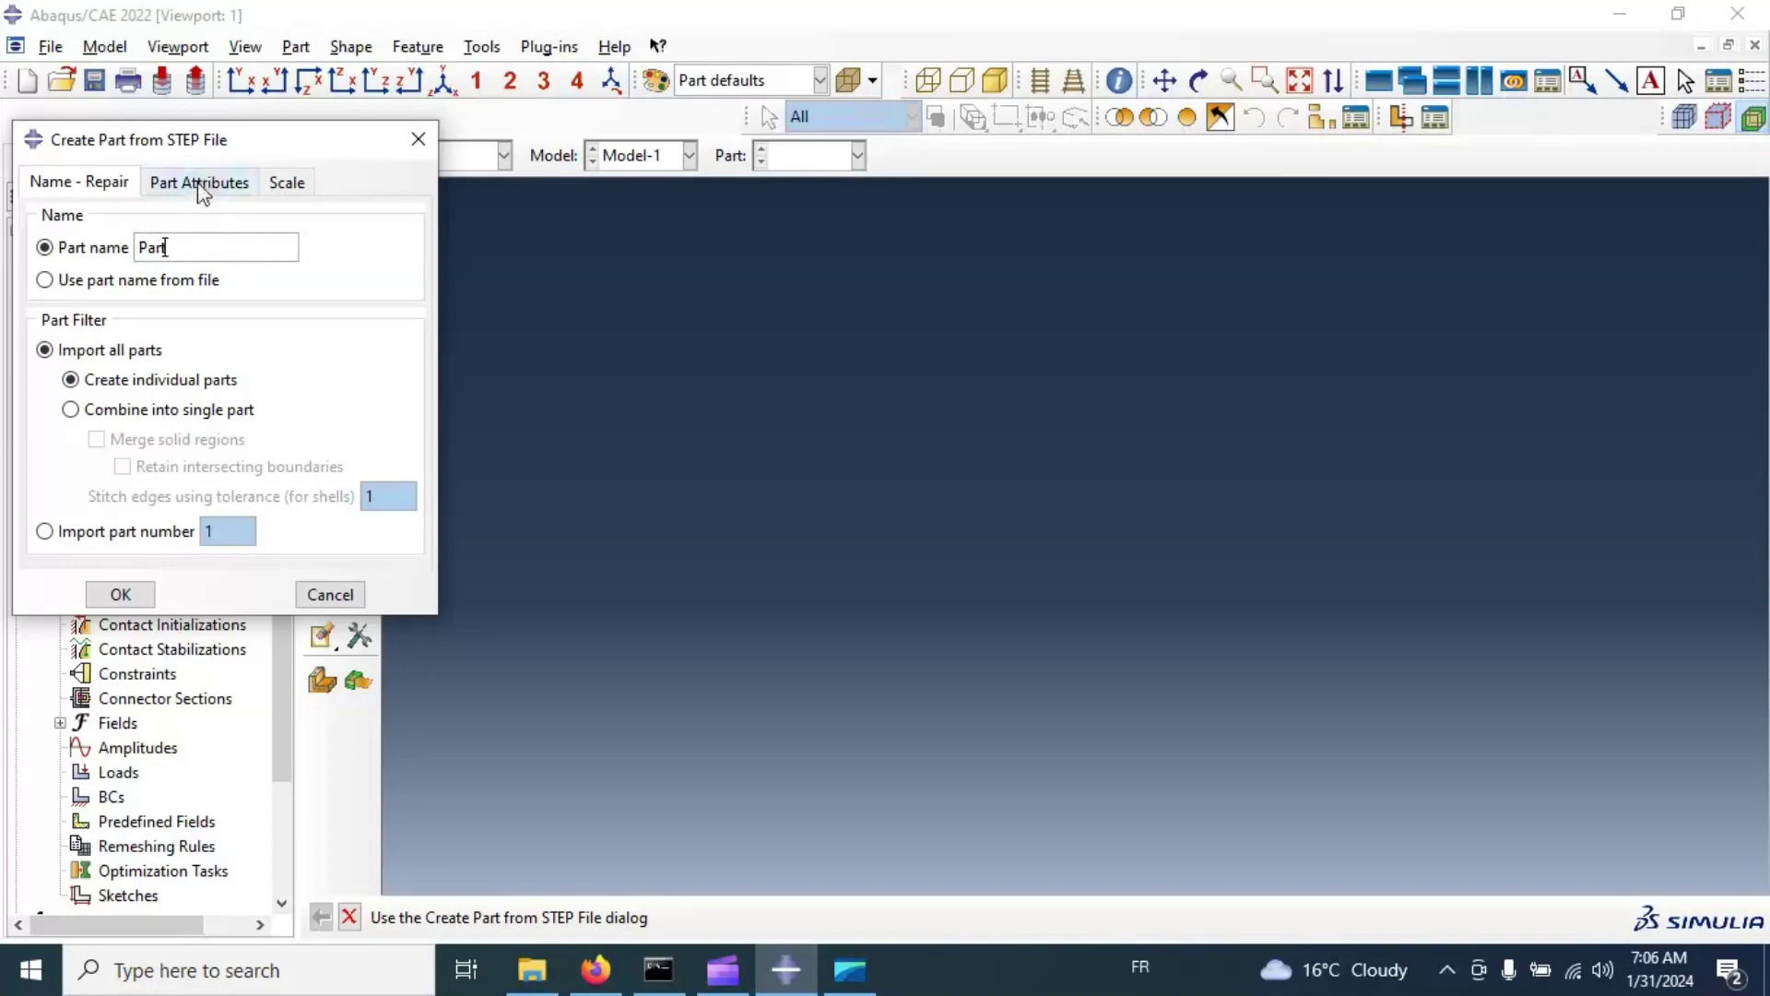
drag(214, 144, 605, 210)
click(581, 258)
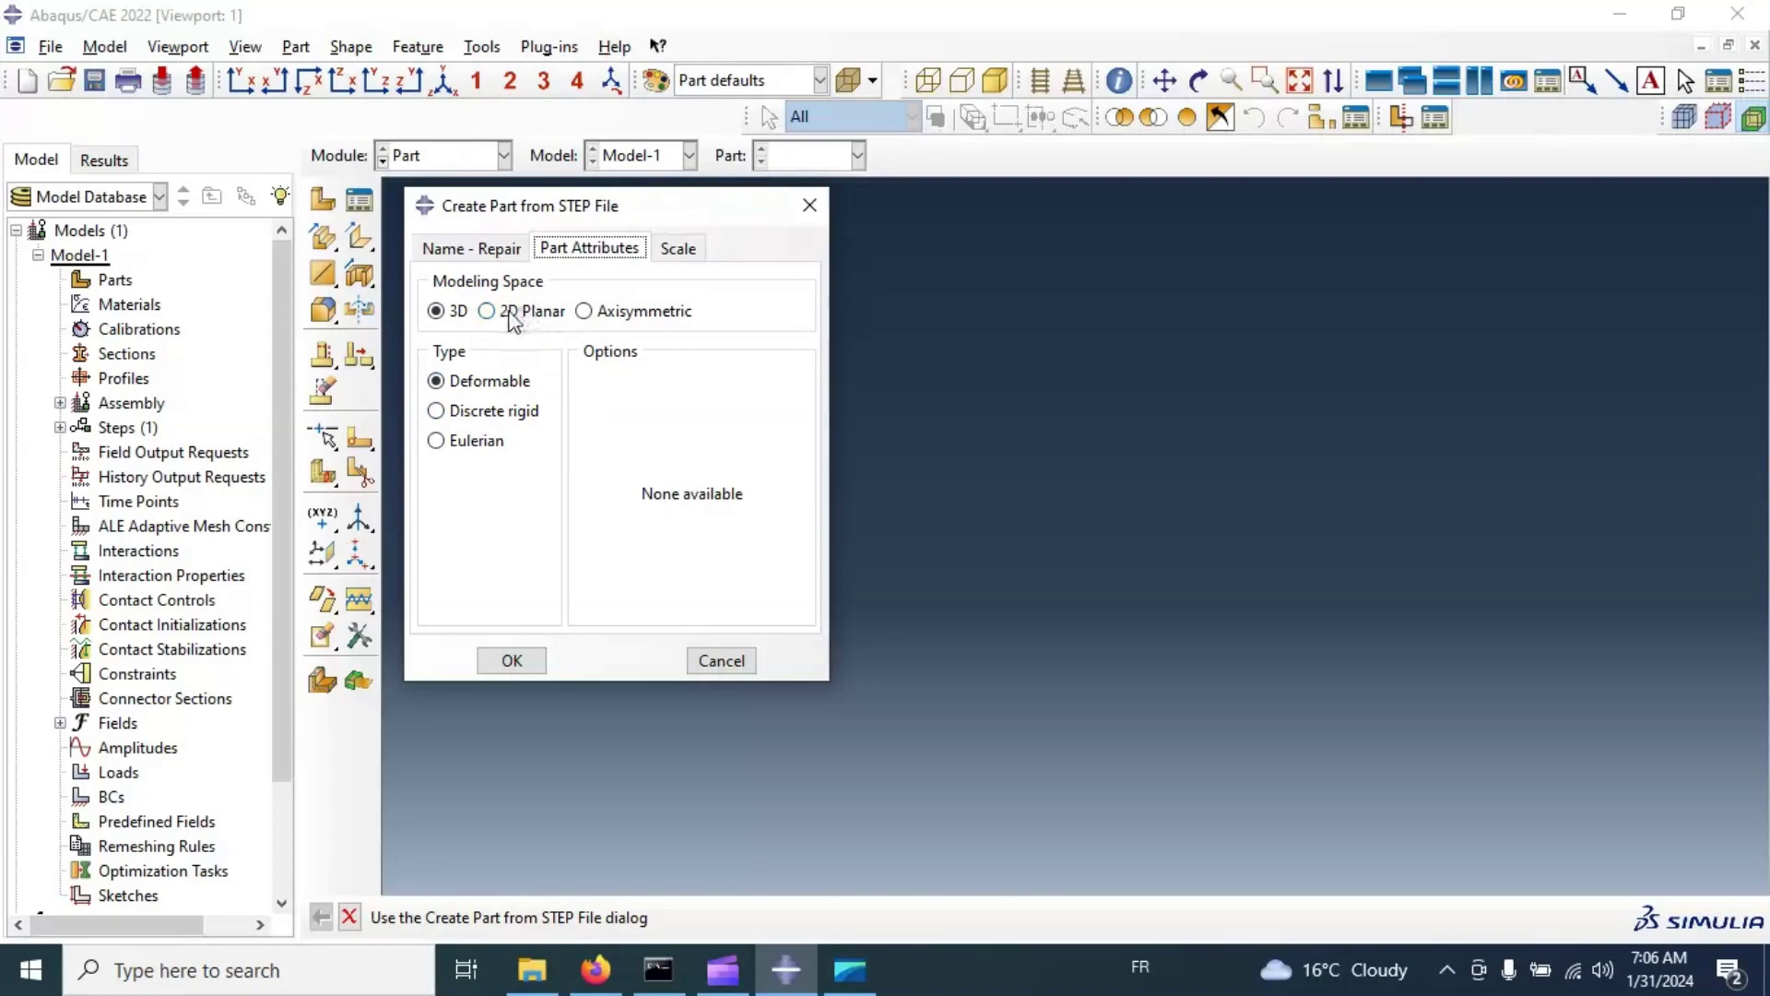
click(677, 249)
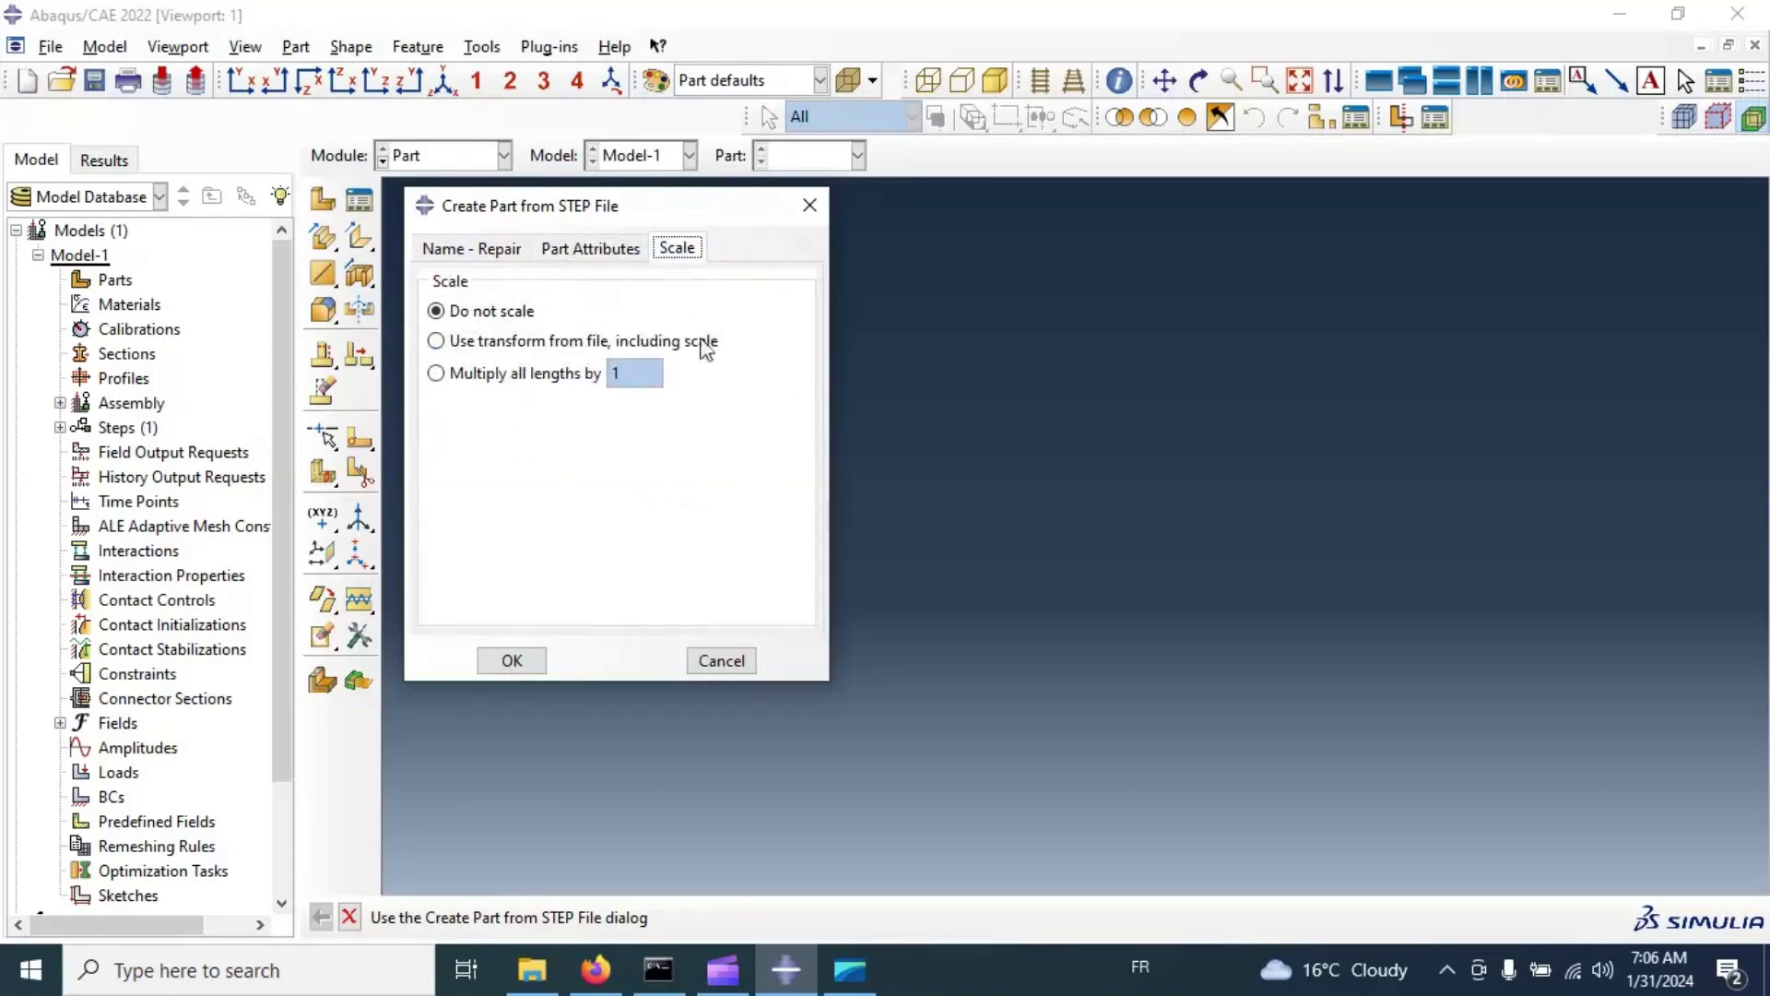
click(436, 373)
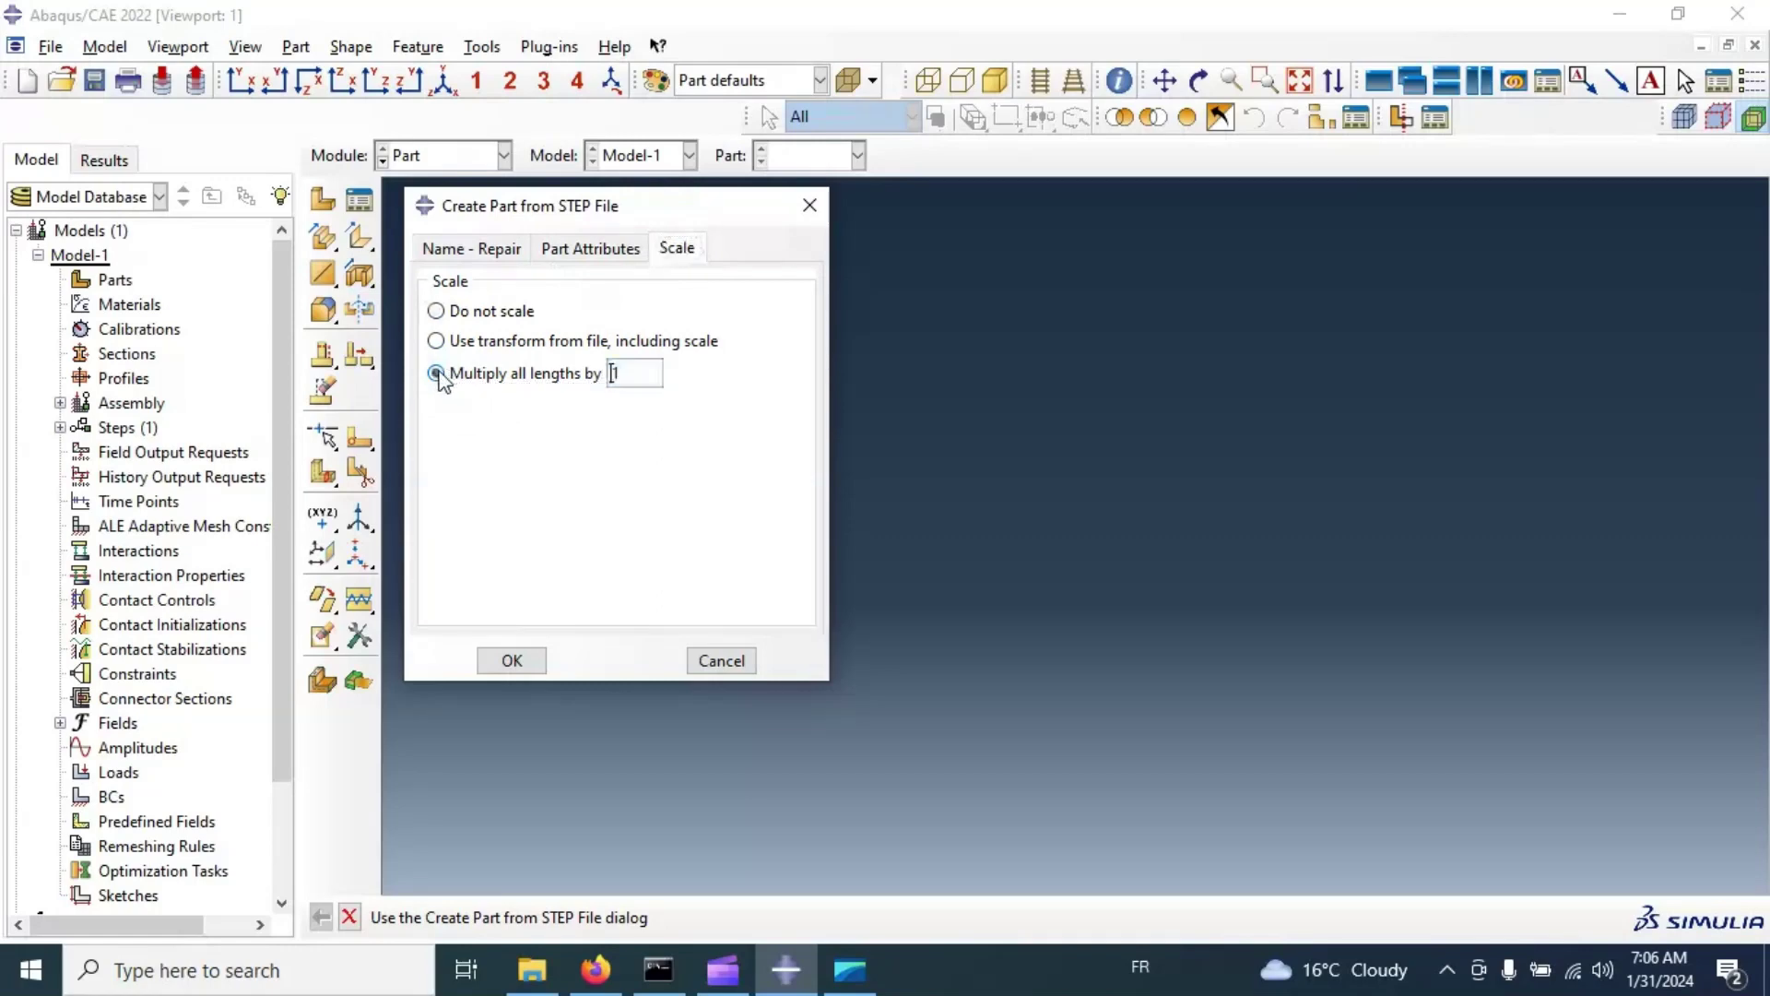
click(619, 377)
click(450, 312)
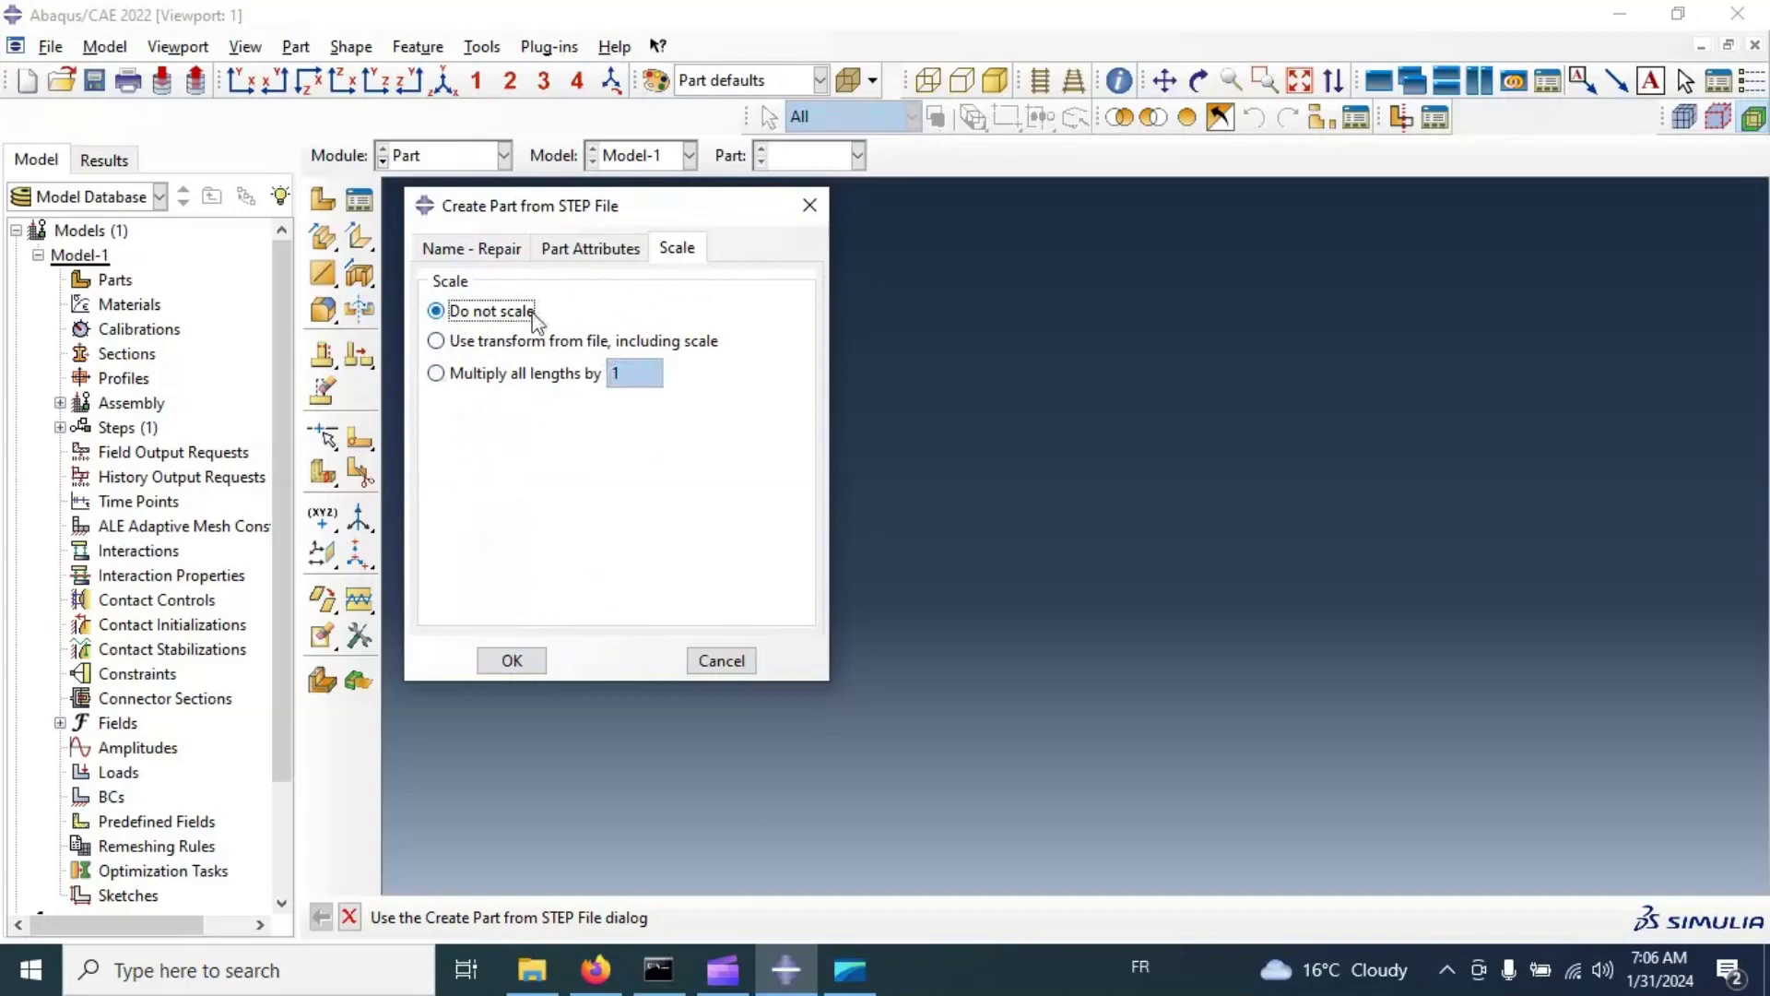
click(461, 249)
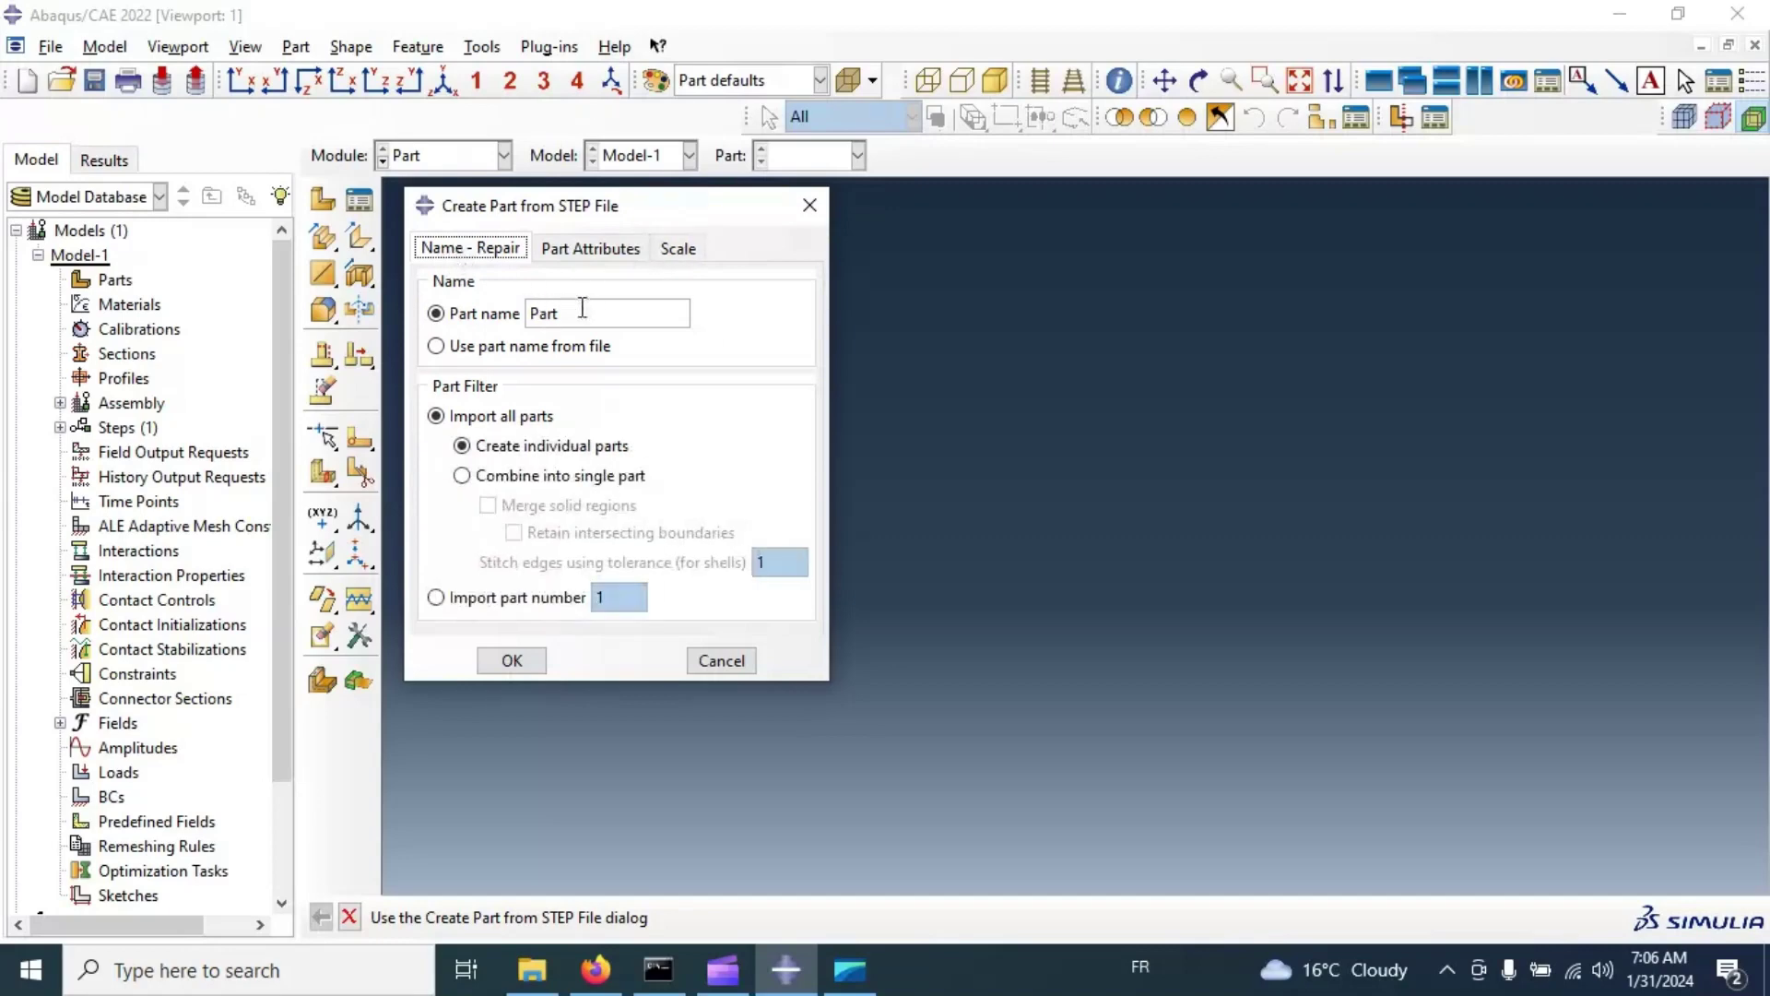
click(576, 249)
click(472, 254)
click(516, 660)
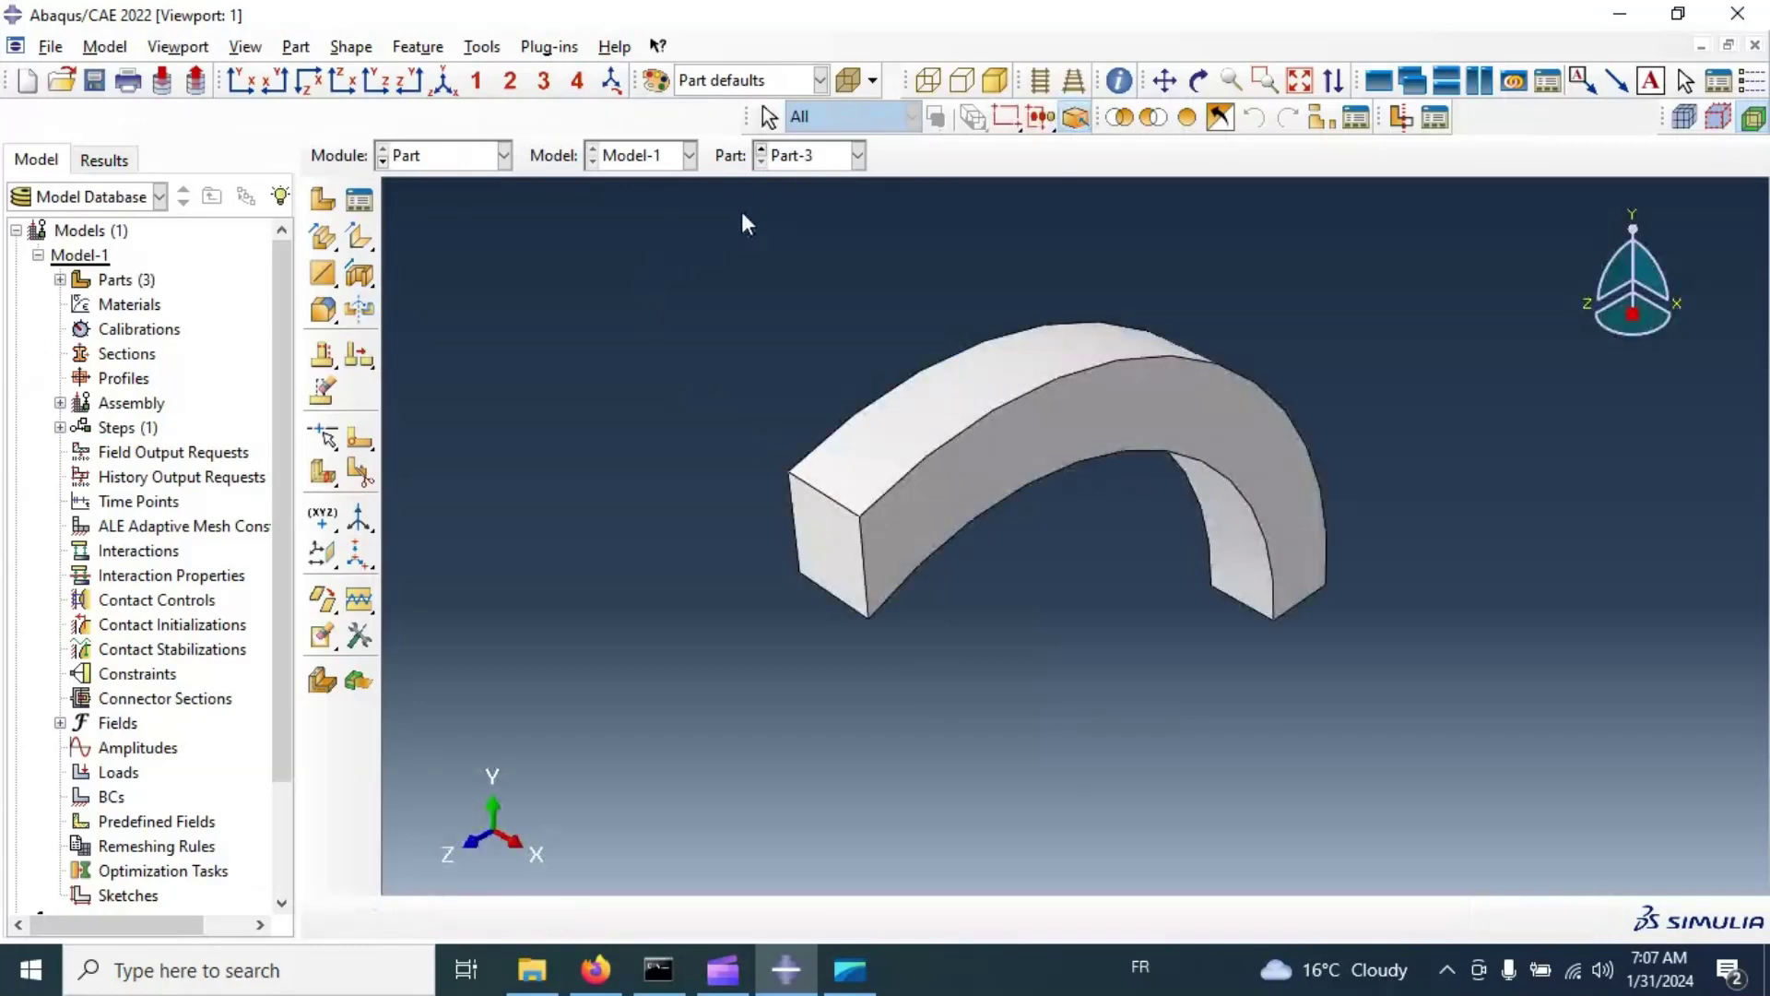
Step: Display Part-1, Part-2 and Part-3 in turn to check the imported geometry
click(812, 155)
click(795, 185)
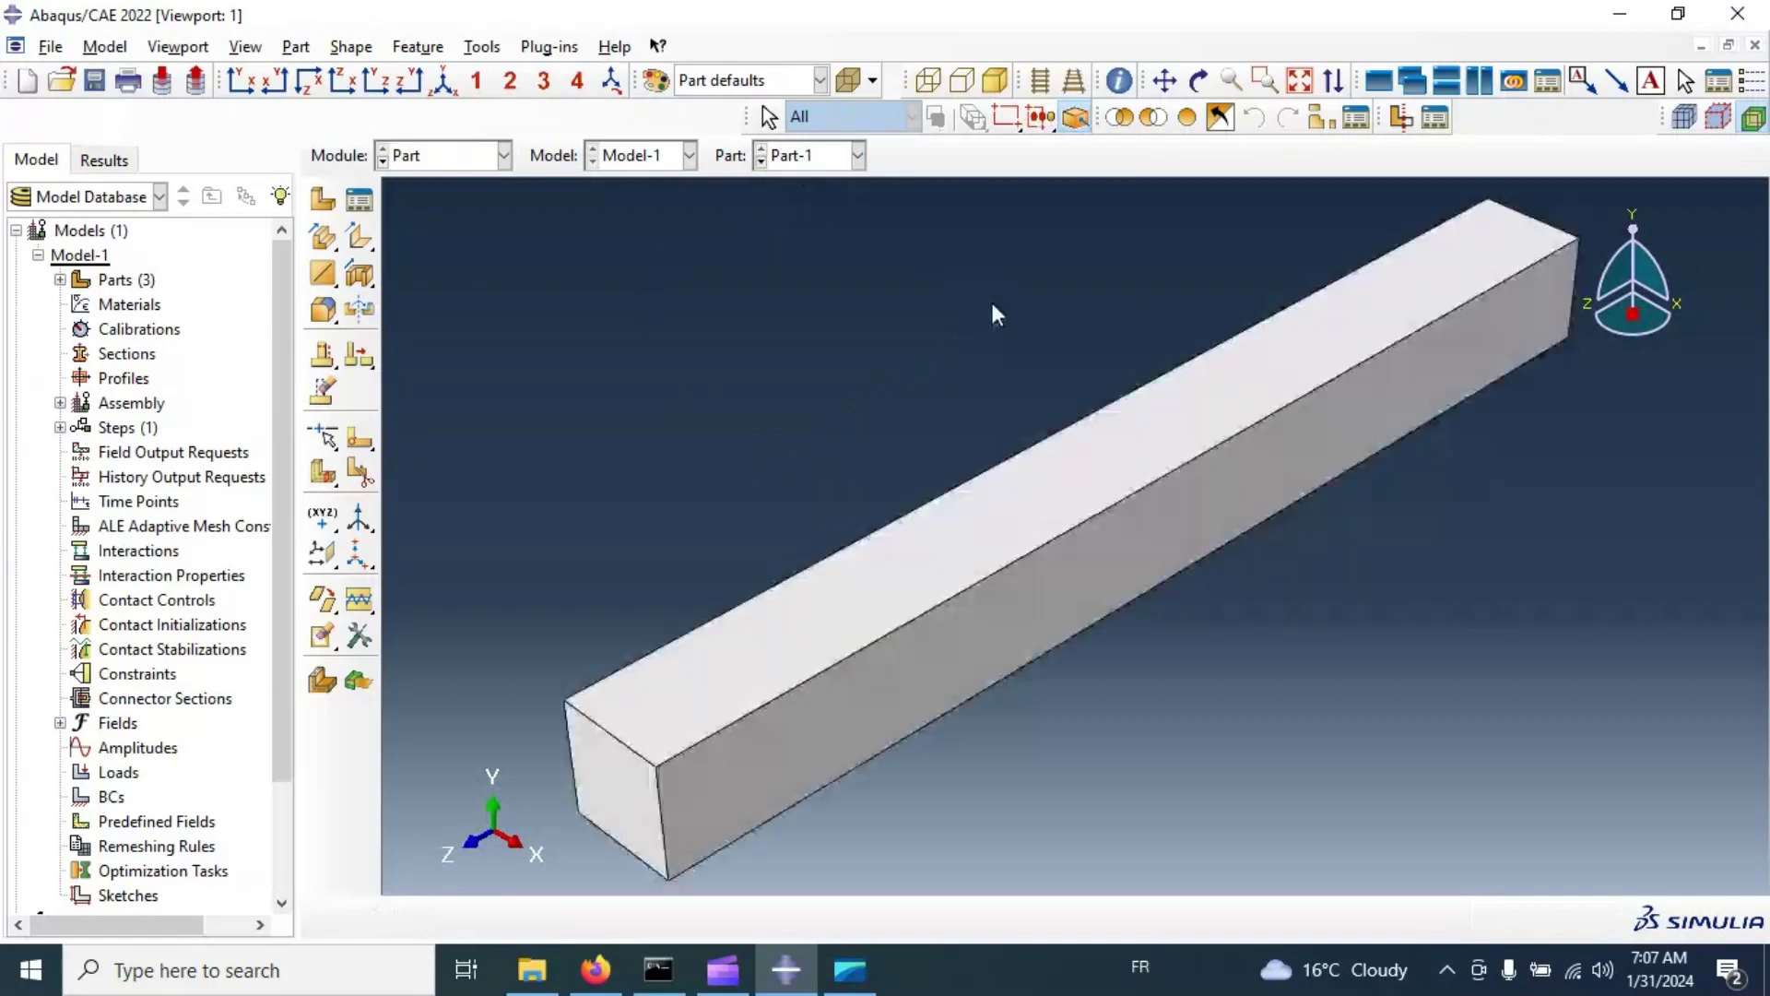
click(811, 157)
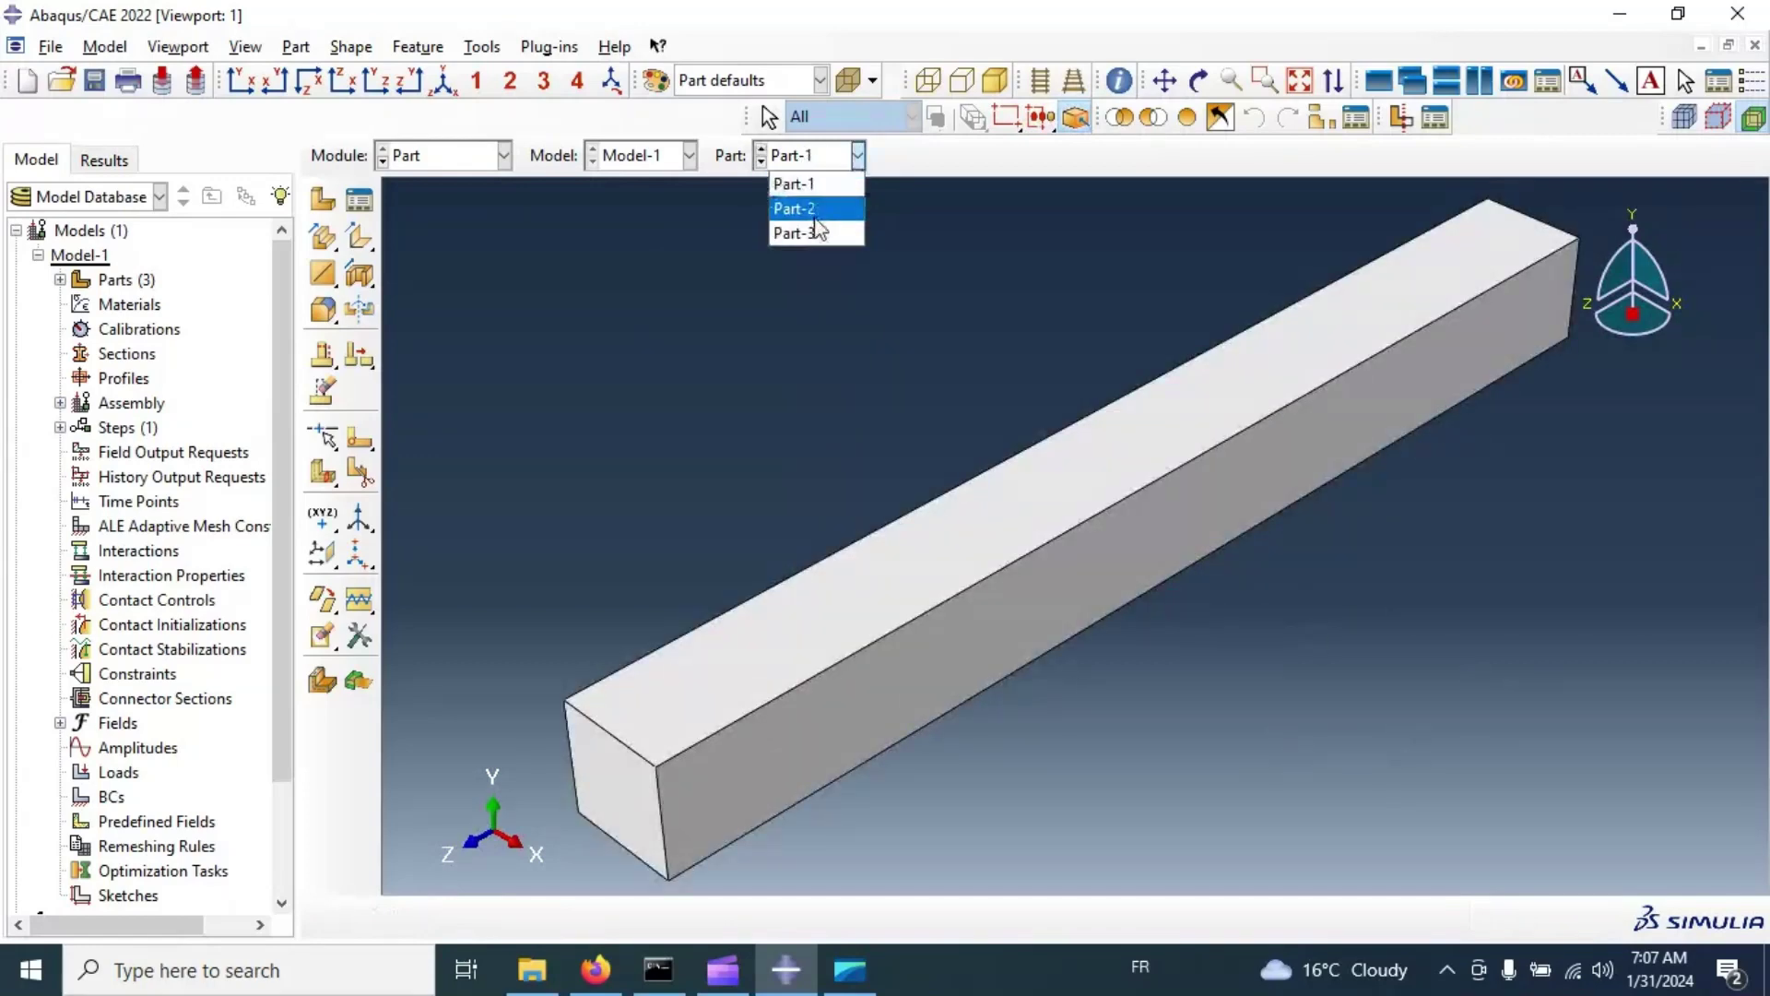
click(798, 207)
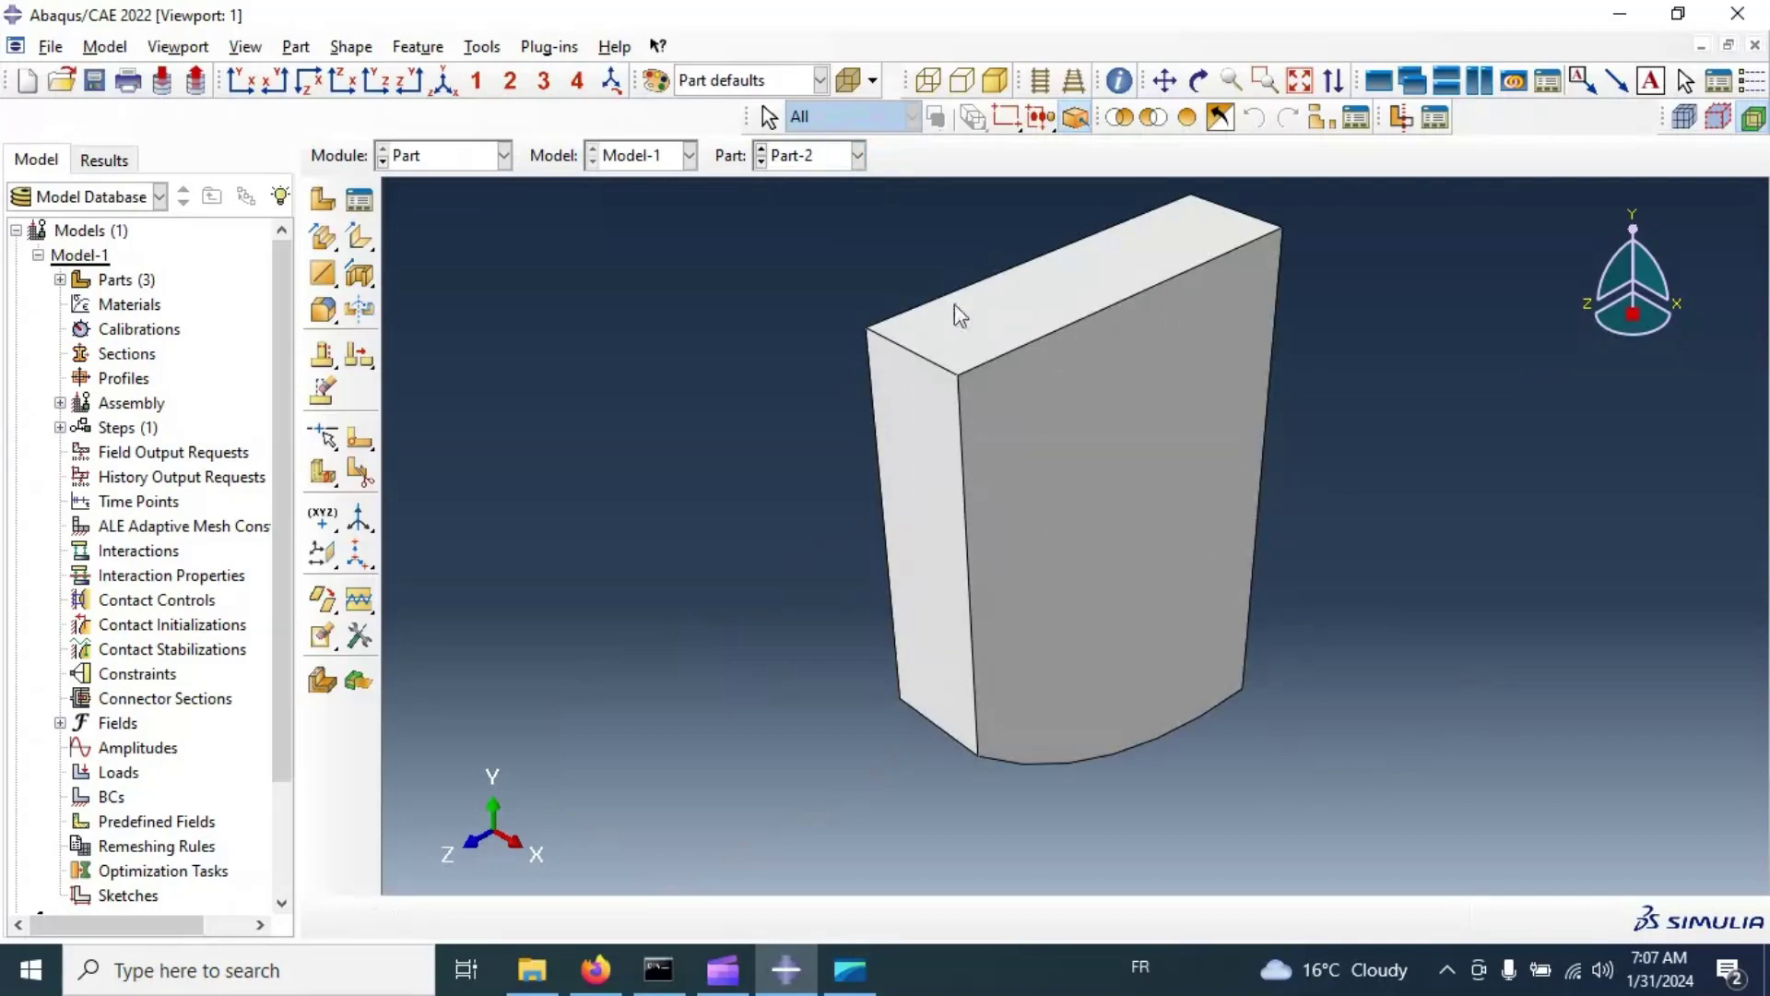
click(807, 159)
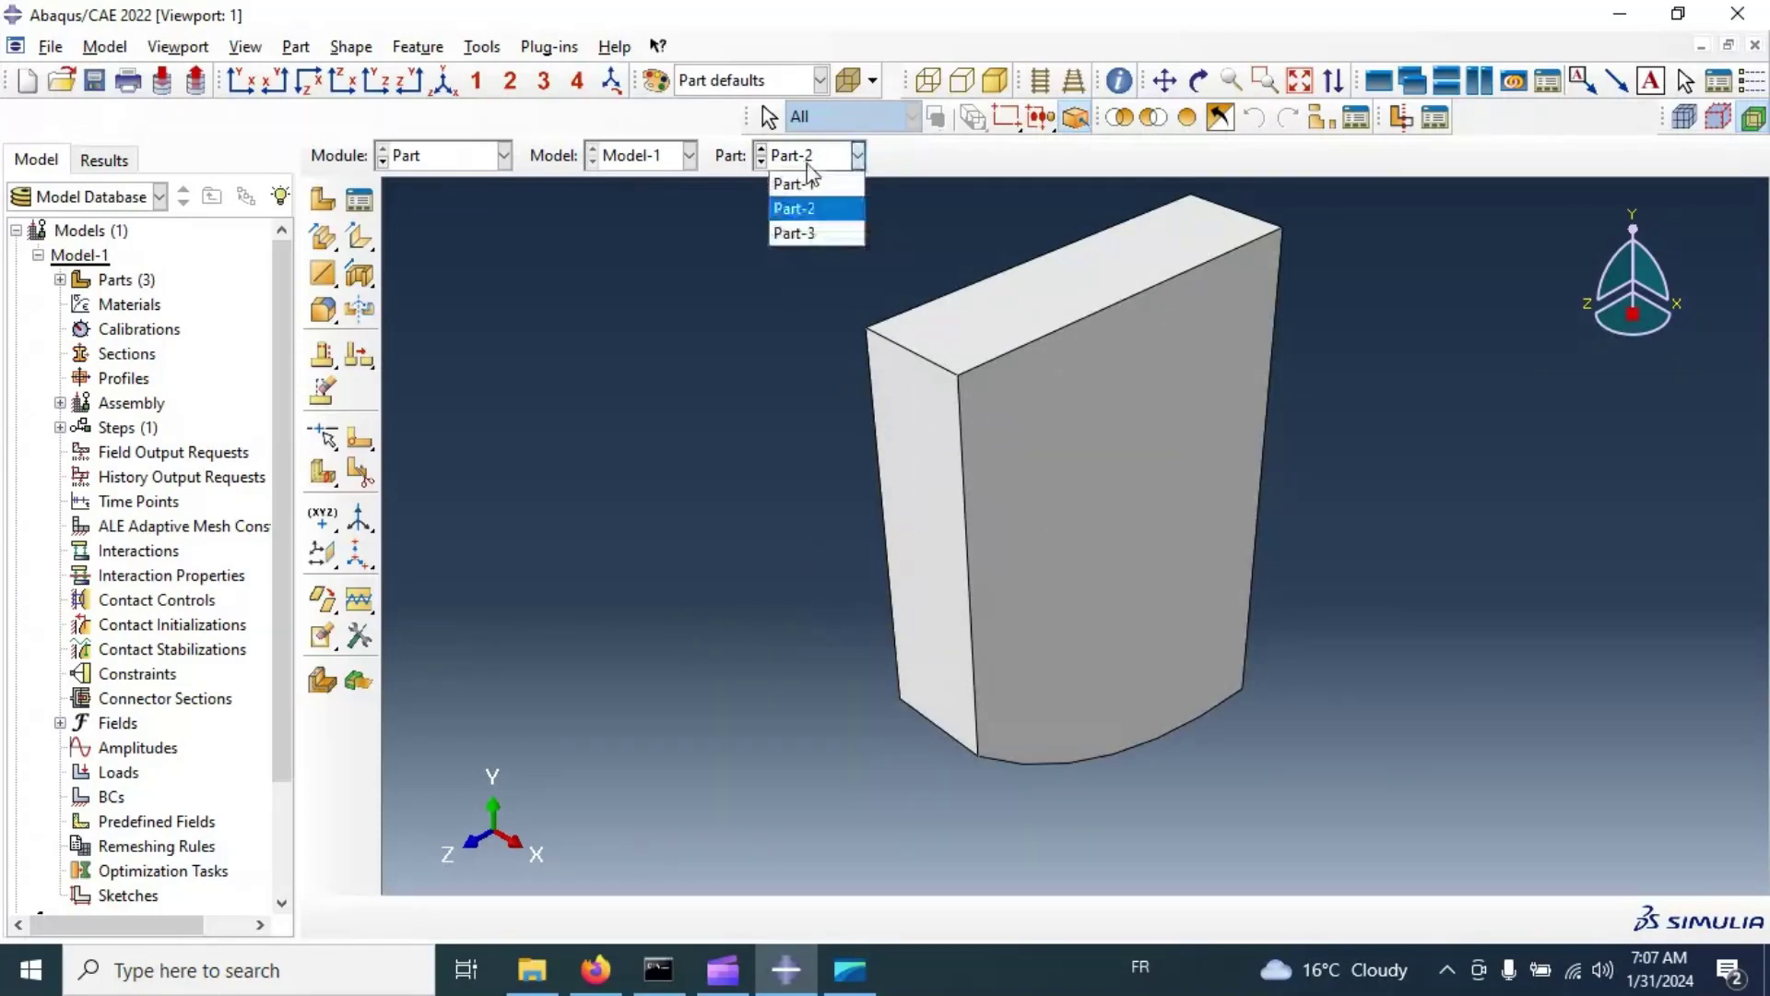
click(803, 235)
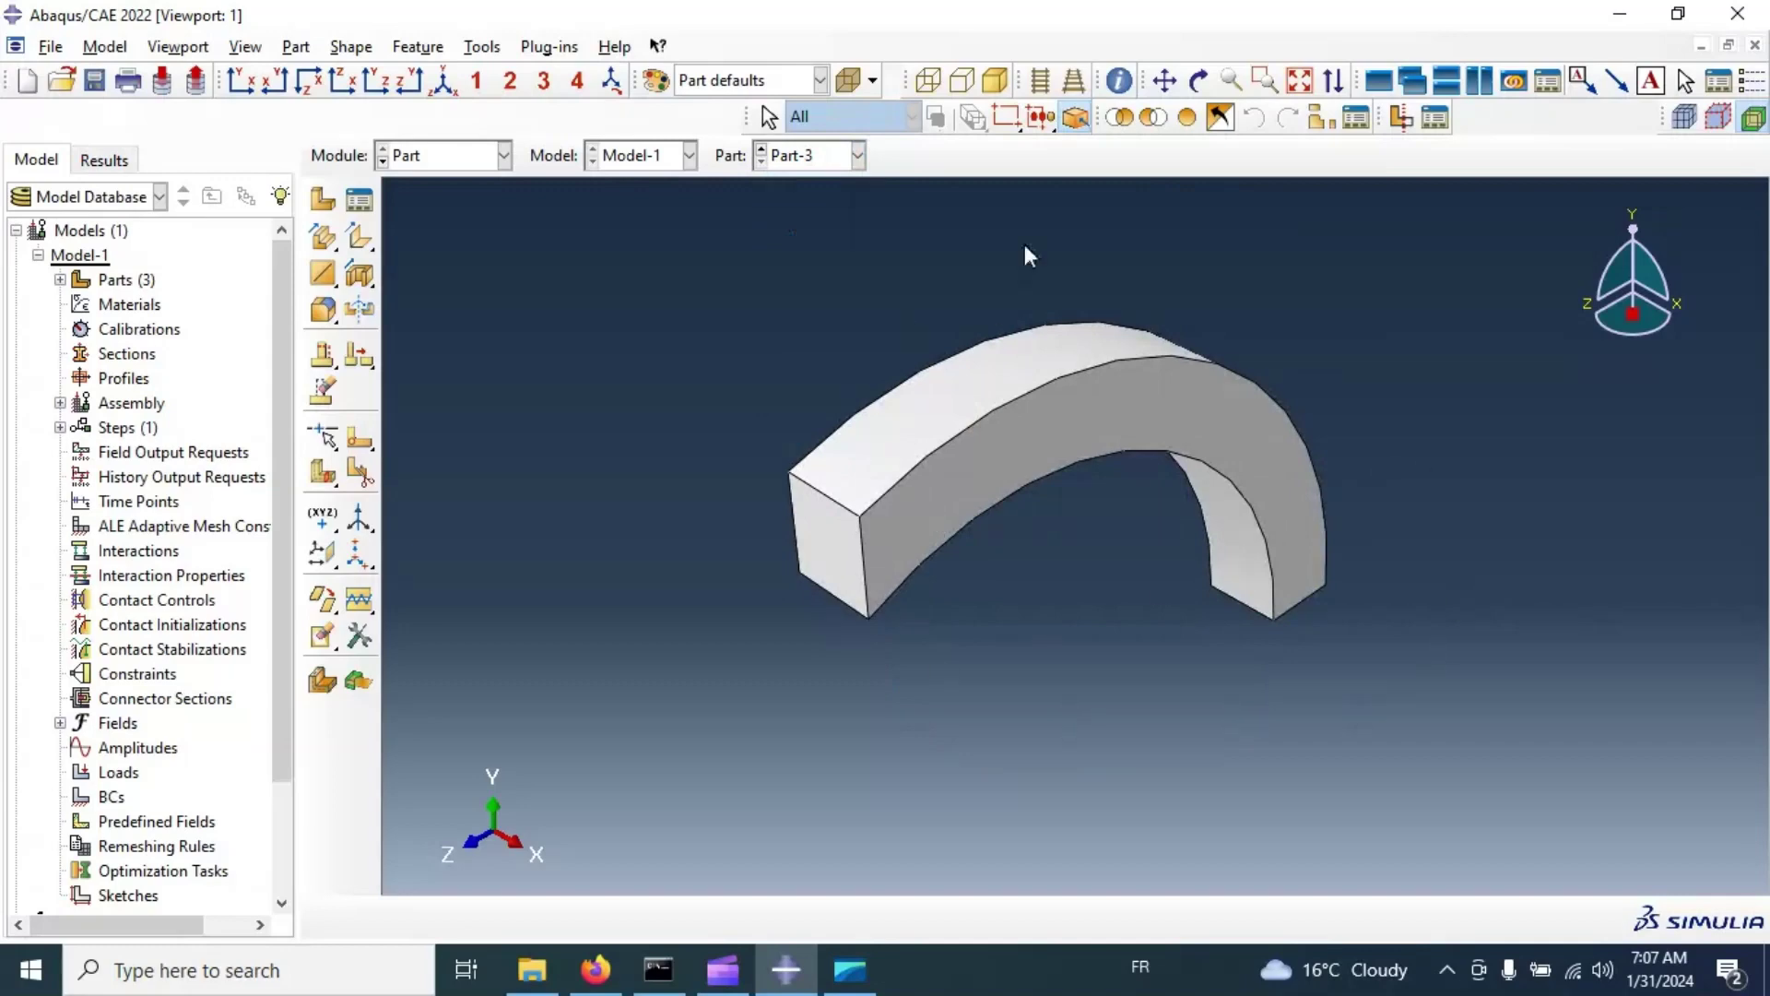
Step: Switch to the Property module and start a new material named SteelLinear
click(461, 156)
click(448, 209)
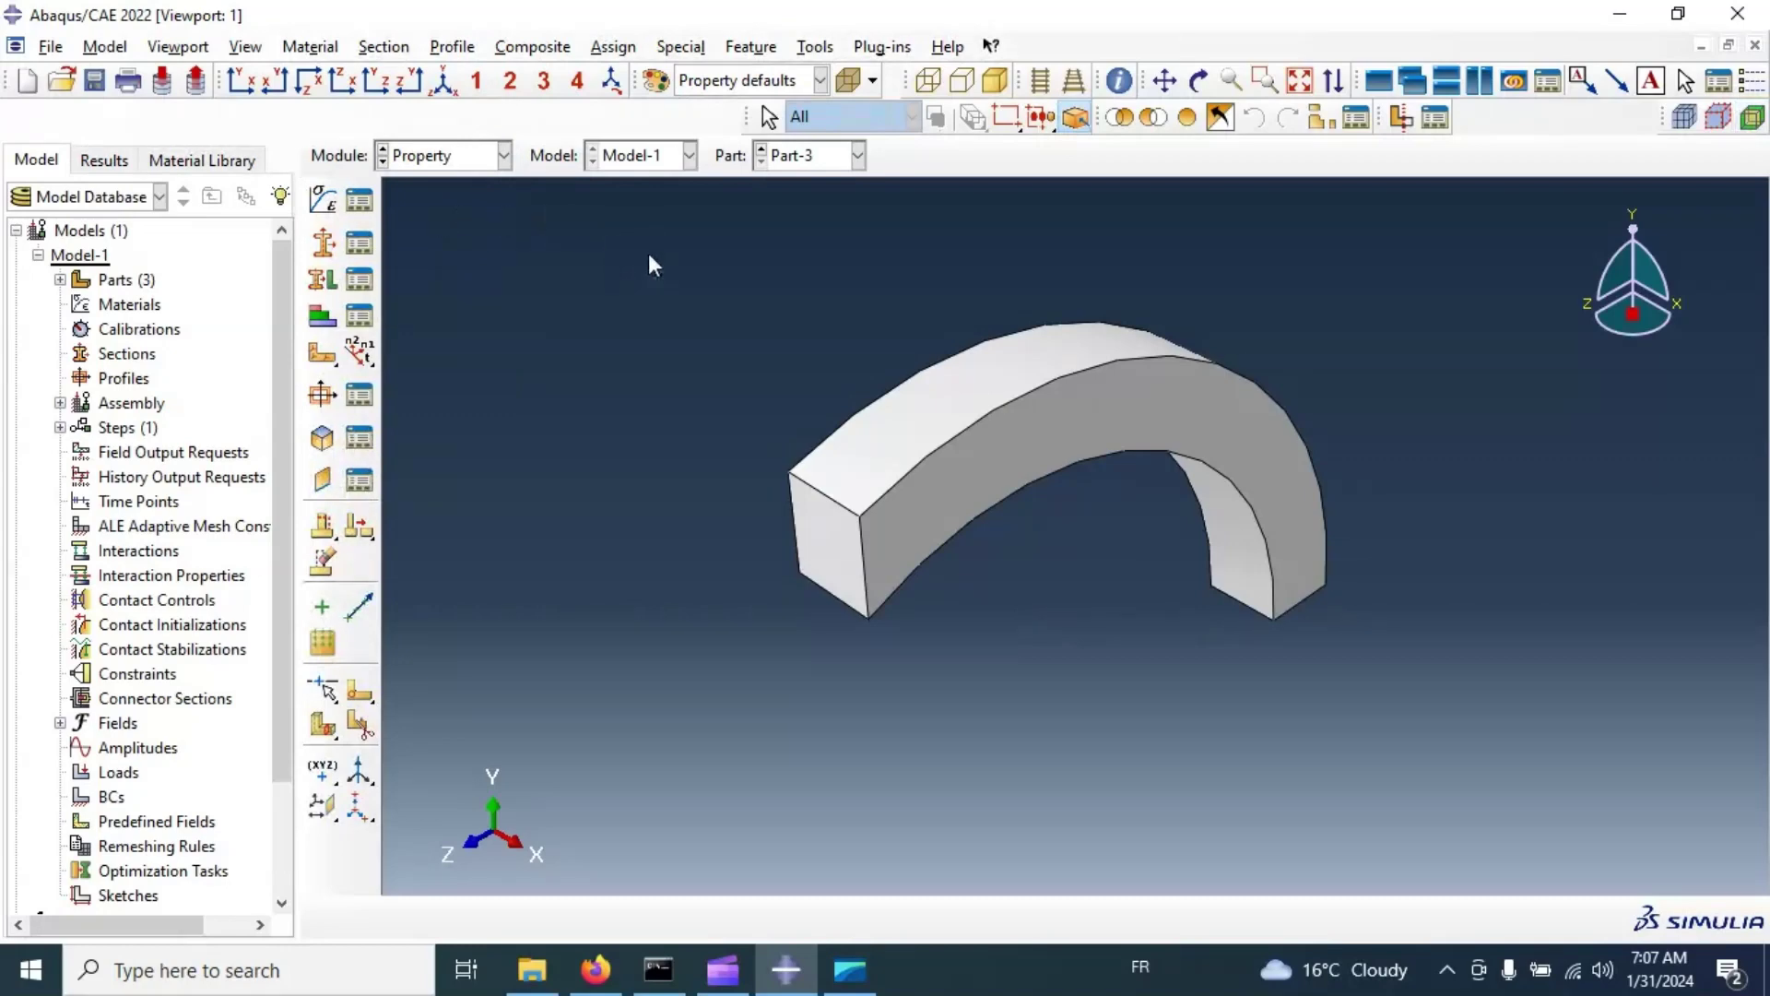
click(337, 206)
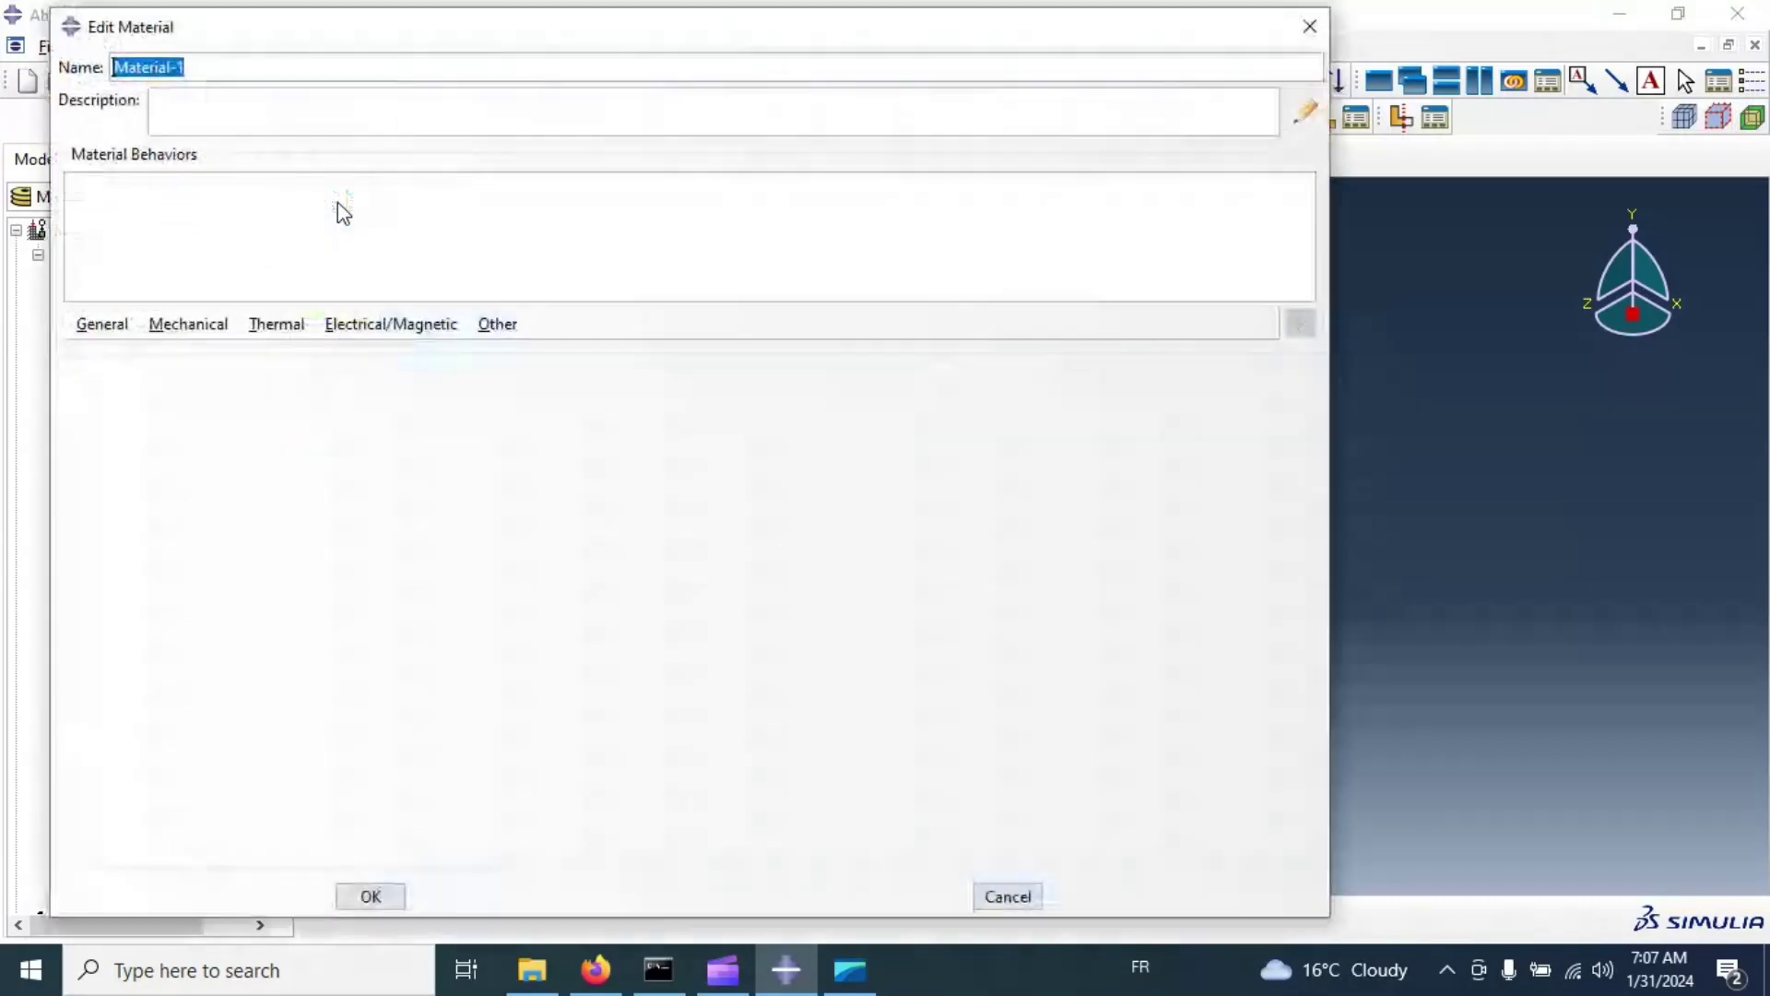
text(SteelLinear)
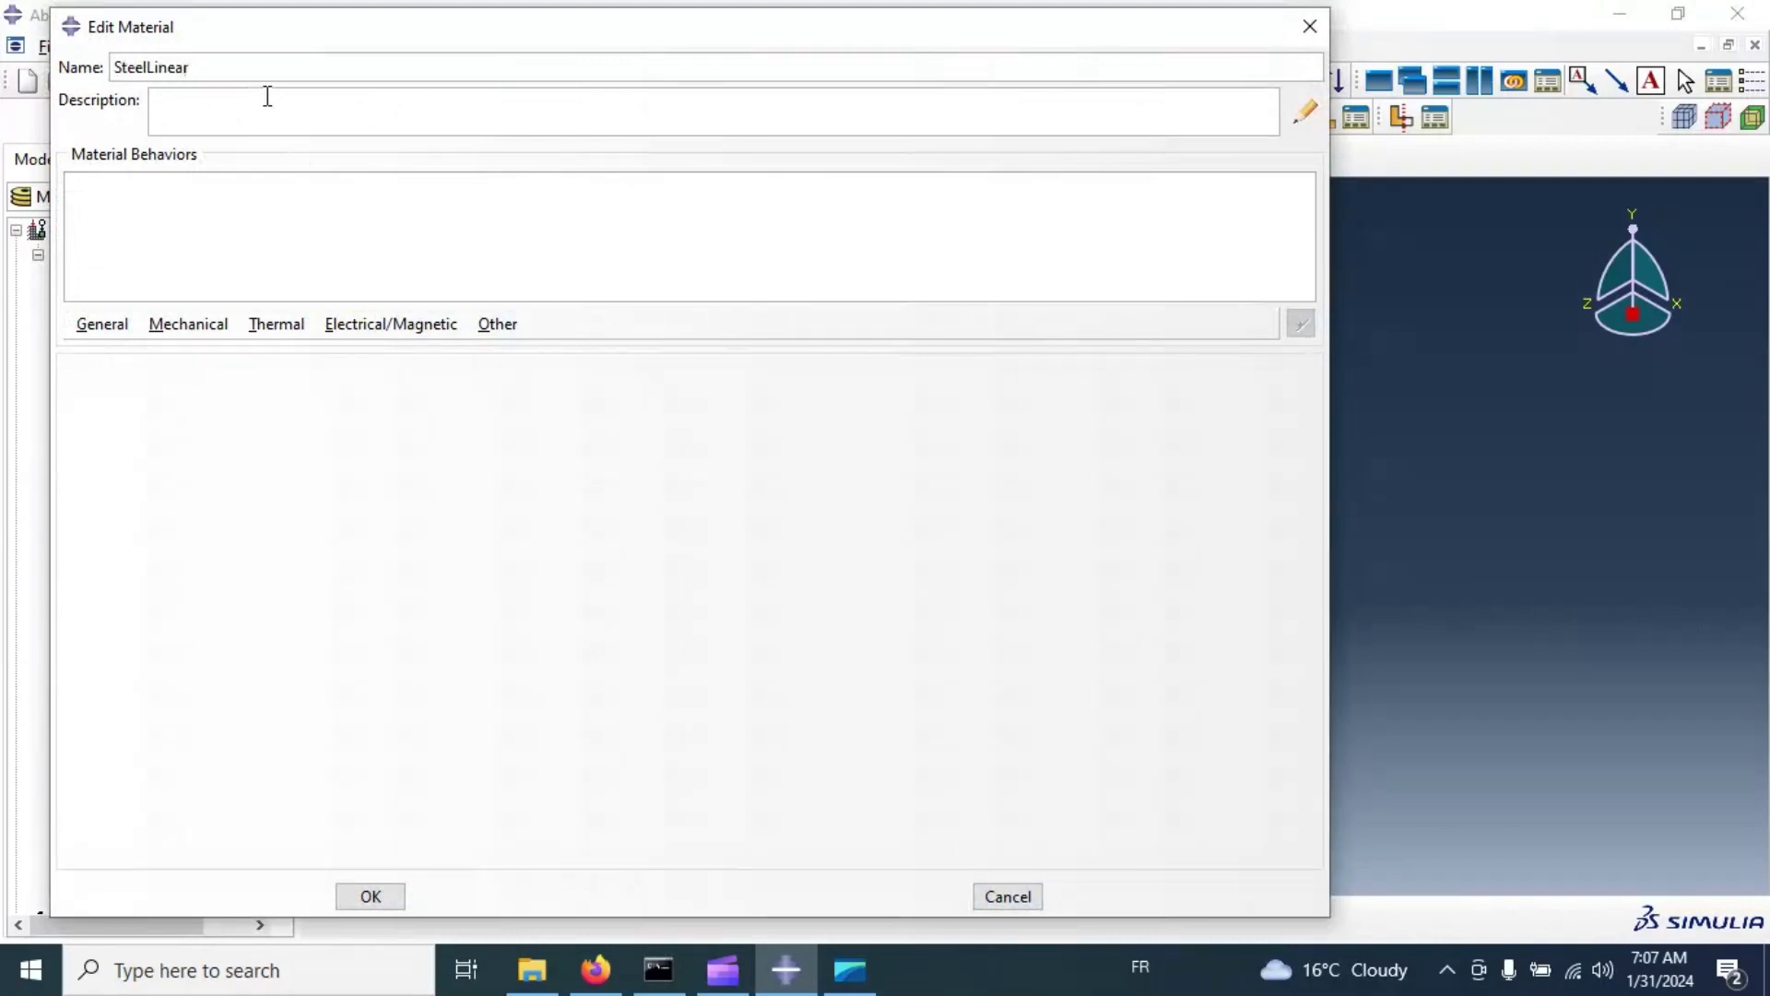
Step: Give SteelLinear isotropic elastic behavior with Young's modulus 210e3 and Poisson's ratio 0.3, and save the material
click(180, 331)
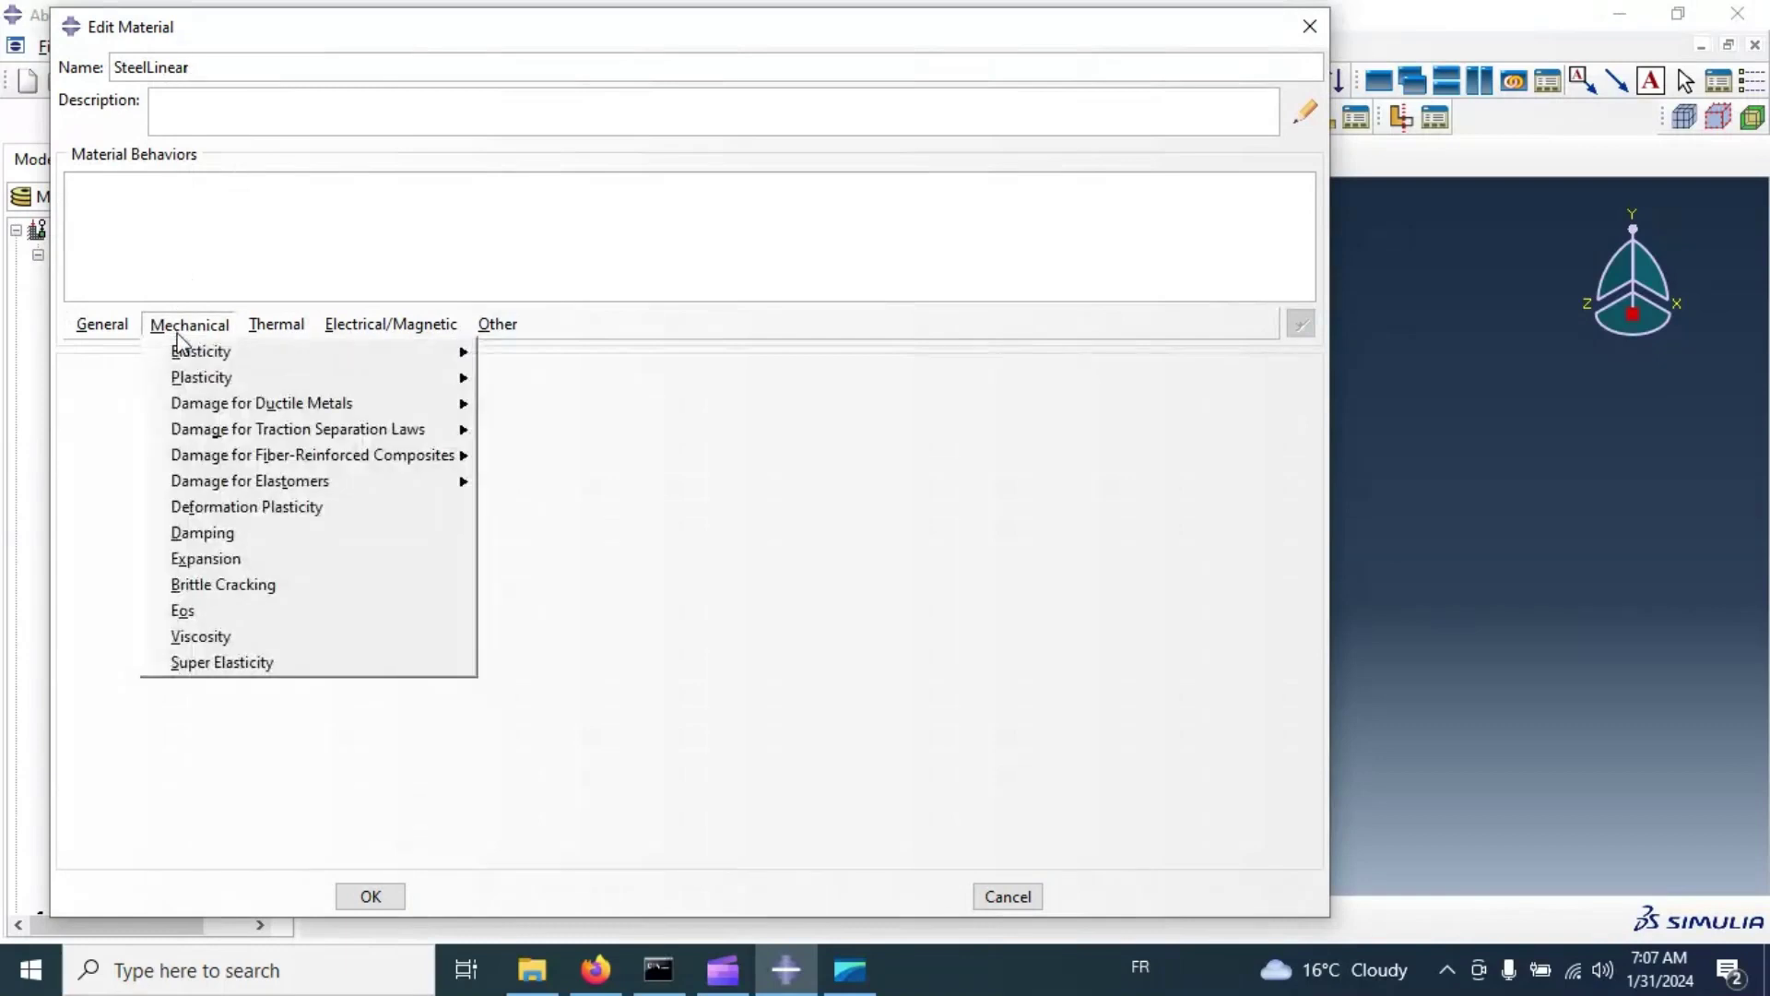
mouse_move(191, 352)
click(509, 355)
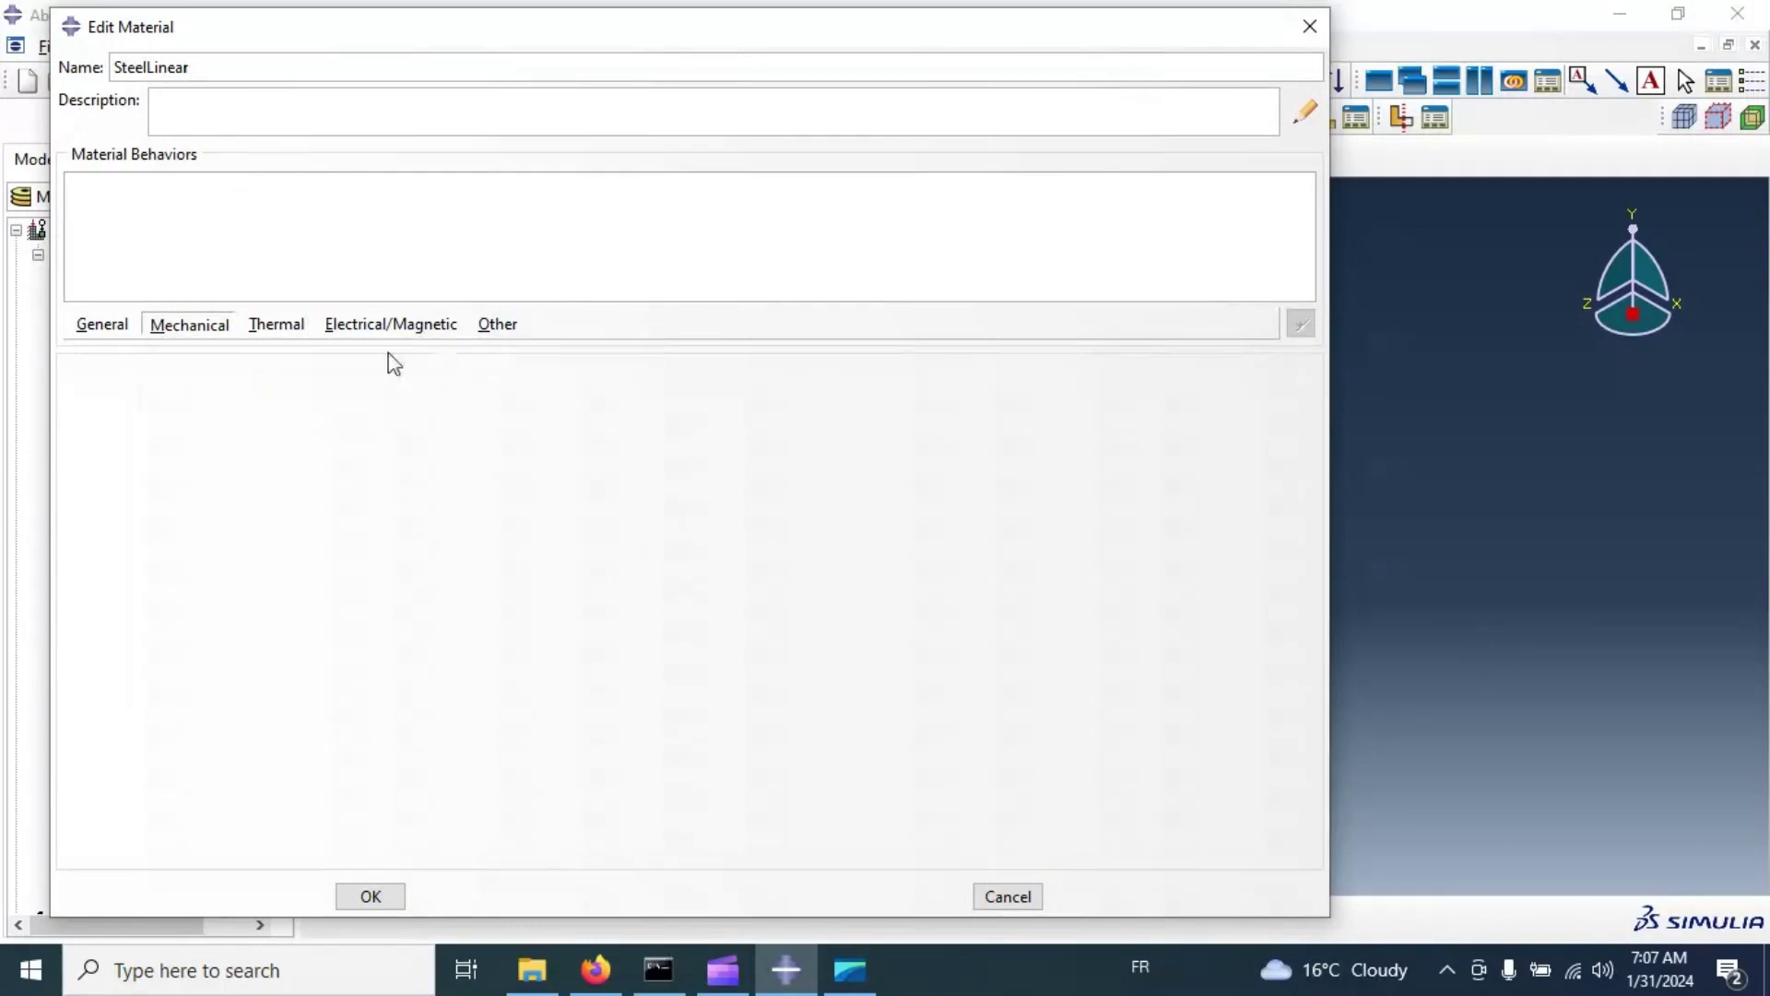
click(221, 681)
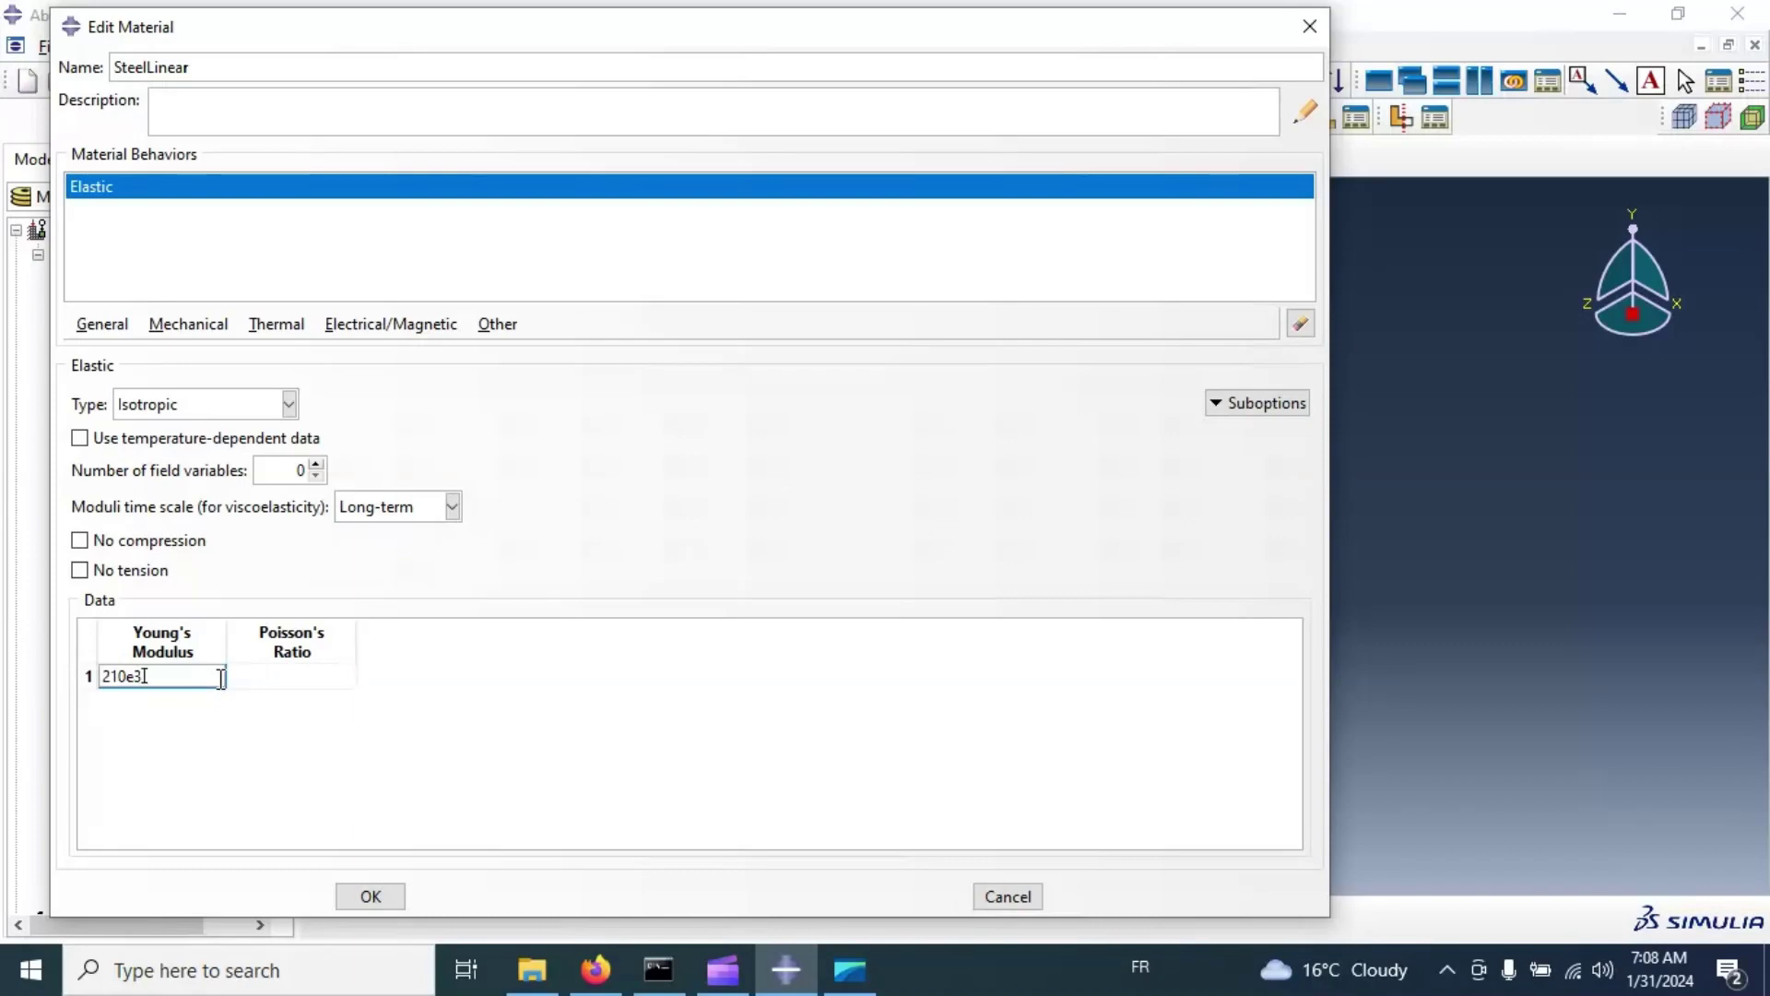
text(MP)
key(BackSpace)
key(BackSpace)
key(BackSpace)
key(BackSpace)
click(245, 675)
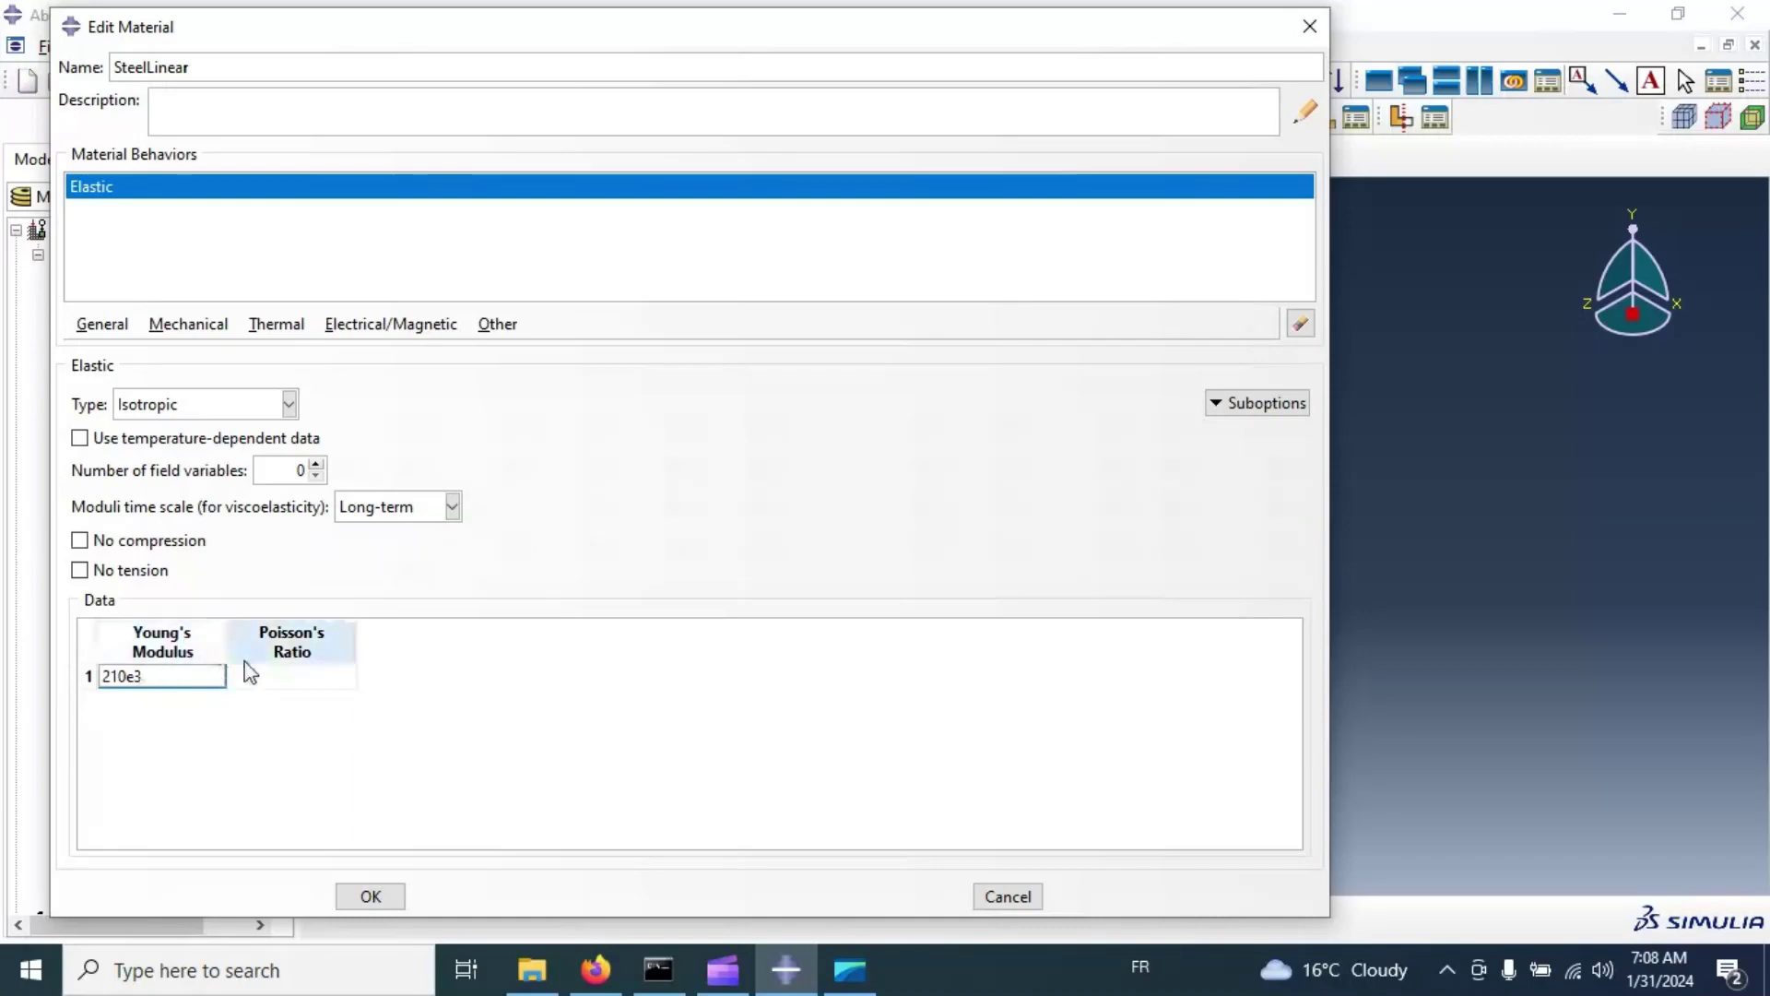
text(0.3)
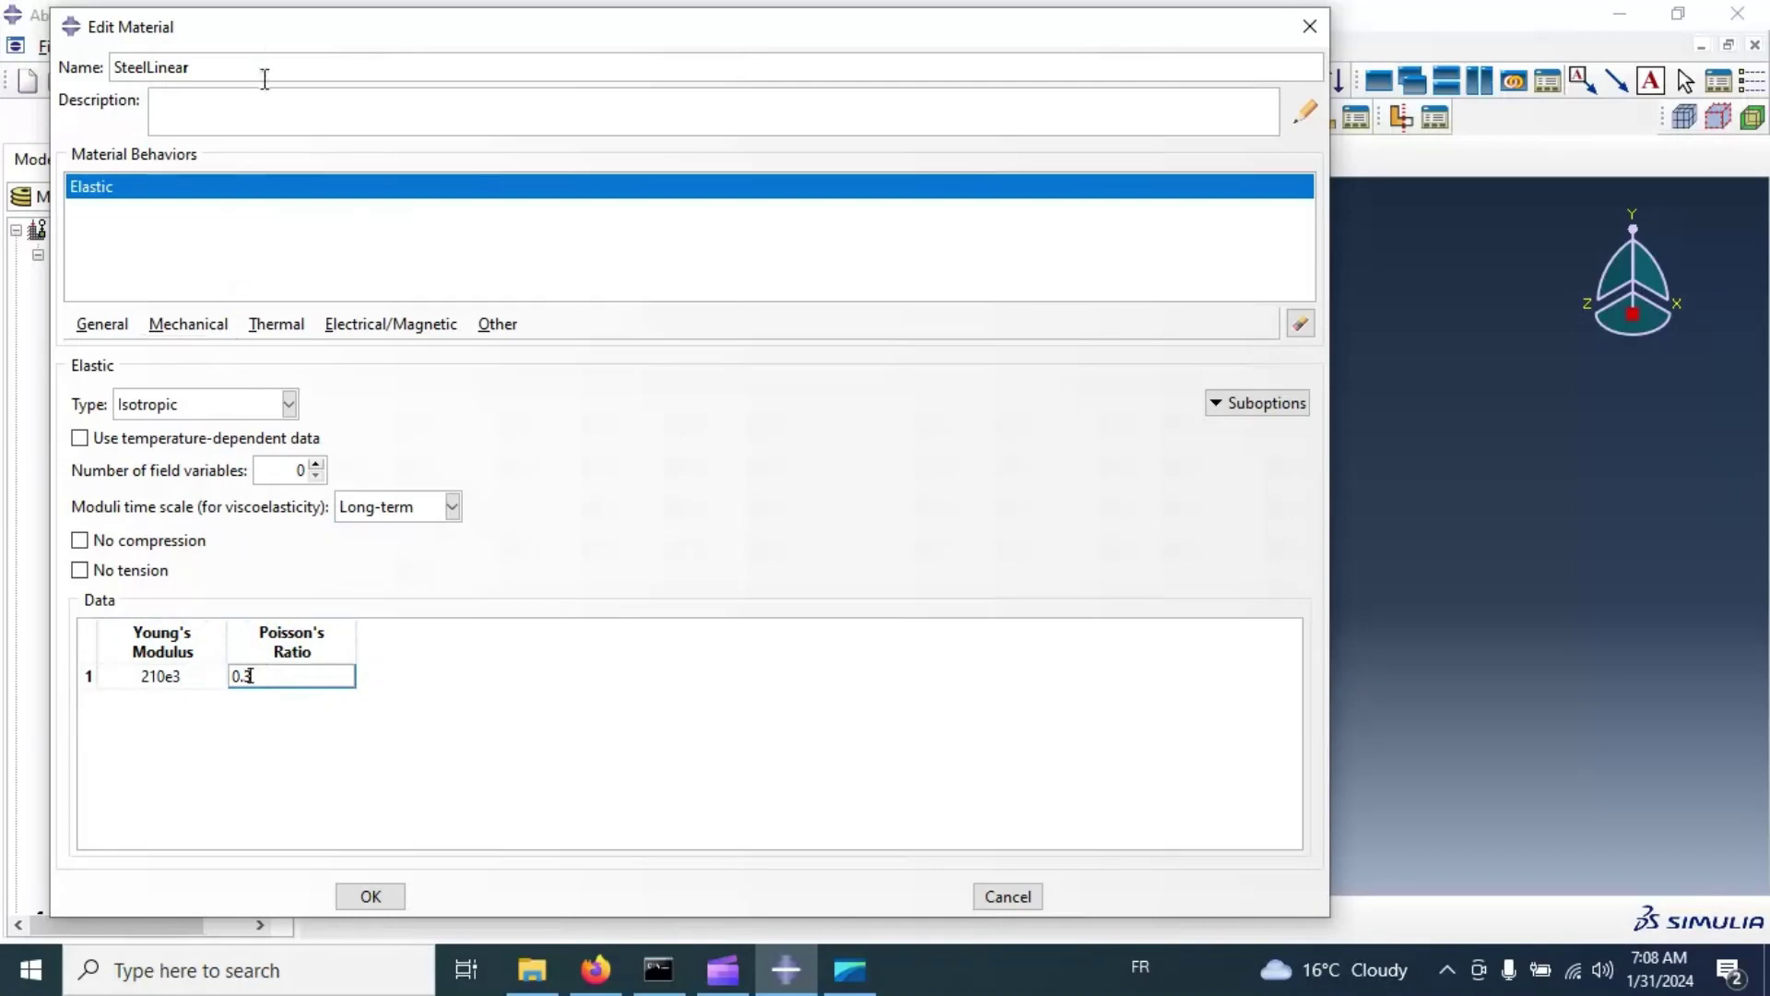
click(365, 895)
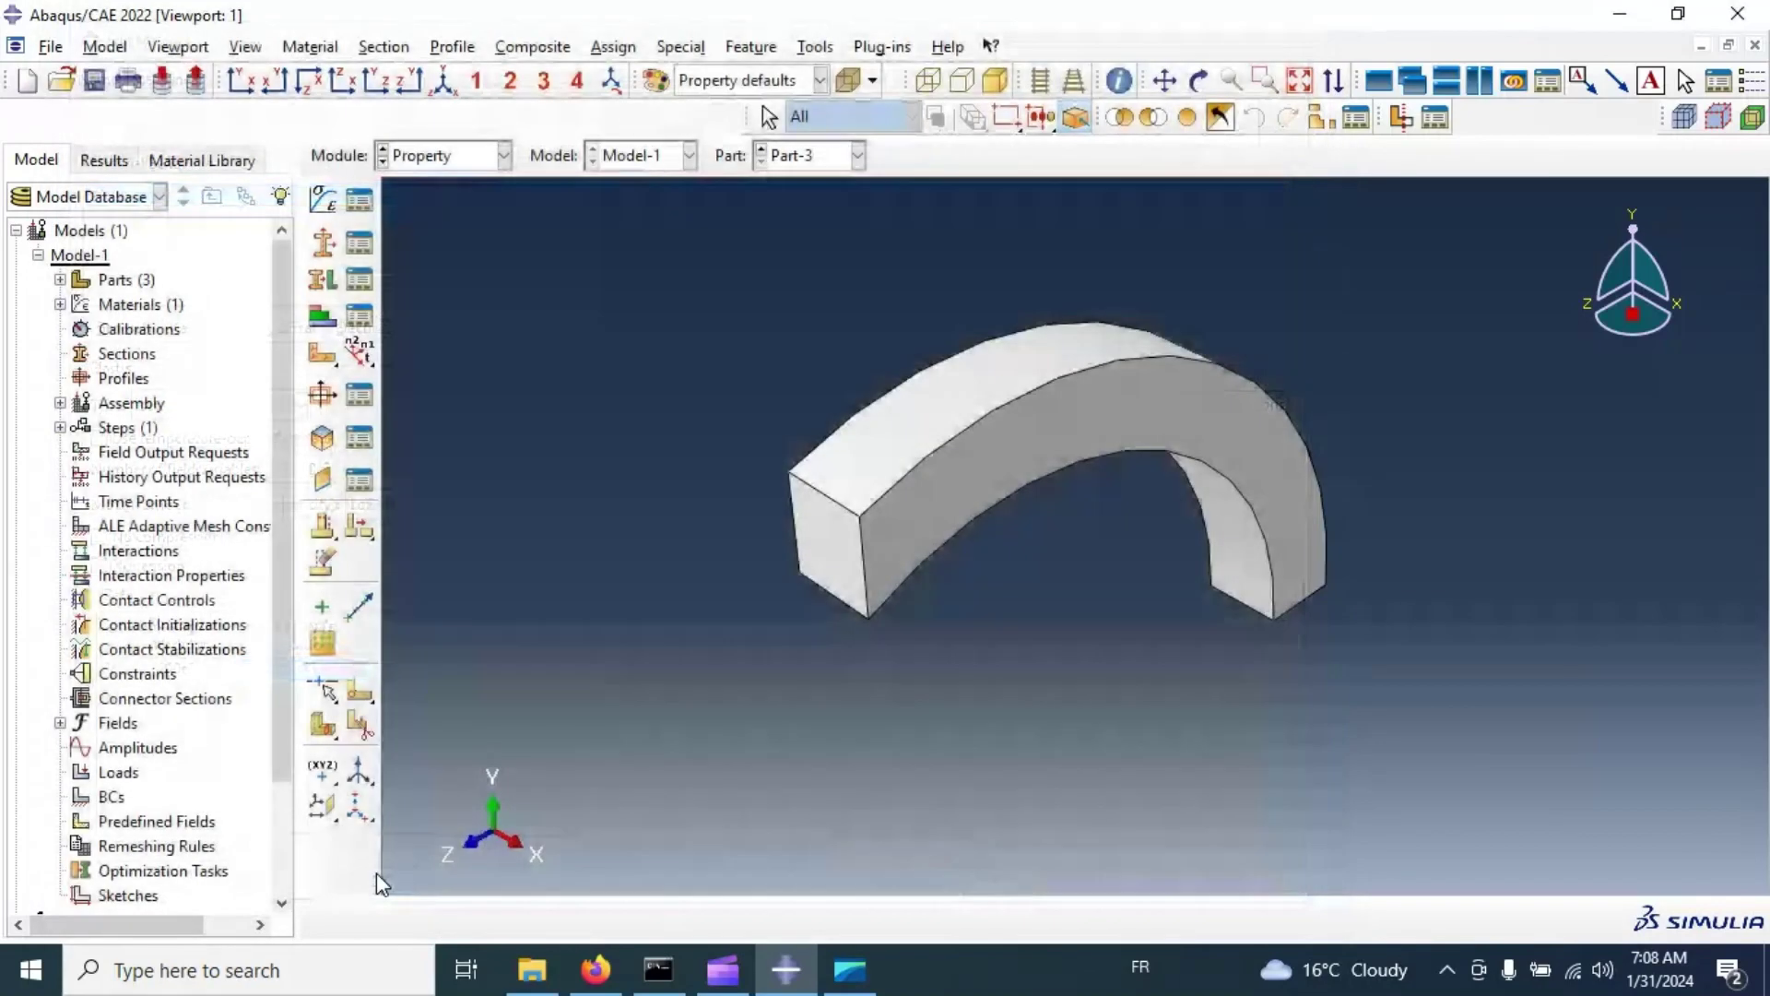
Step: Start a second material named SteelNonLinear
click(324, 199)
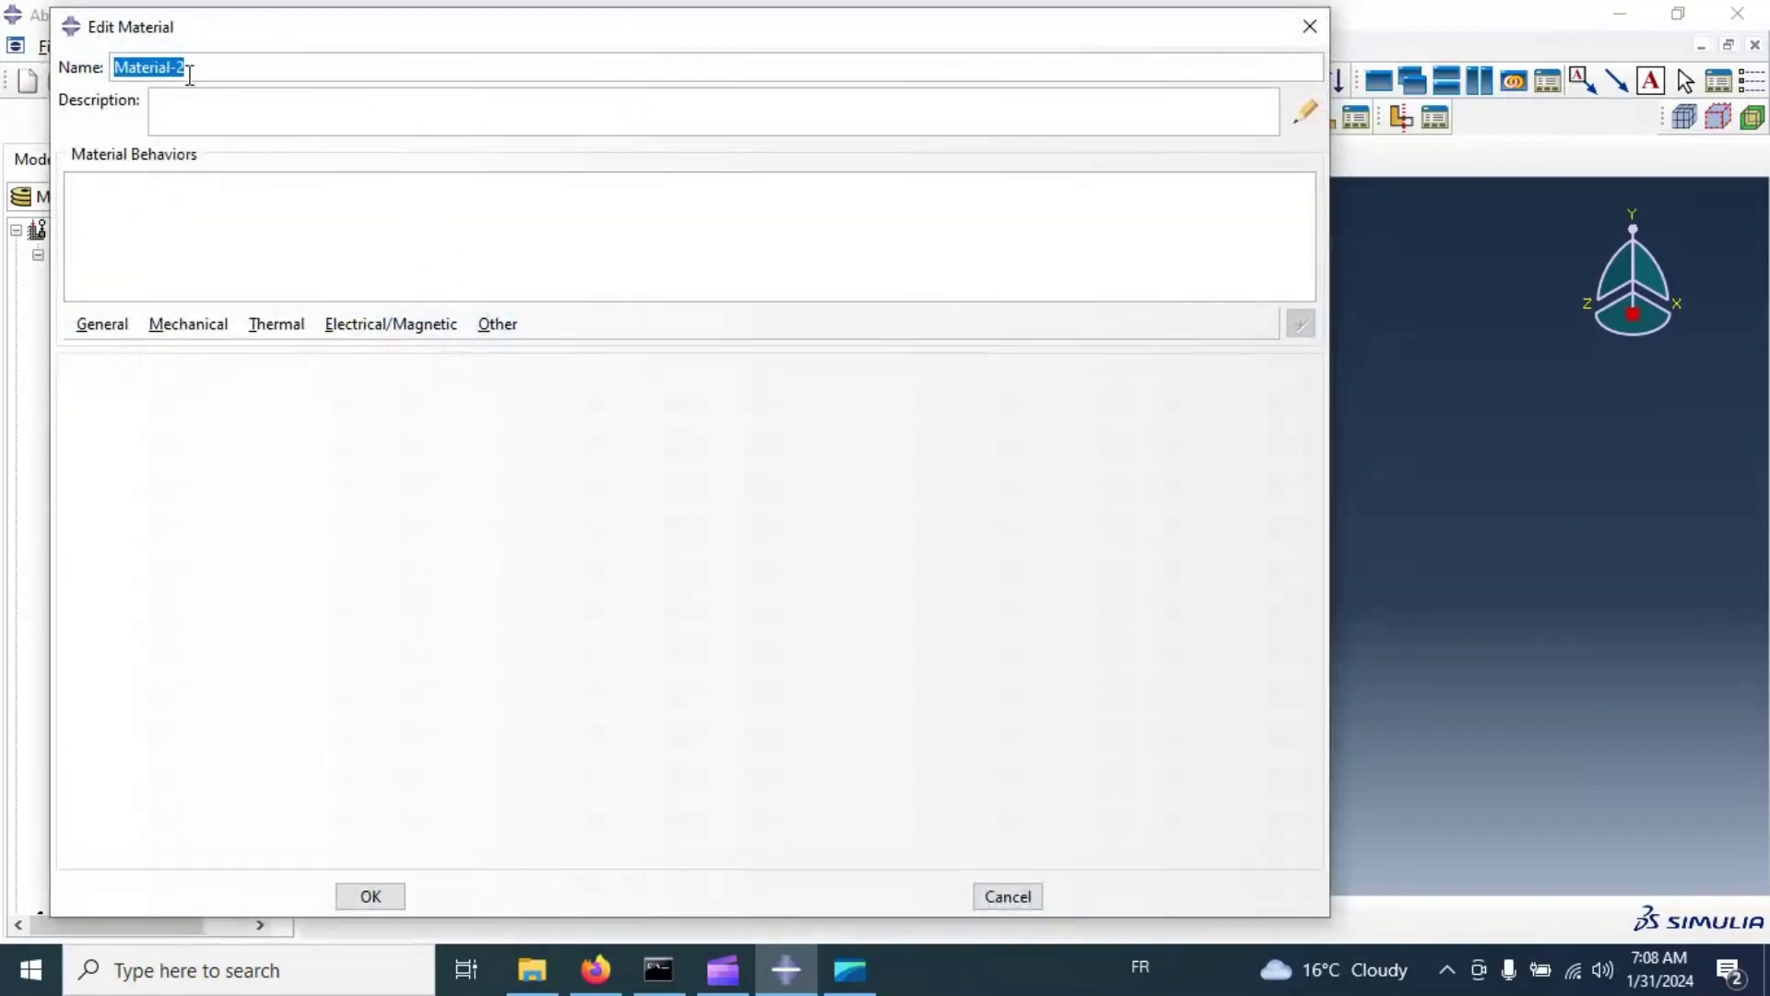
text(S)
text(teee)
text(NonLin)
text(ear)
Step: Add isotropic elastic behavior to SteelNonLinear with Young's modulus 210e3 and Poisson's ratio 0.3
click(188, 326)
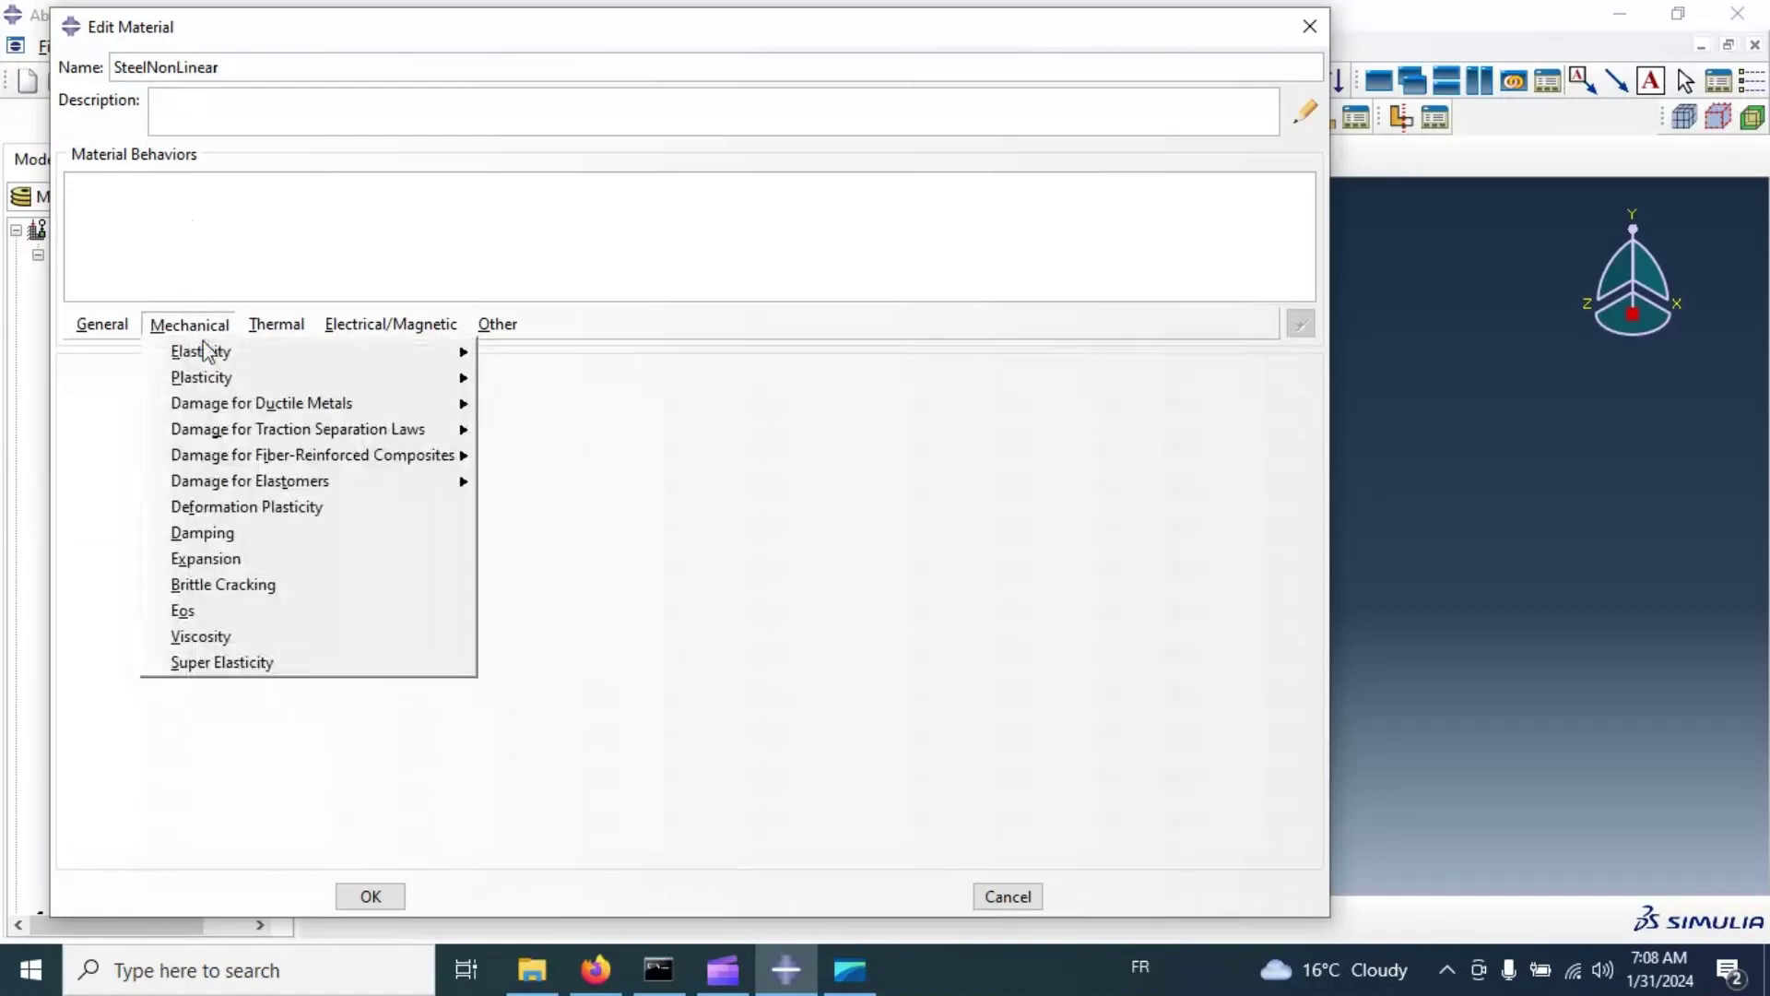
mouse_move(261, 352)
click(539, 355)
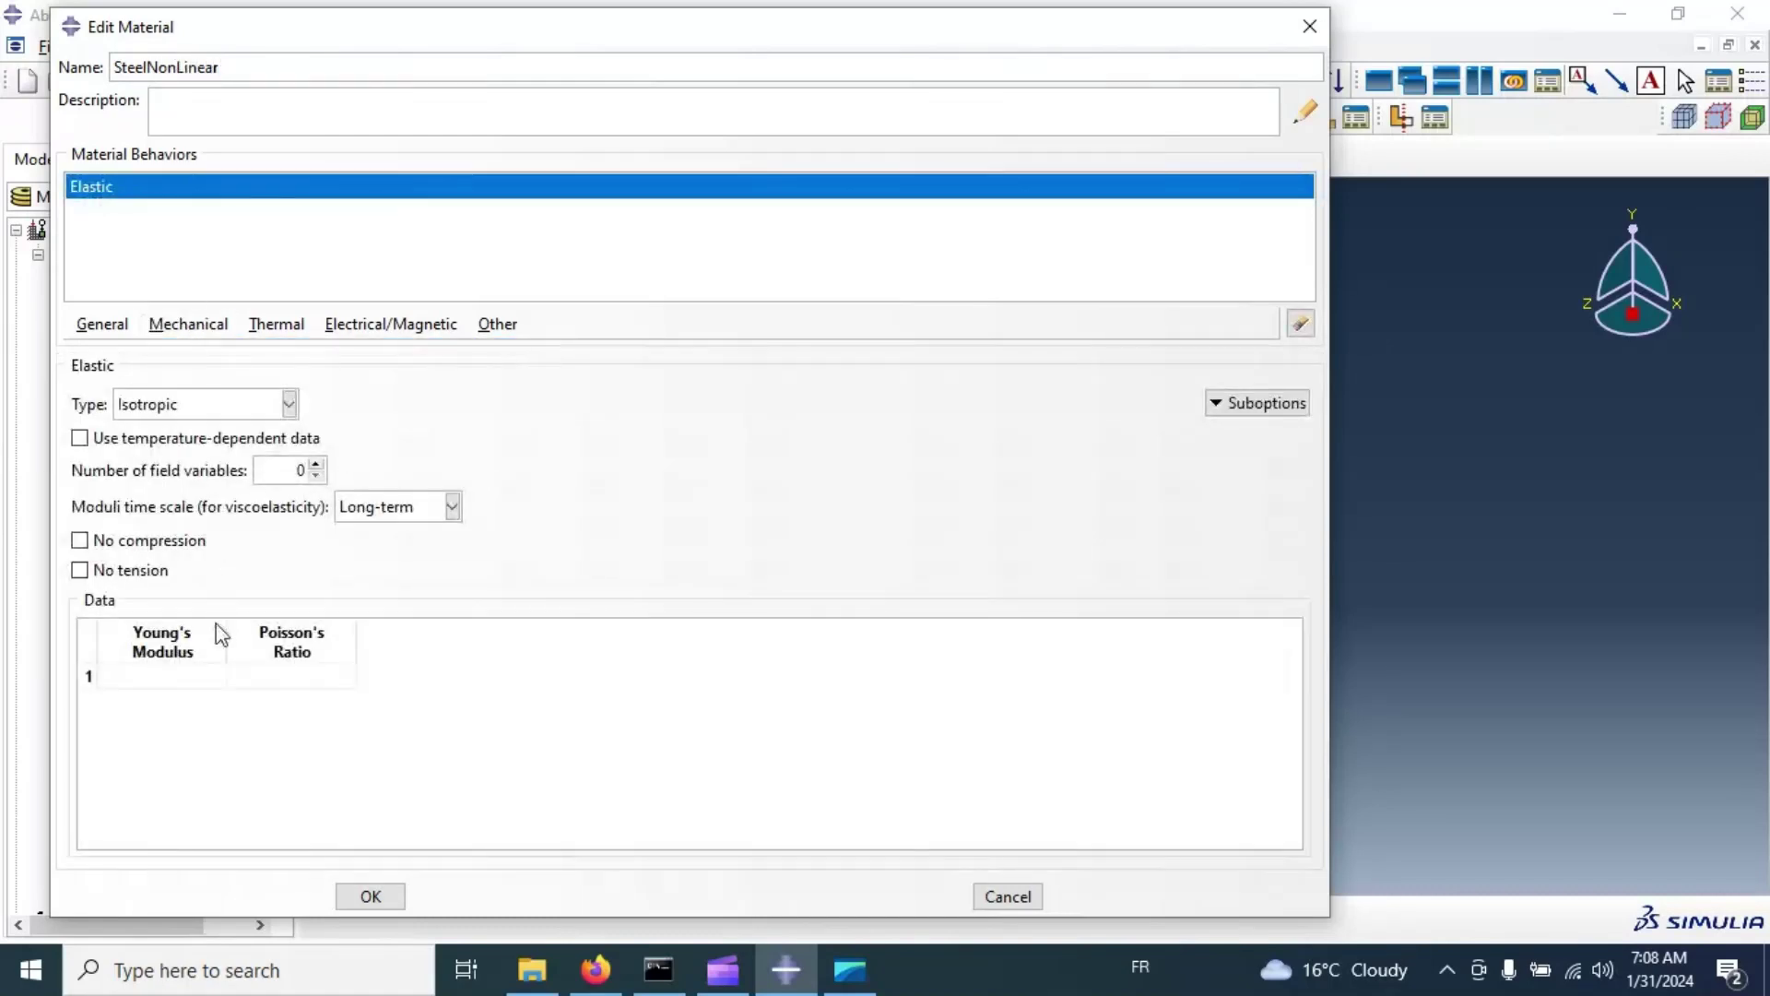
click(198, 677)
text(210e3)
key(Tab)
text(0.3)
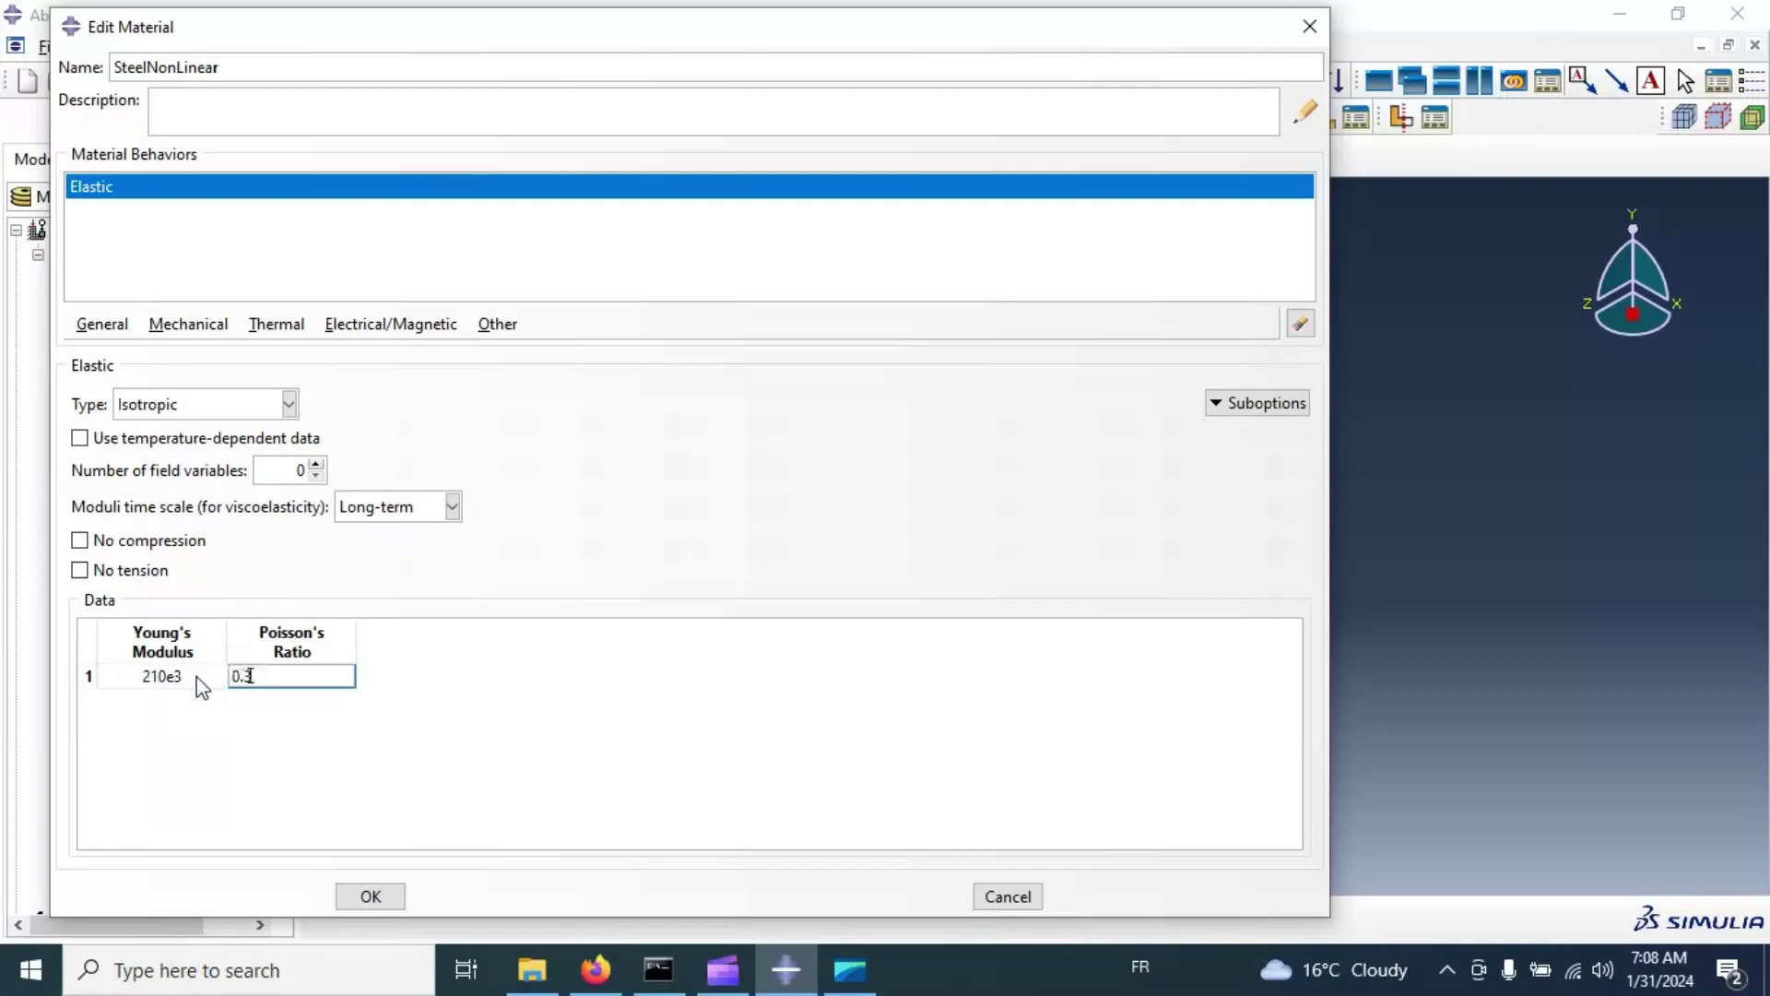
Step: Add a Plastic behavior to the SteelNonLinear material
click(189, 325)
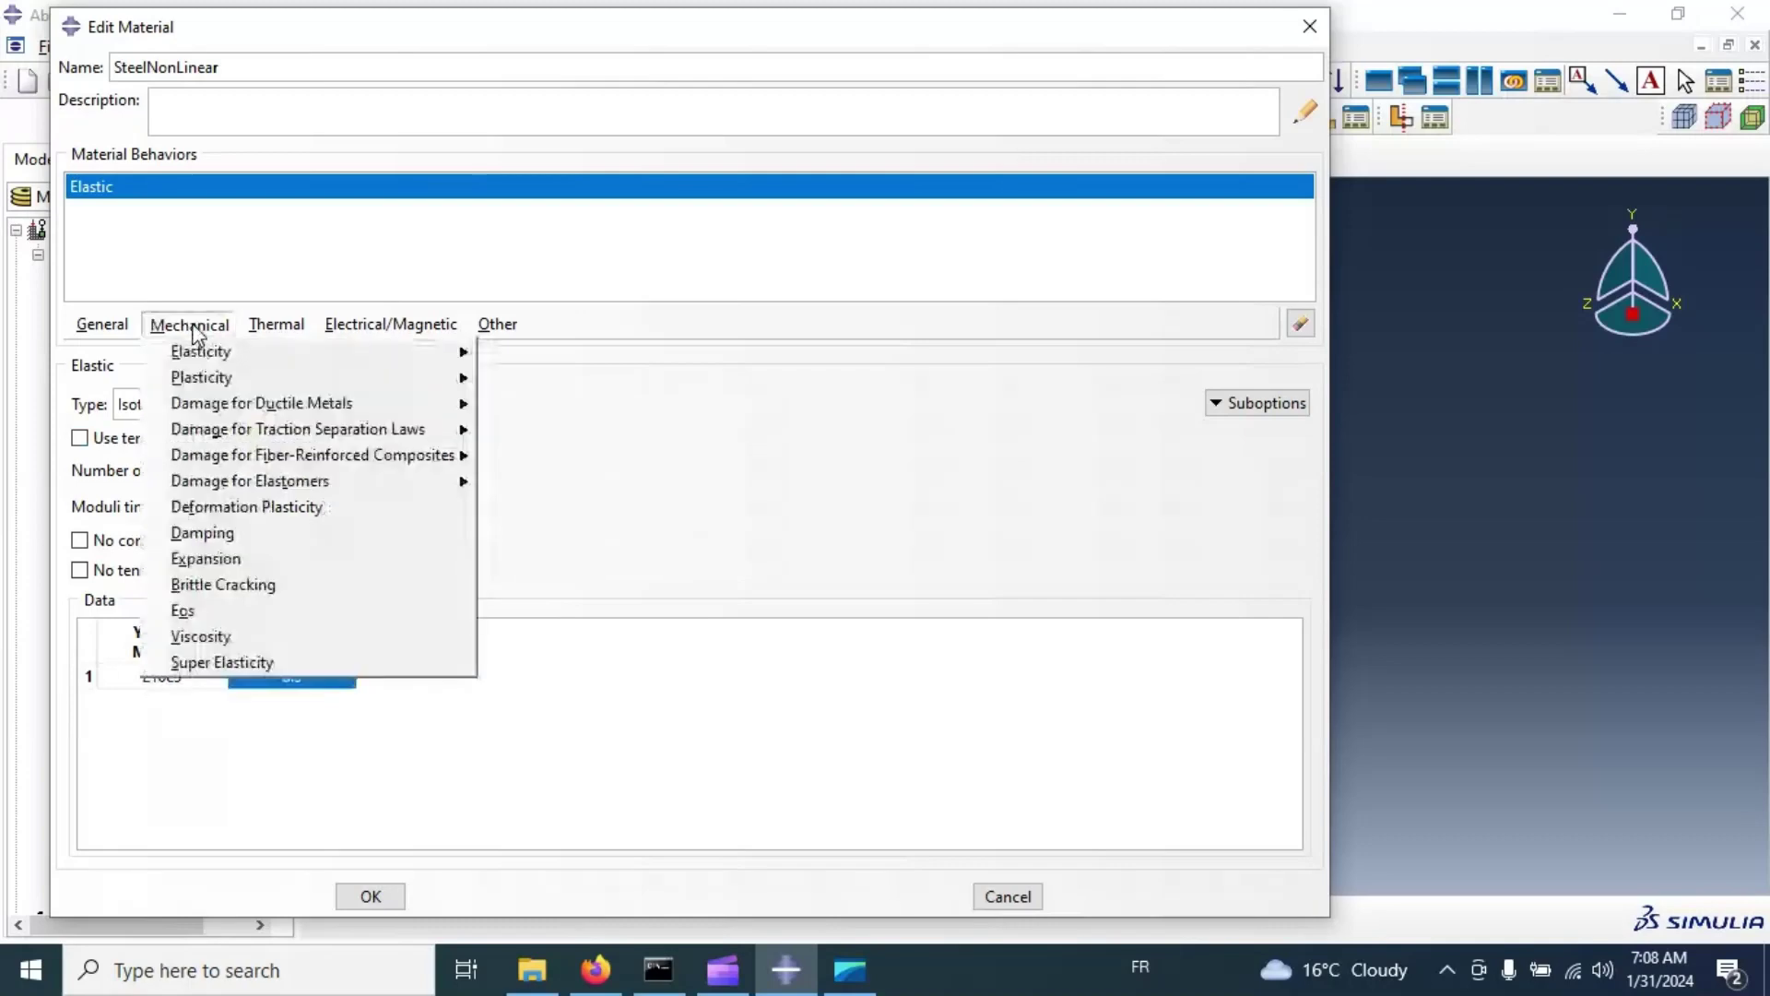
mouse_move(200, 387)
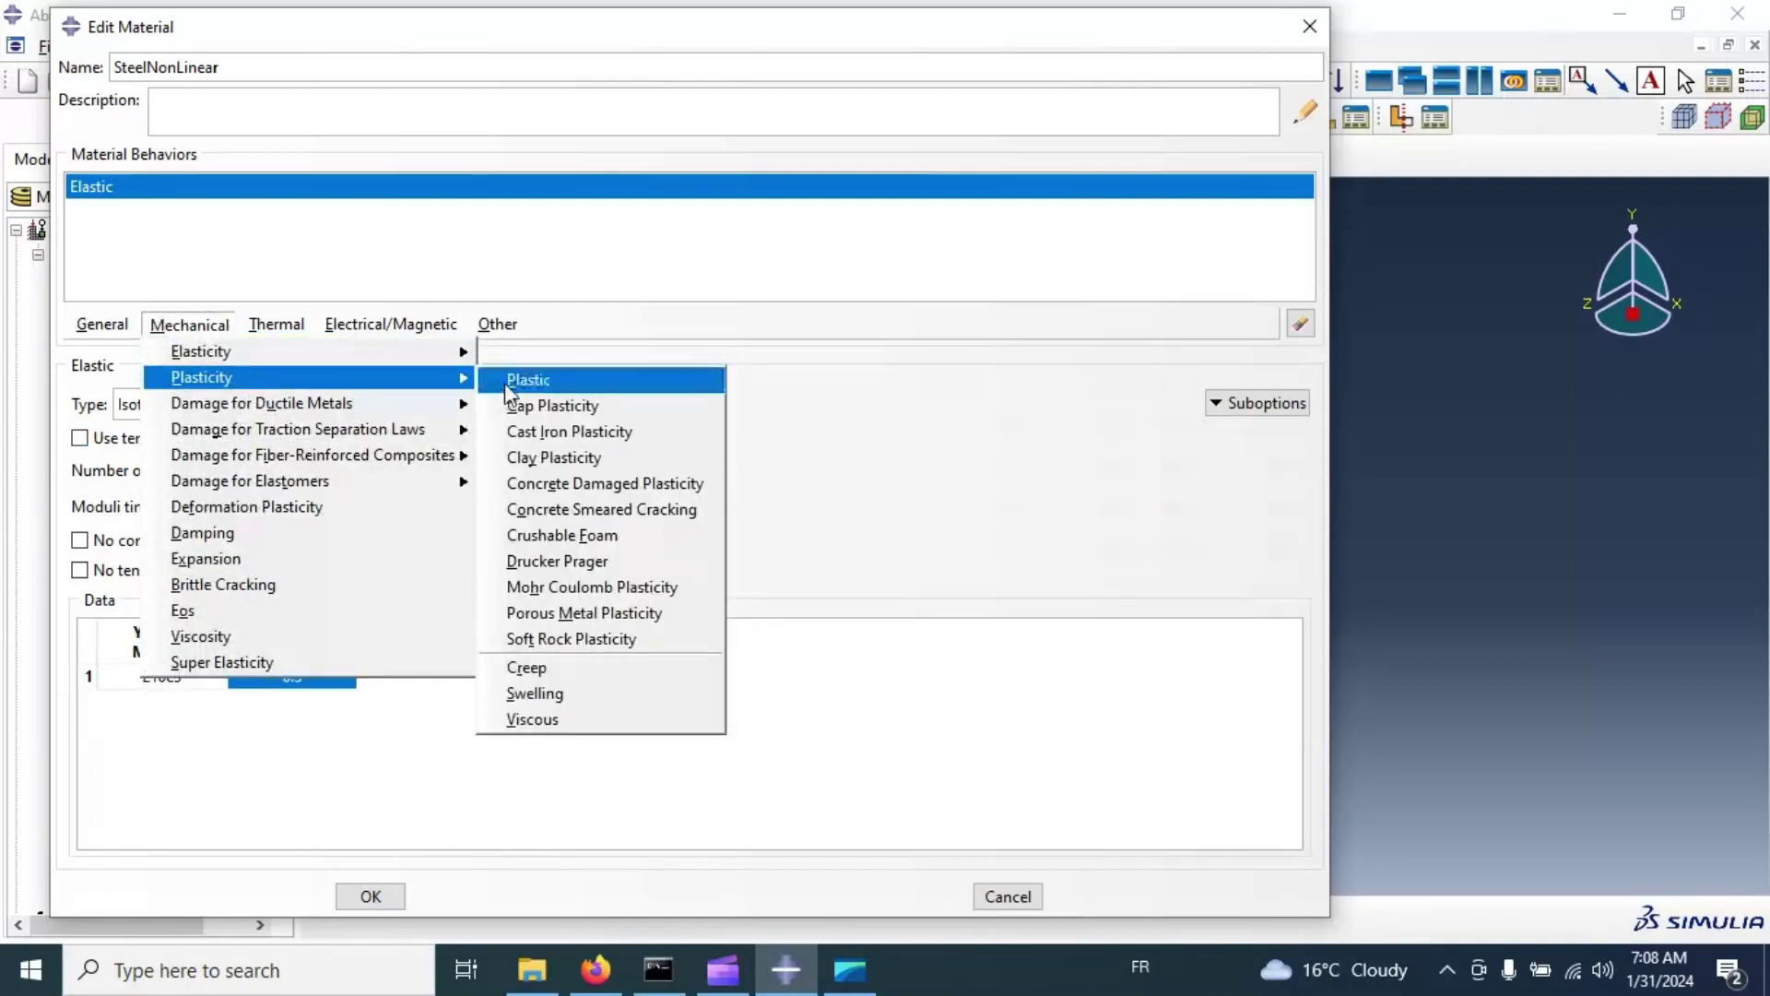
click(547, 388)
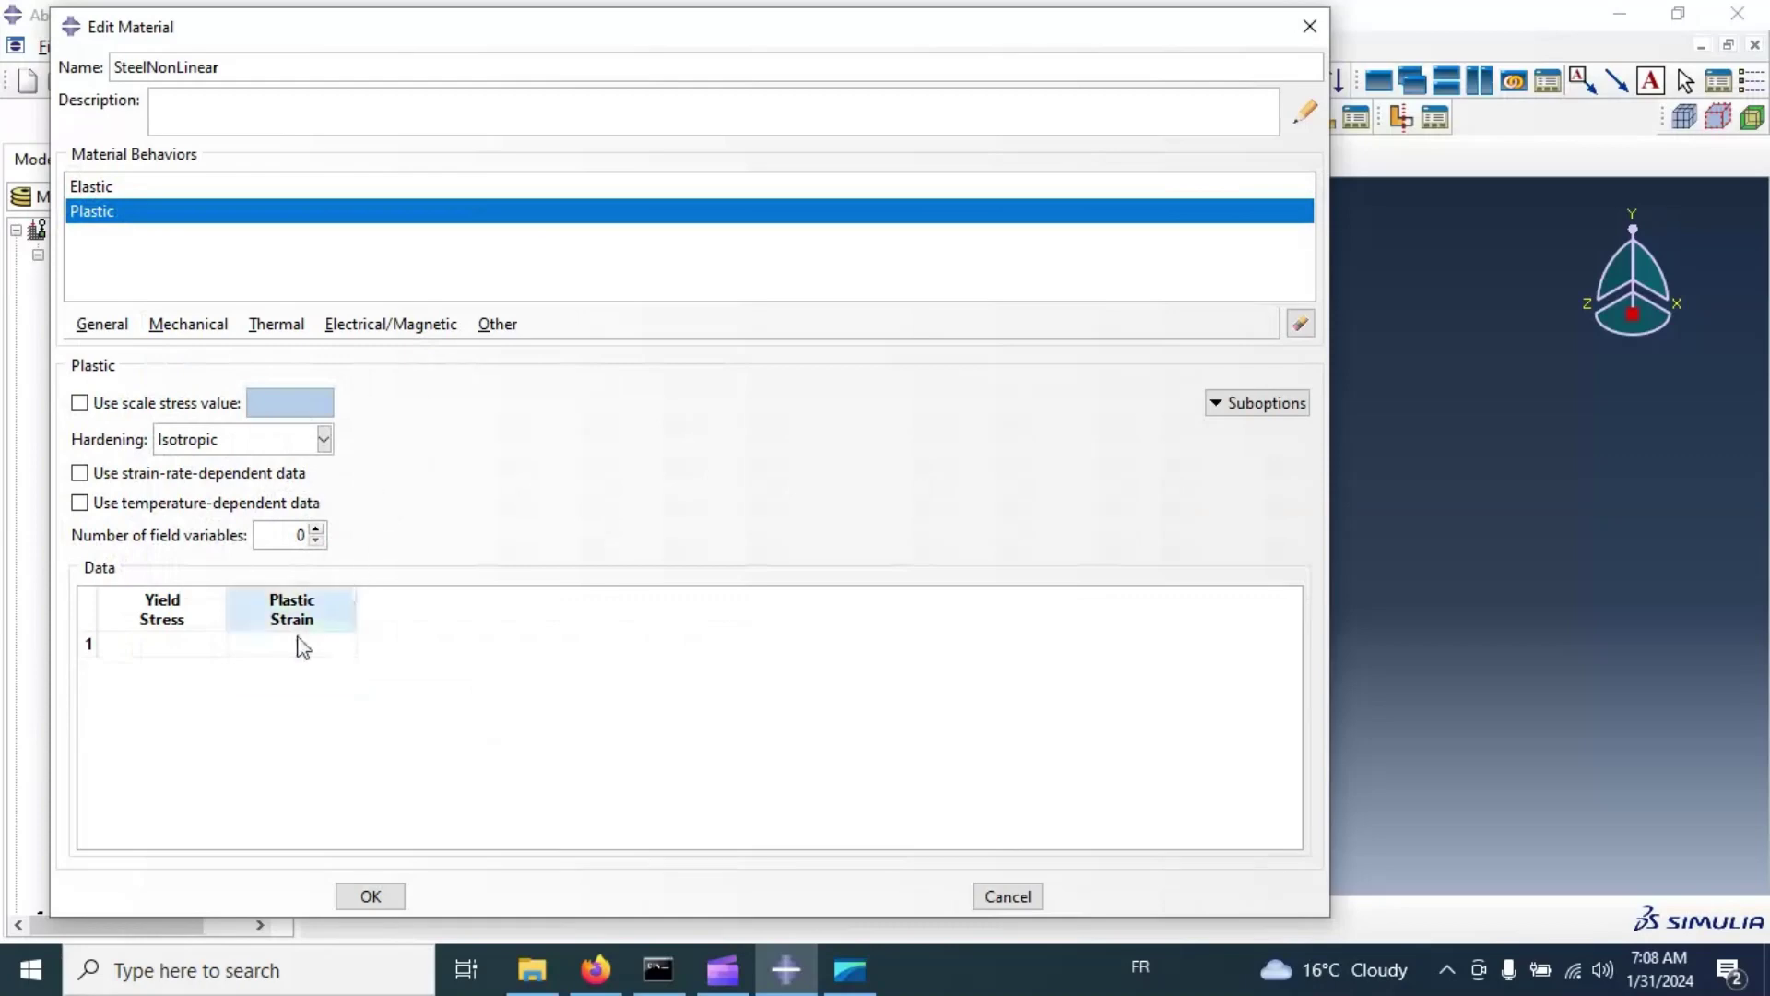
Step: Enter the plastic data for SteelNonLinear: yield stress 300 at plastic strain 0, and a second yield stress of 310
click(158, 645)
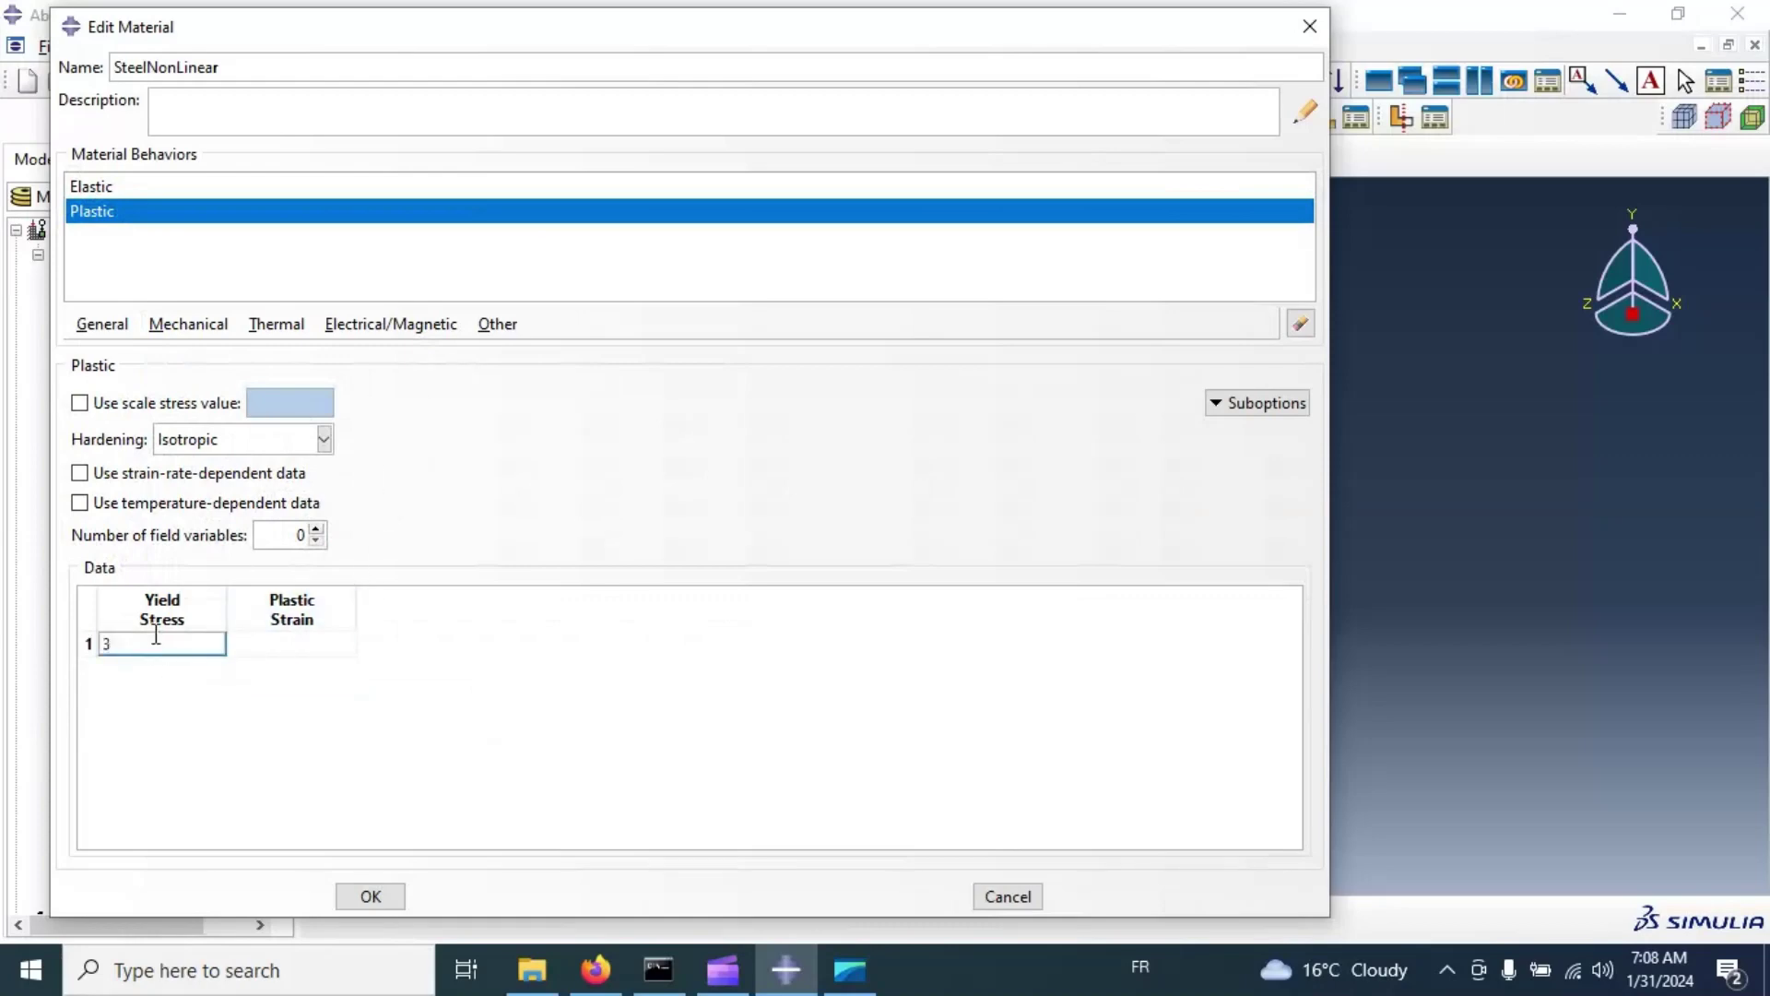
text(300)
key(Tab)
text(0)
key(Tab)
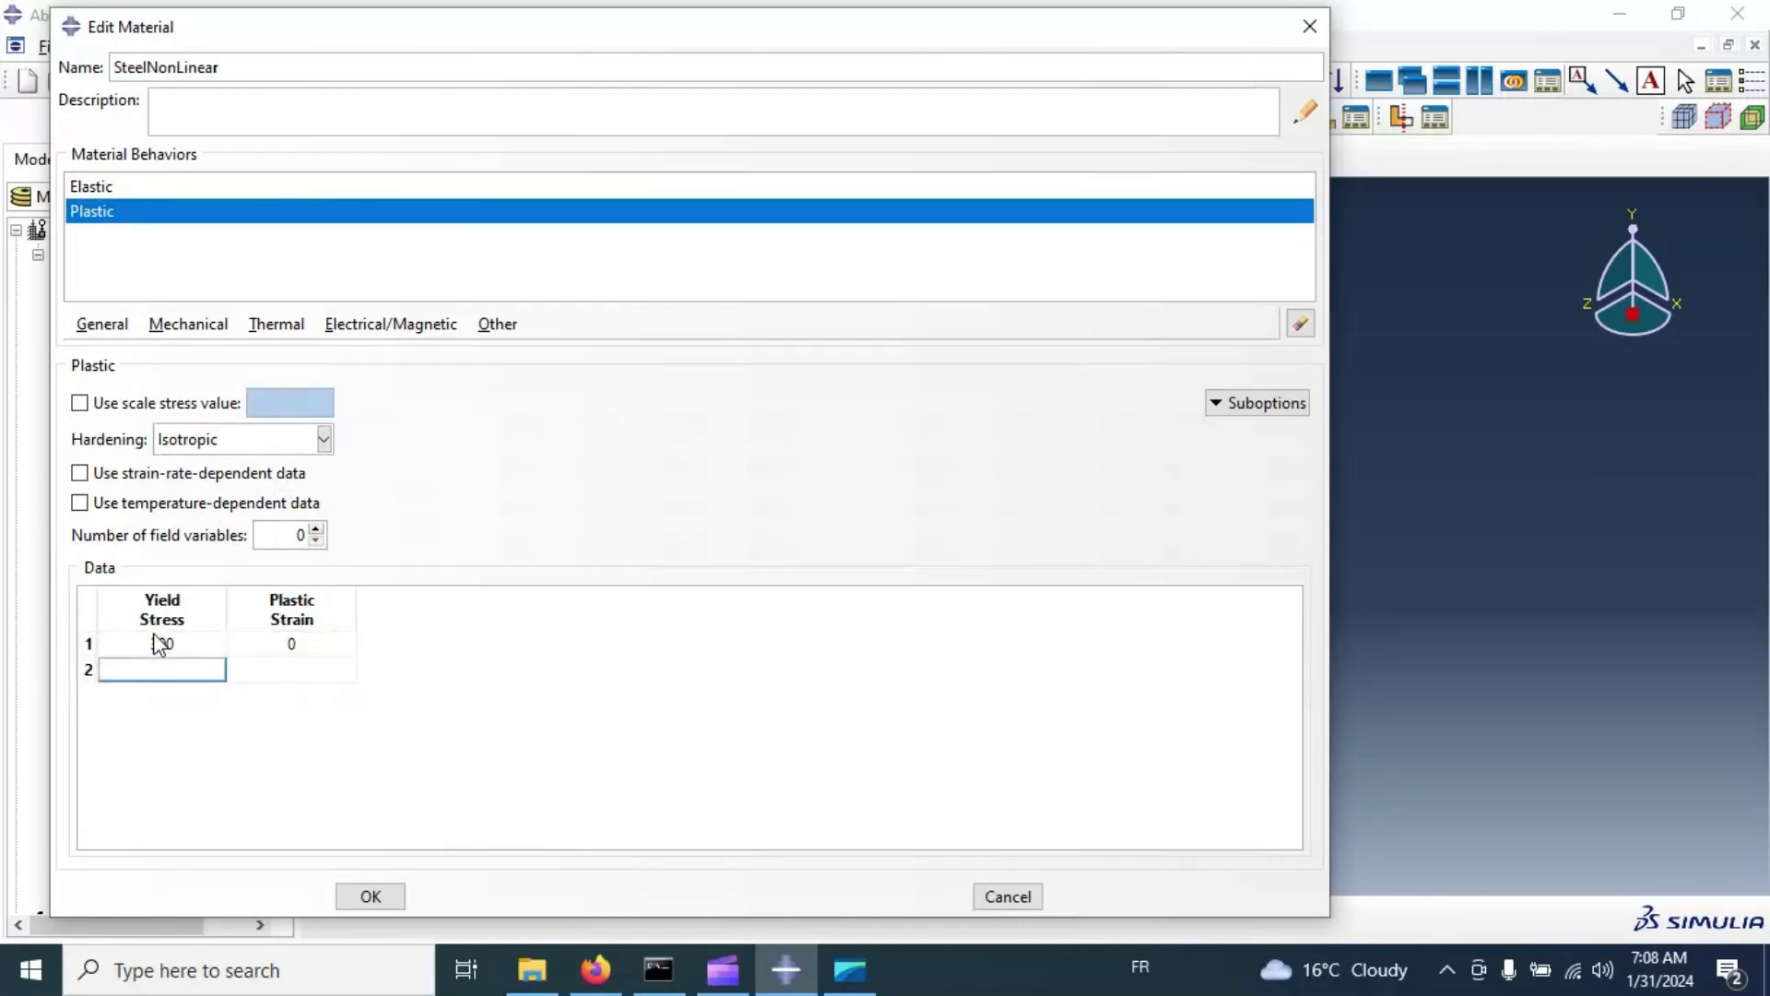
text(310)
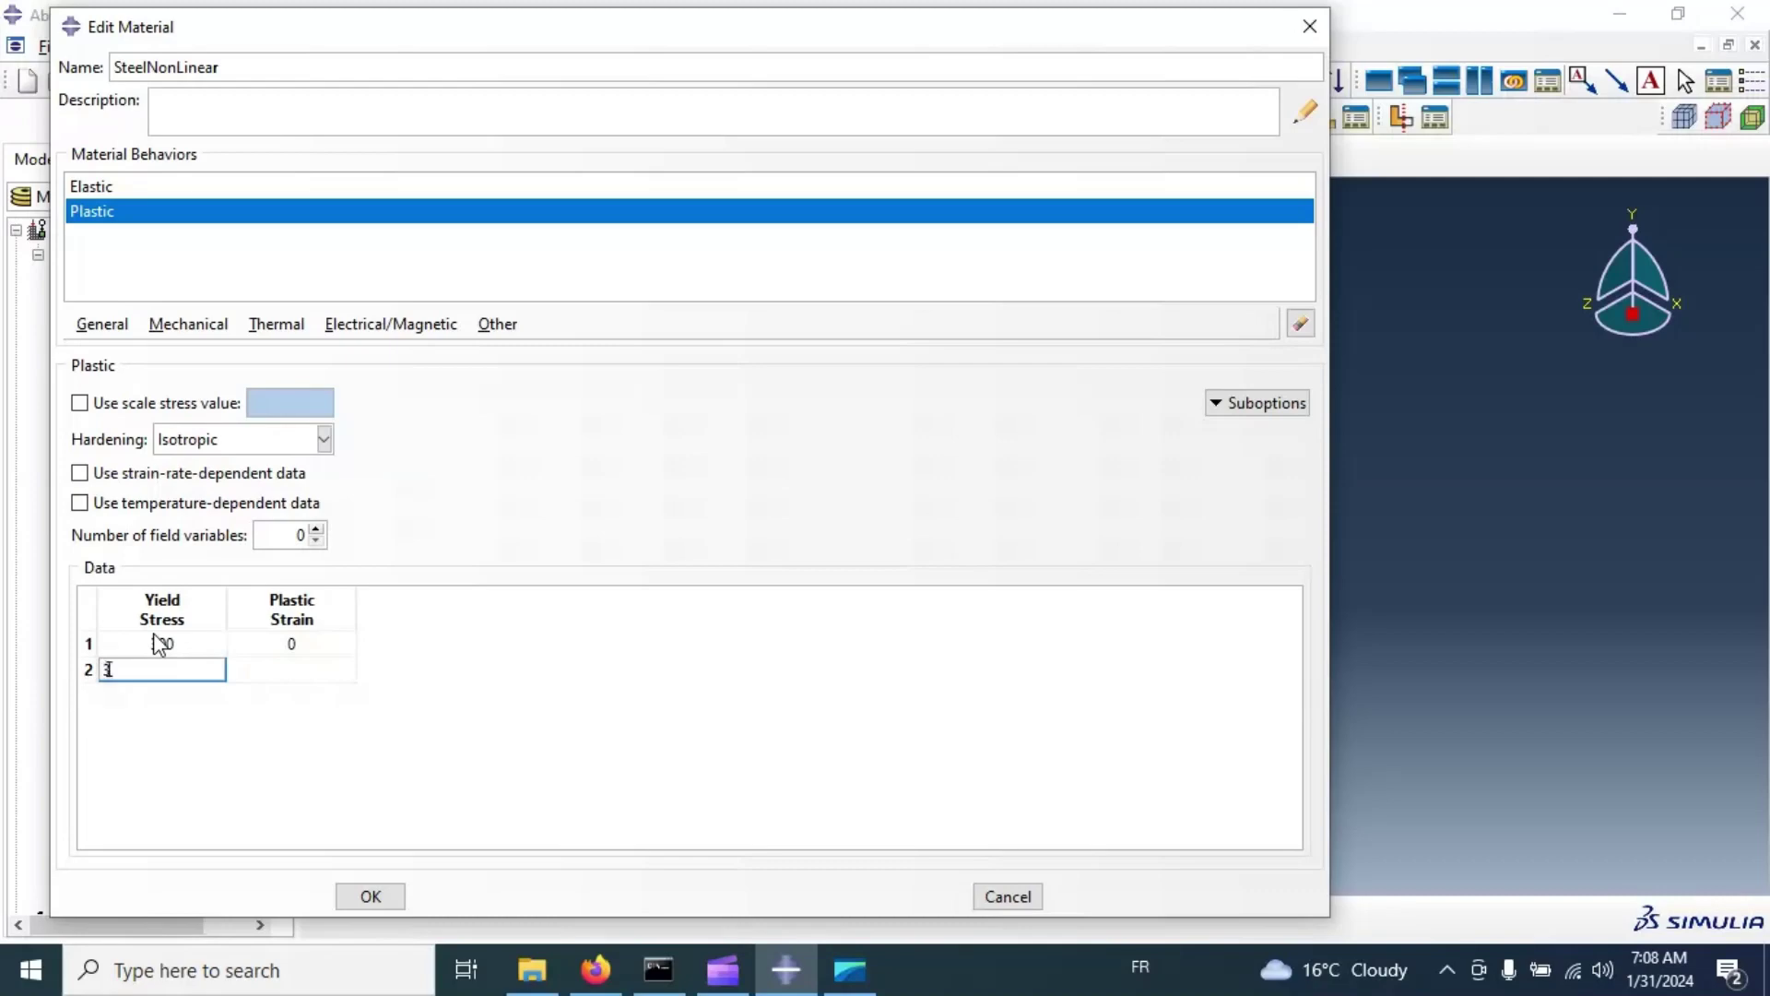
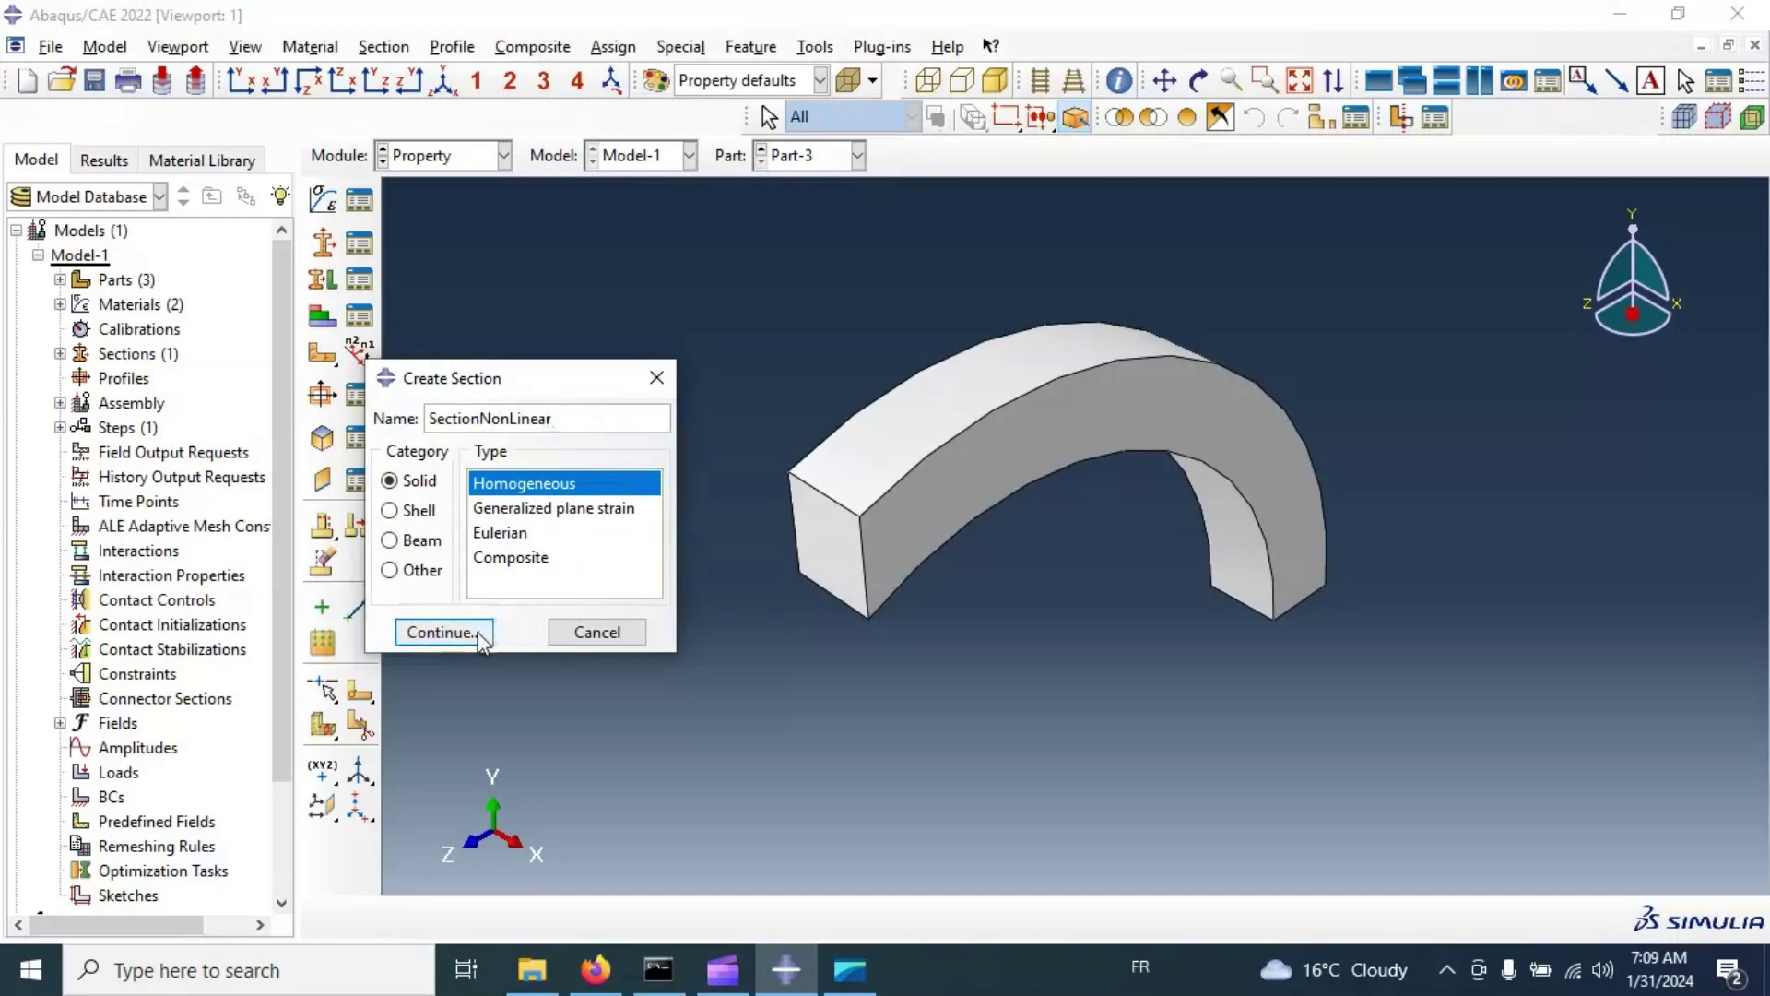
Step: Create the solid homogeneous section SectionNonLinear using the material SteelNonLinear
click(444, 631)
click(175, 449)
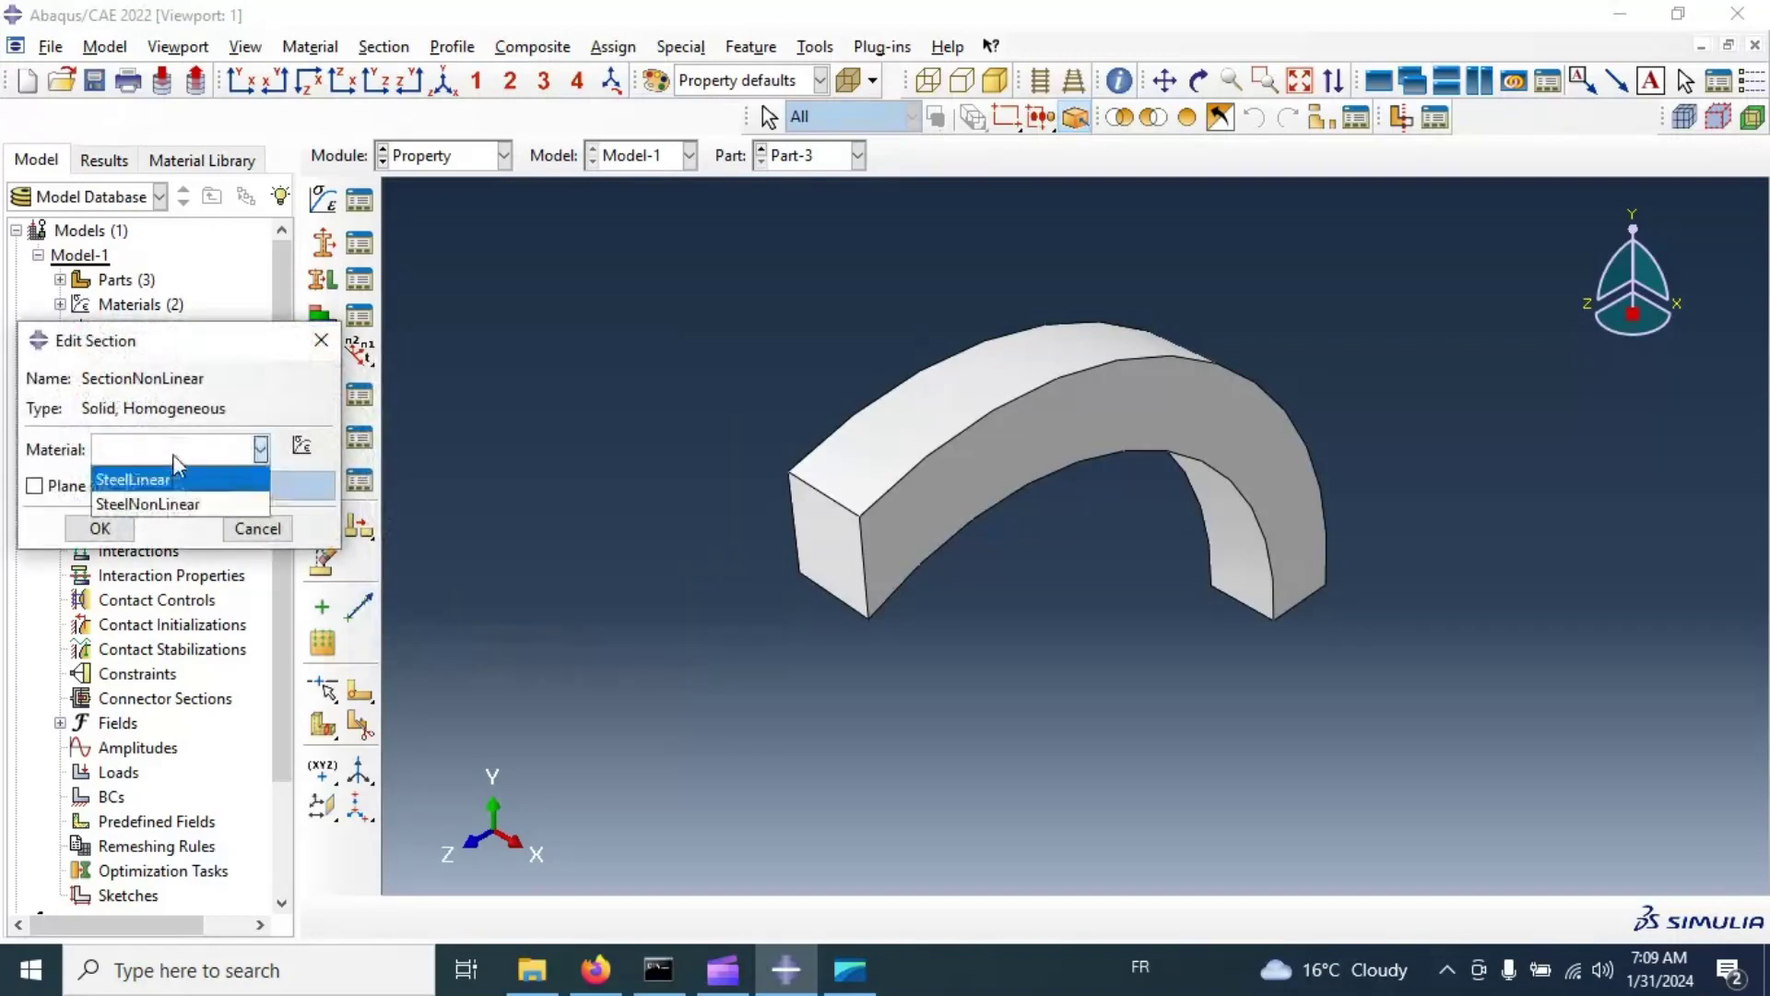
click(148, 503)
click(97, 528)
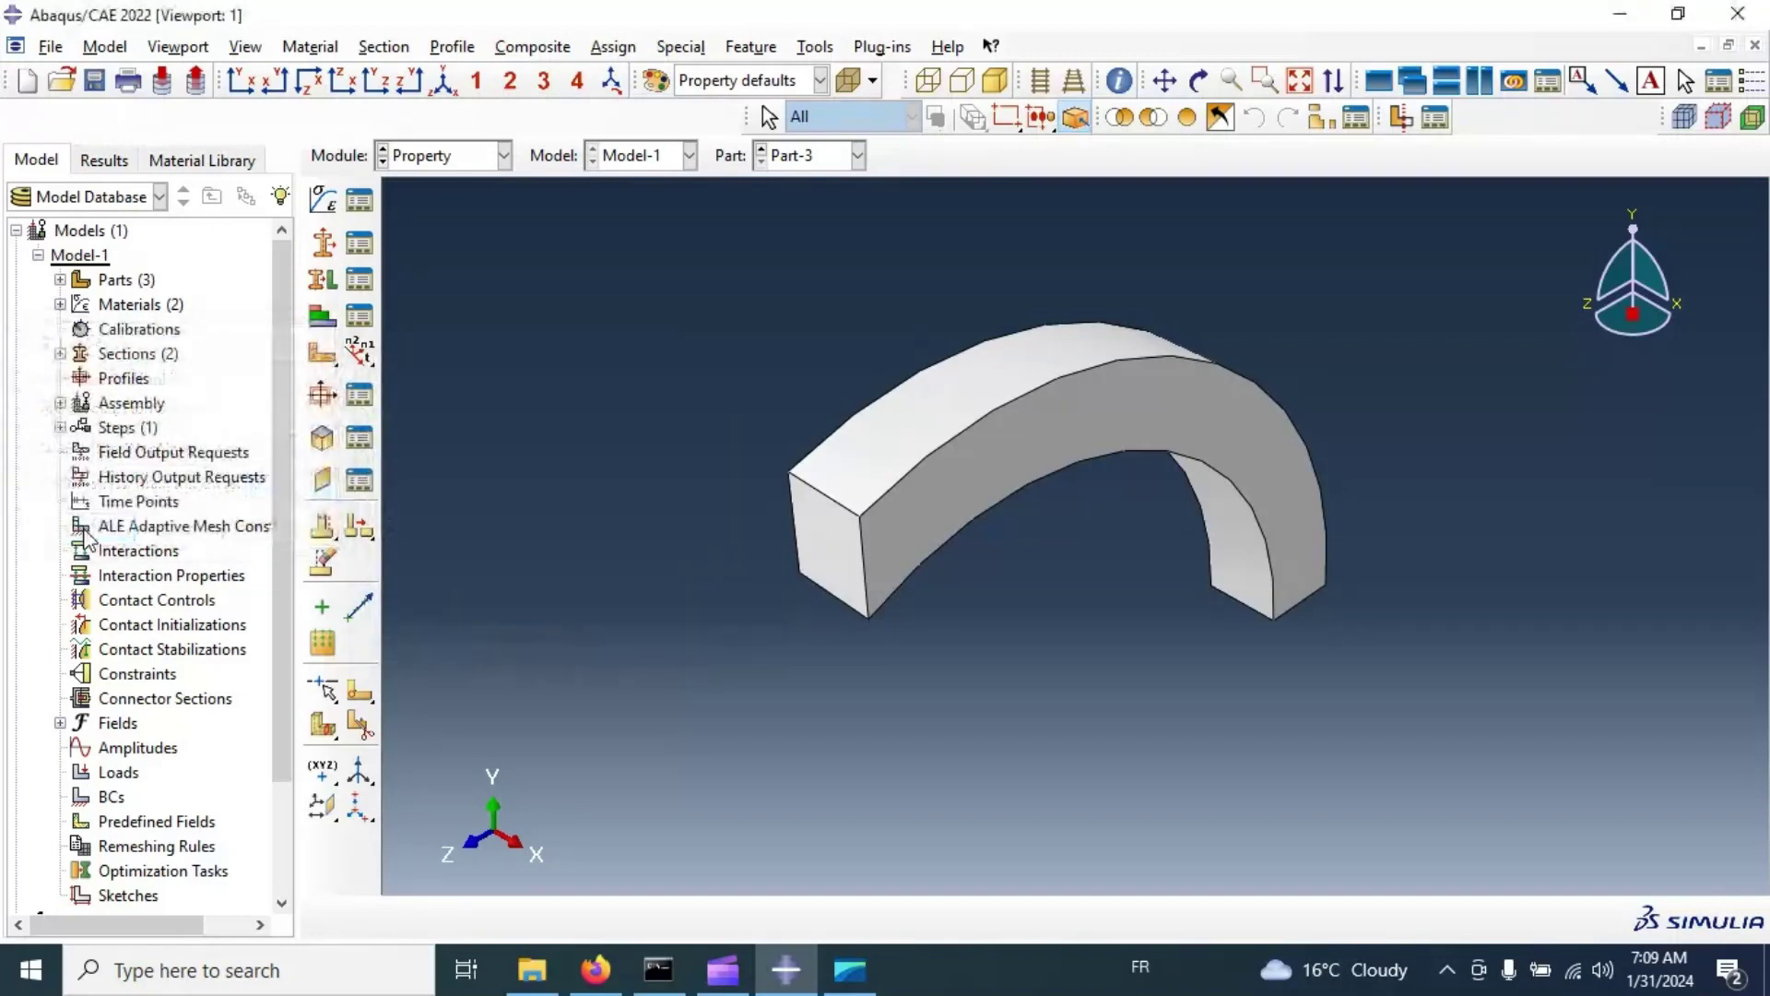
Step: Assign SectionLinear to the whole curved Part-3 without creating a set
click(318, 289)
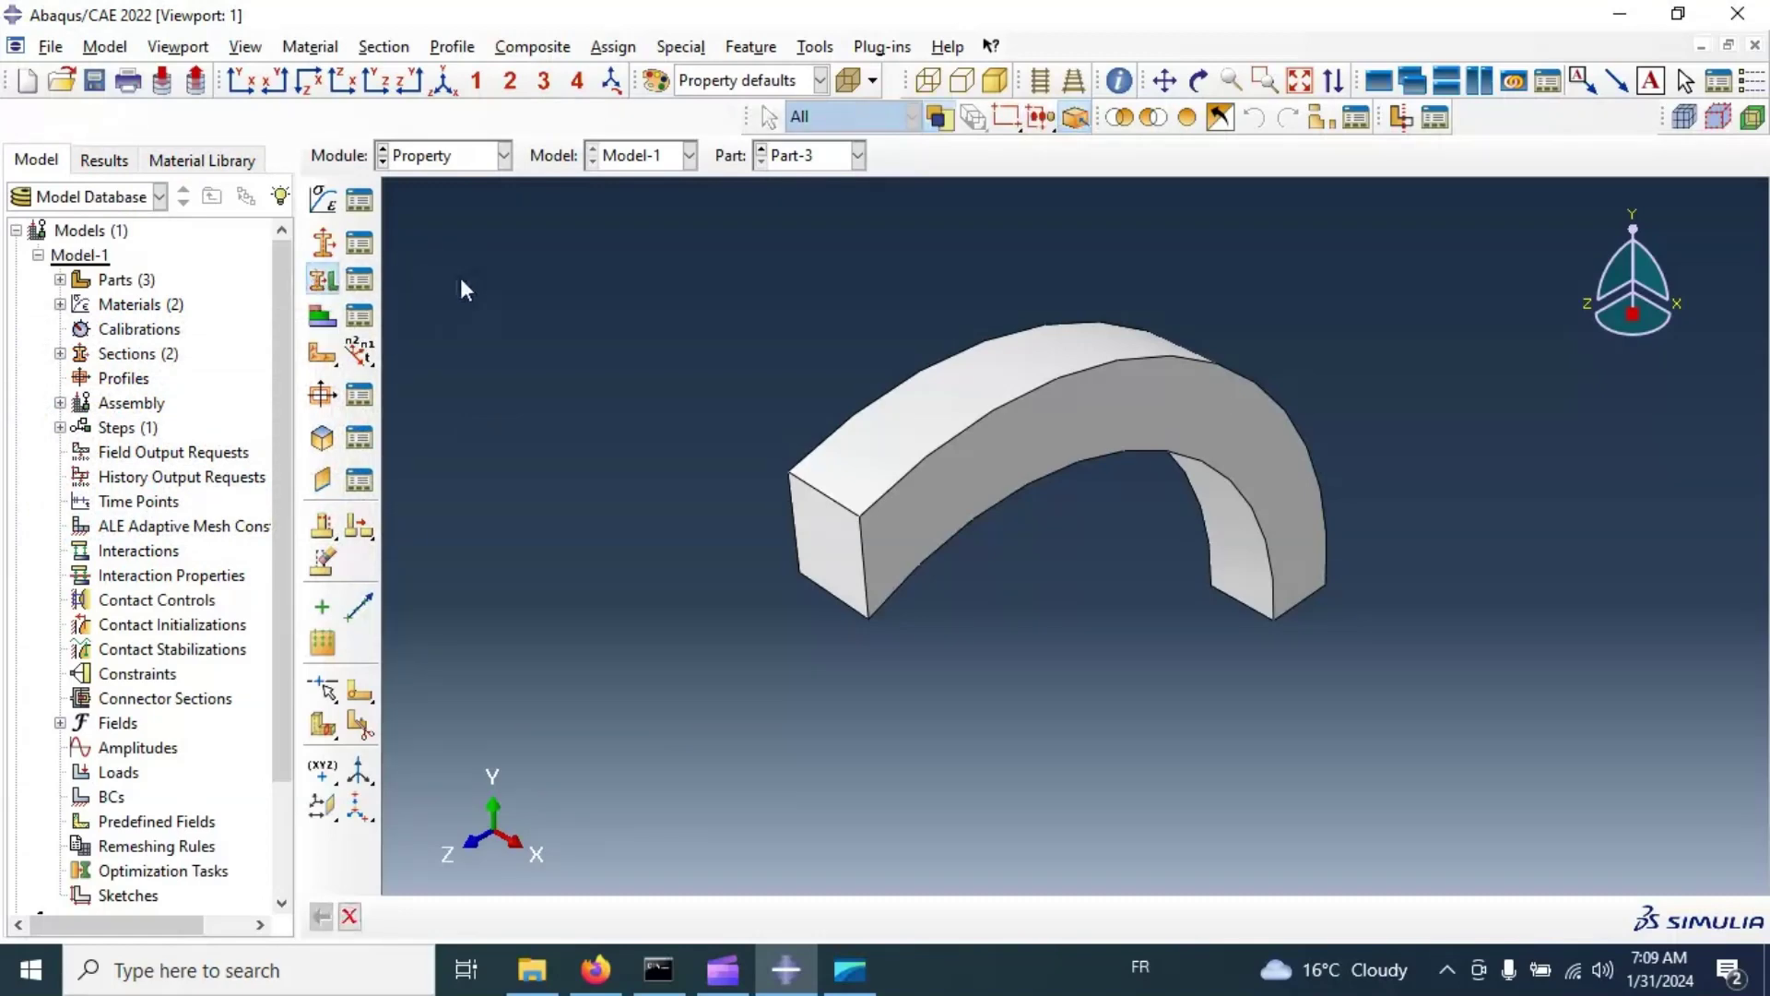
drag(600, 310, 1680, 790)
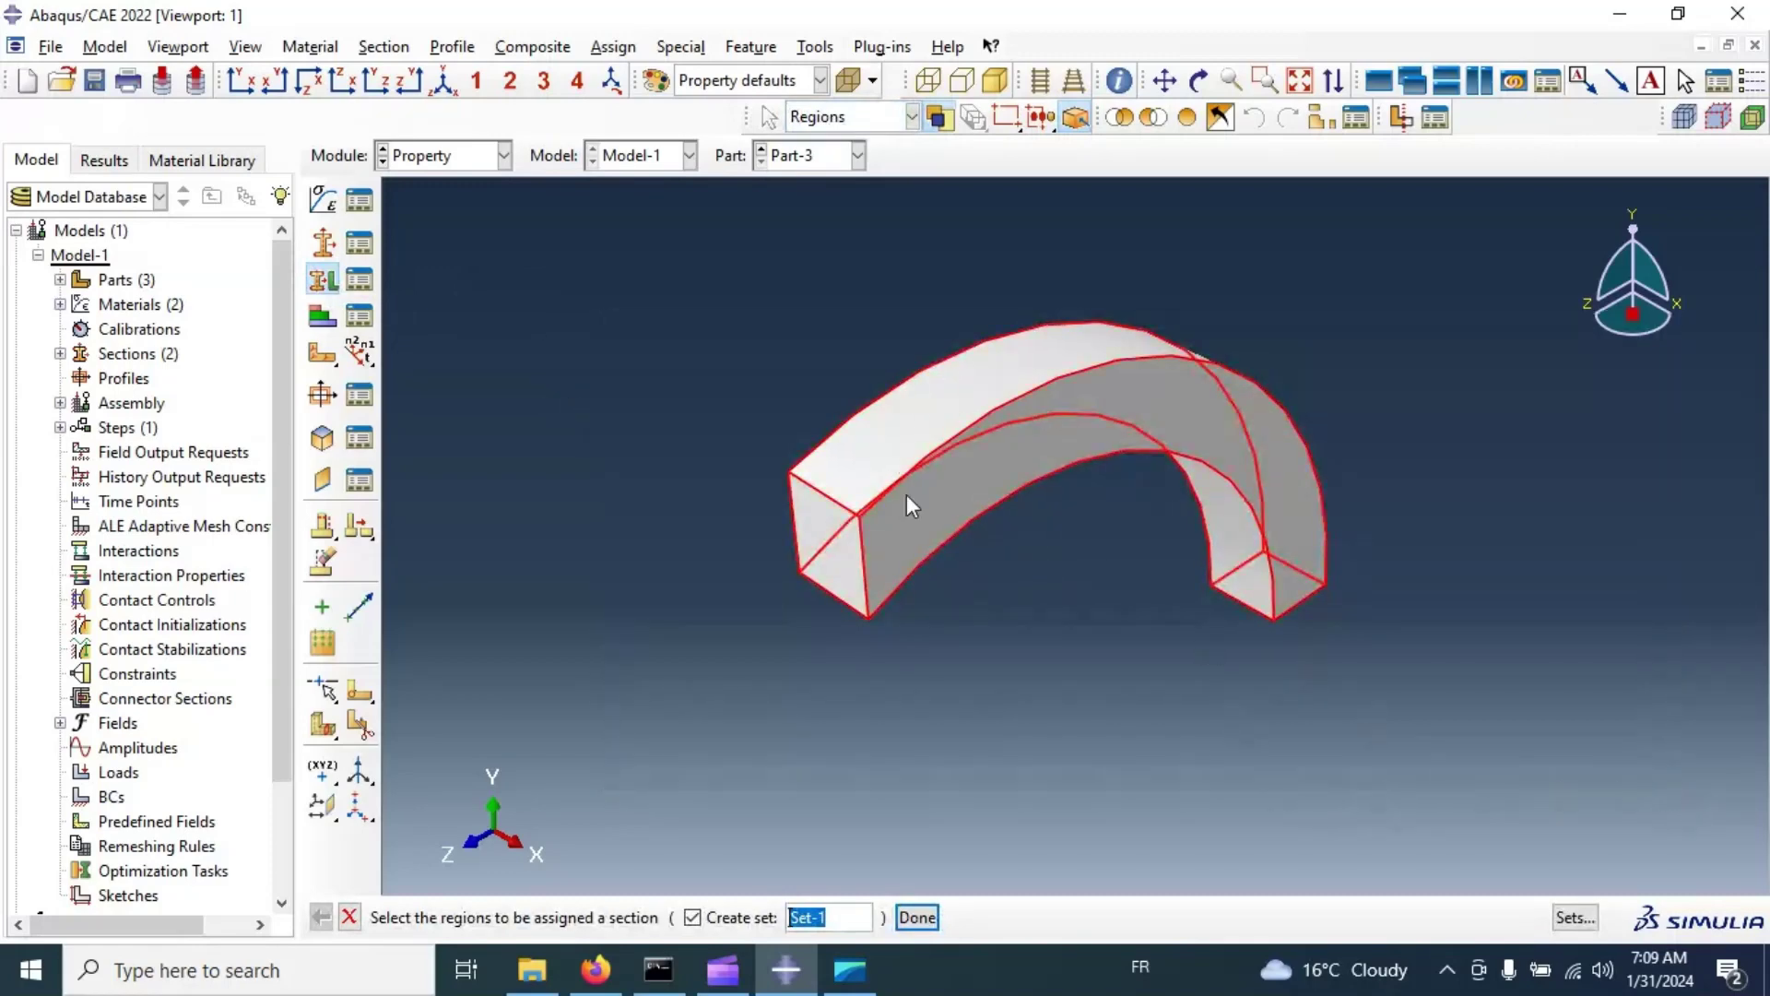
click(693, 919)
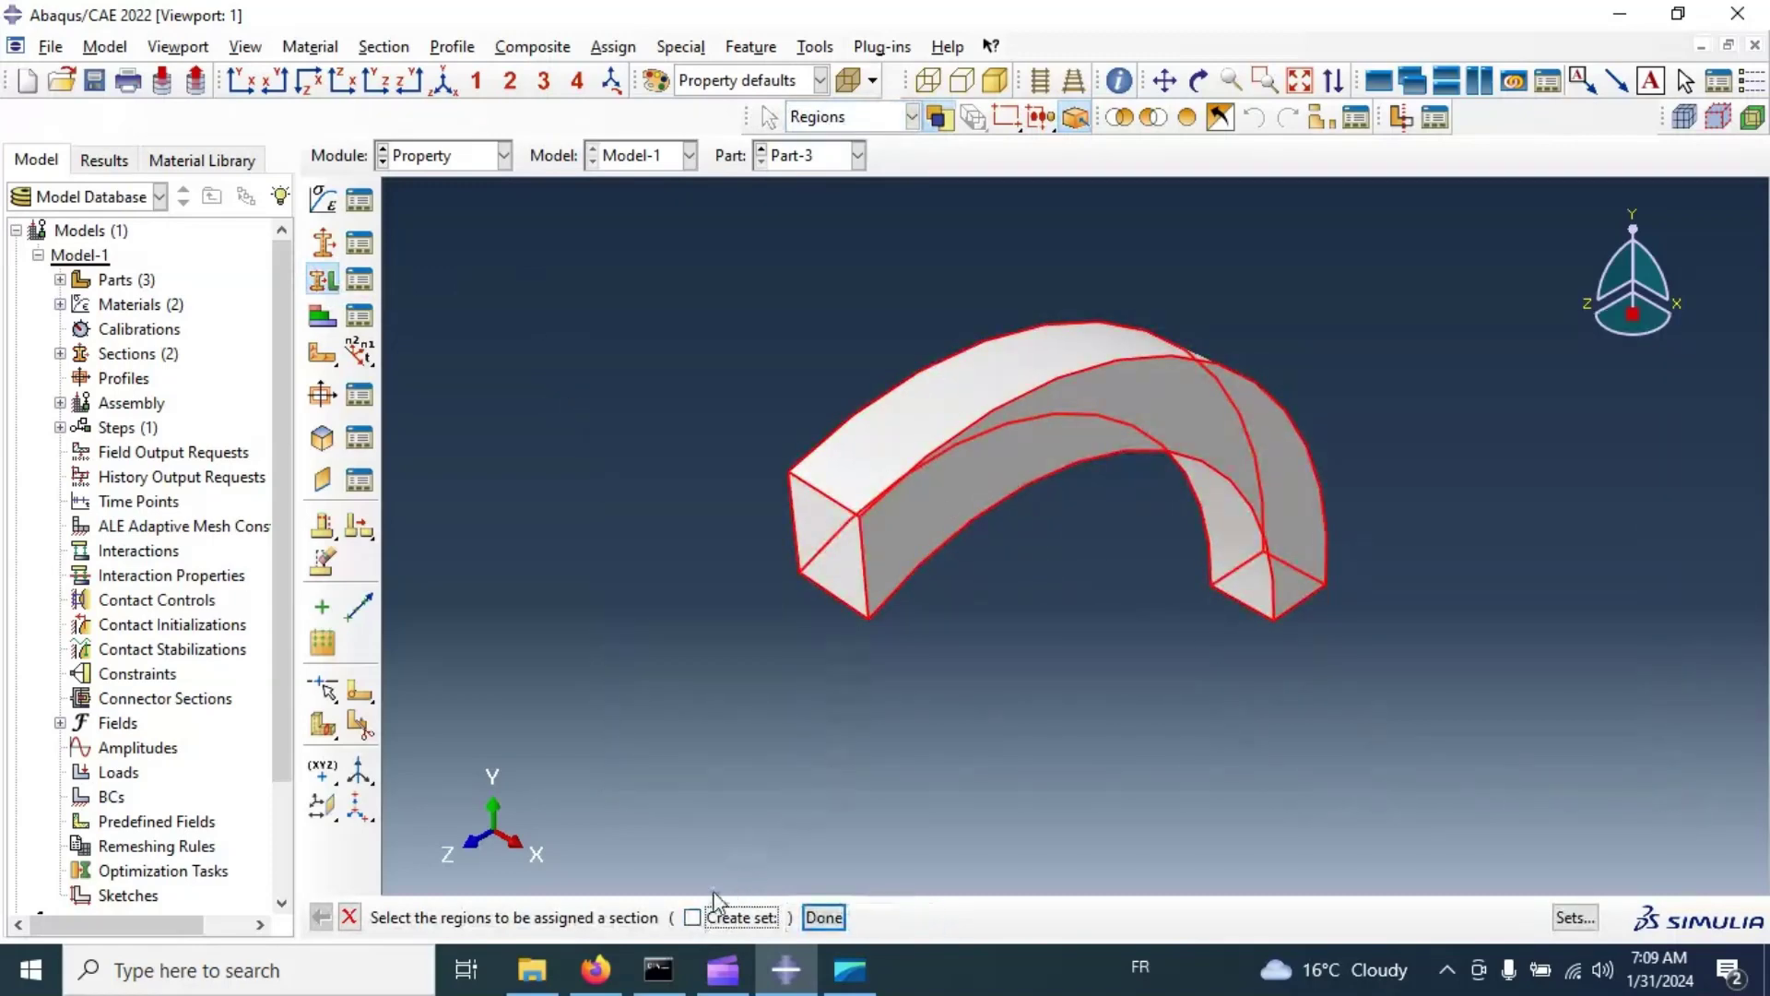
click(832, 918)
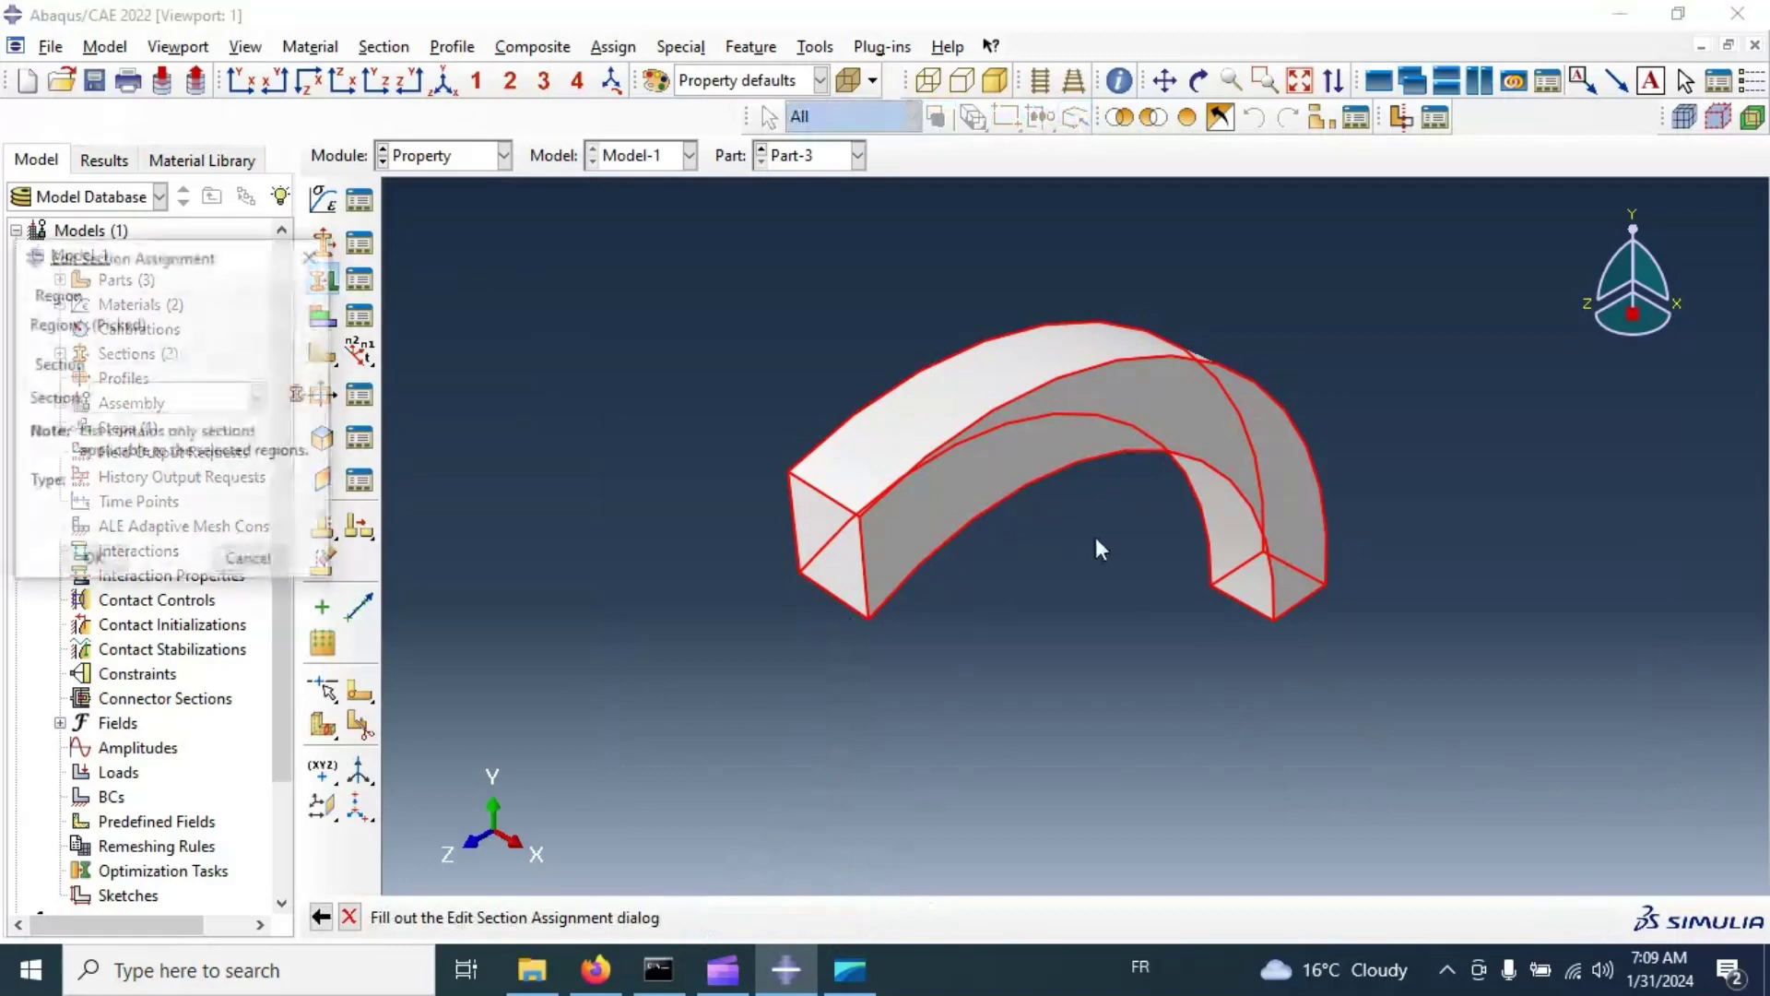
click(213, 398)
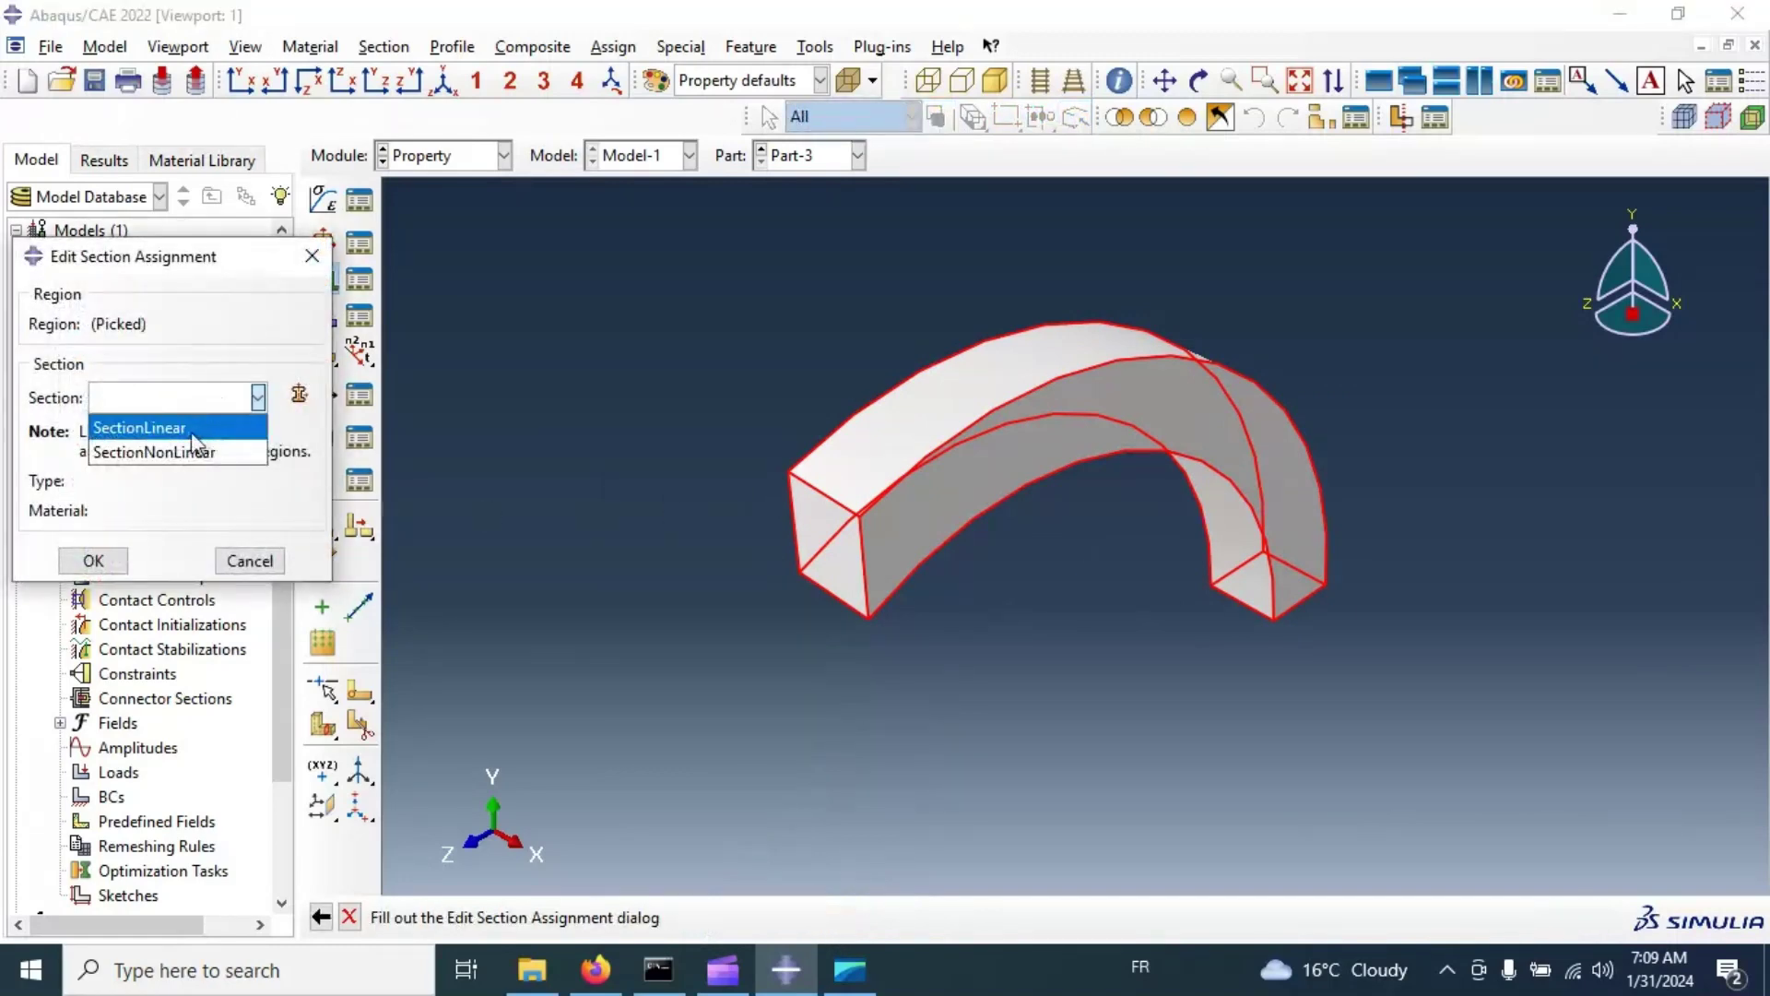
click(191, 429)
click(97, 564)
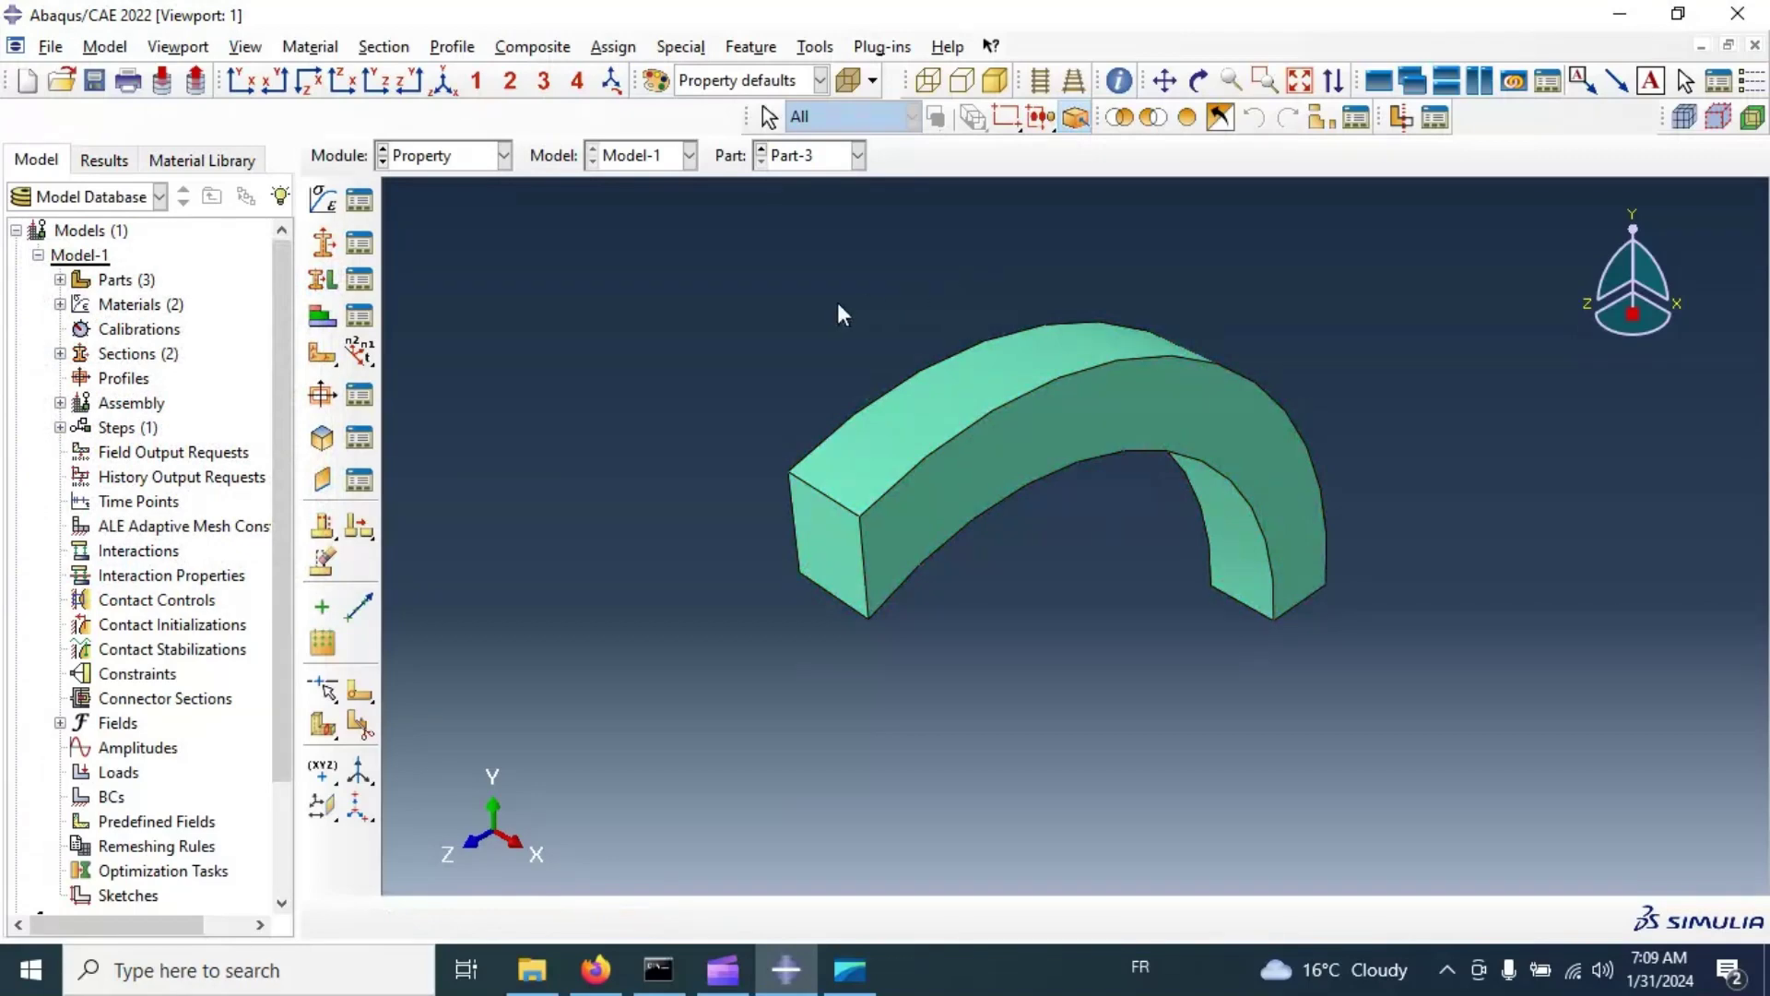
Step: Switch to Part-2 and assign SectionLinear to the whole part
click(838, 163)
click(815, 198)
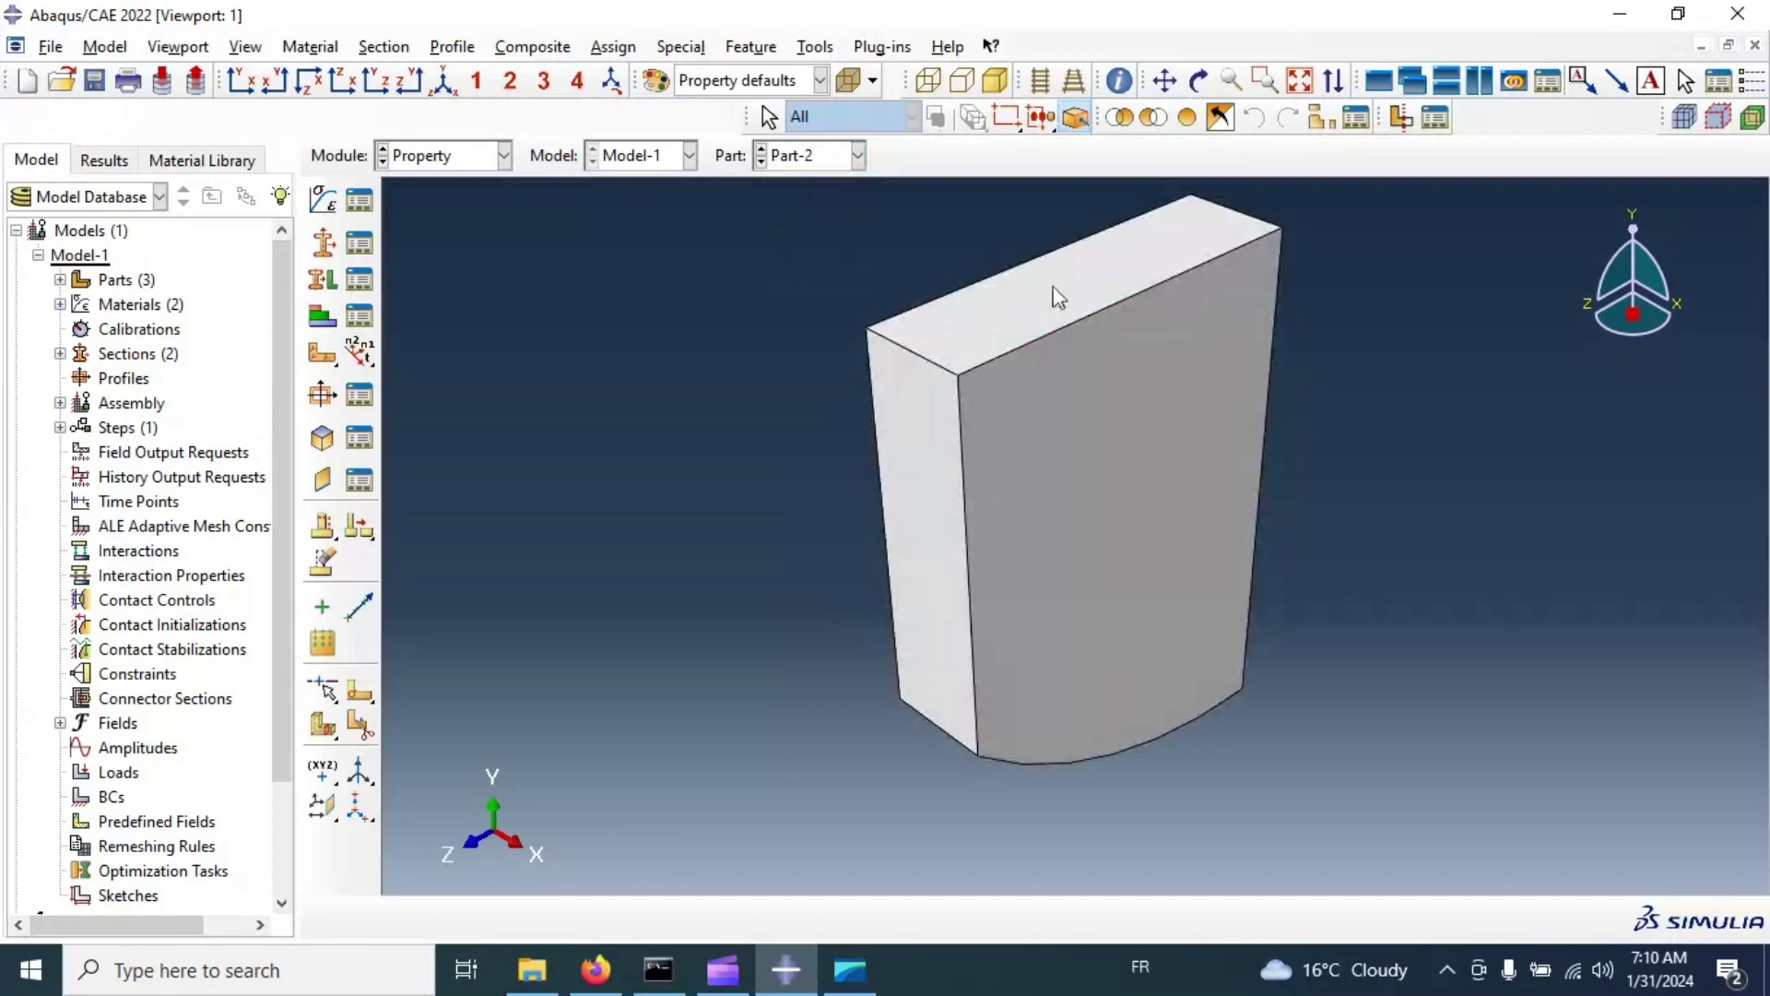
scroll(957, 425, down, 2)
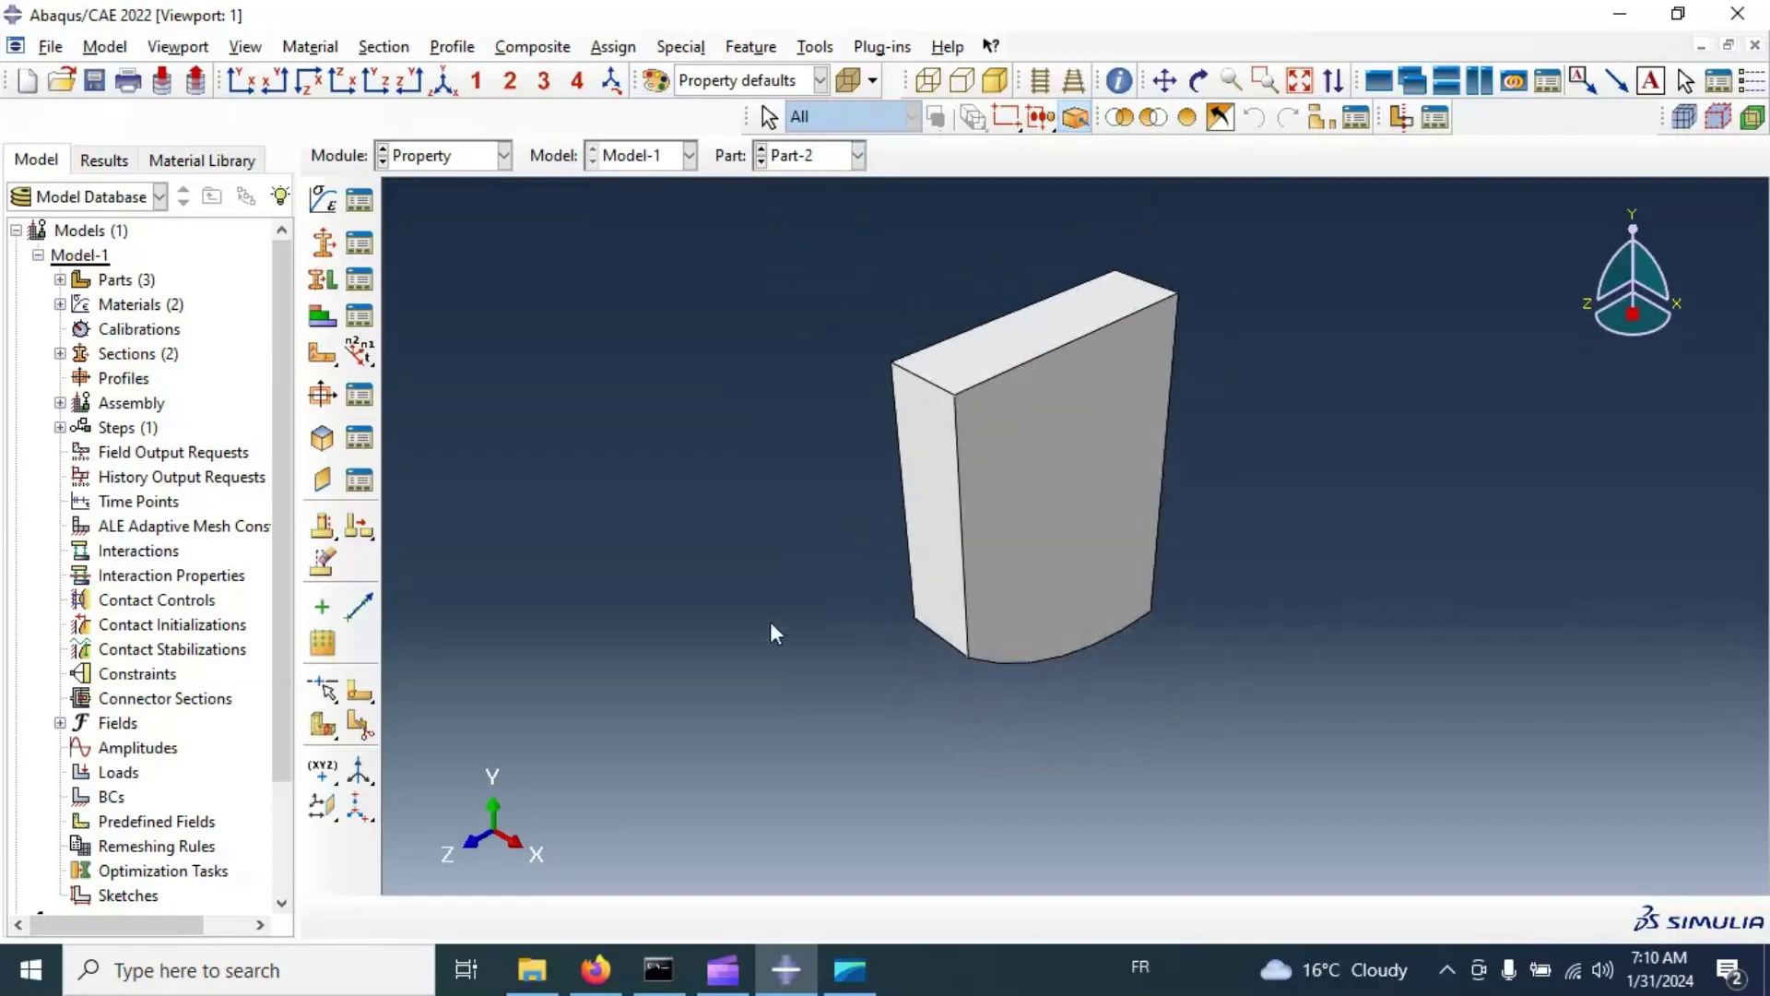
click(322, 280)
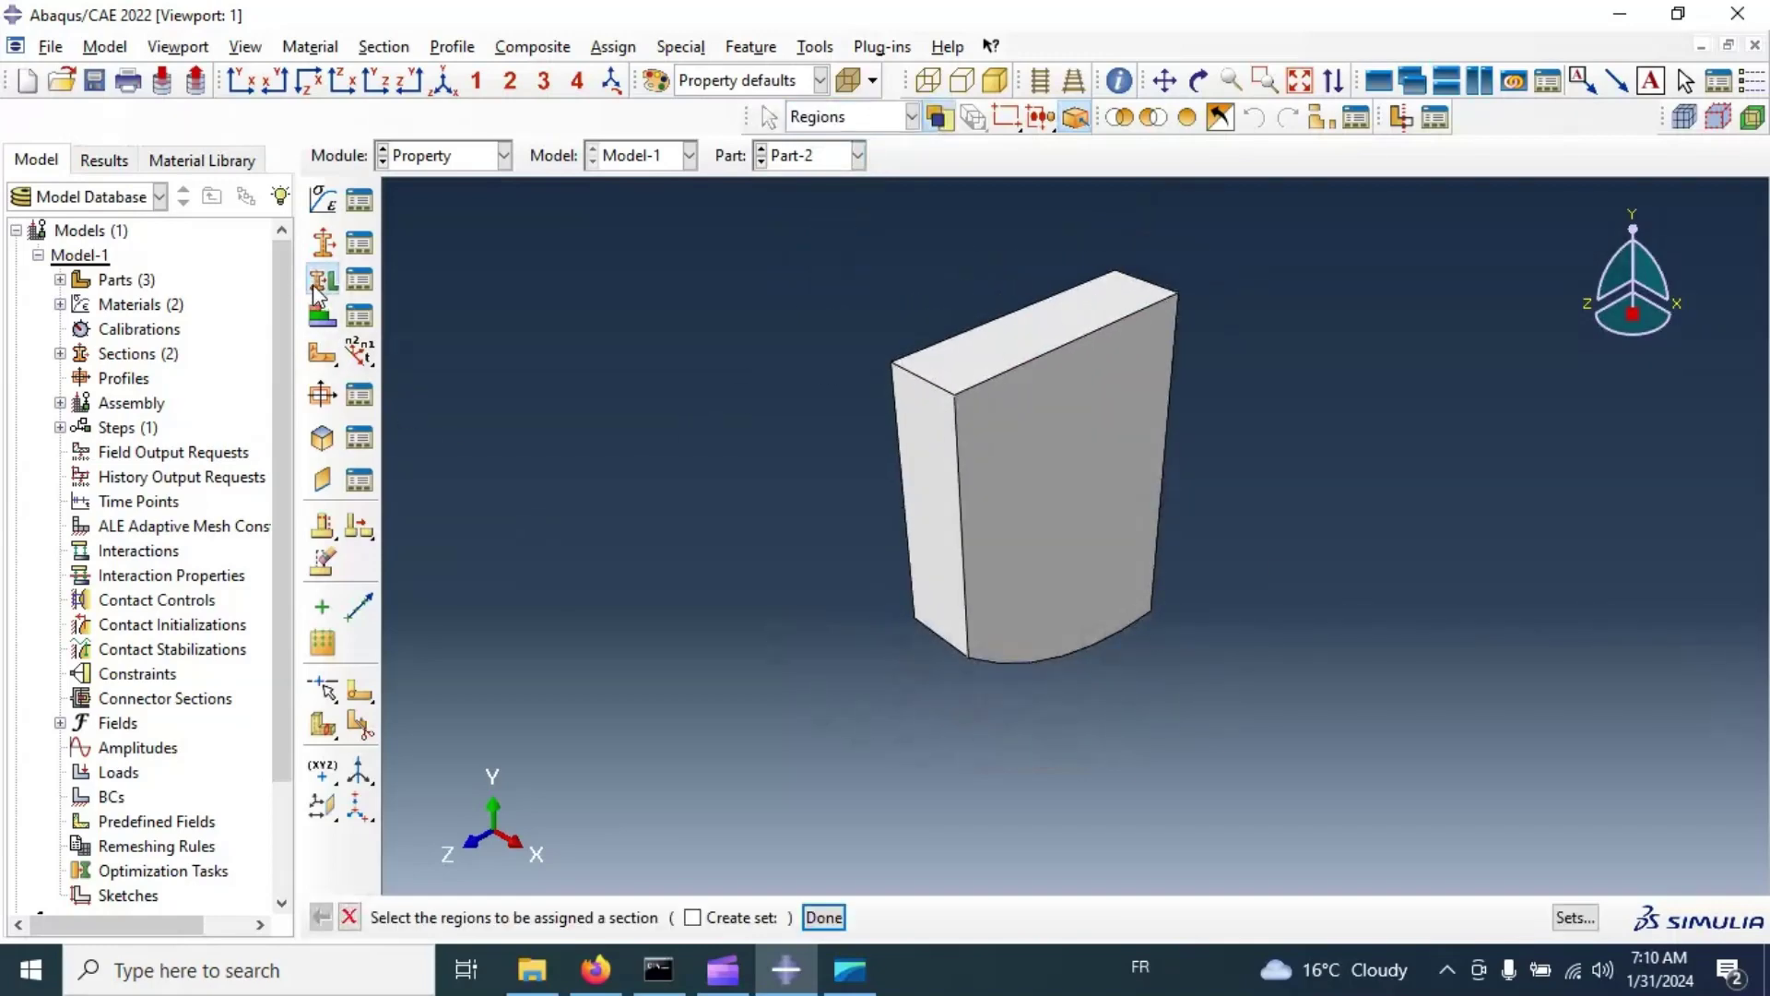
drag(577, 240, 1457, 669)
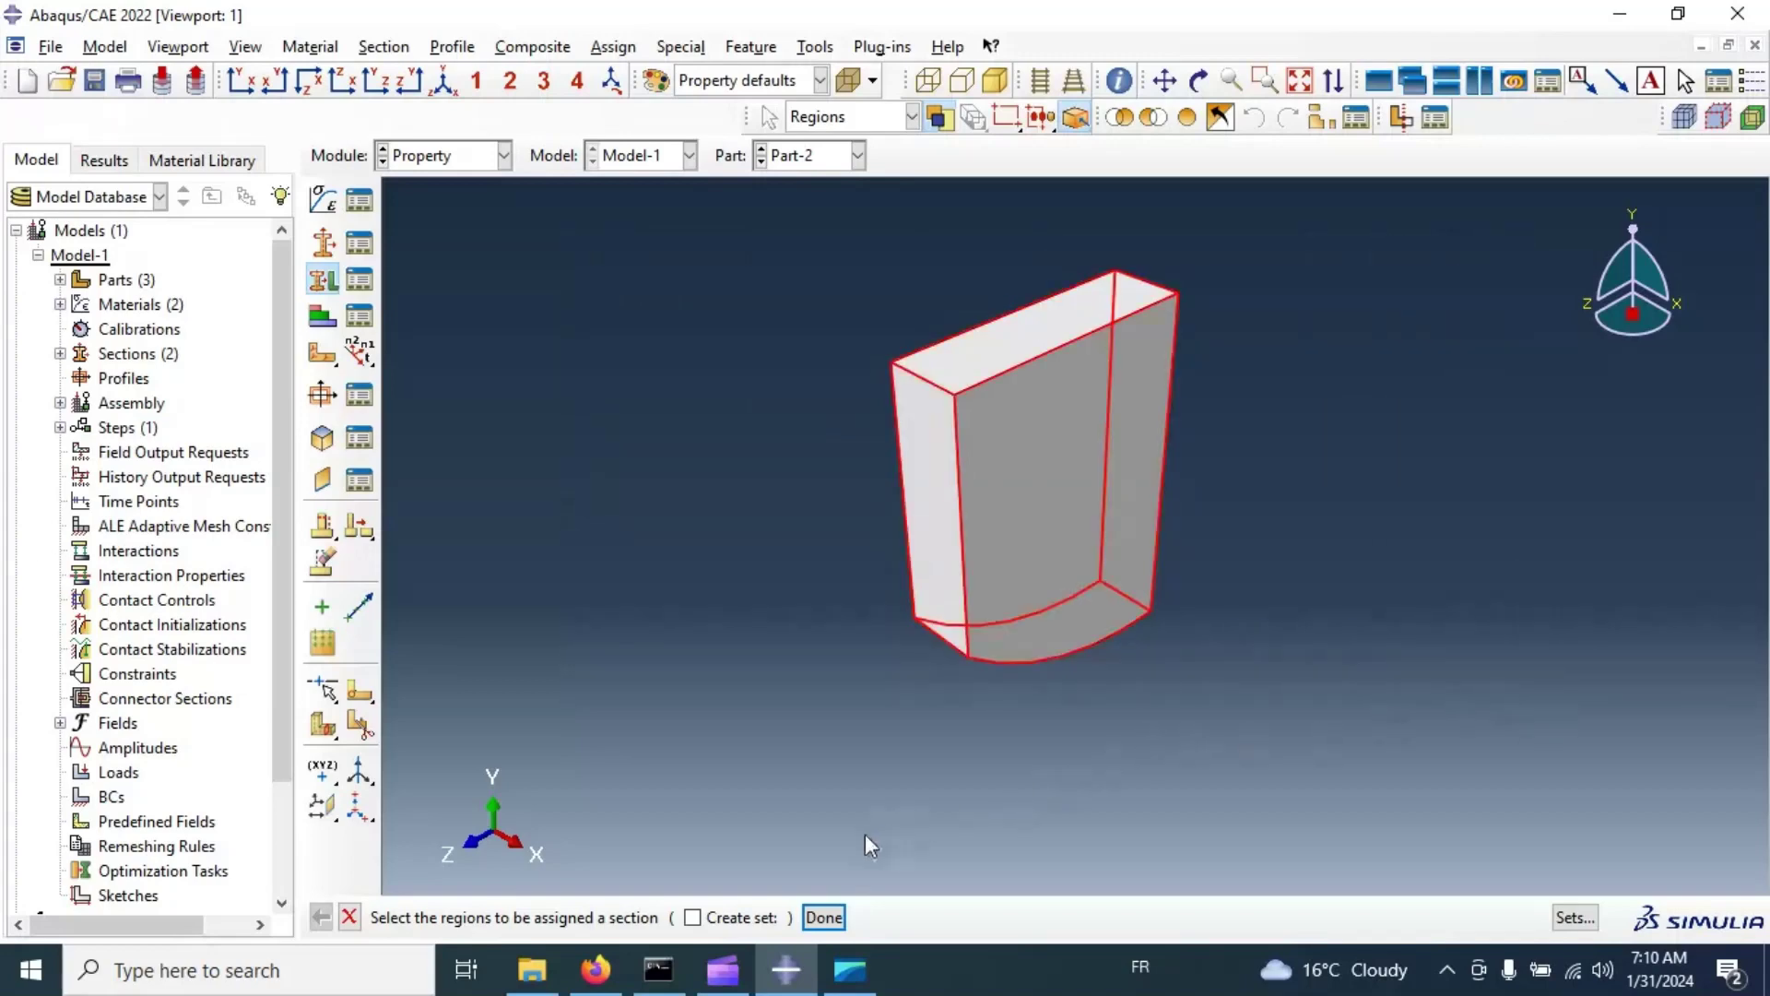
click(824, 917)
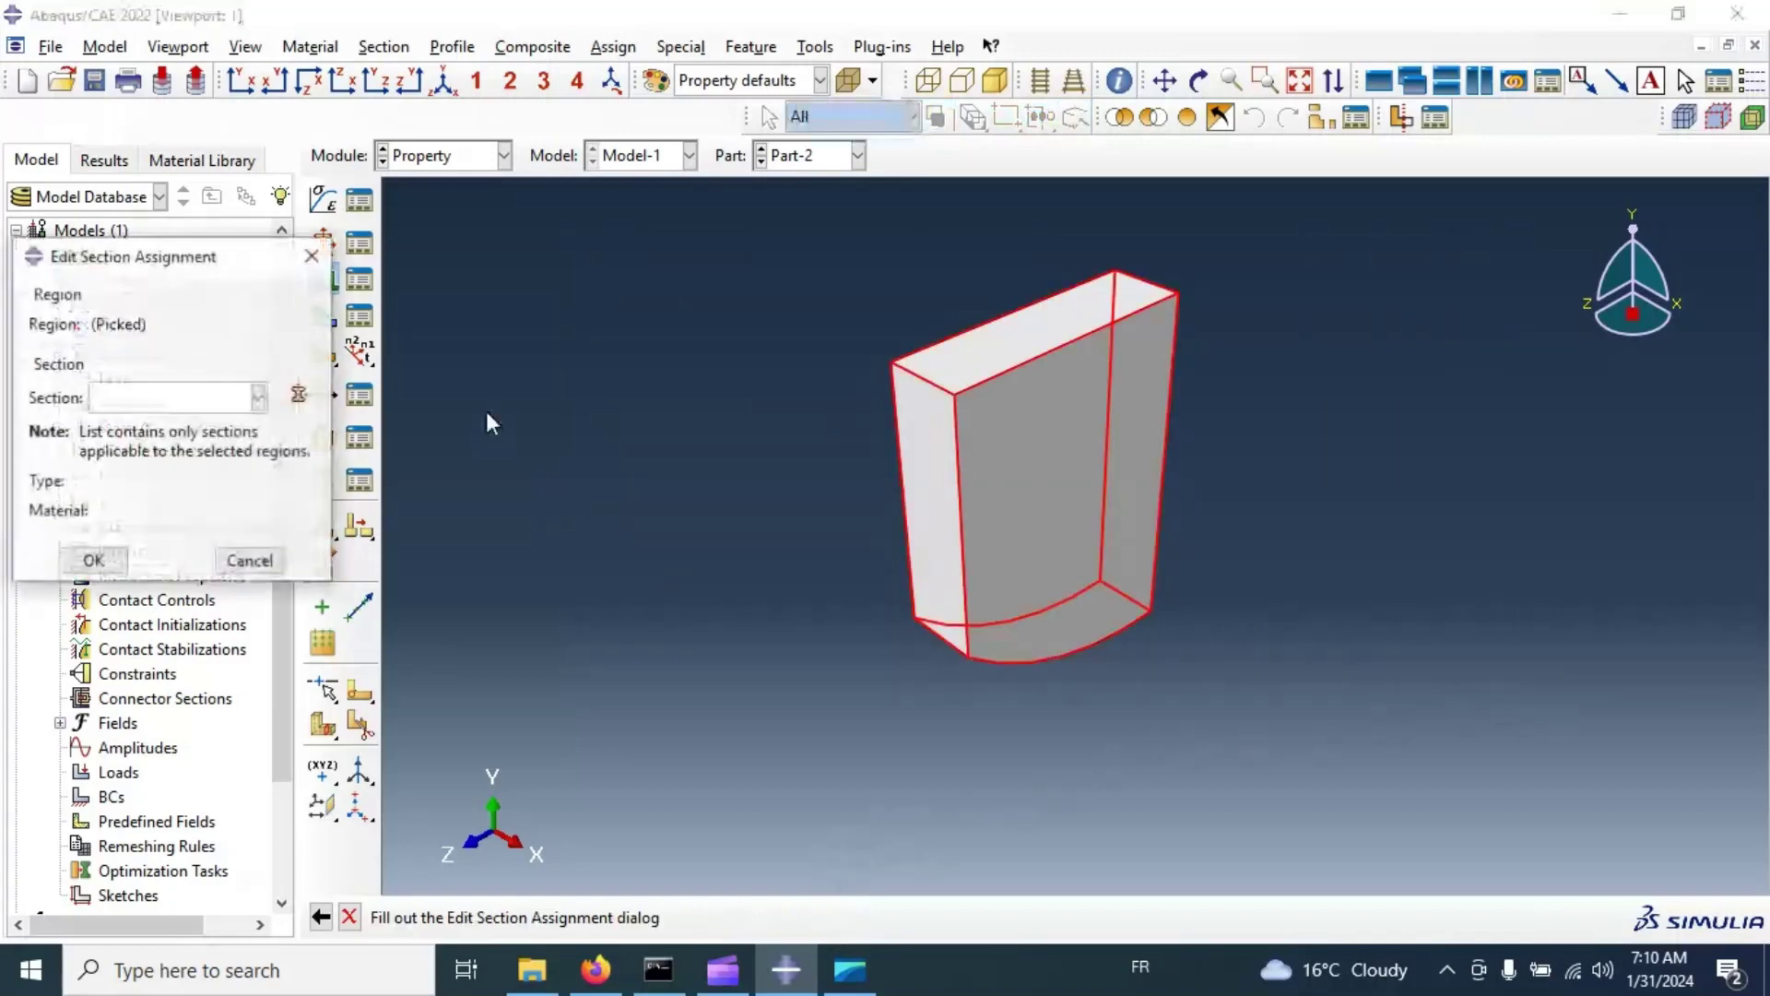
click(164, 397)
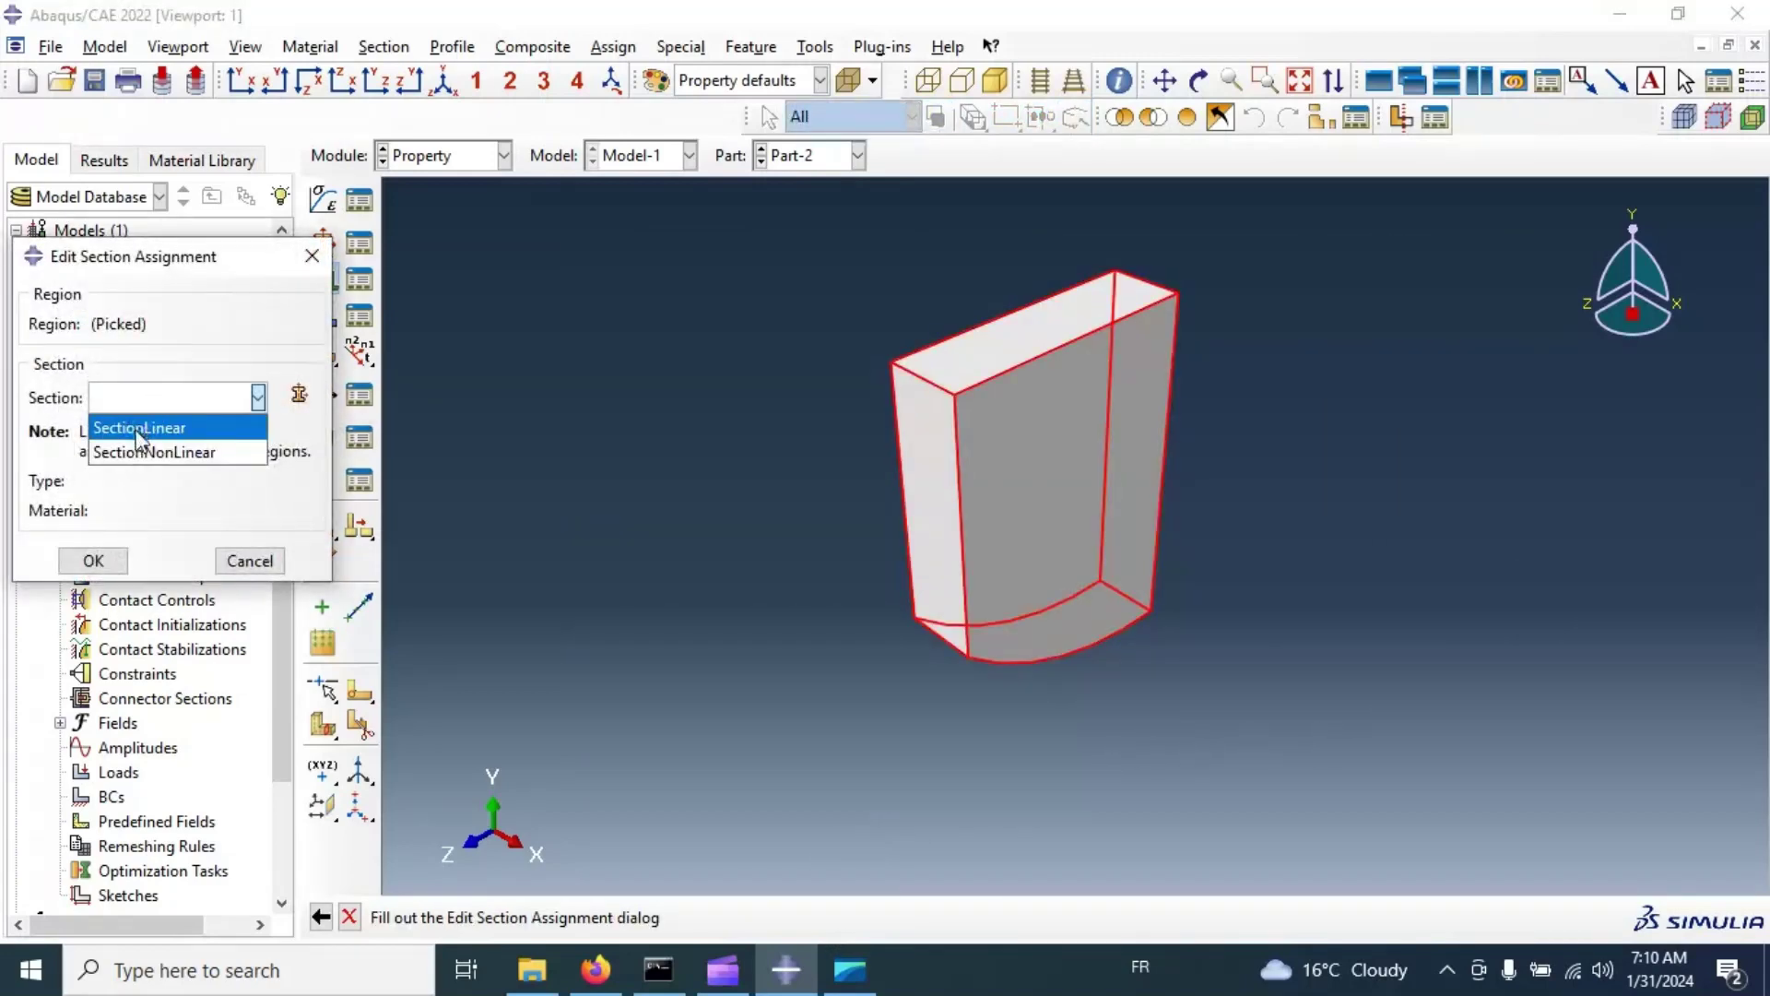
click(140, 426)
click(94, 560)
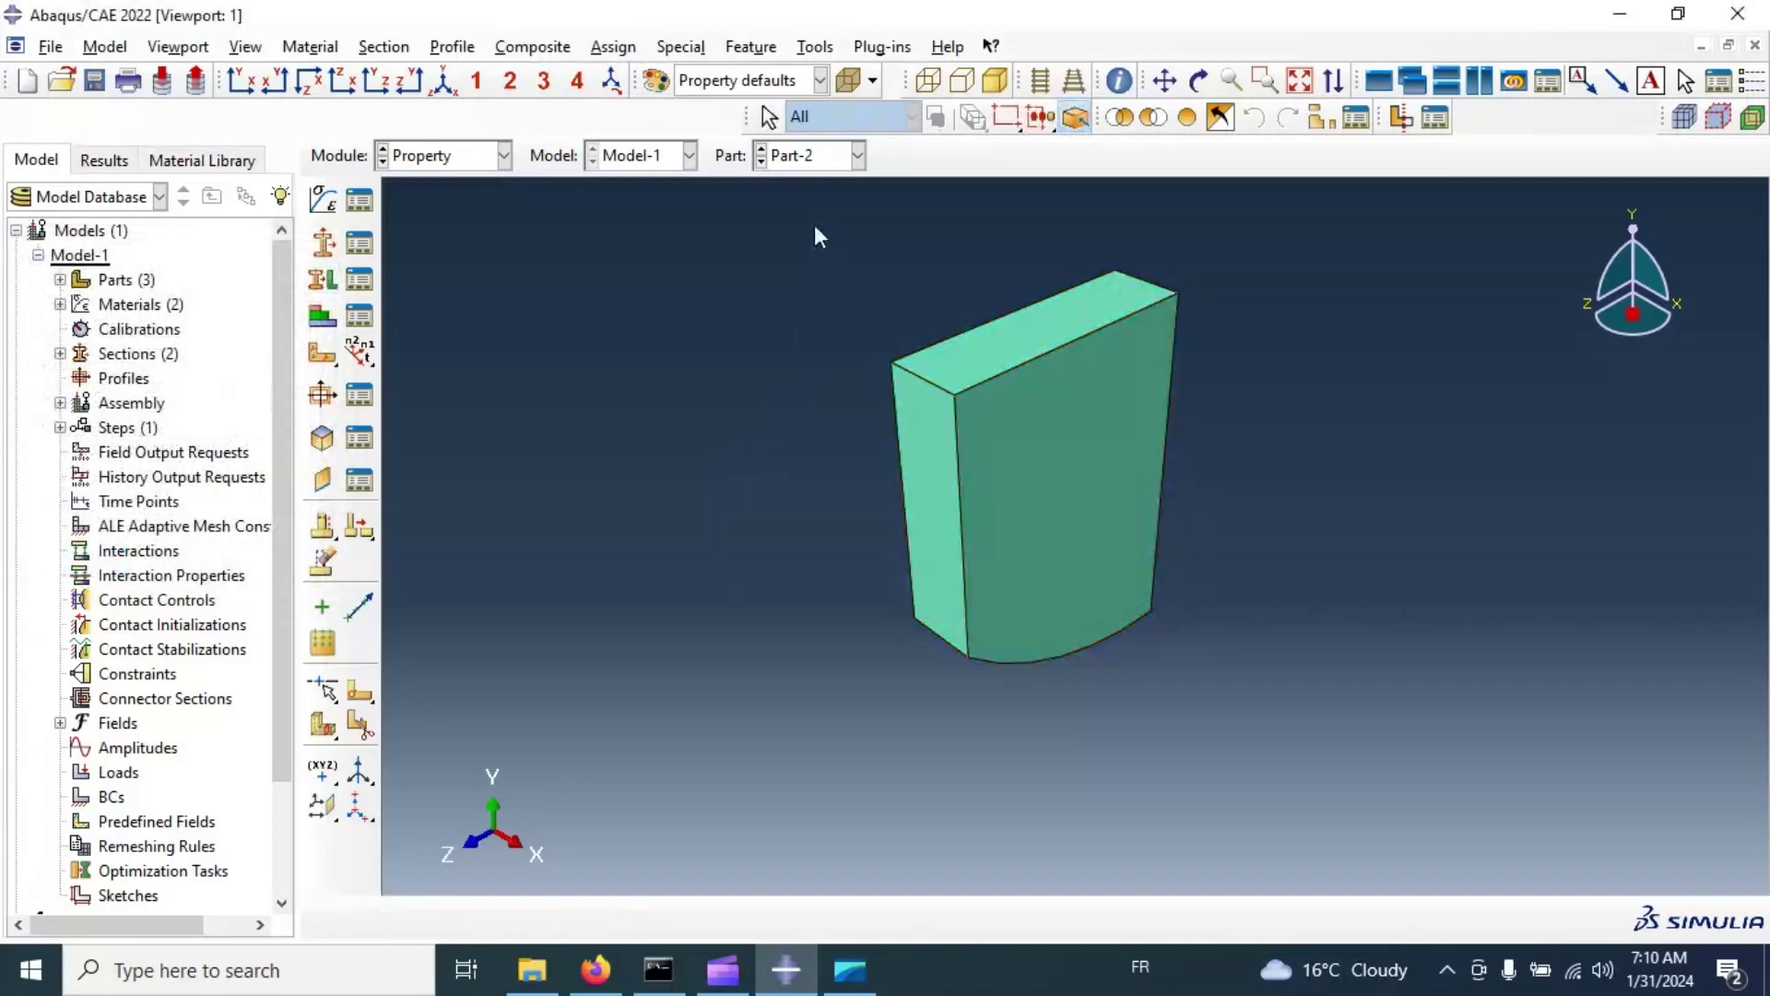
Step: Switch to Part-1 and assign SectionNonLinear to the whole beam
click(812, 155)
click(802, 182)
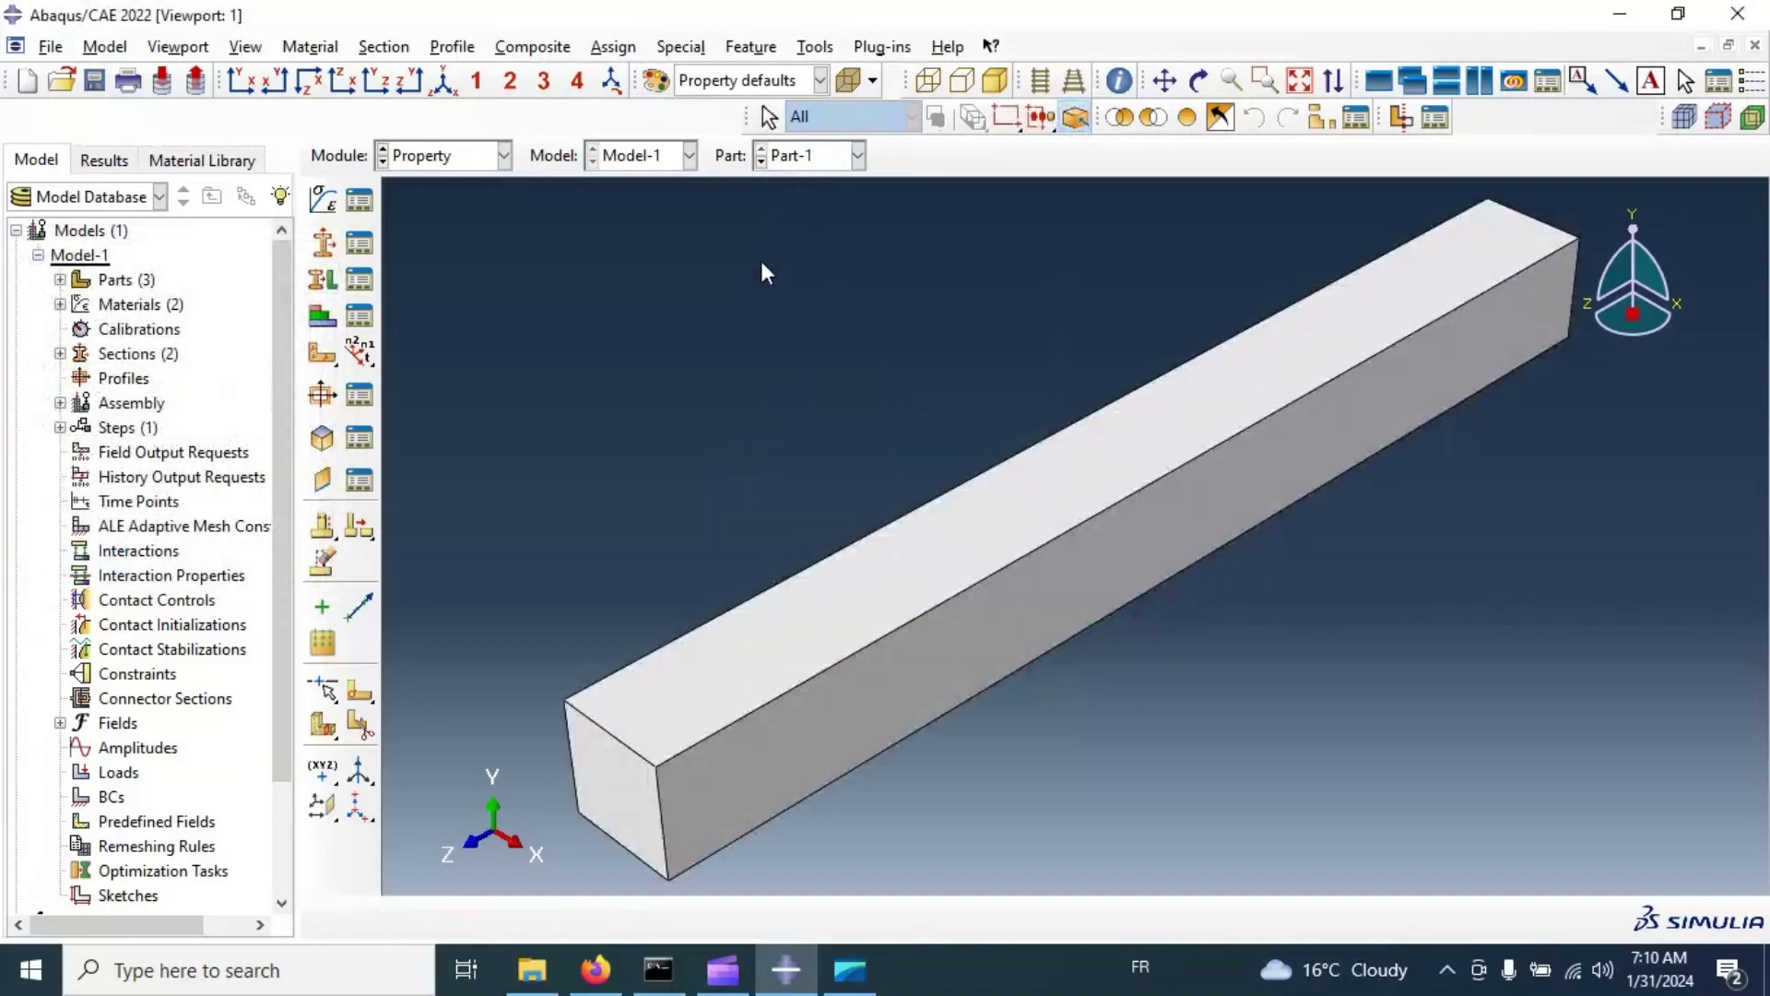
click(323, 279)
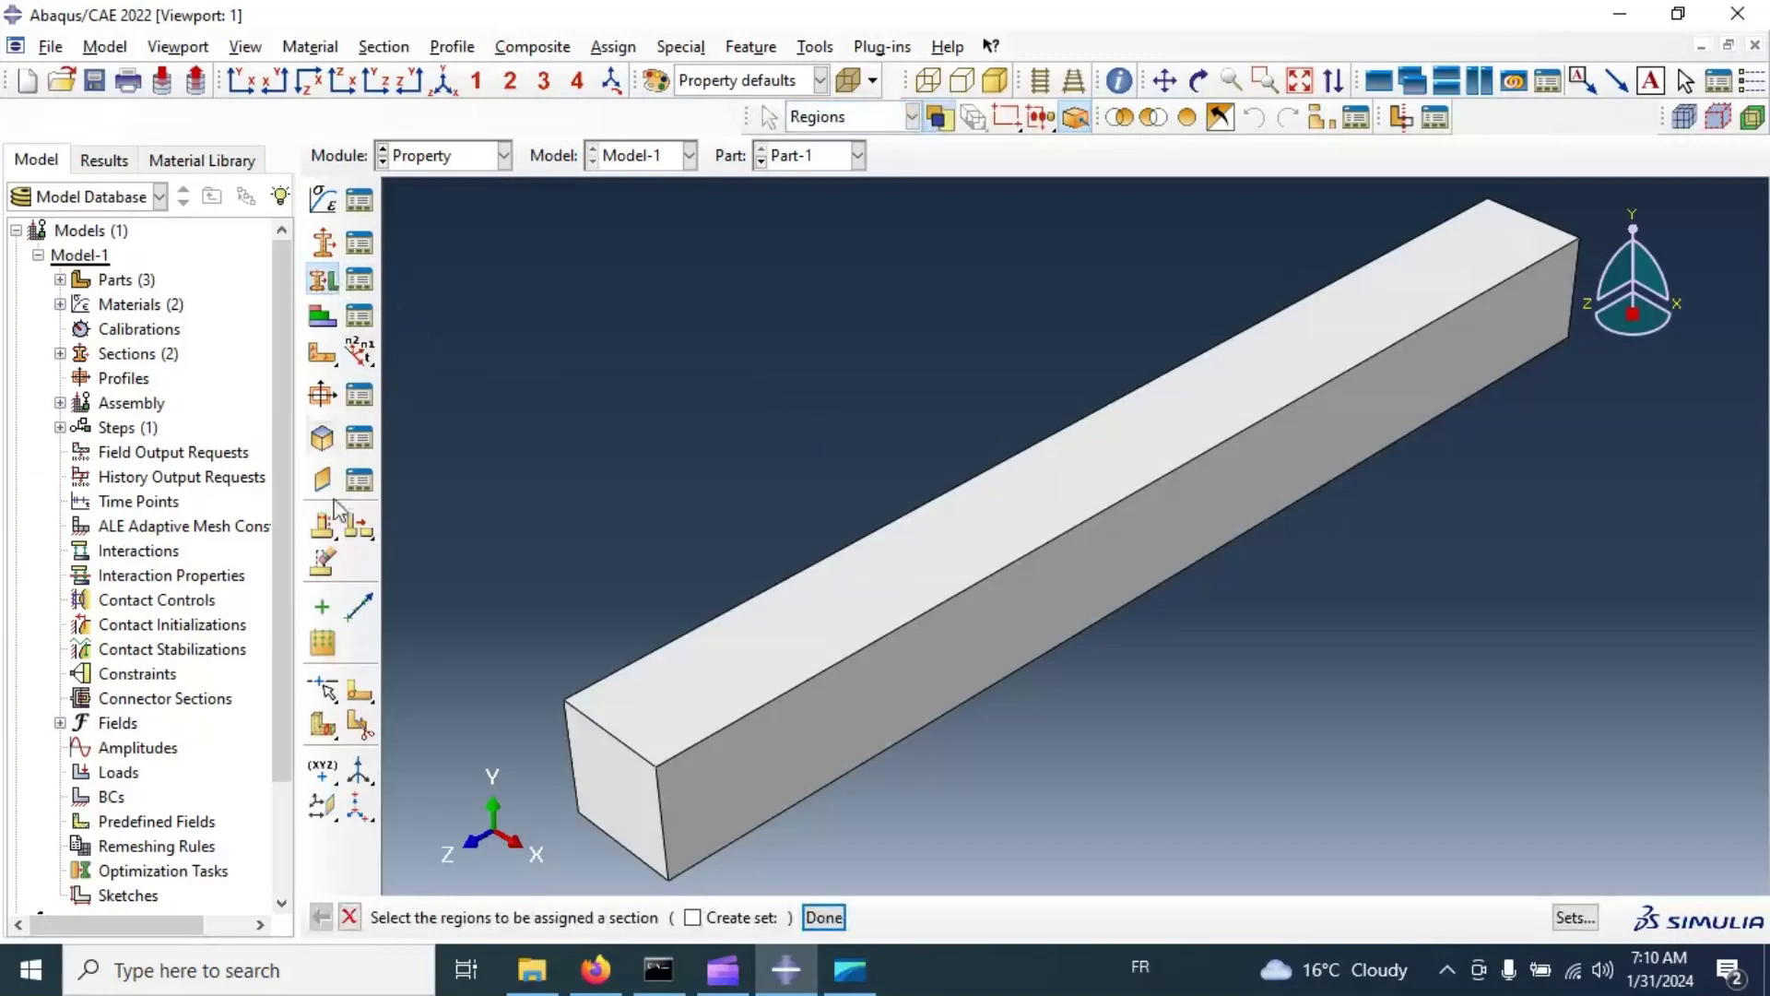
click(830, 600)
click(836, 926)
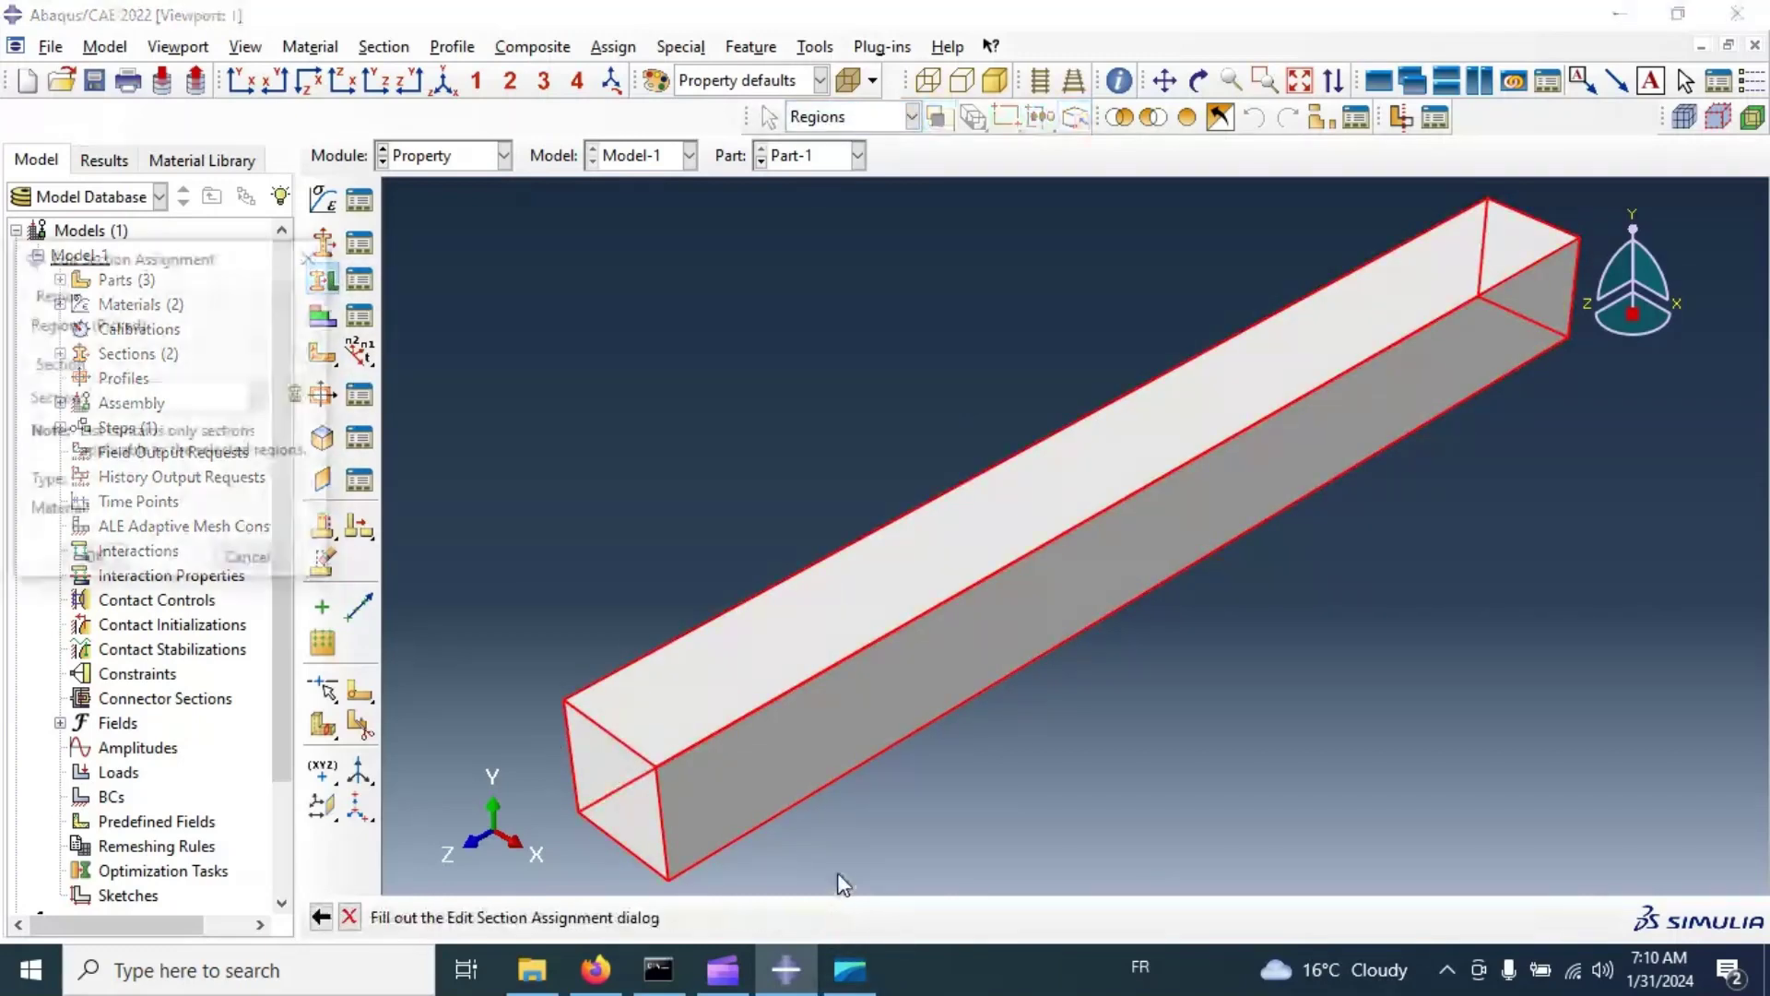
click(194, 398)
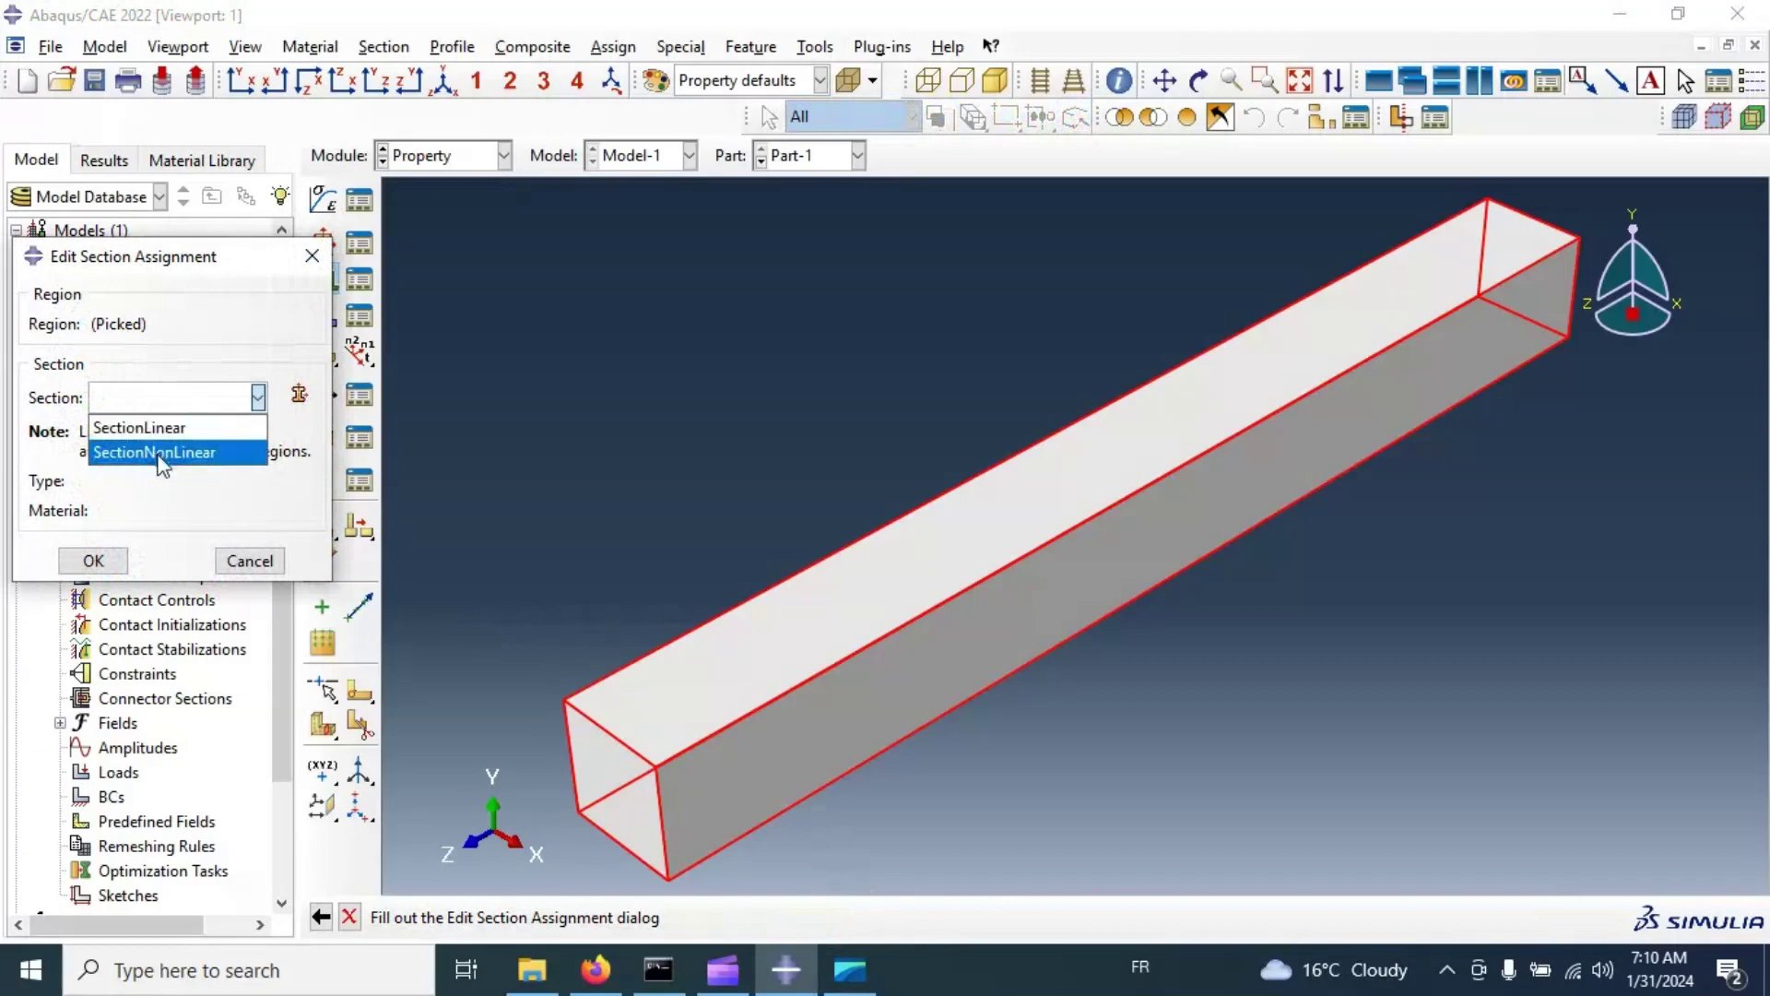
click(189, 452)
click(92, 560)
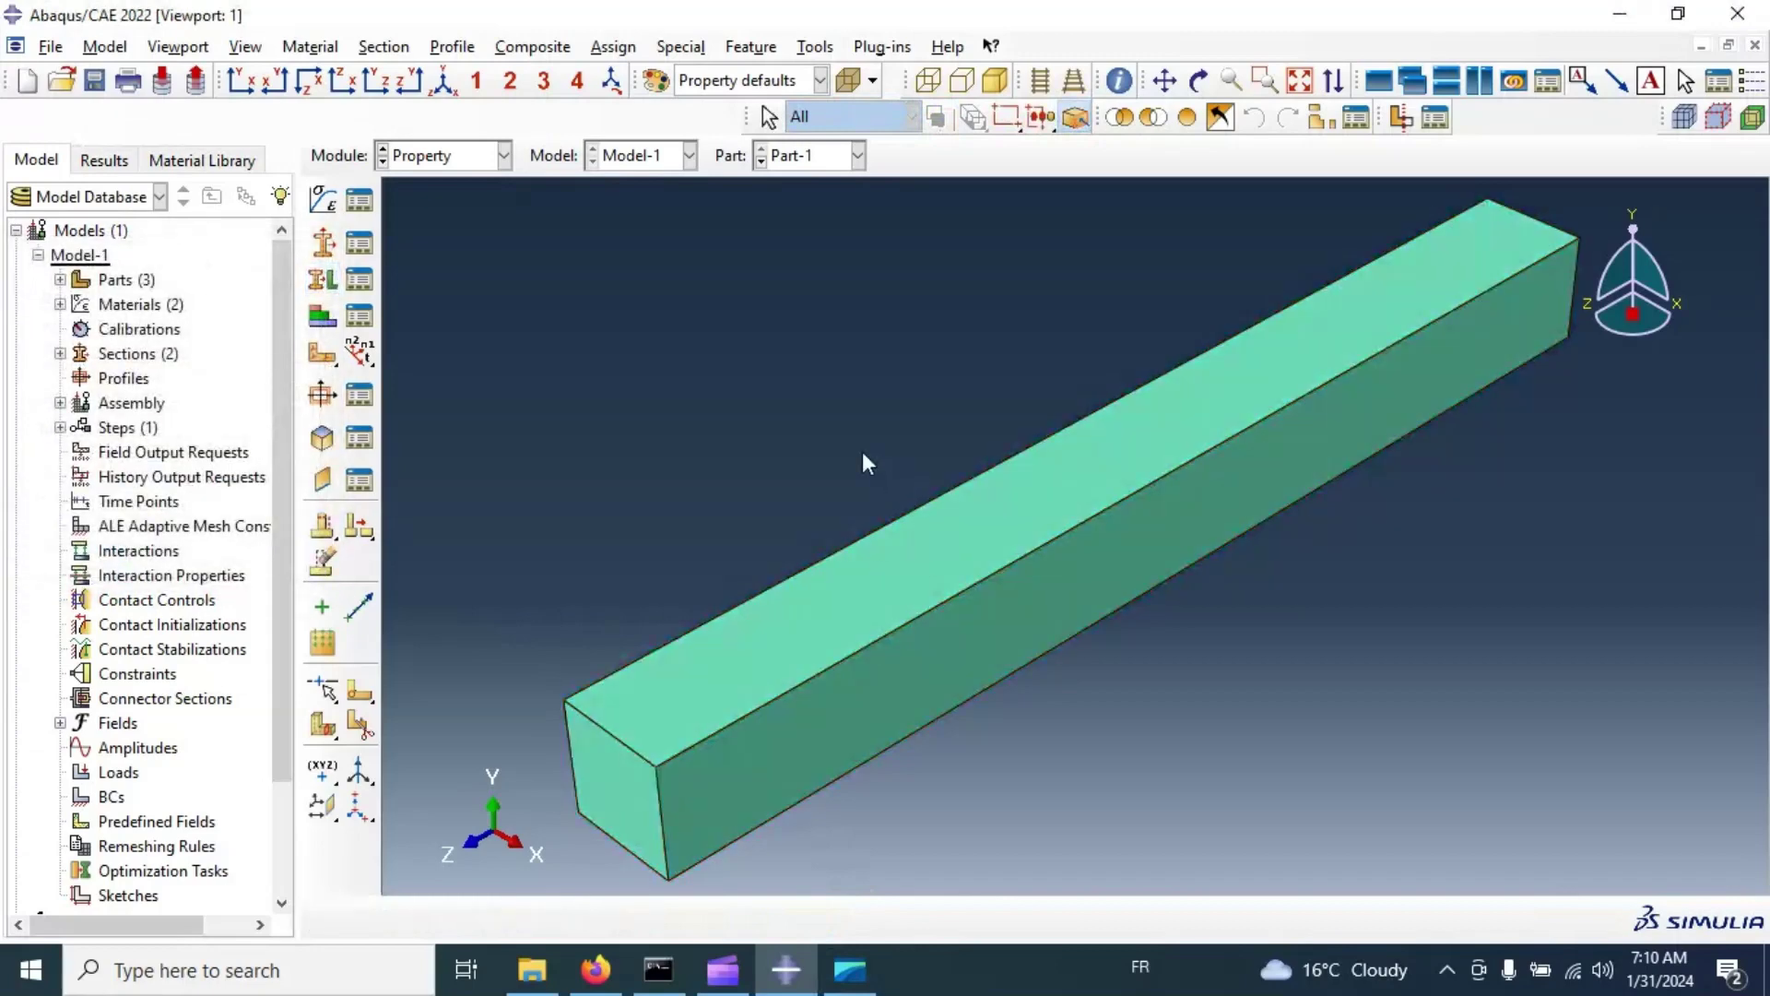
Step: Display Part-2 again to check its section assignment
click(821, 166)
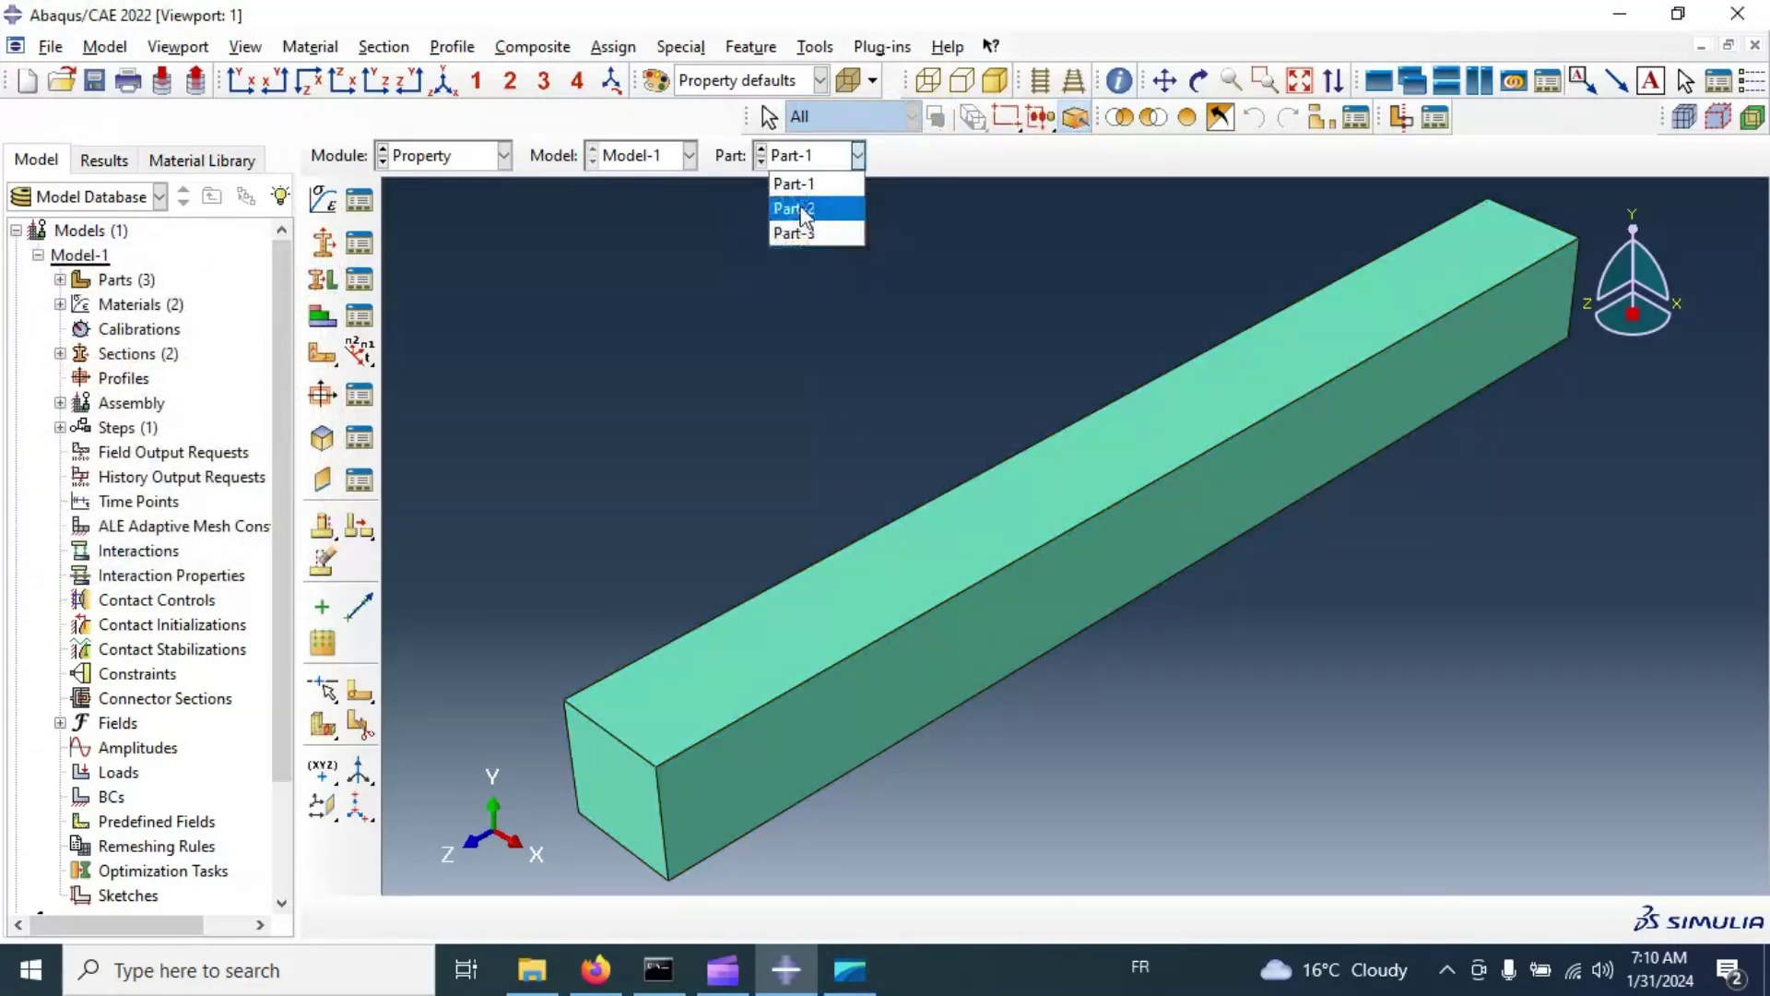
click(795, 208)
click(802, 158)
click(794, 208)
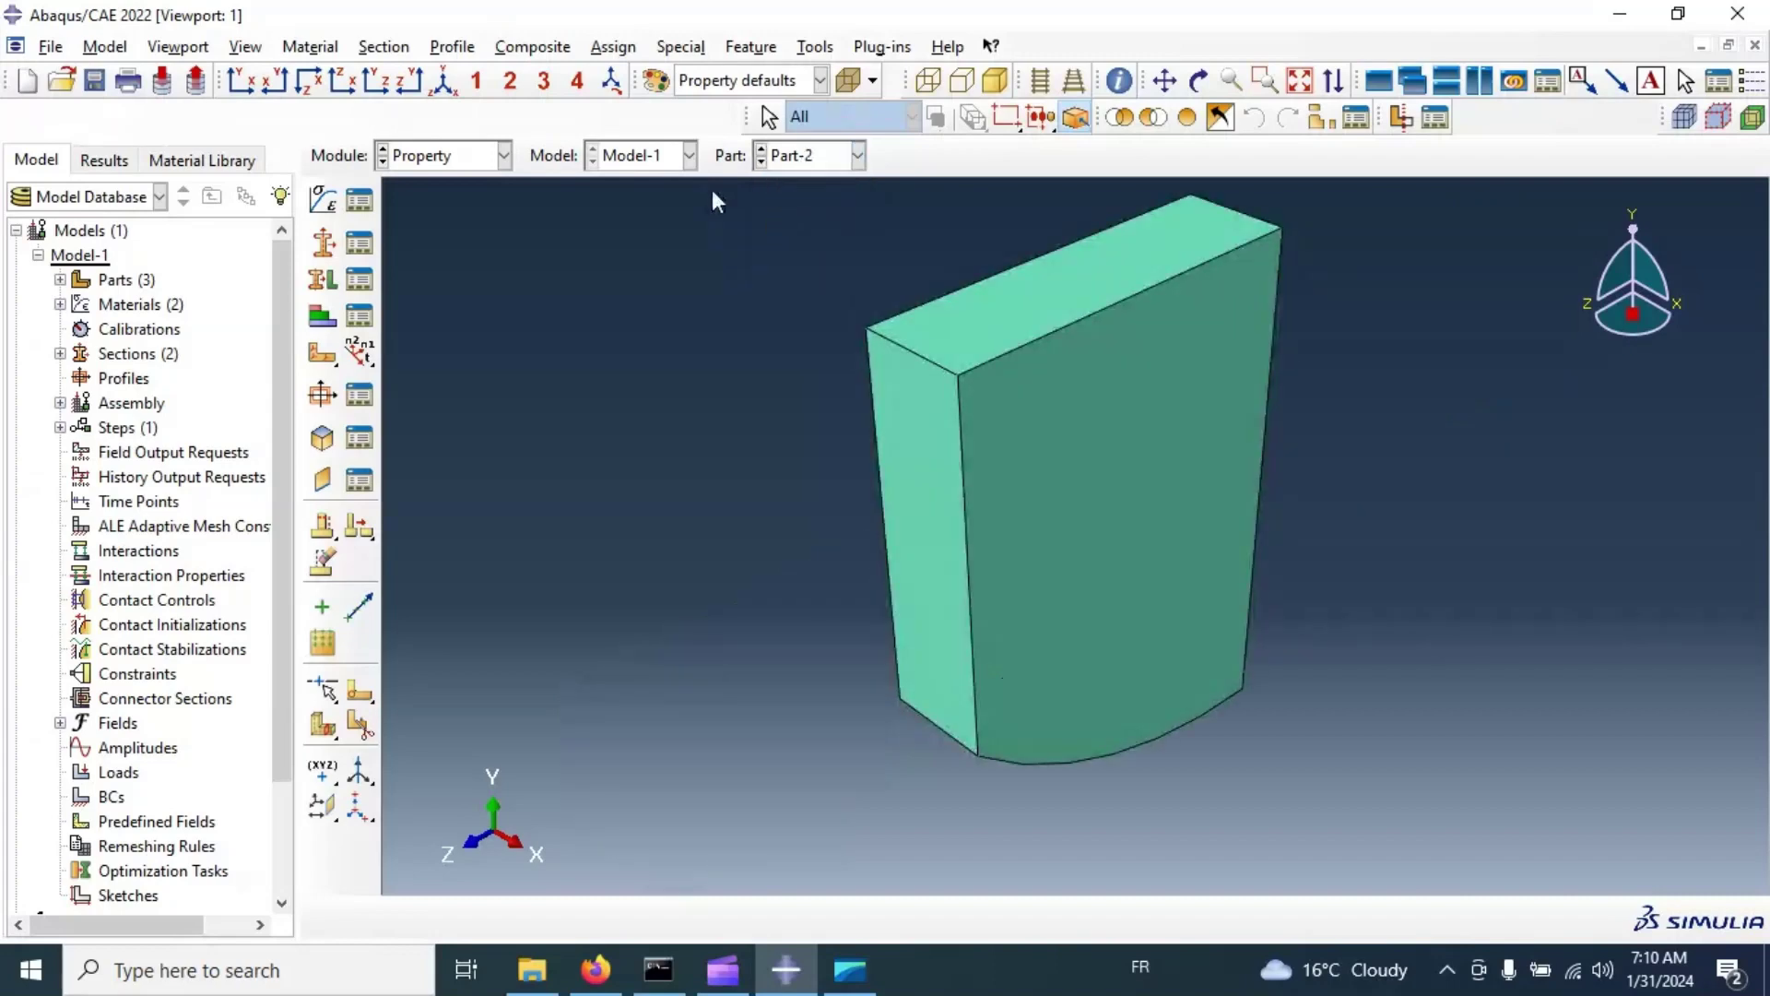
Step: In the Assembly module, create dependent instances of Part-1, Part-2 and Part-3
click(453, 167)
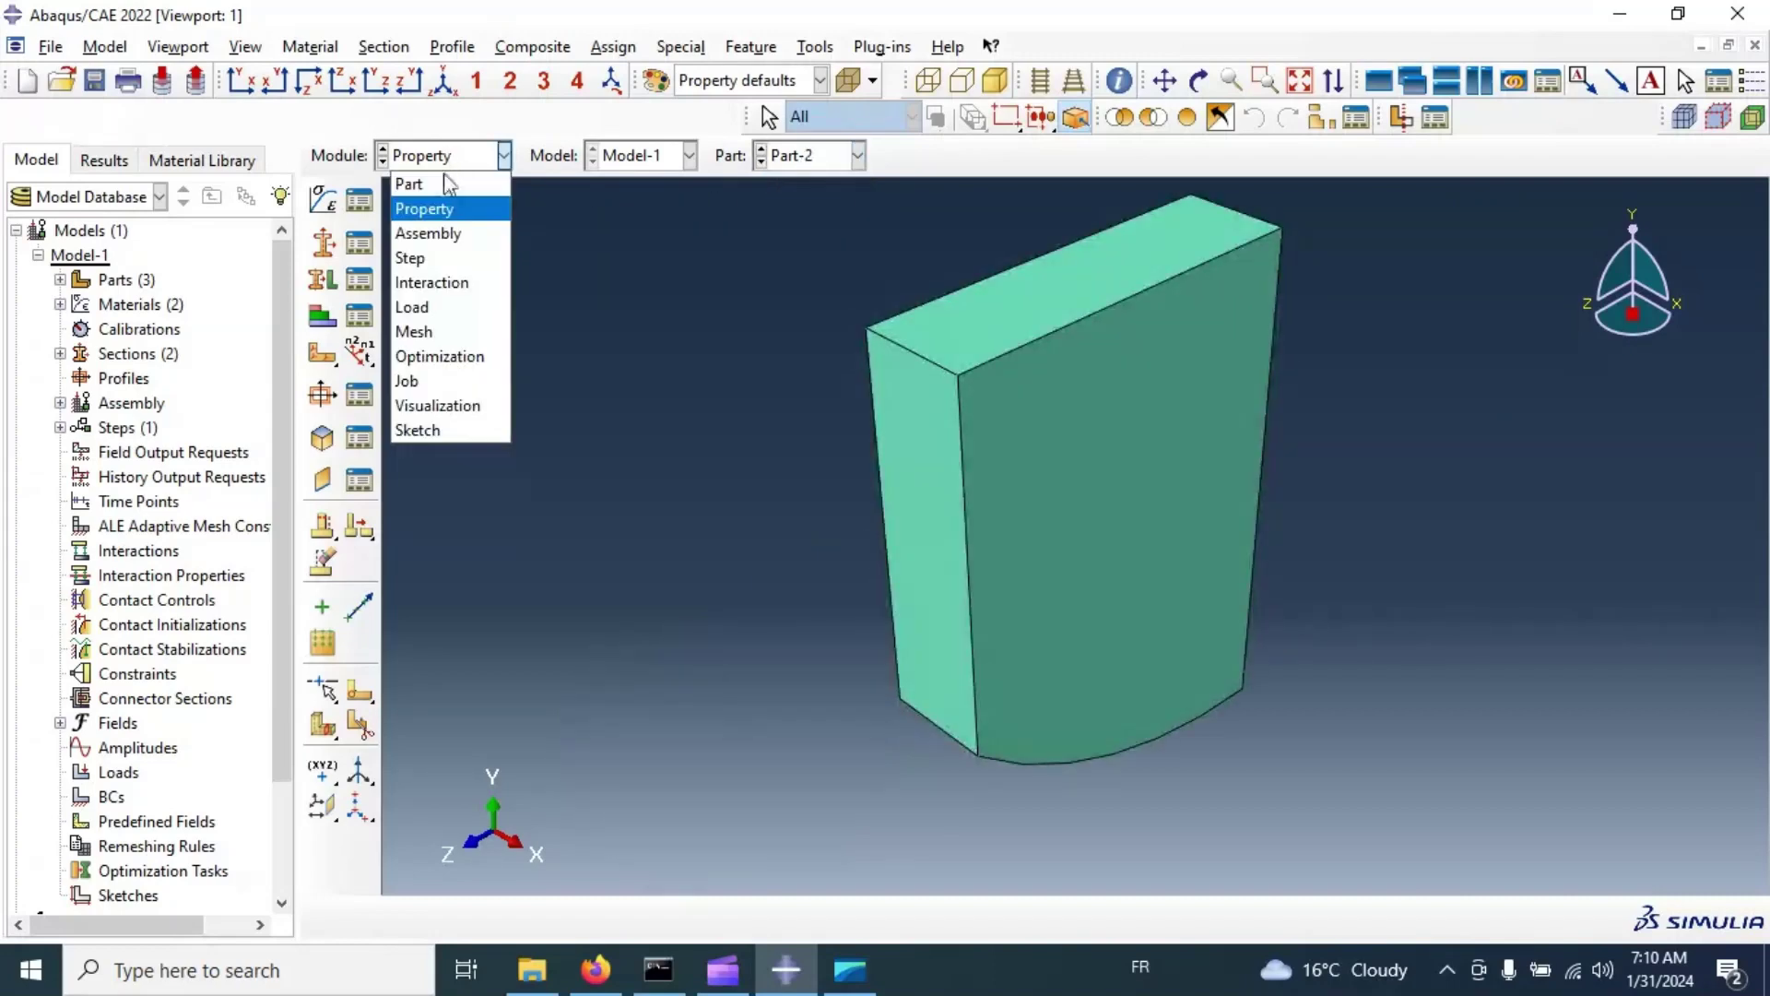
click(448, 236)
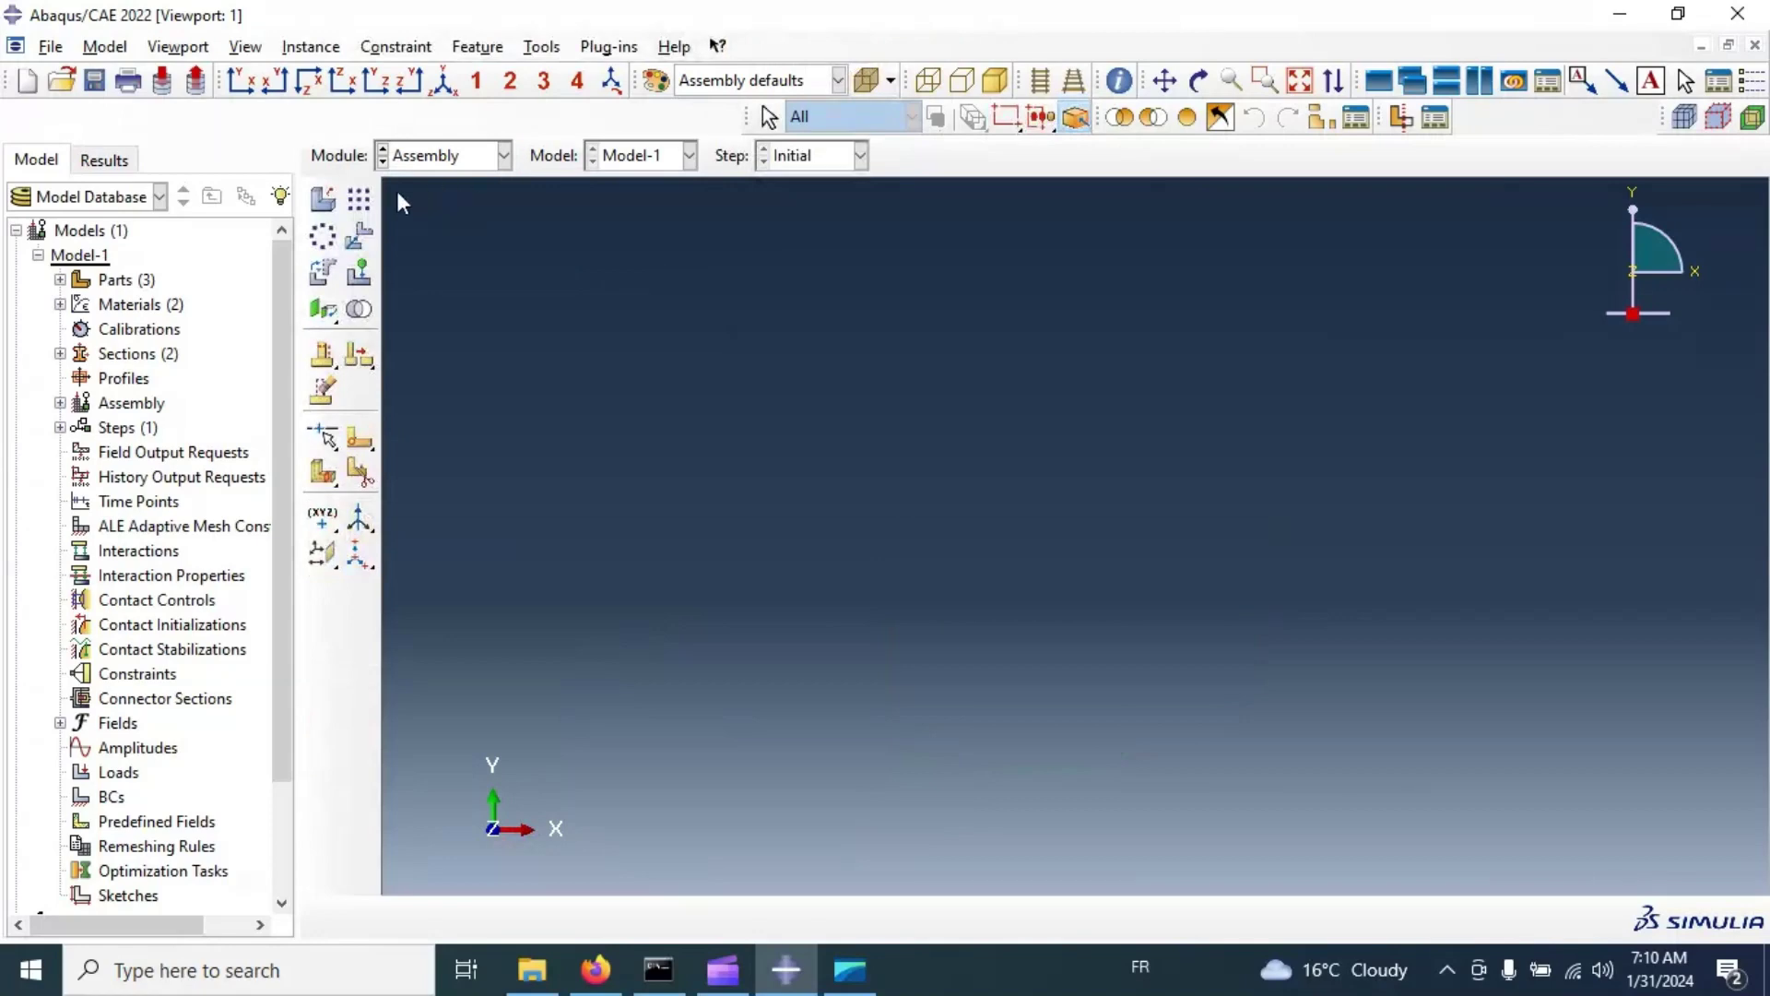
click(322, 199)
drag(102, 263, 129, 318)
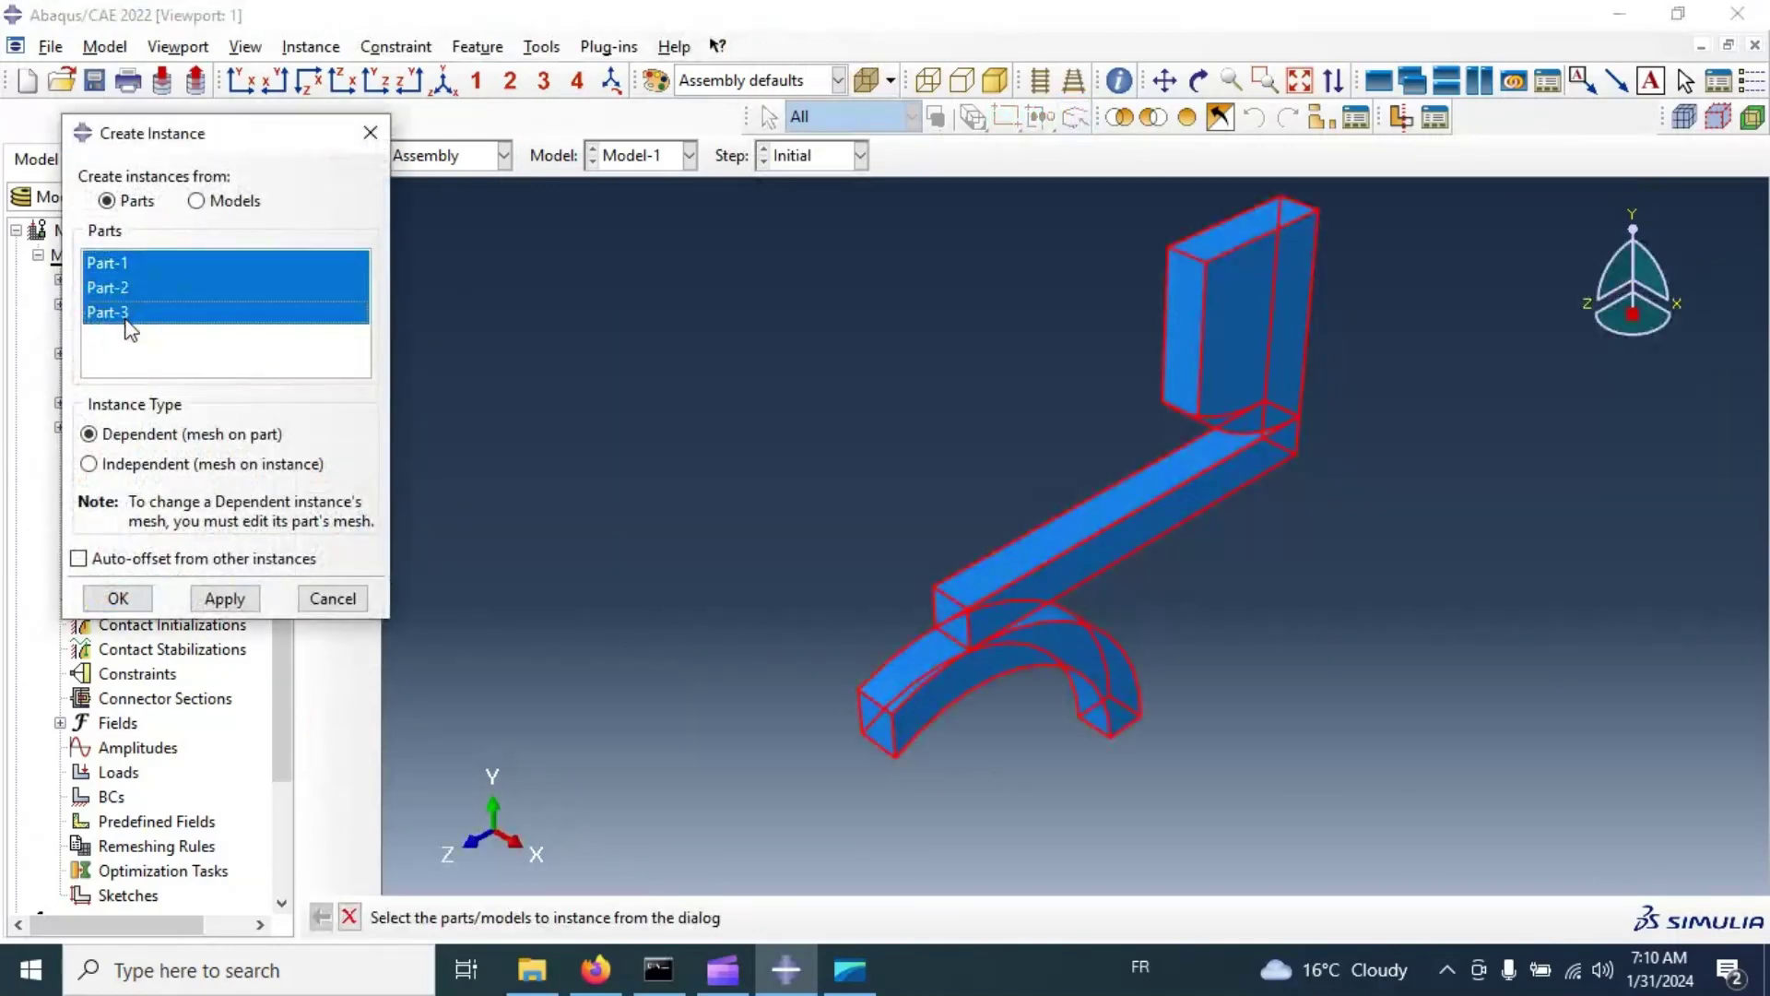
click(221, 599)
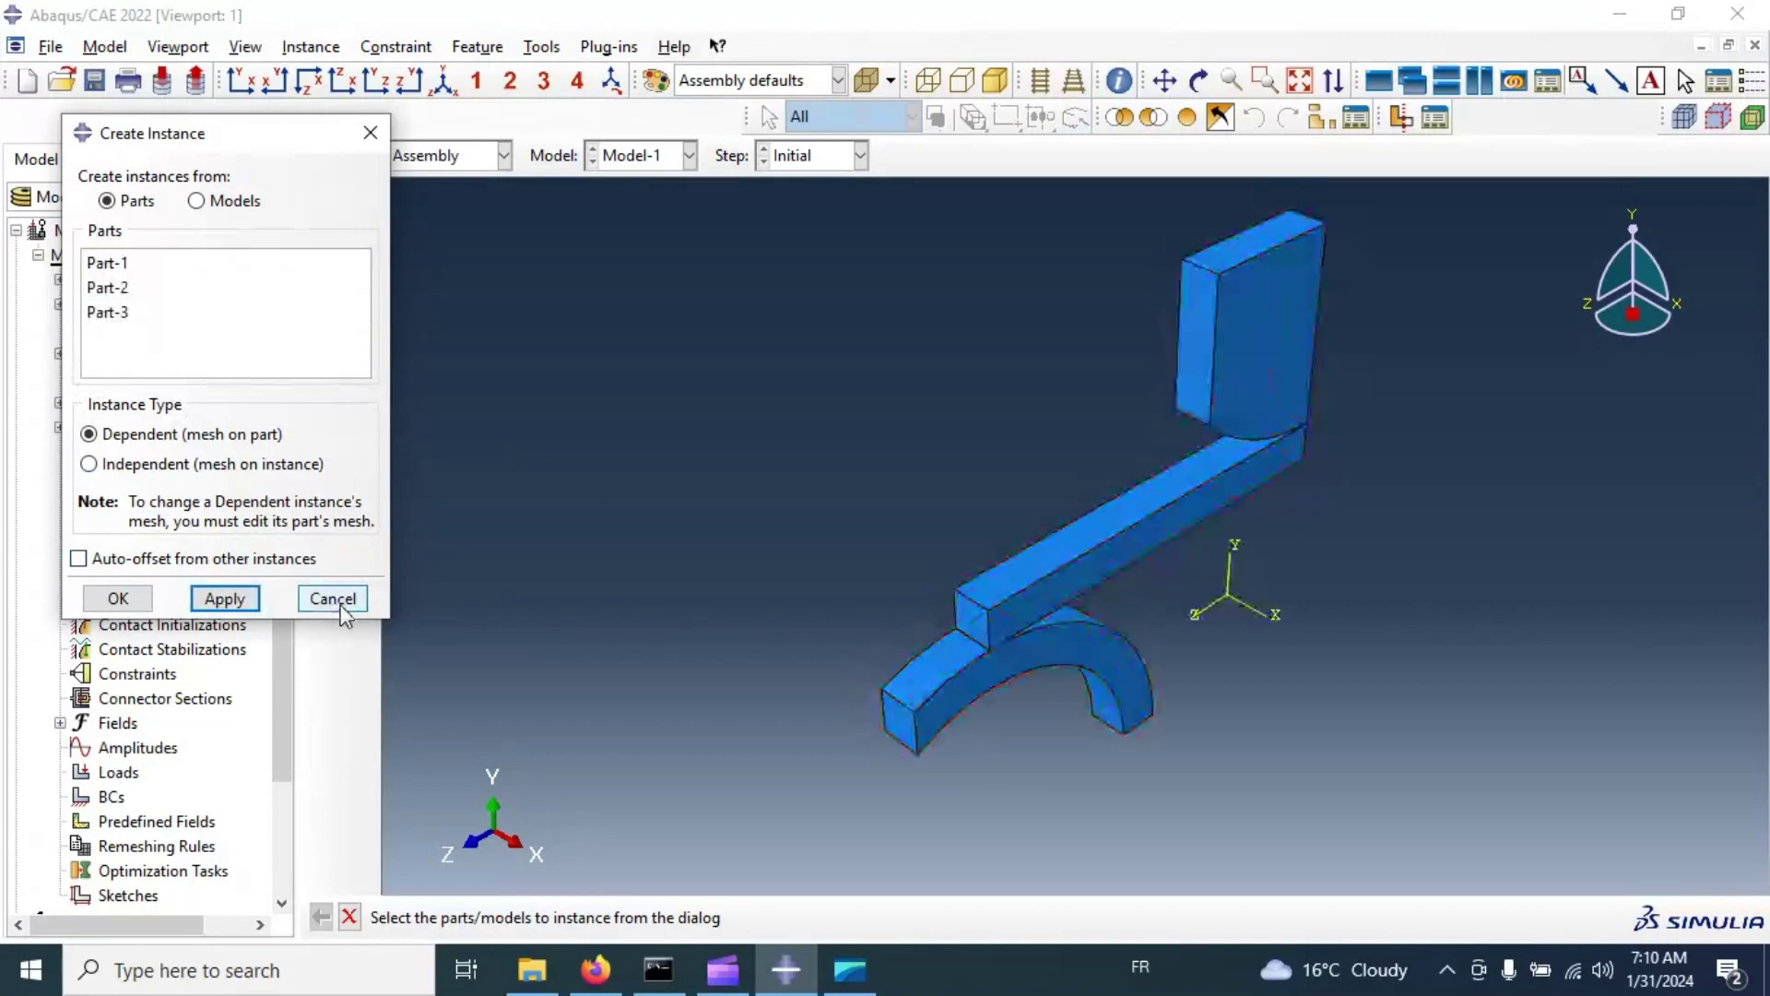
click(332, 598)
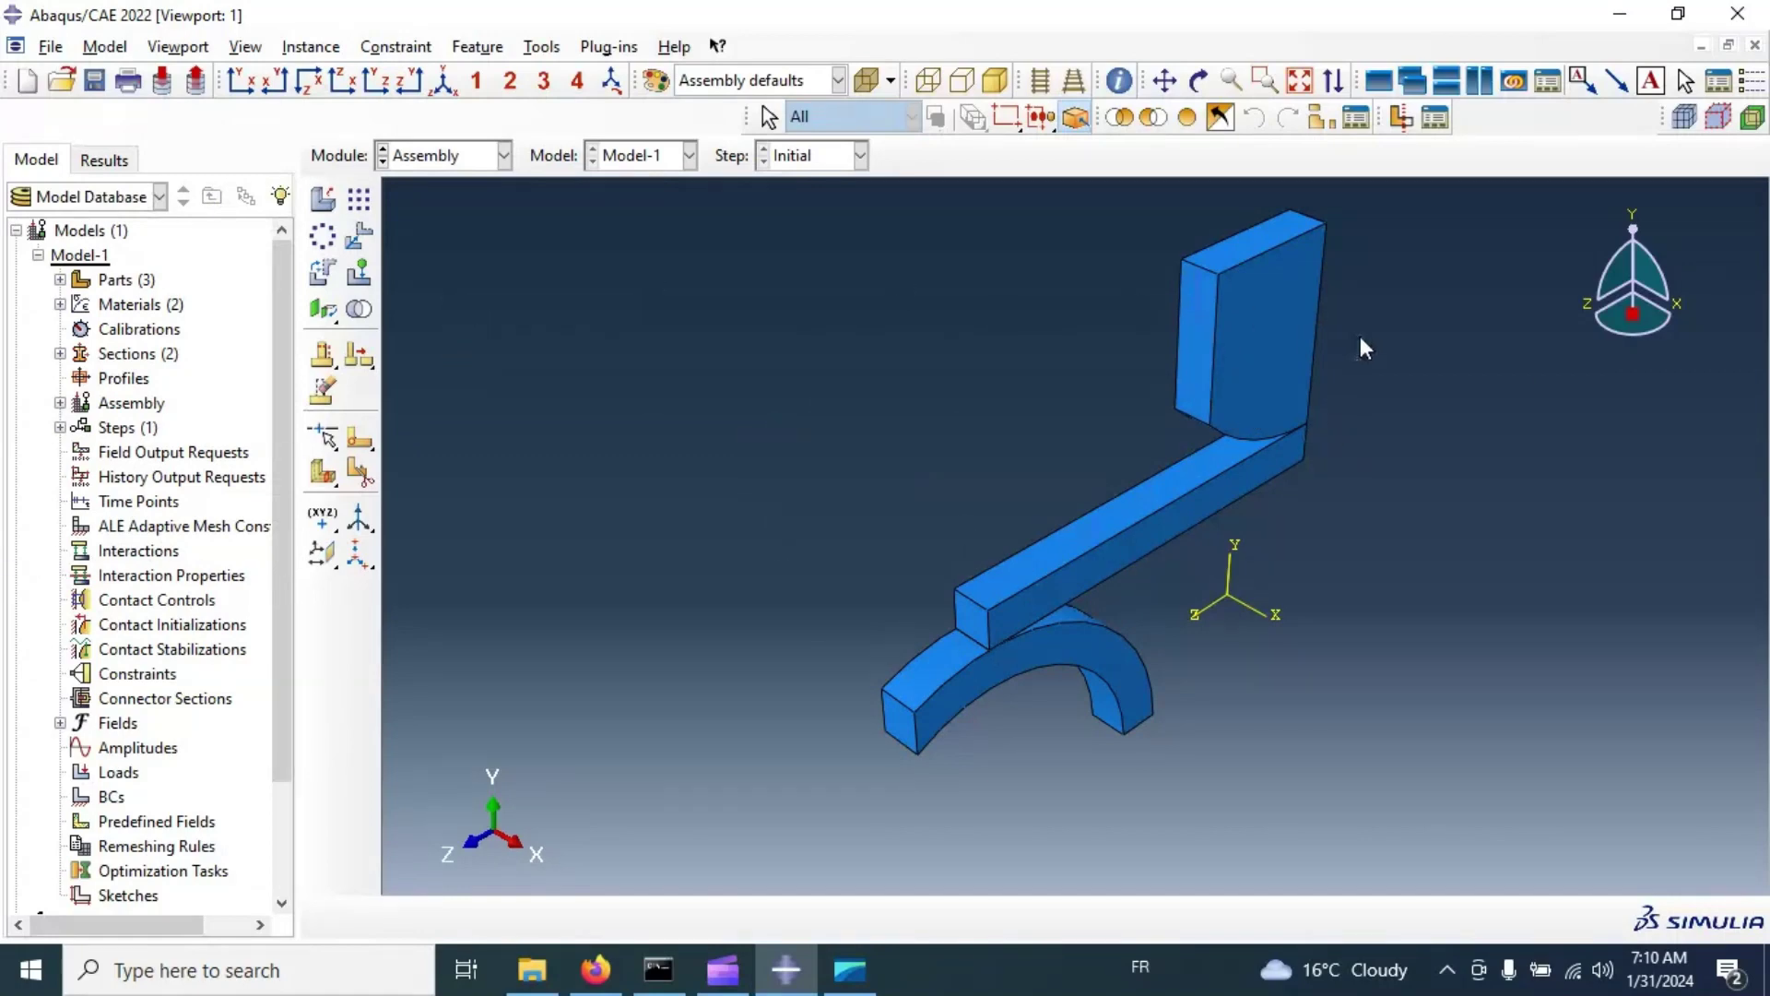
Step: Translate all three instances together from the beam's lower end corner to the global origin 0,0,0
click(358, 236)
drag(697, 217, 1614, 818)
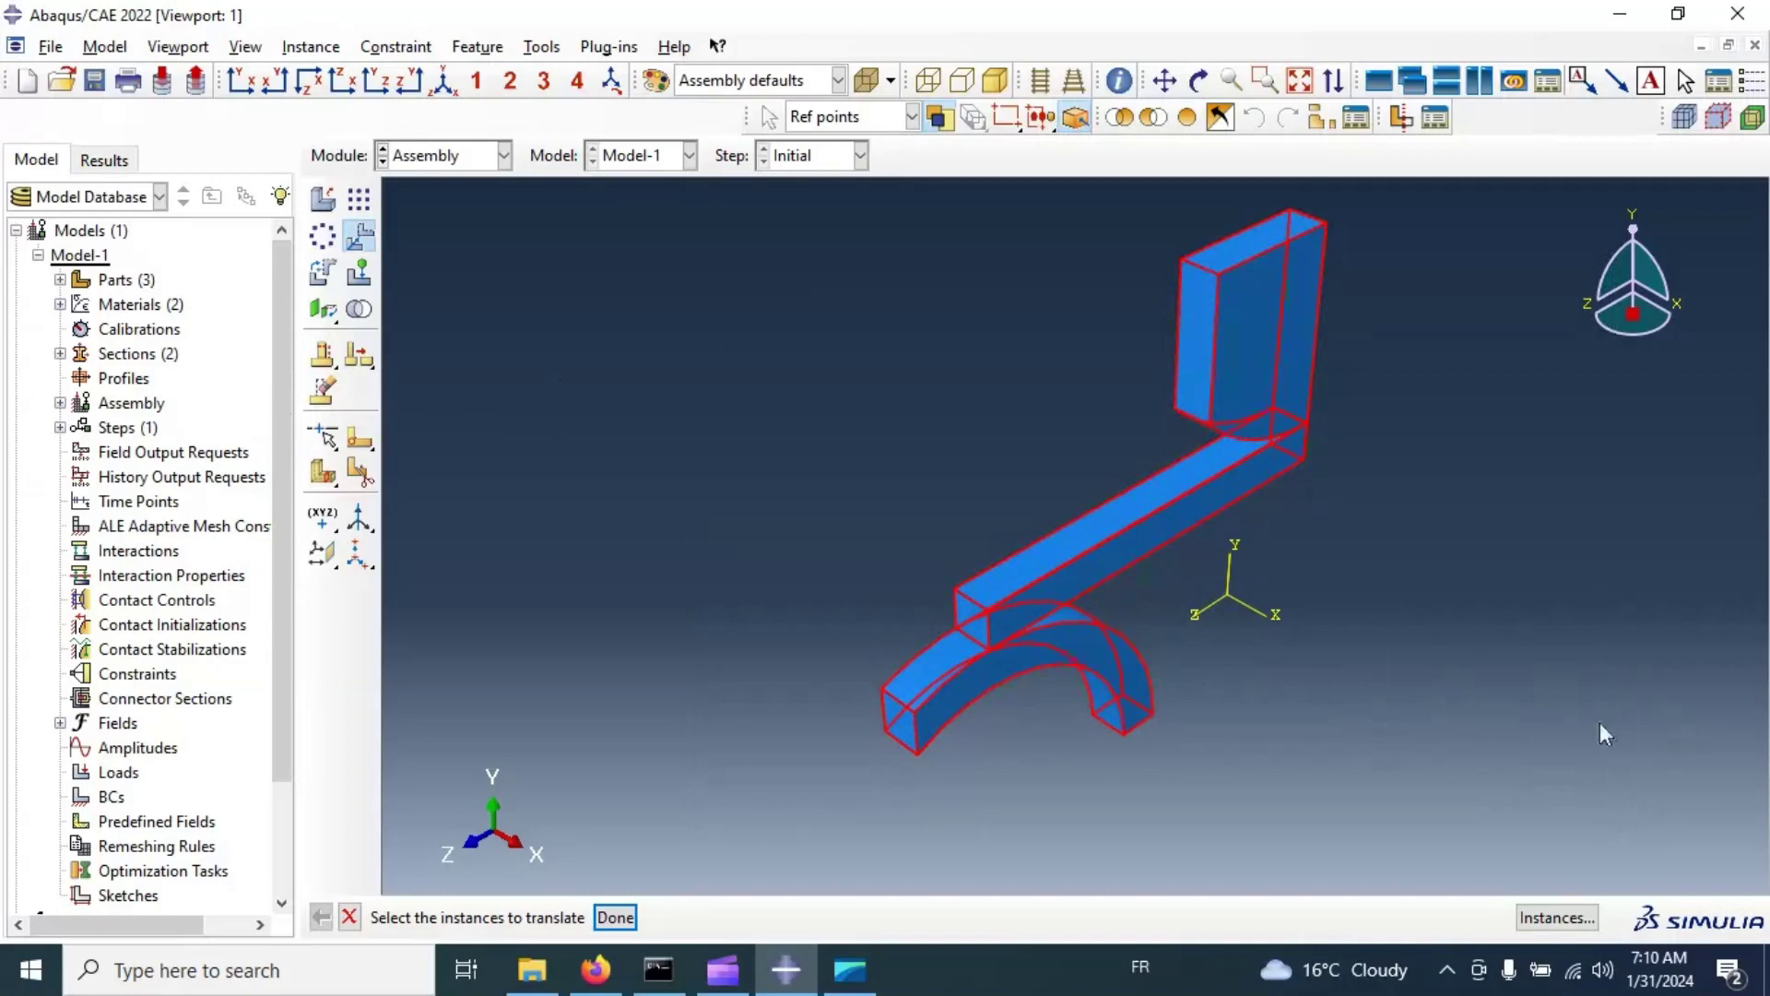
click(615, 918)
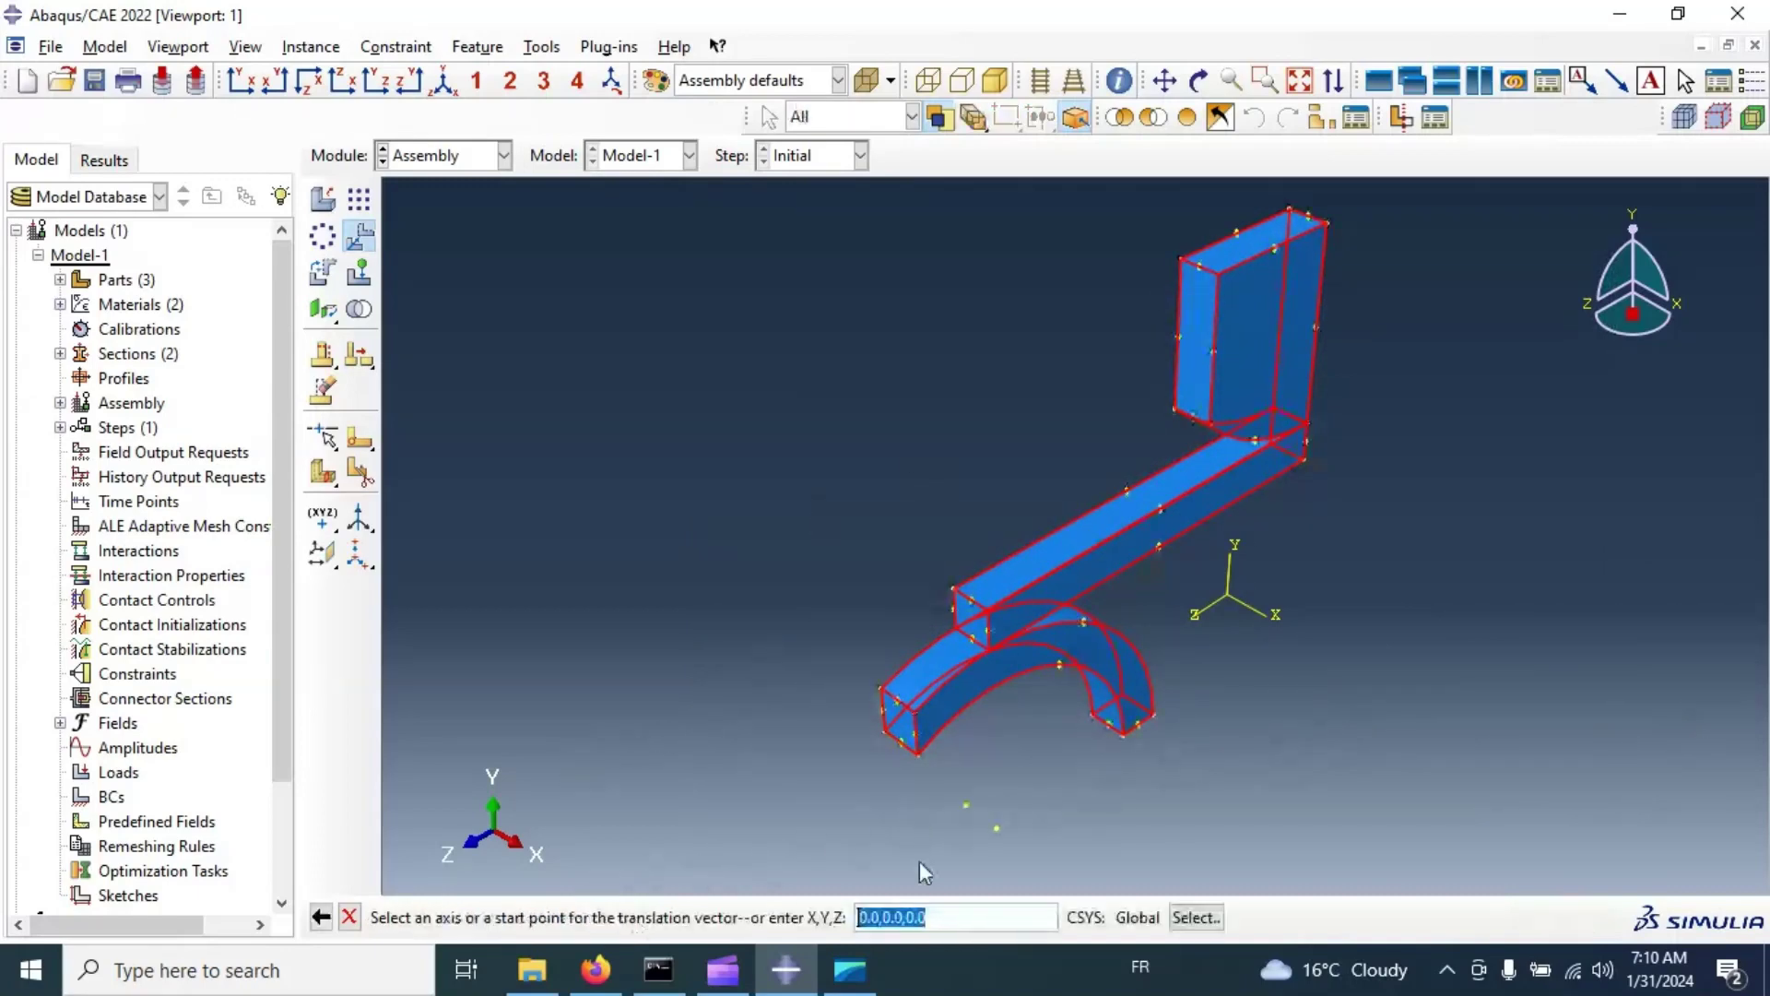
click(1302, 459)
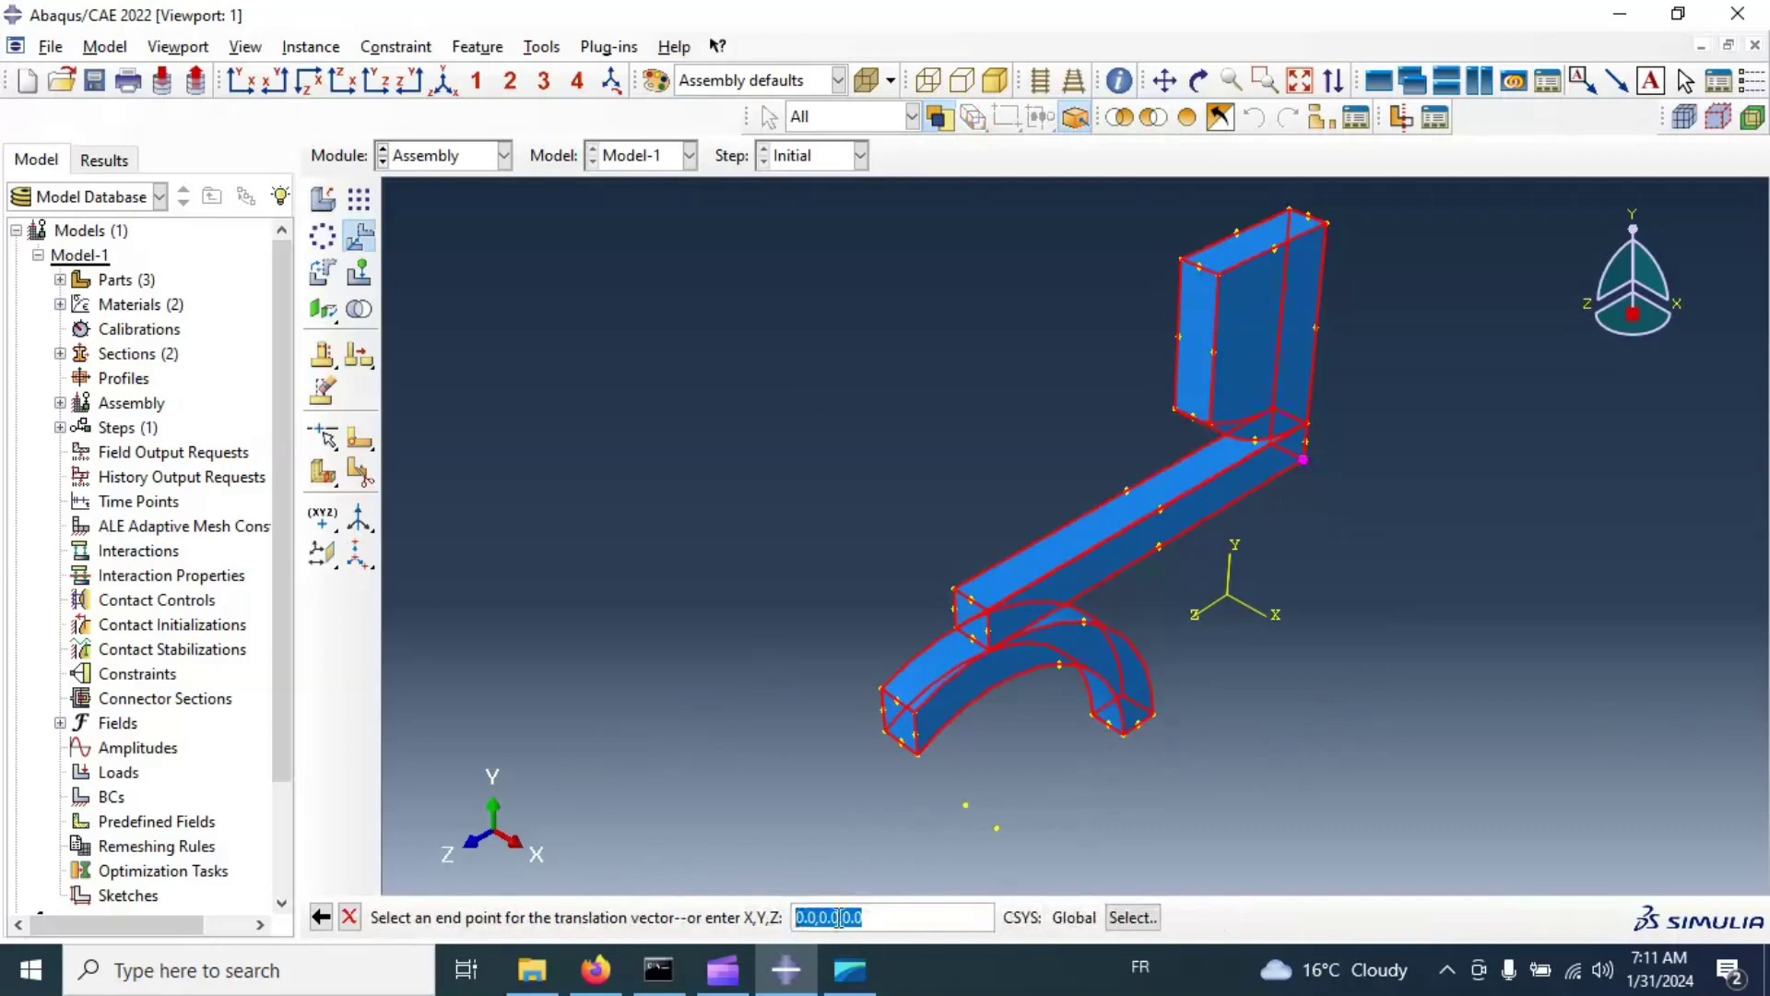
key(Return)
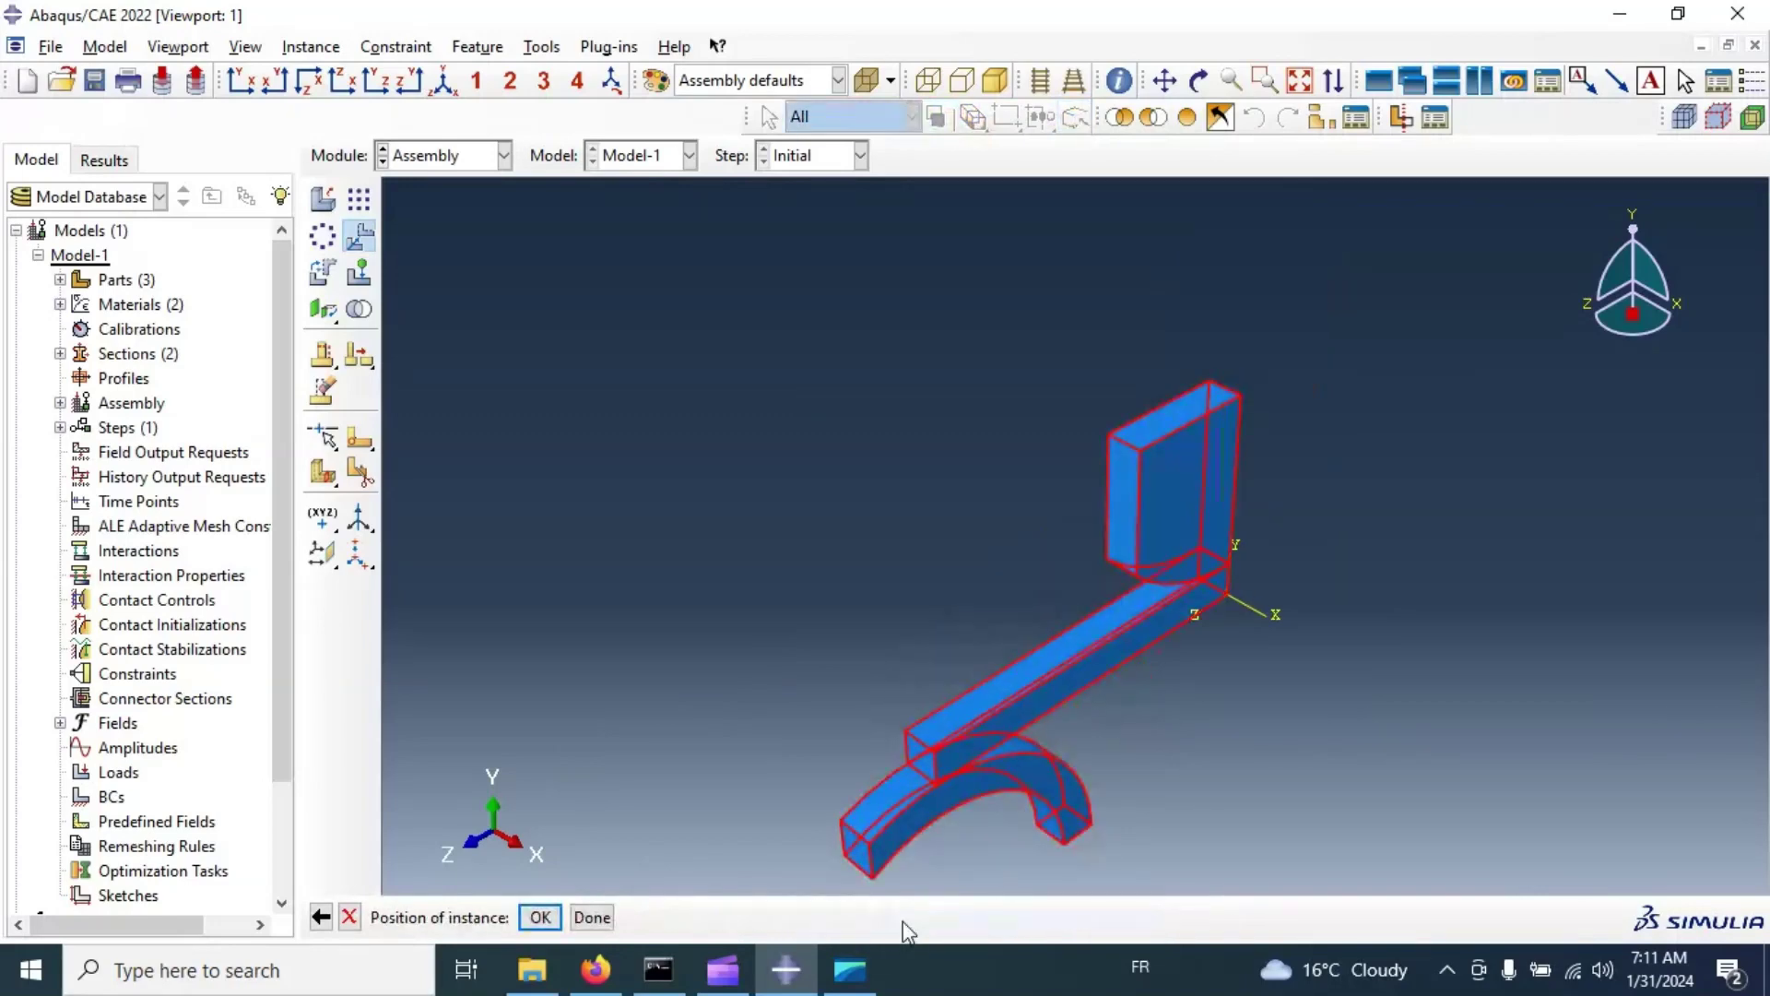
scroll(701, 466, down, 1)
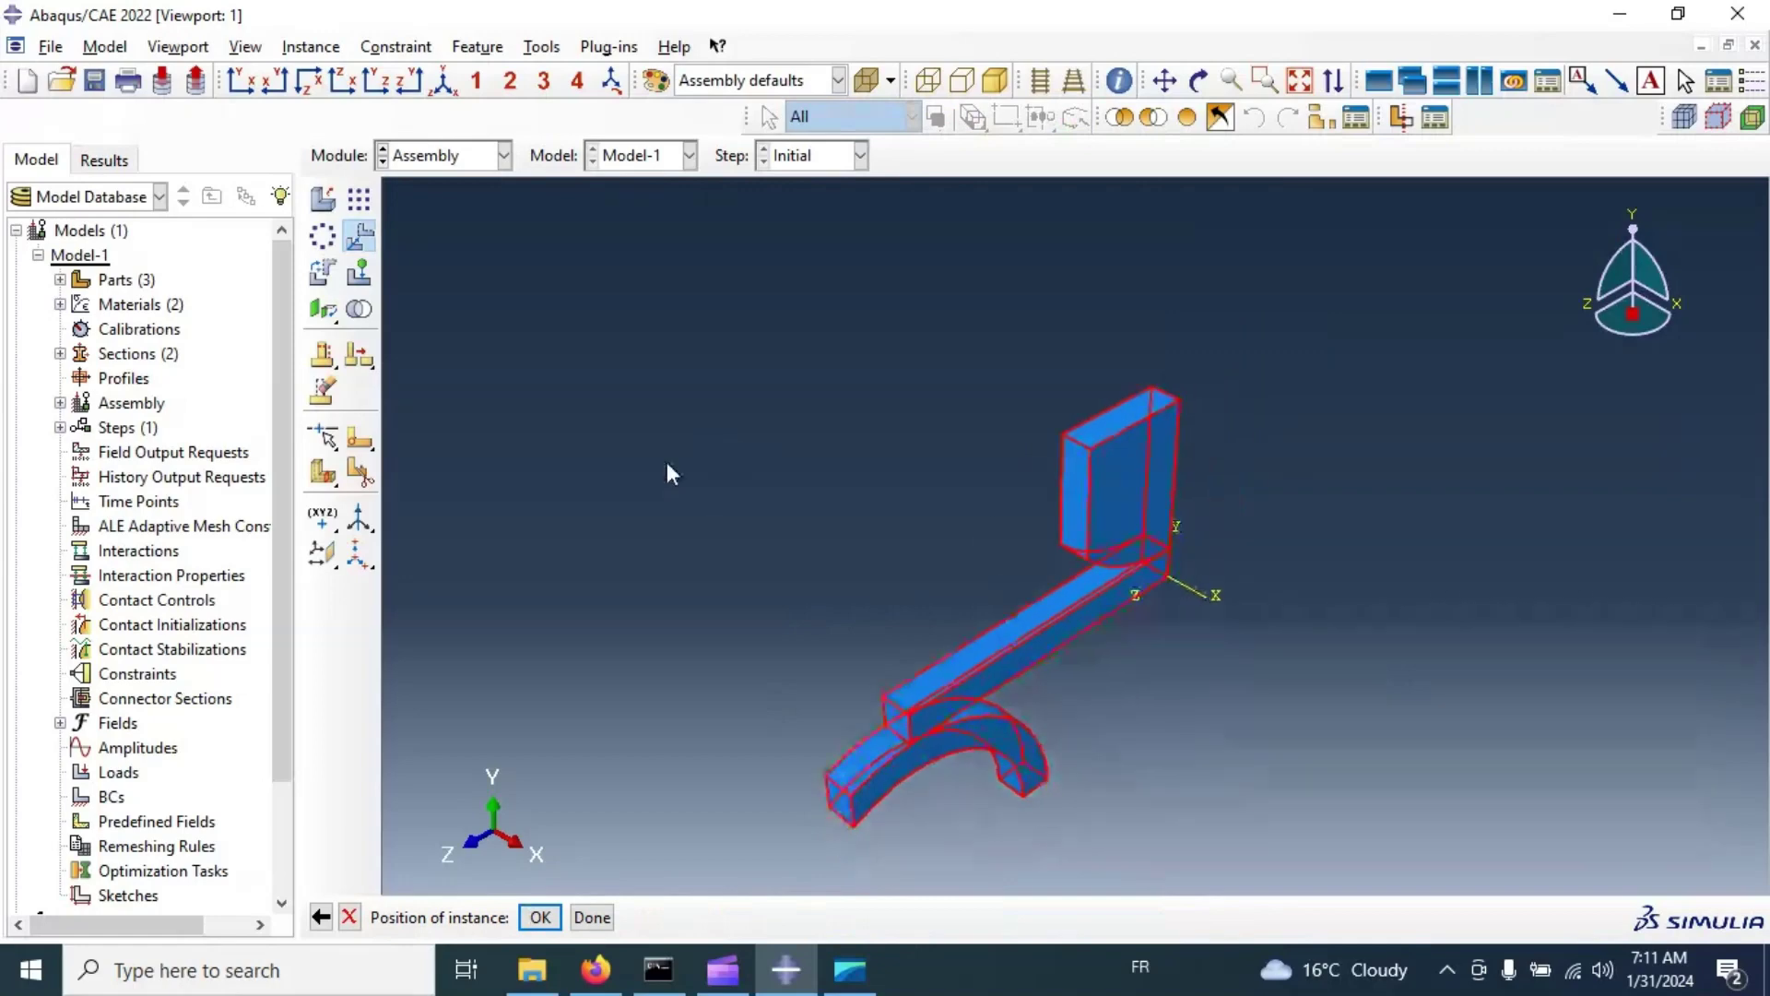
click(540, 916)
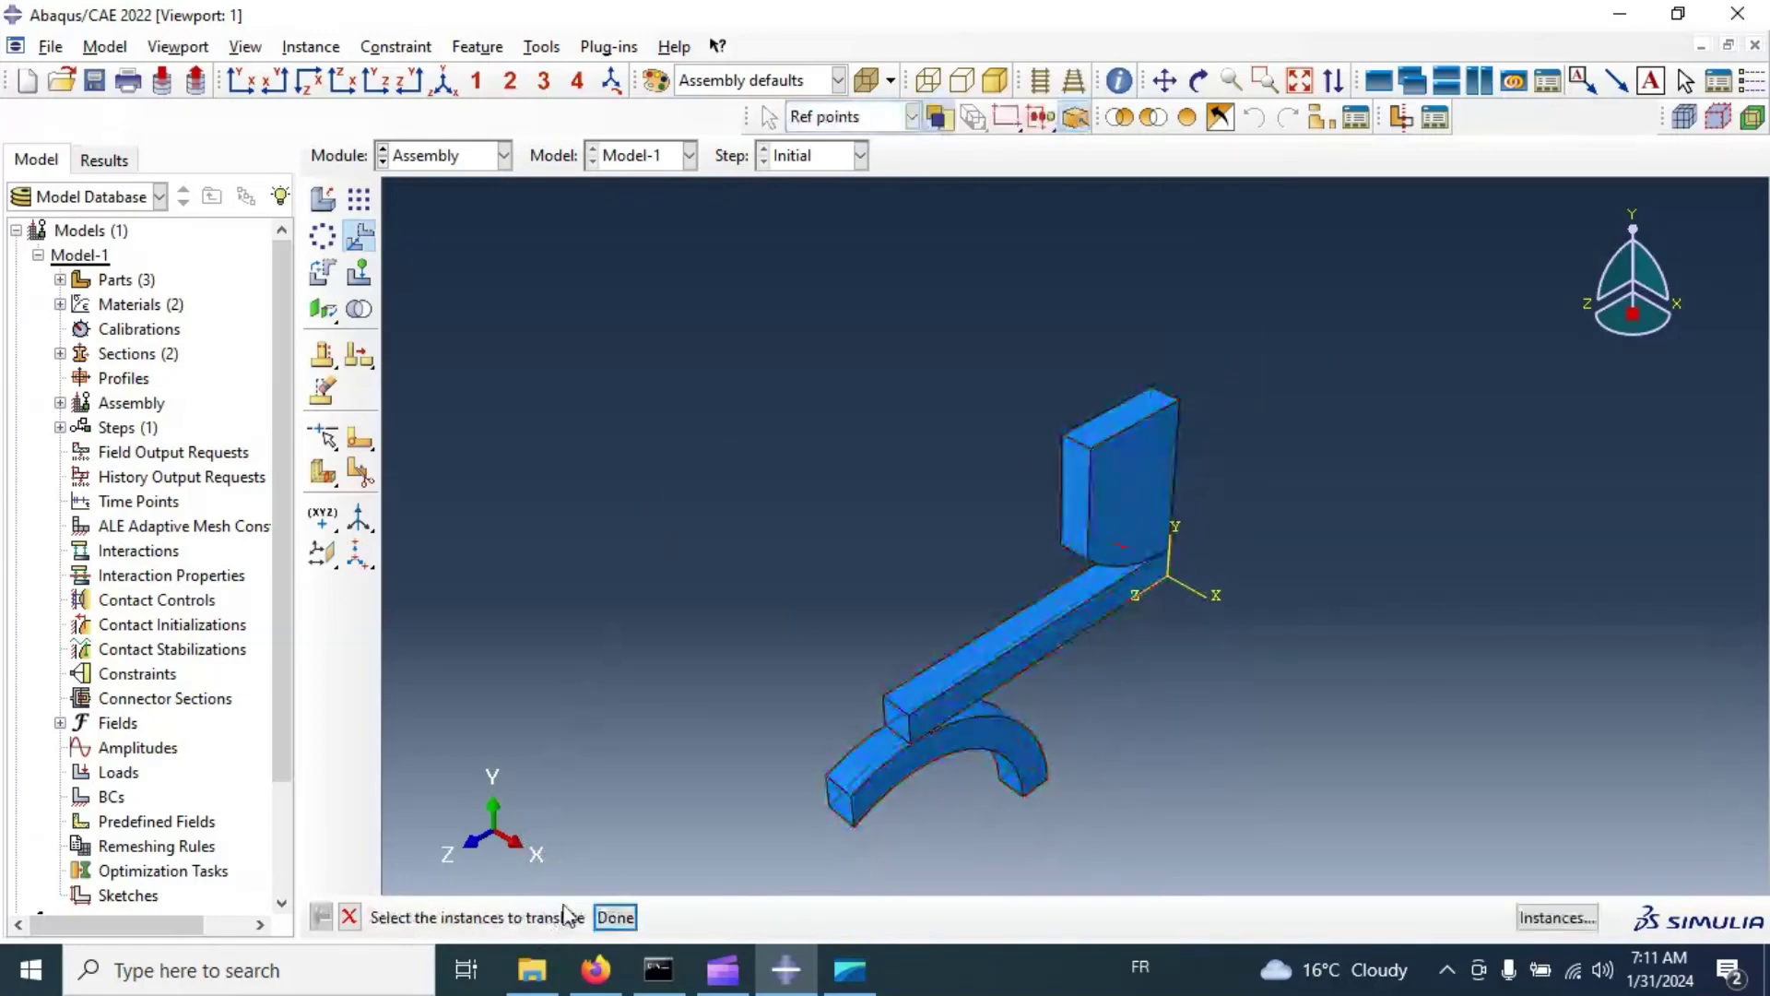
scroll(1003, 300, down, 1)
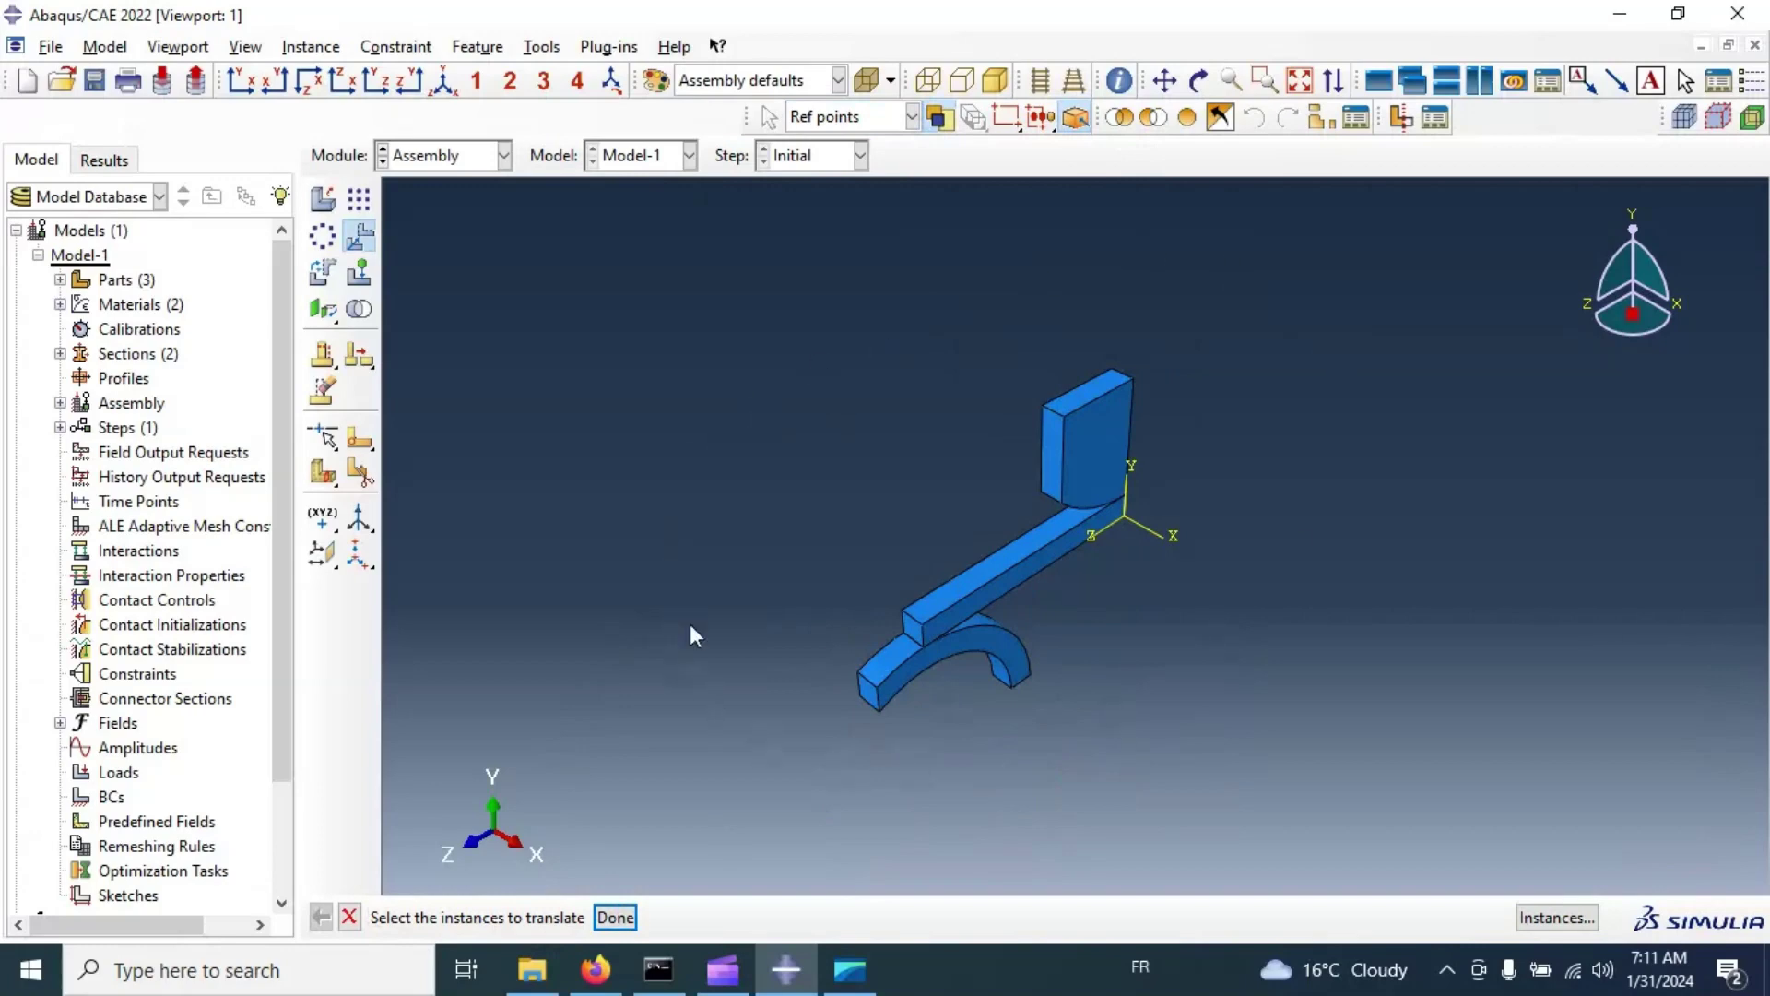
scroll(1087, 591, up, 3)
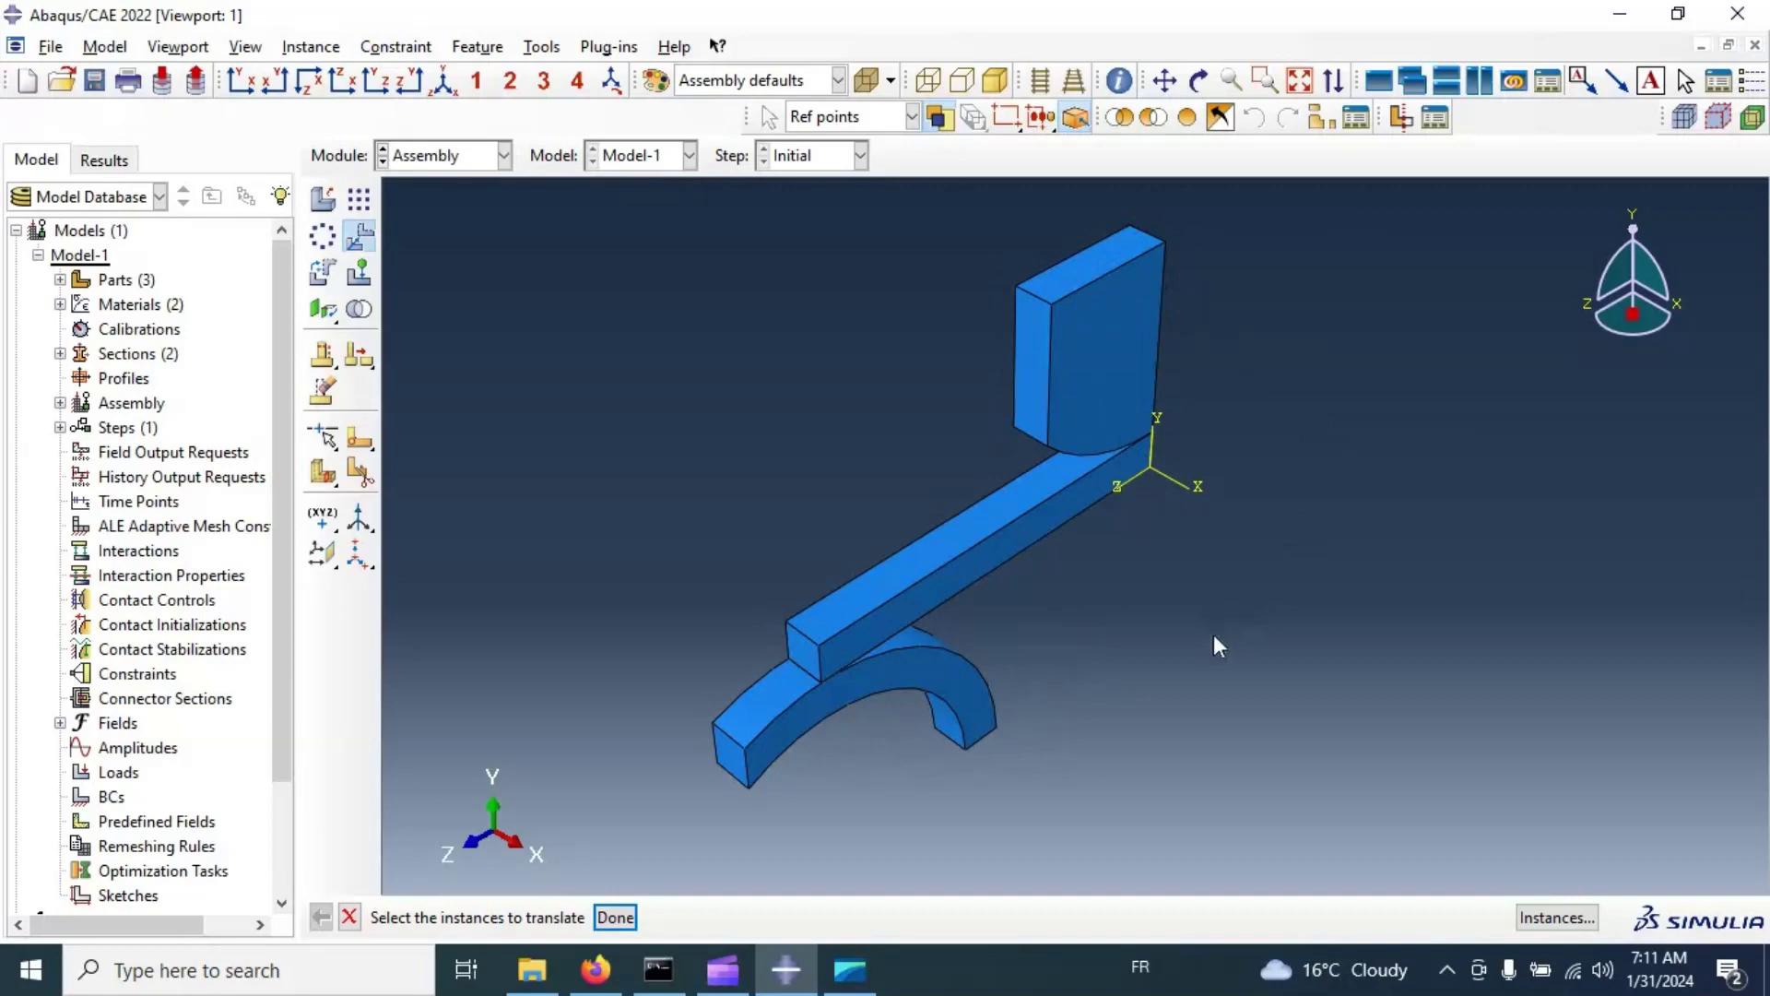
Step: In the Step module, create a Static, General step named Load_Step after Initial
click(453, 158)
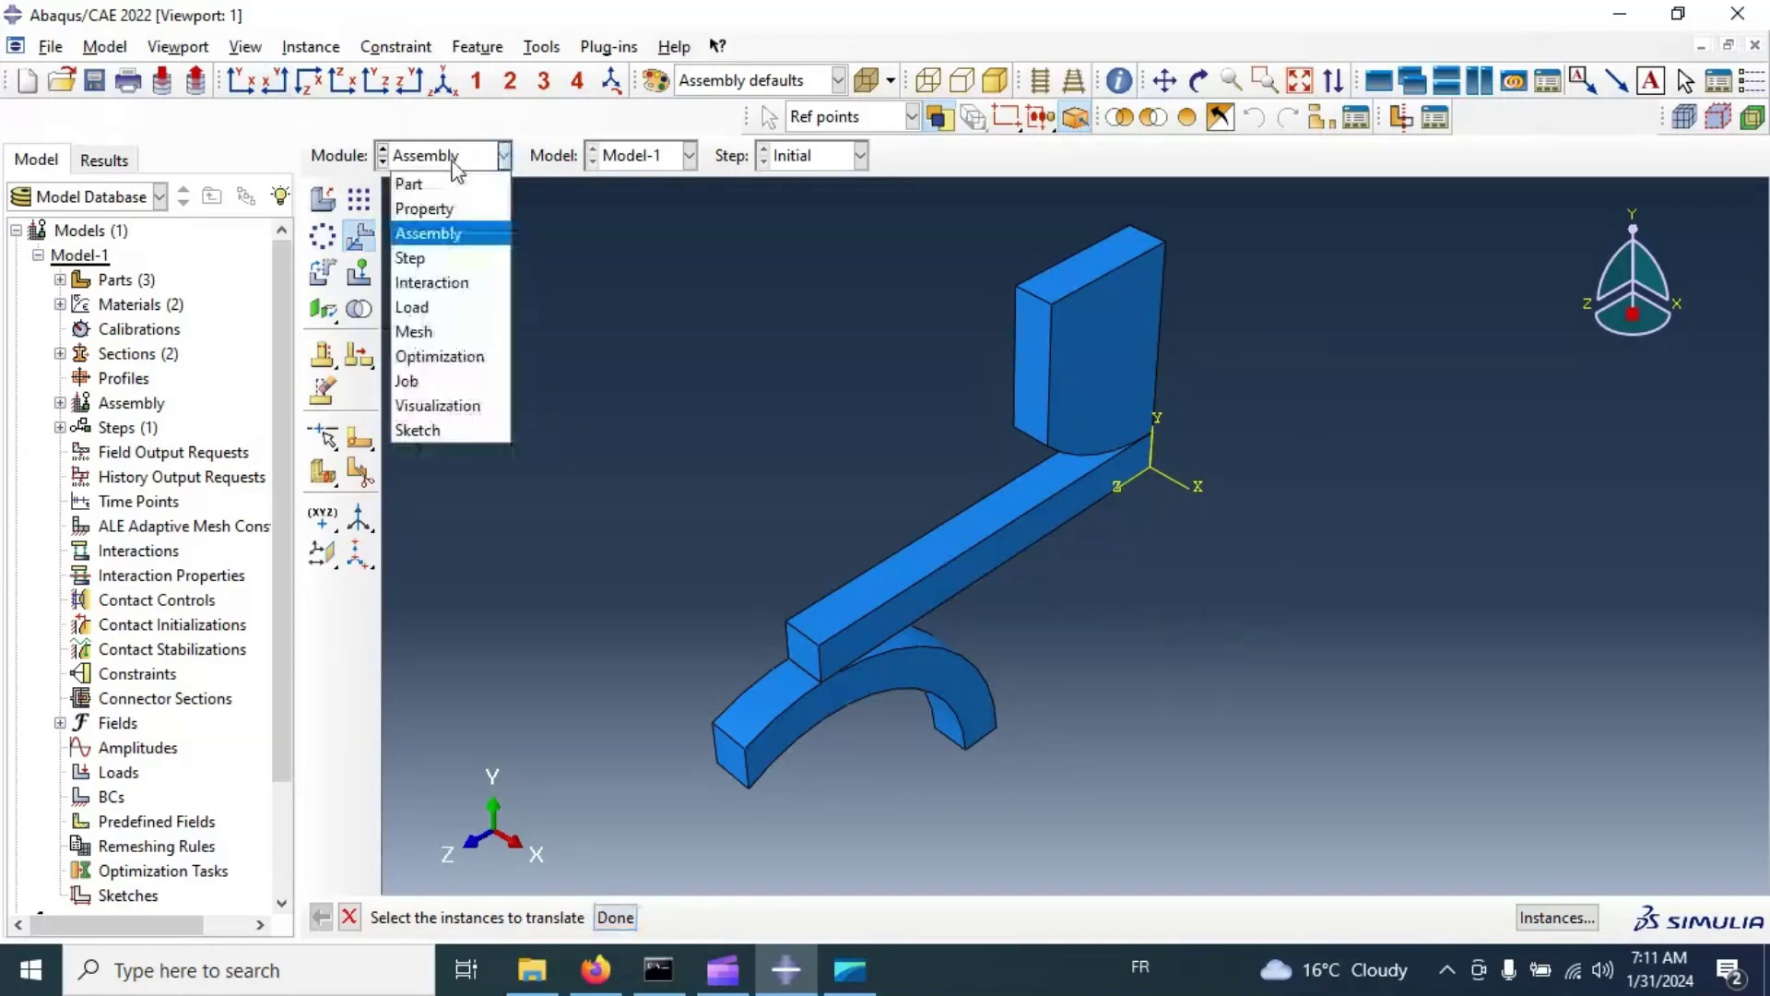
click(453, 260)
click(328, 208)
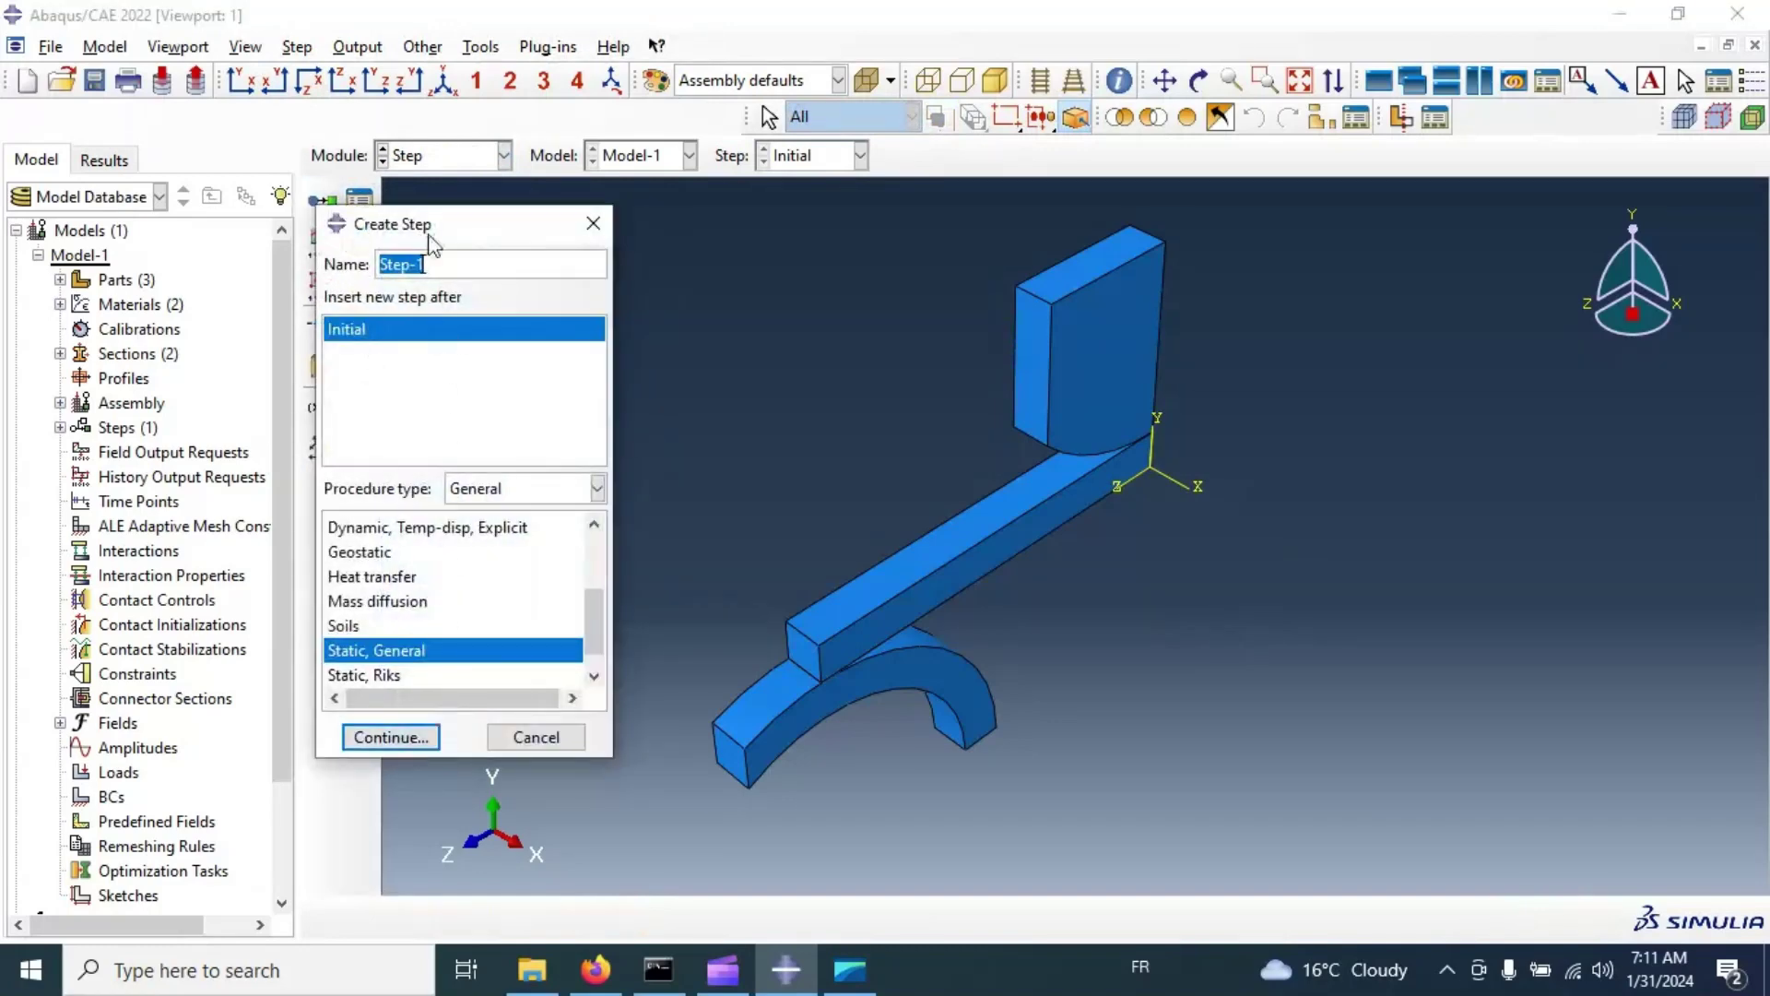
click(440, 263)
key(BackSpace)
key(BackSpace)
text(Load_)
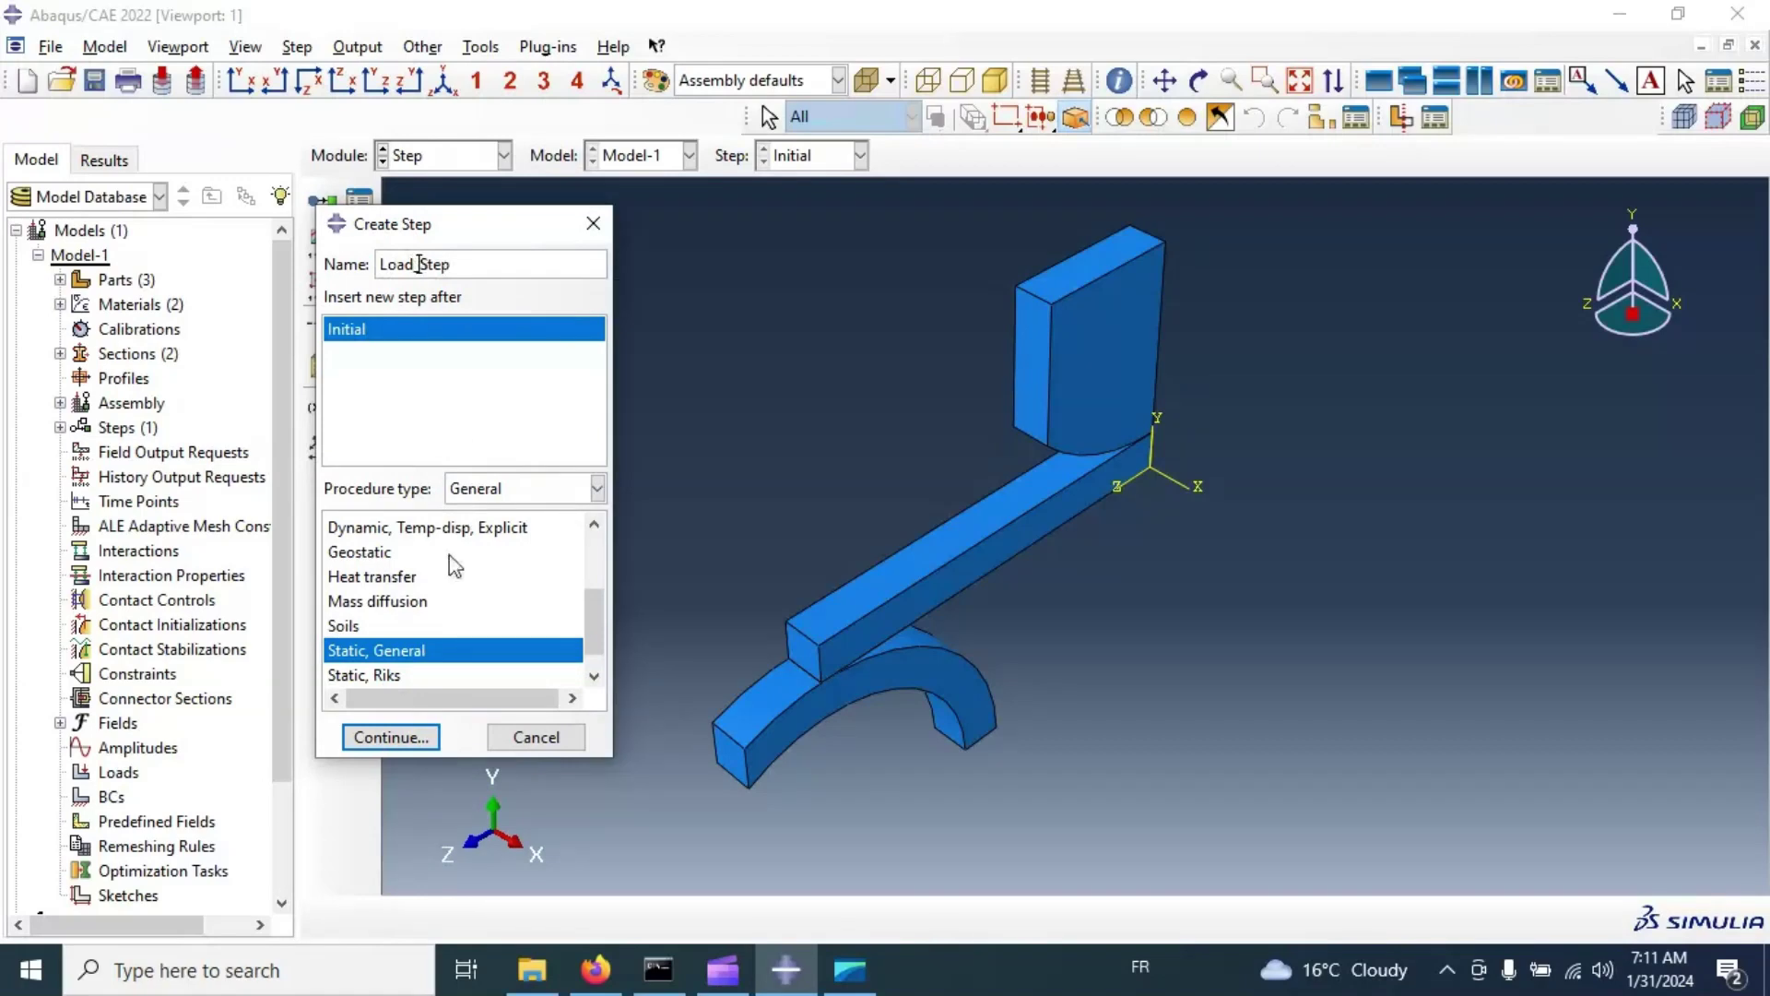
click(391, 737)
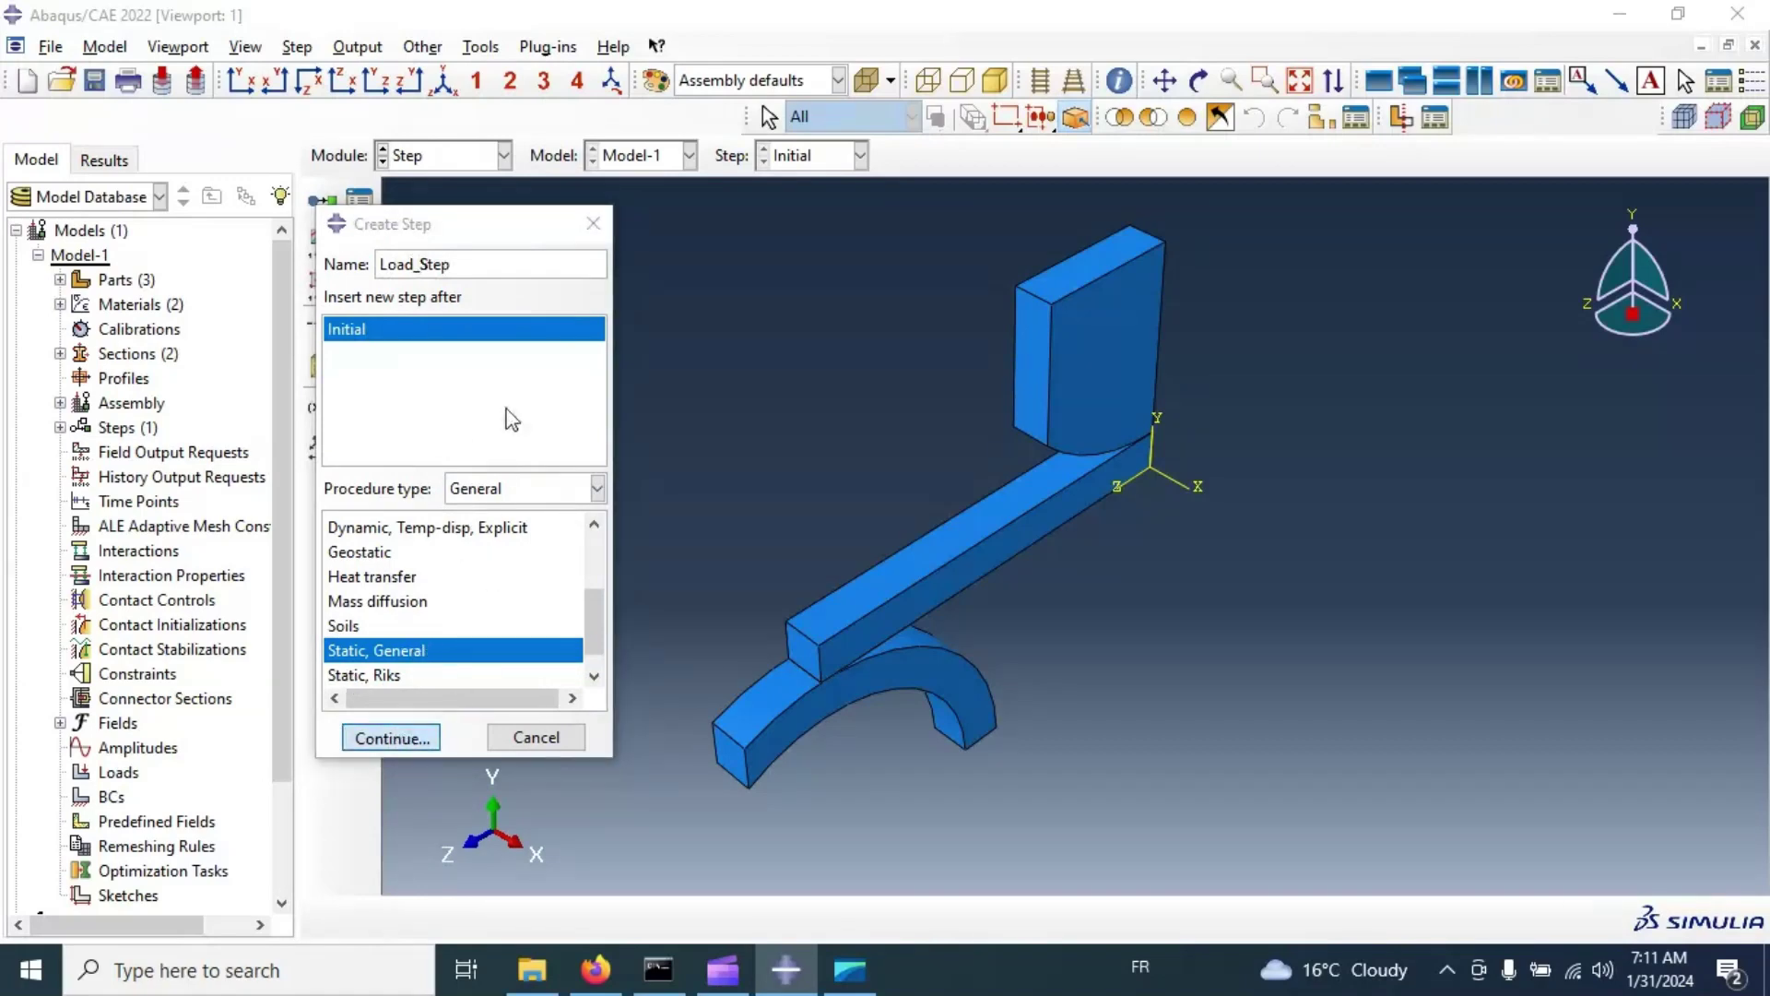
Step: Turn on Nlgeom for Load_Step and set automatic stabilization to Specify dissipated energy fraction
click(320, 363)
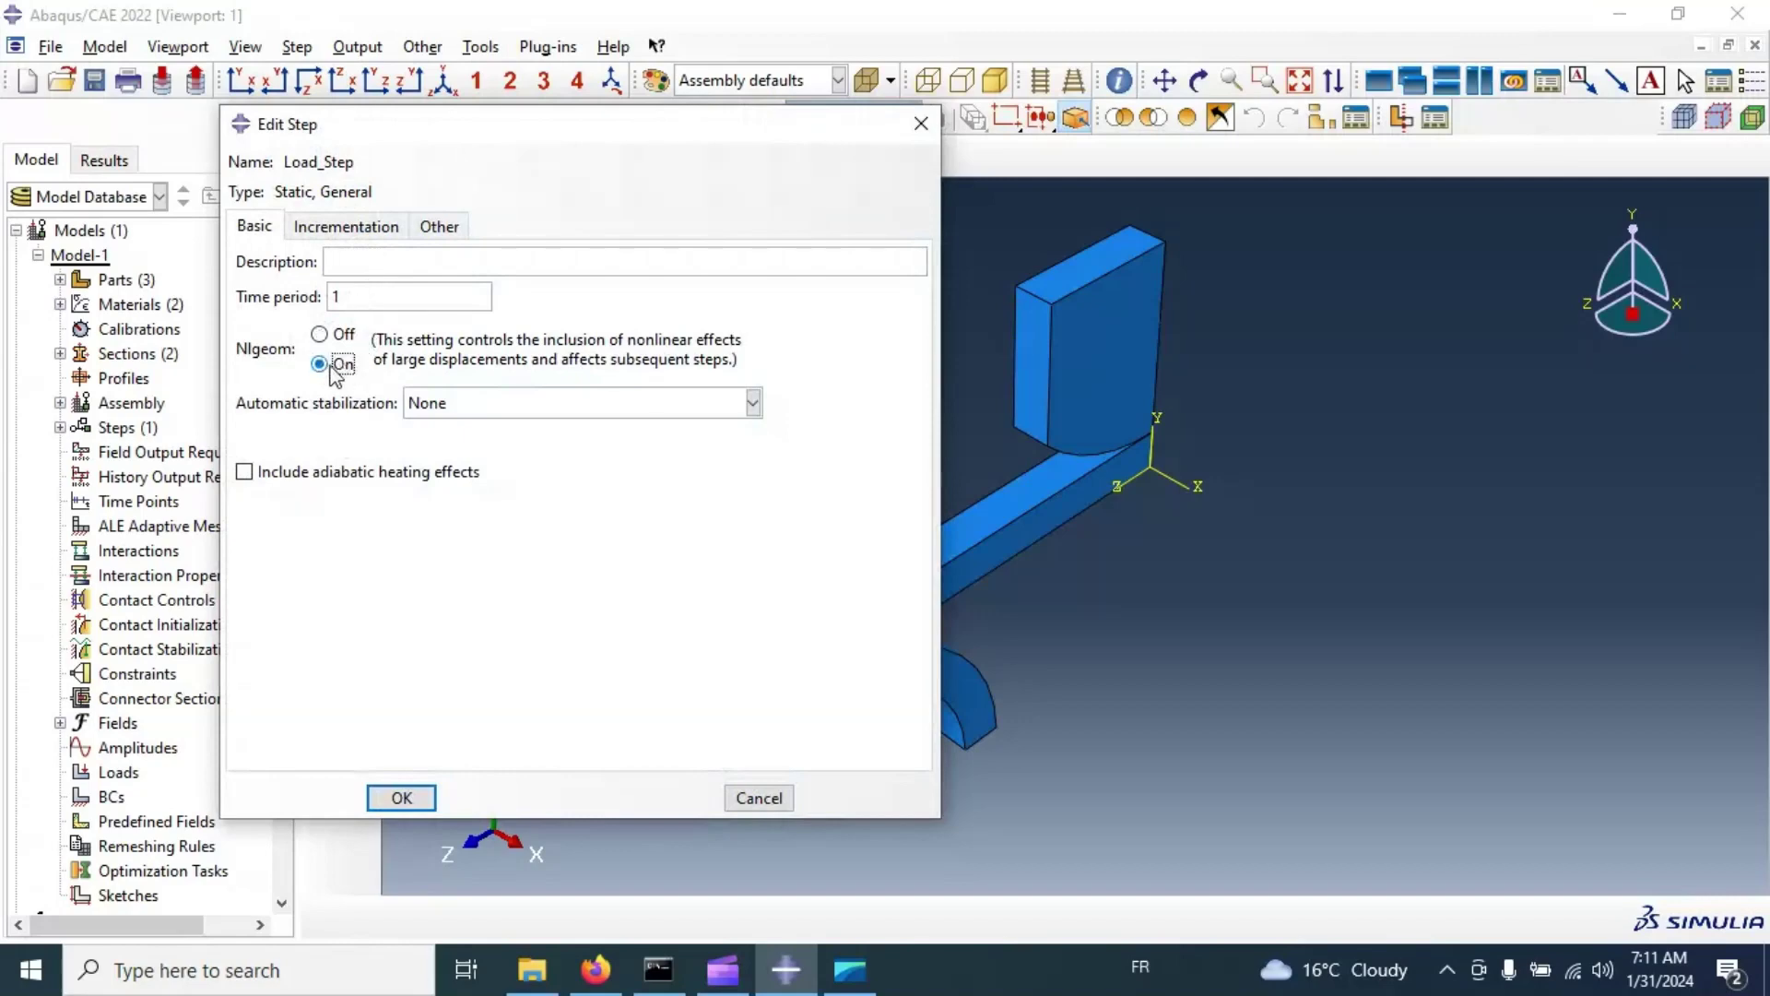
click(435, 405)
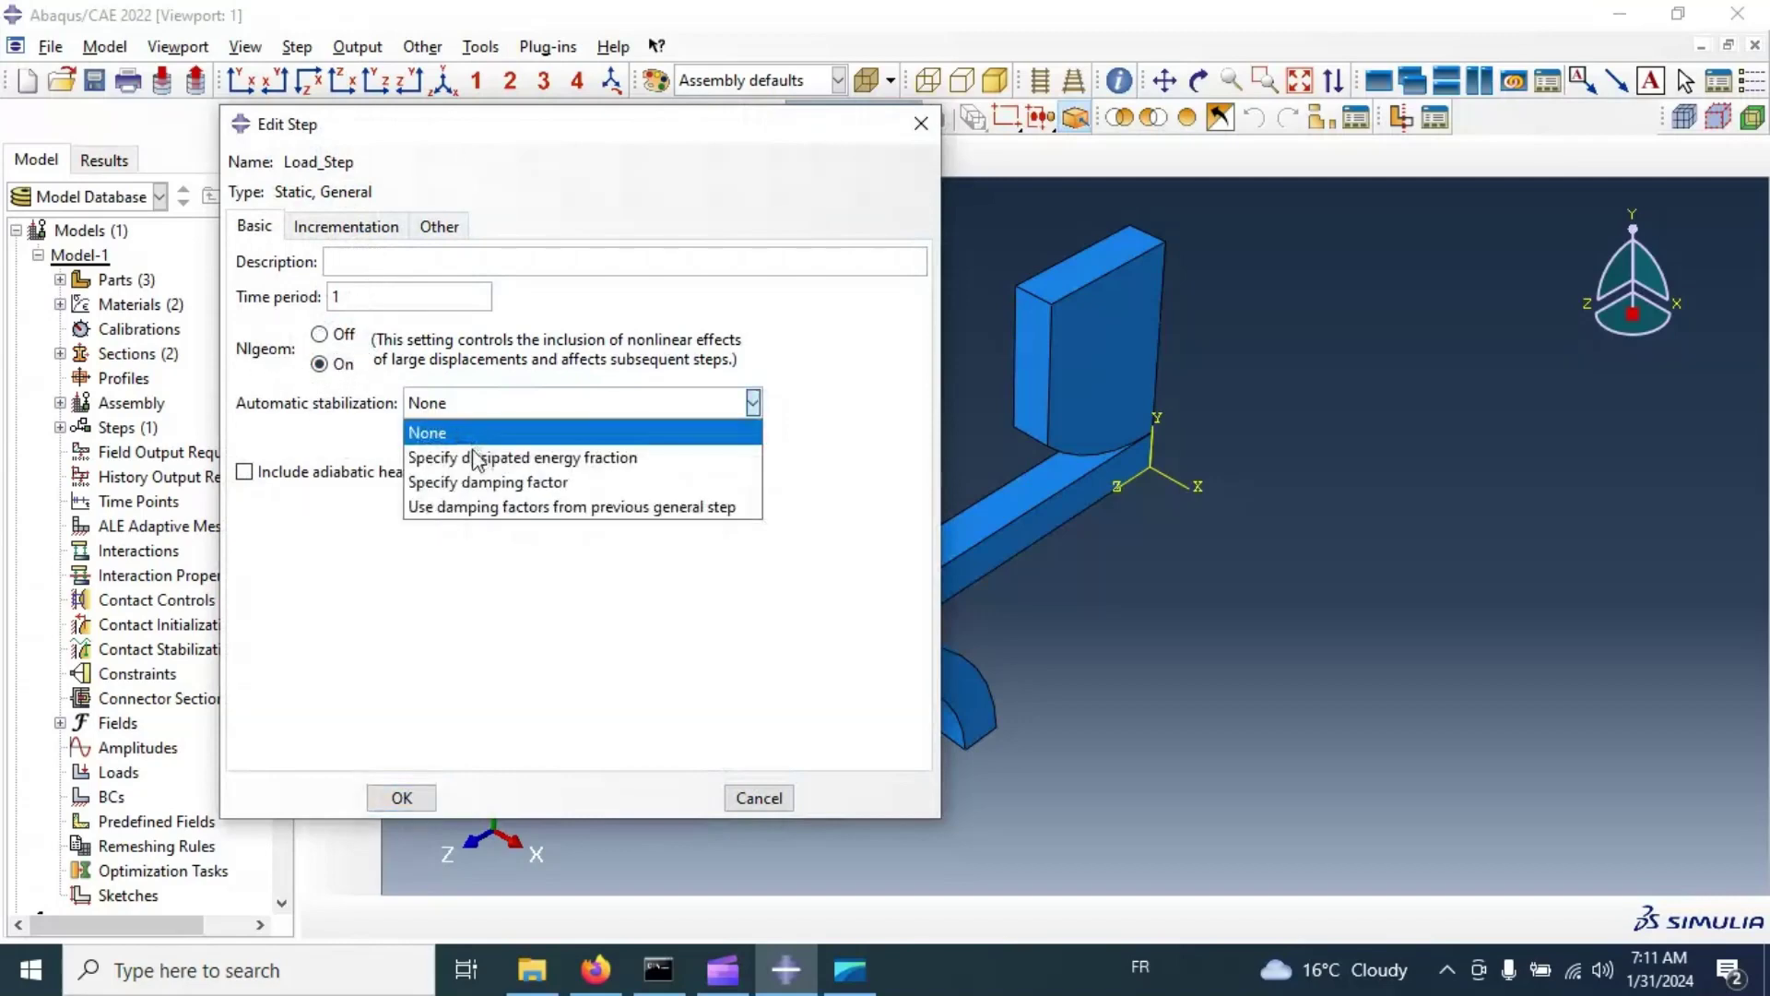
click(470, 457)
Step: Set Load_Step's incrementation to at most 1000000 increments, with initial size 0.01, minimum 1E-010 and maximum 0.1, and save the step
click(357, 230)
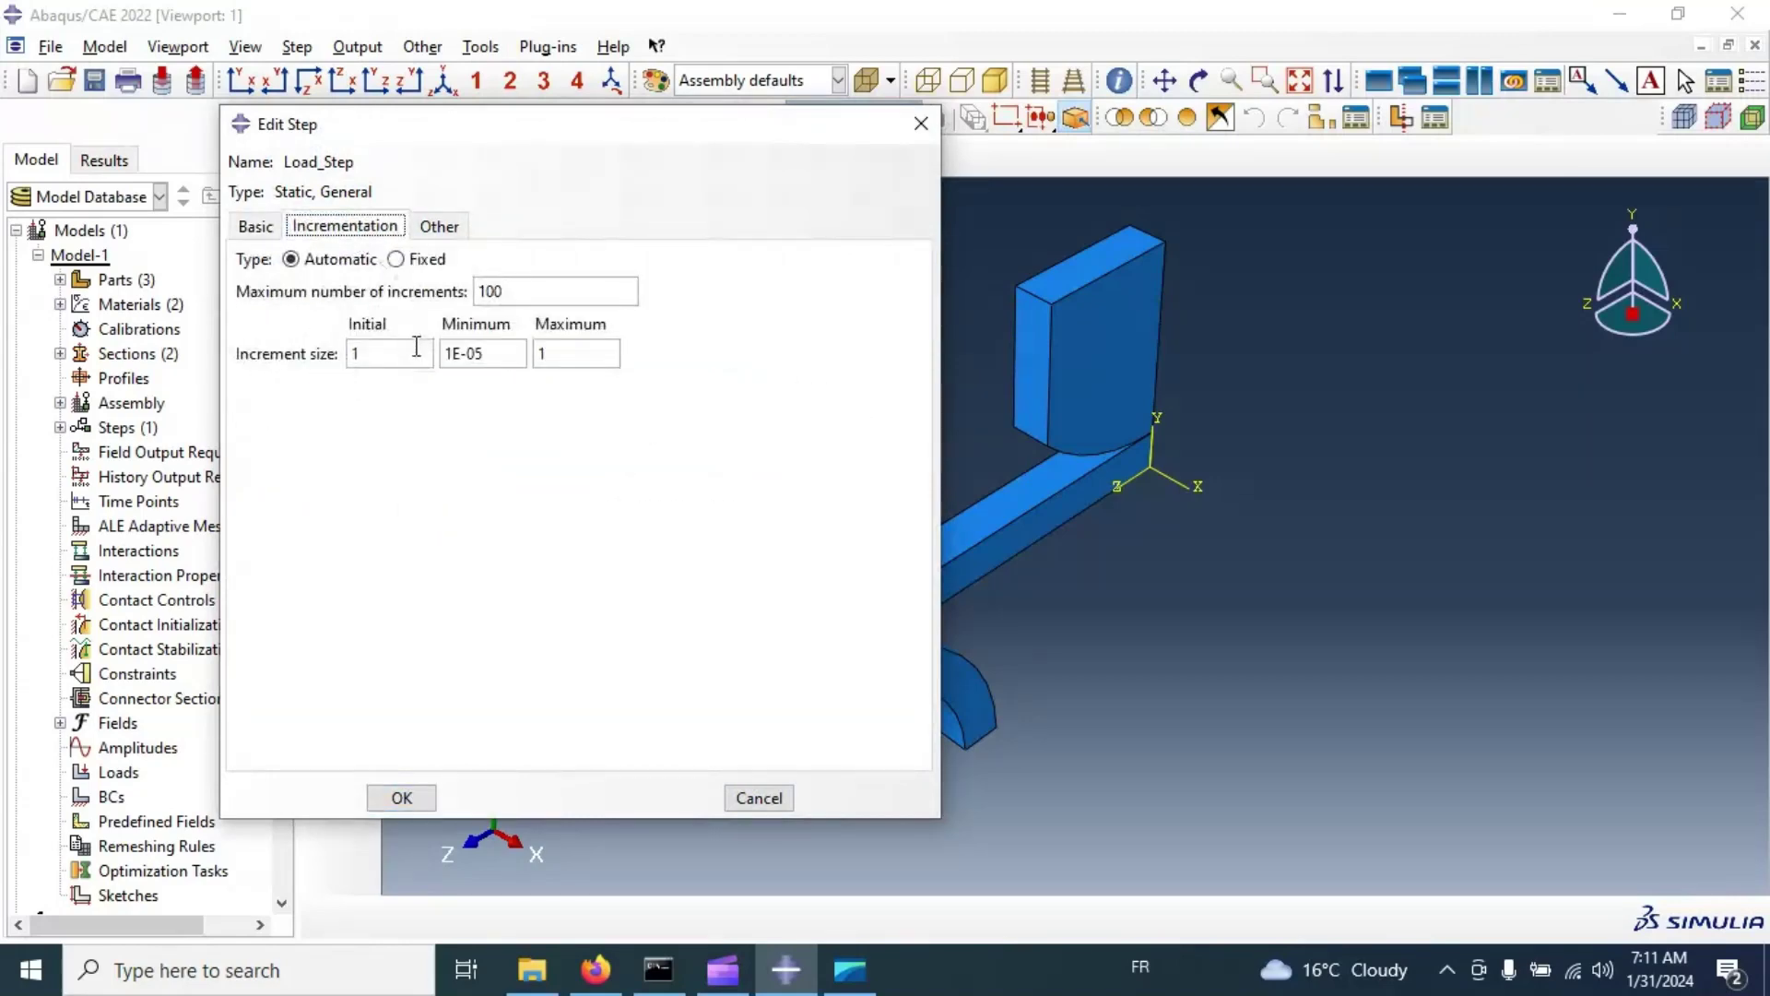
drag(403, 357, 351, 358)
text(00)
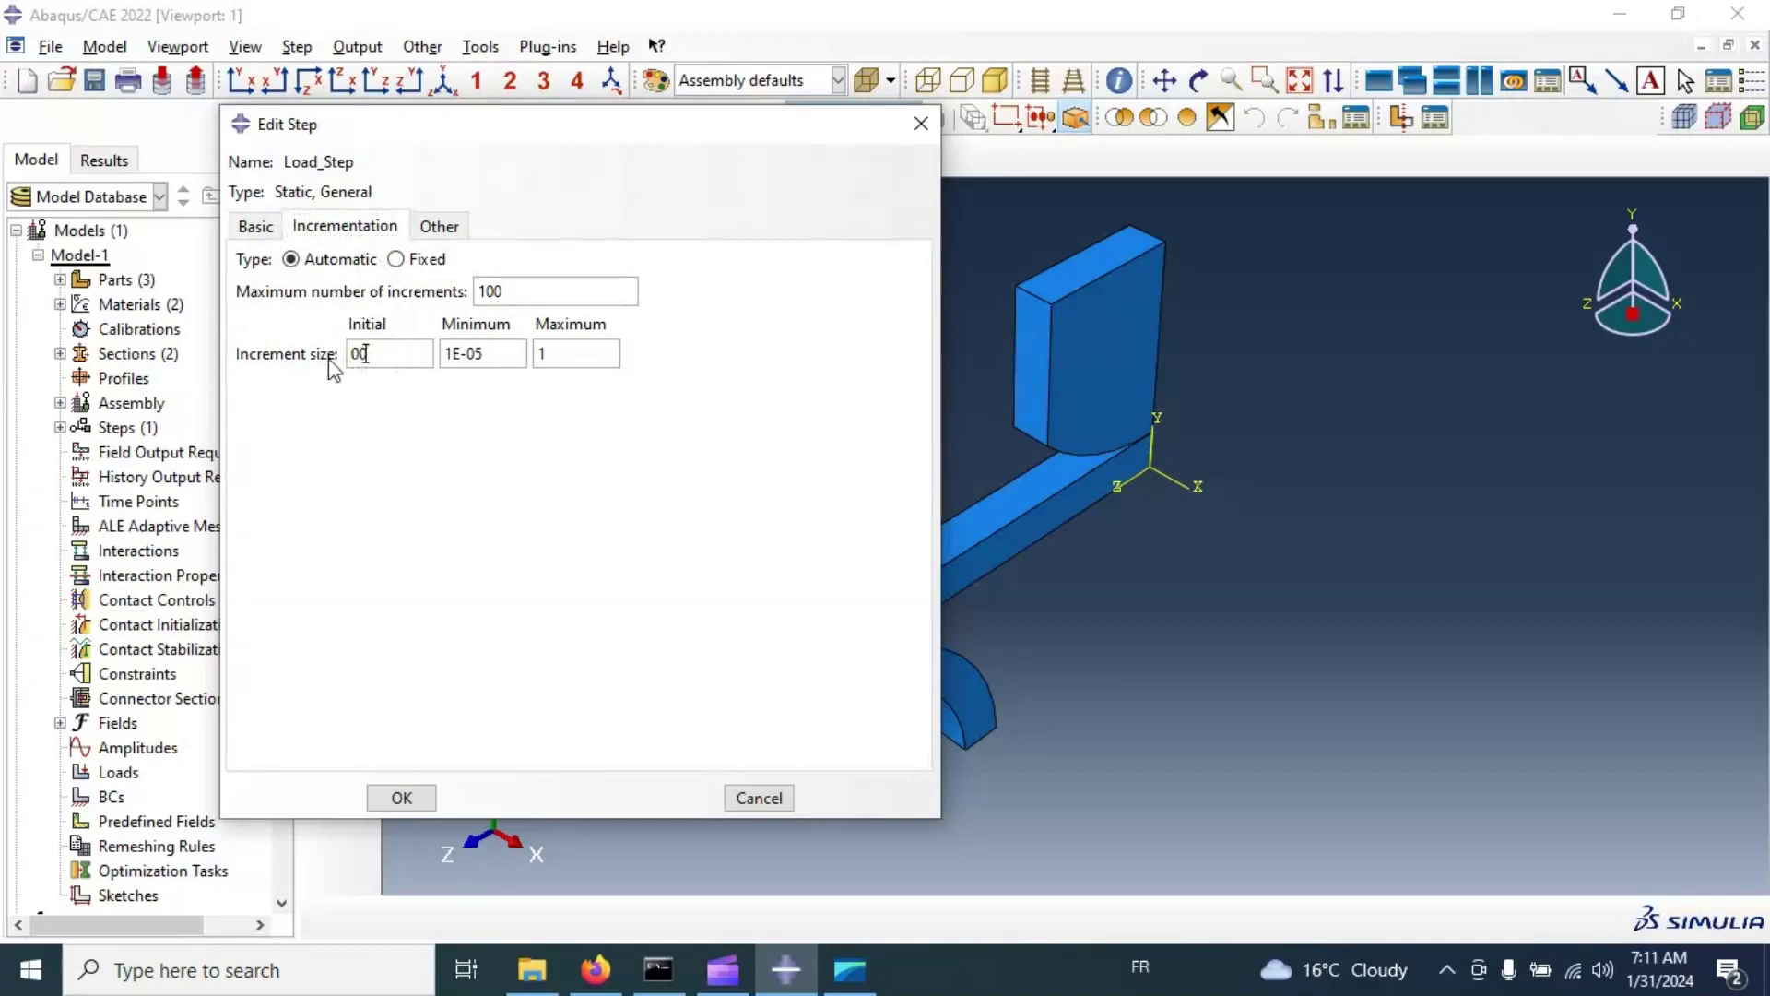
text(.01)
drag(572, 360, 537, 358)
text(0)
click(542, 290)
text(0000)
click(491, 353)
text(0)
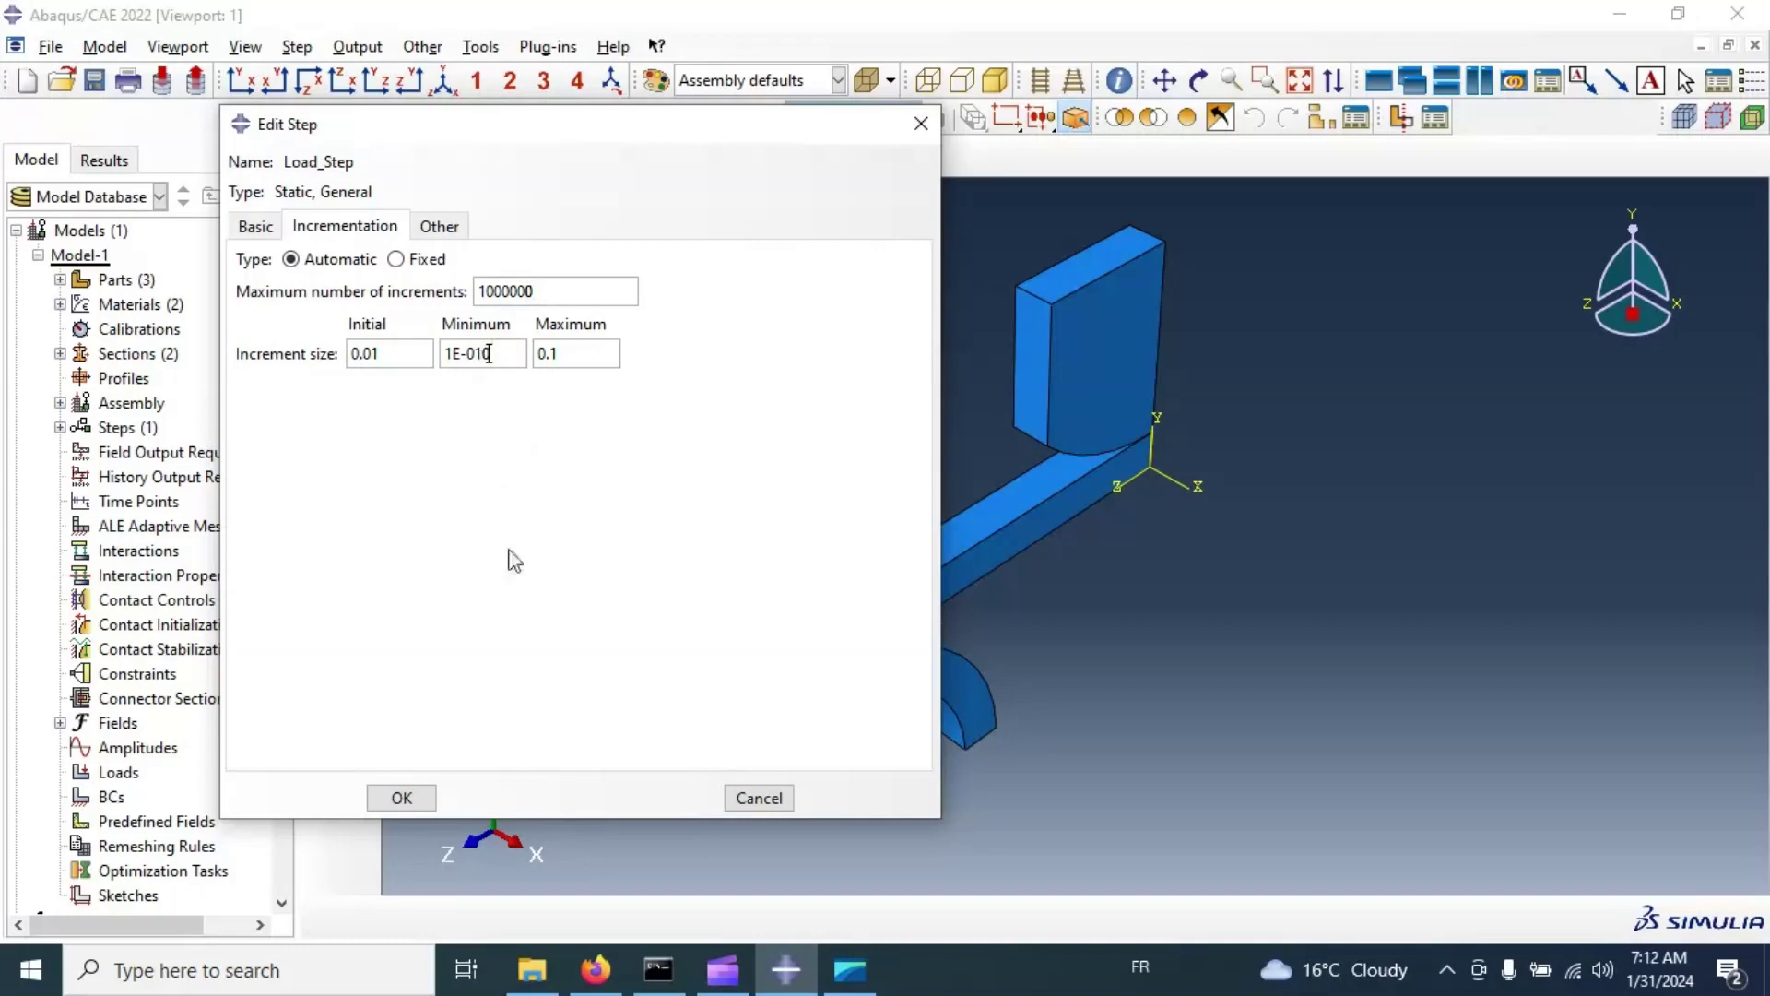
click(401, 798)
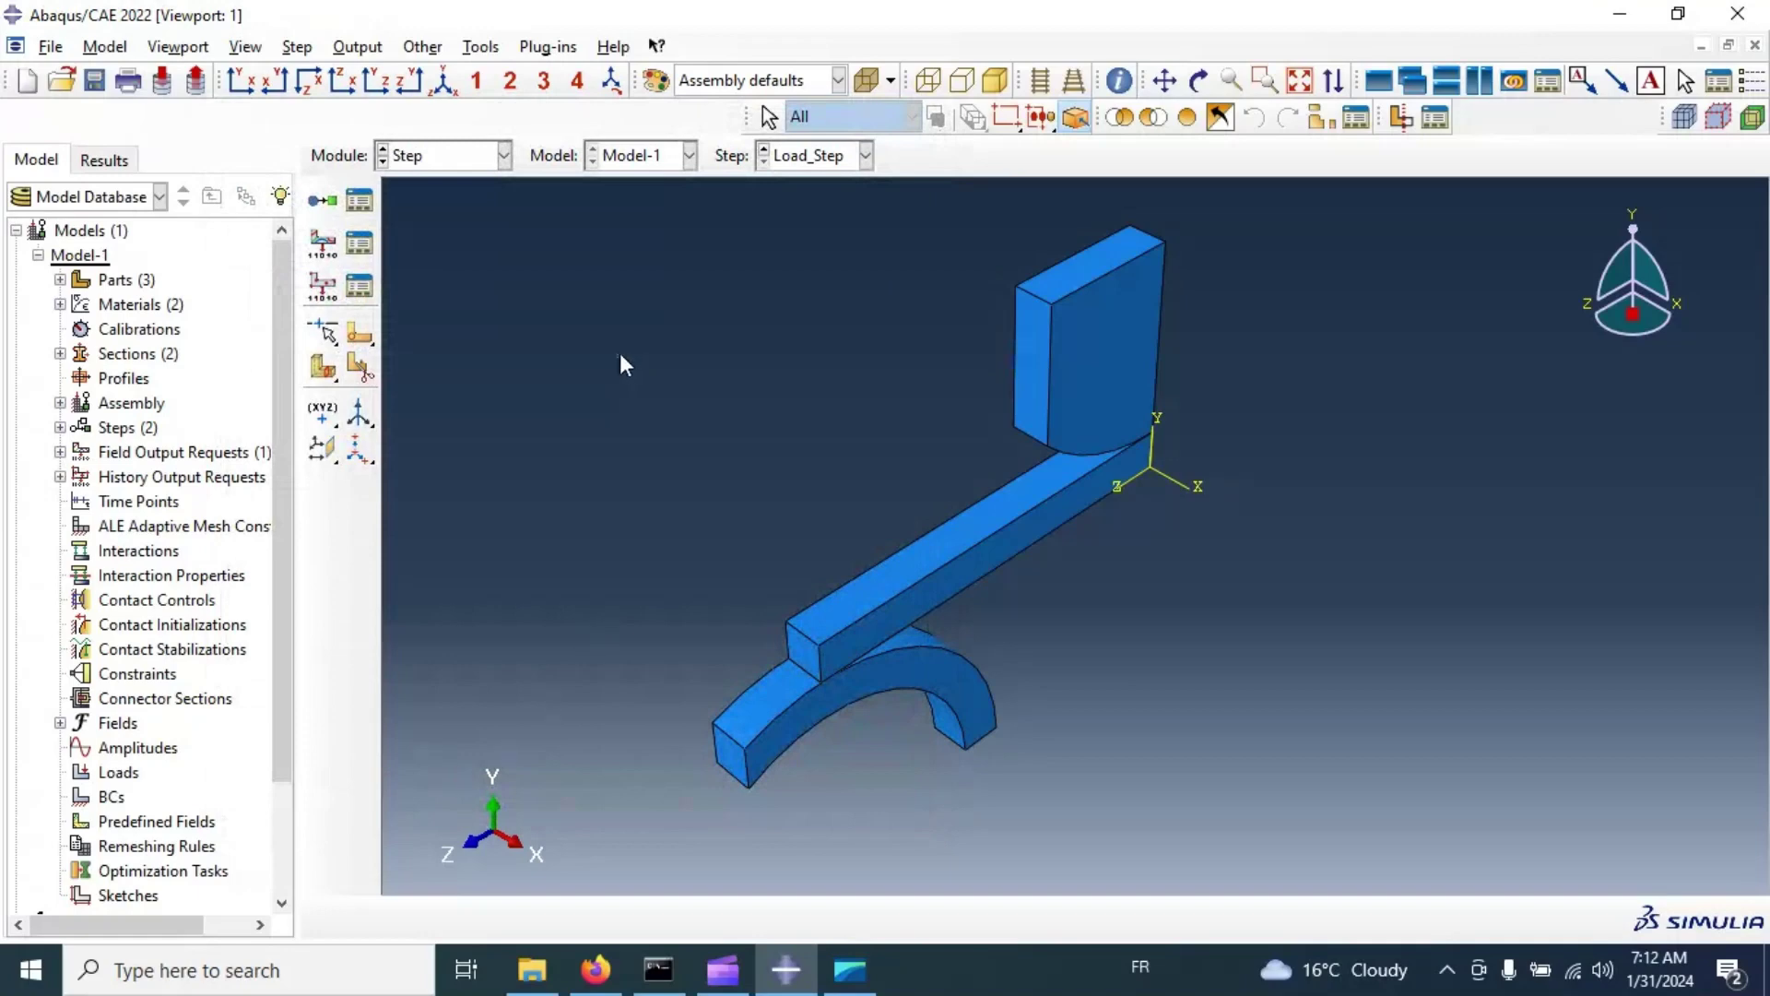
Step: Create a Static, General step named Unload_Step after Load_Step
click(323, 198)
click(416, 265)
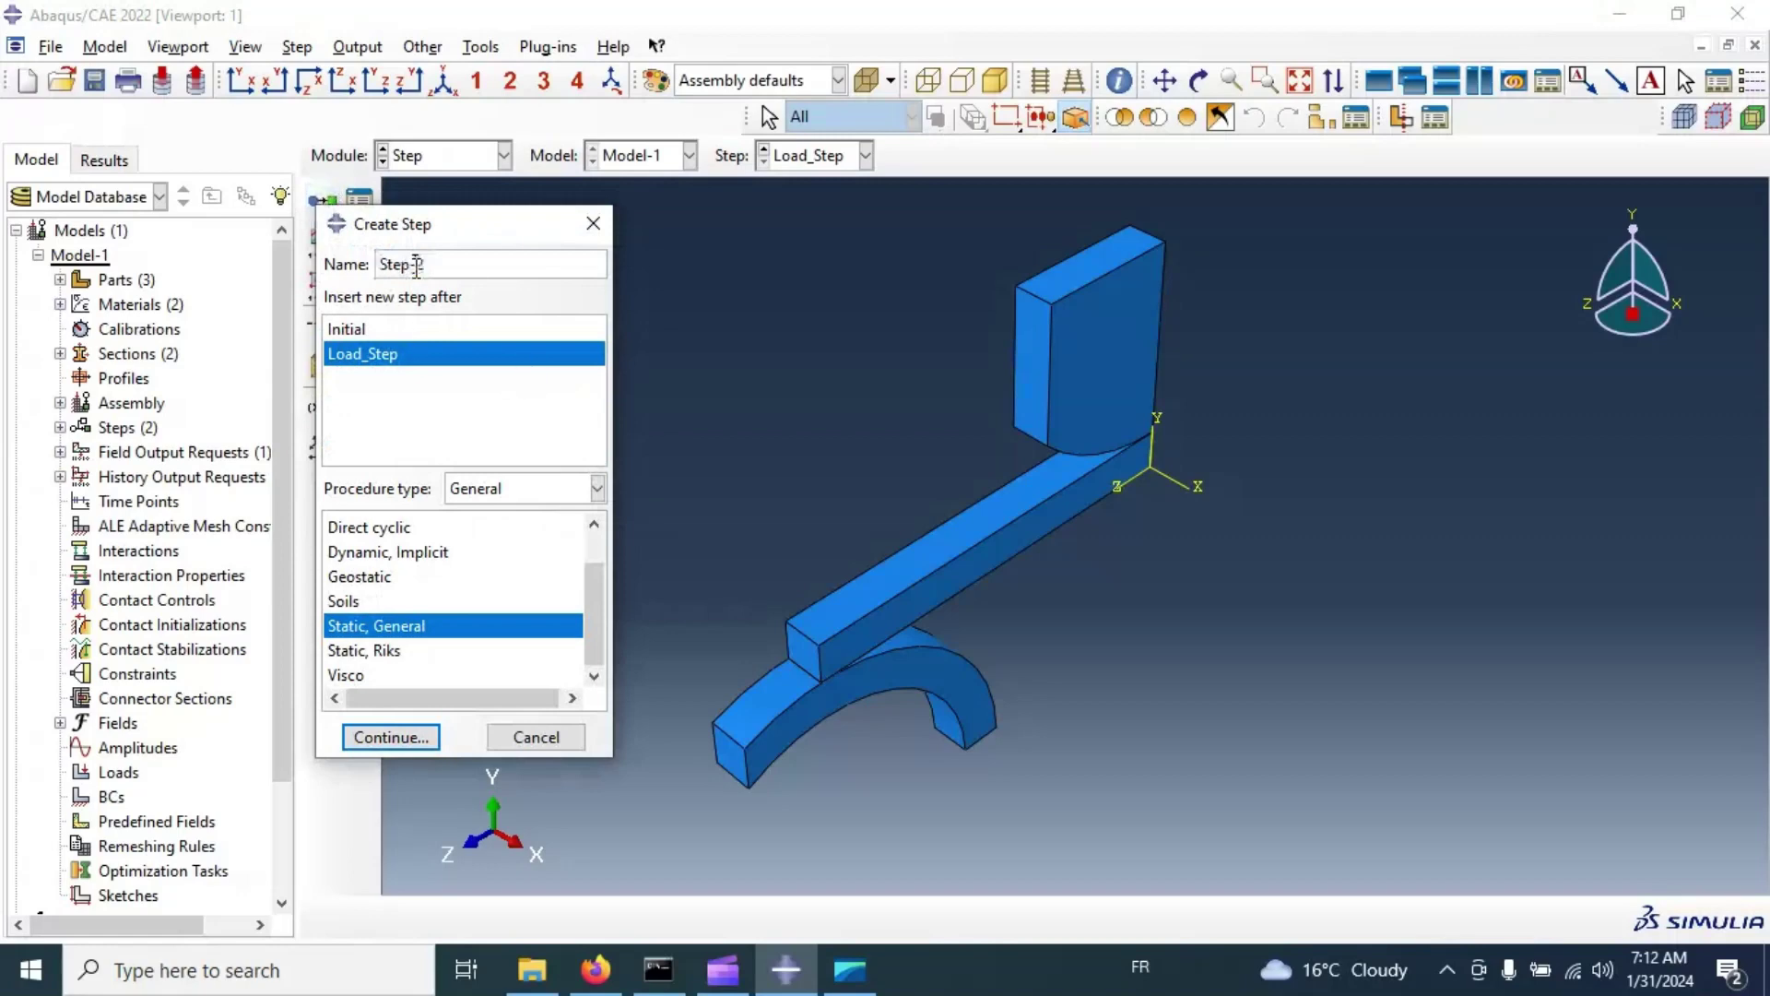
key(BackSpace)
key(BackSpace)
key(Left)
text(Unload_)
click(391, 737)
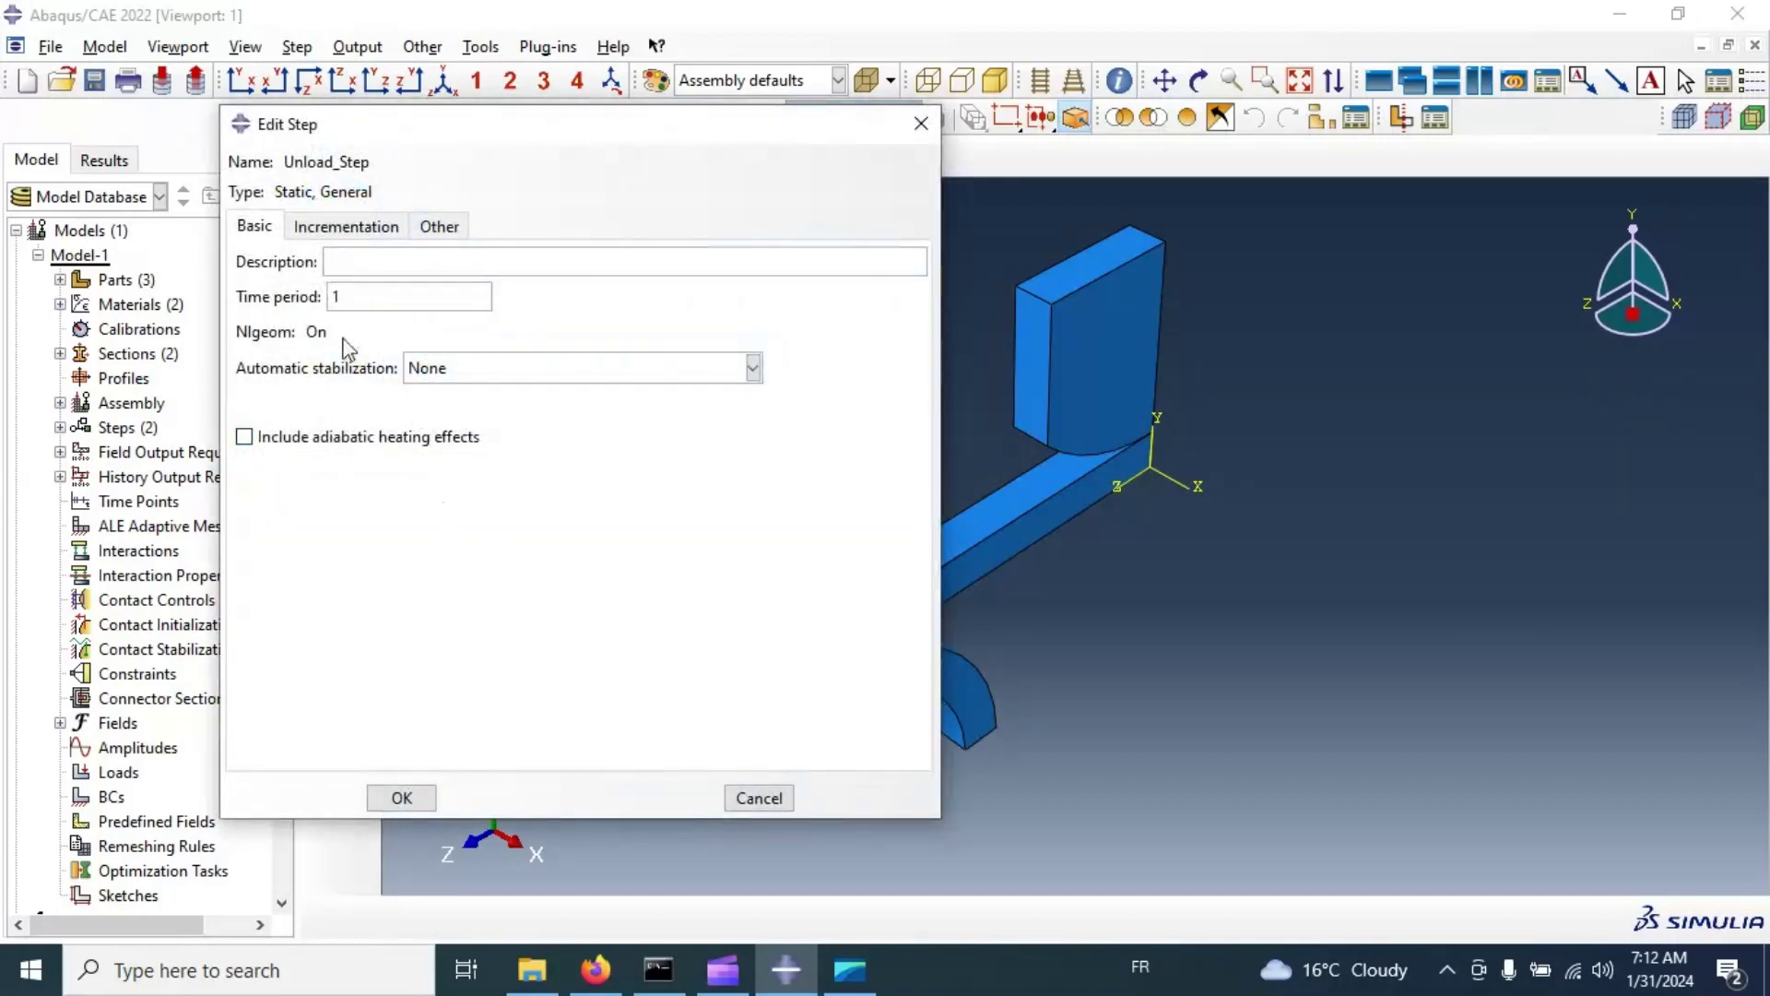
Step: Set Unload_Step's initial increment size to 0.1 and save the step
click(348, 228)
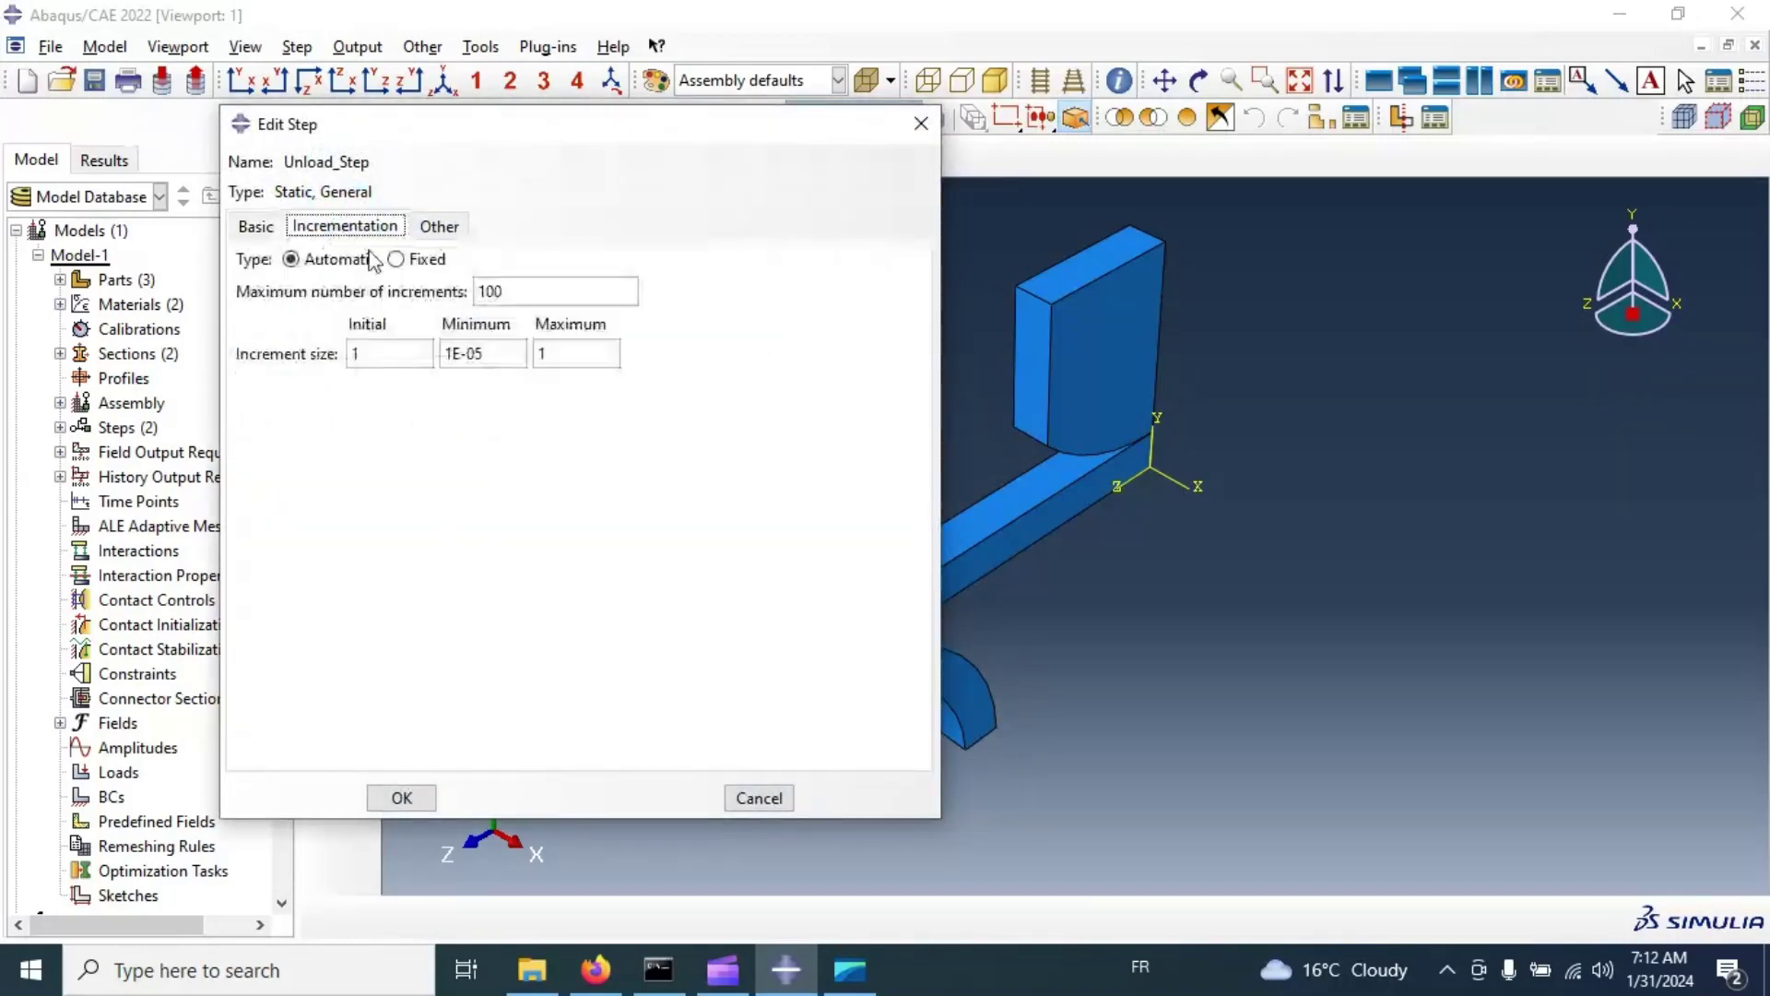
double_click(374, 353)
text(0.0)
key(BackSpace)
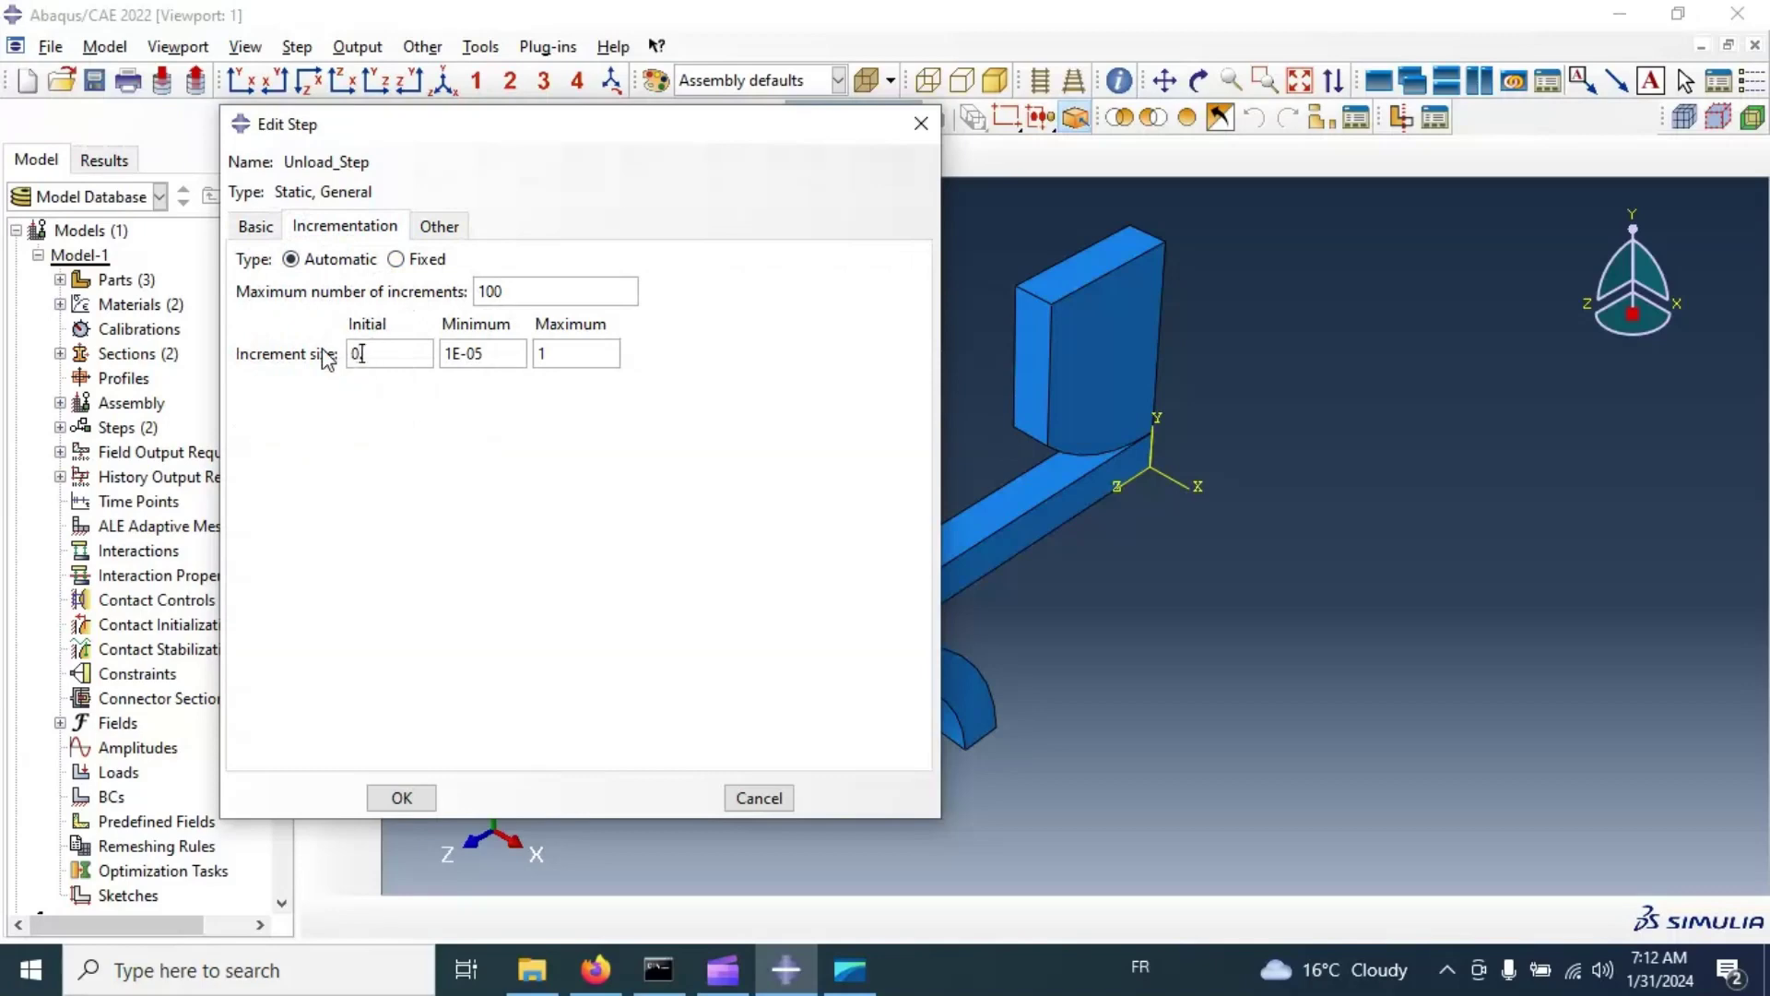
text(1)
click(401, 797)
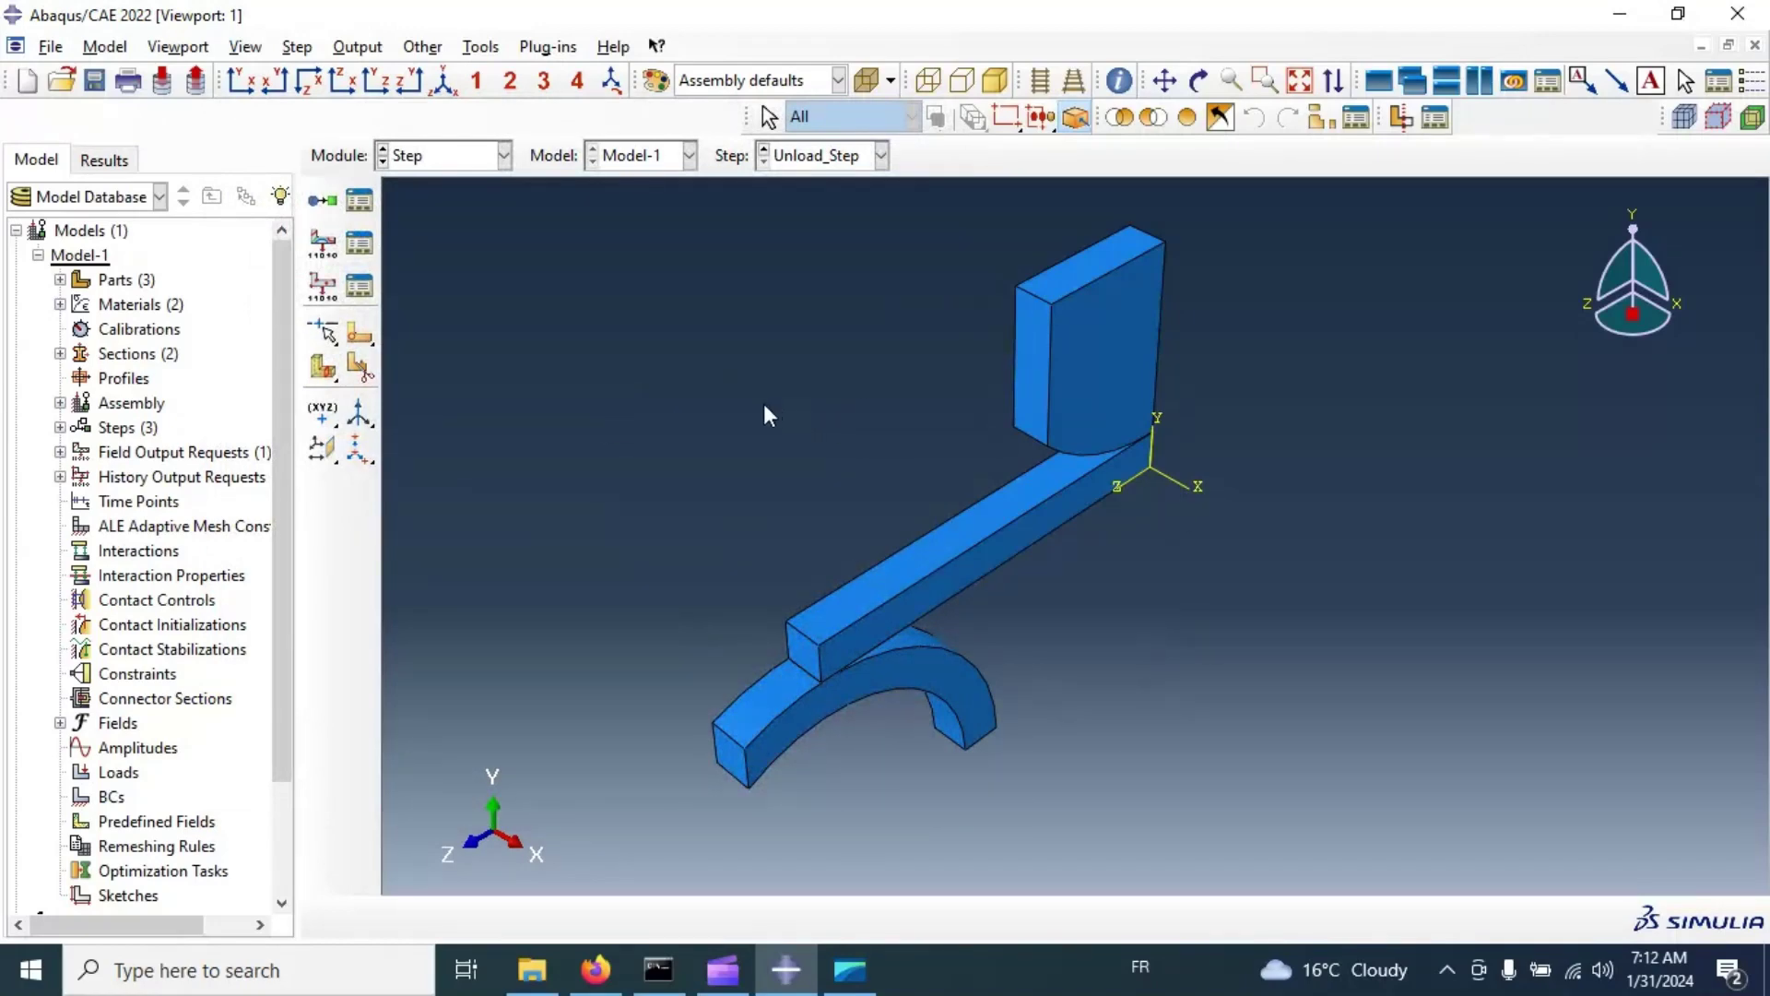
Step: In the Interaction module, create the contact property IntProp-1 with tangential and normal mechanical behavior
click(424, 164)
click(435, 283)
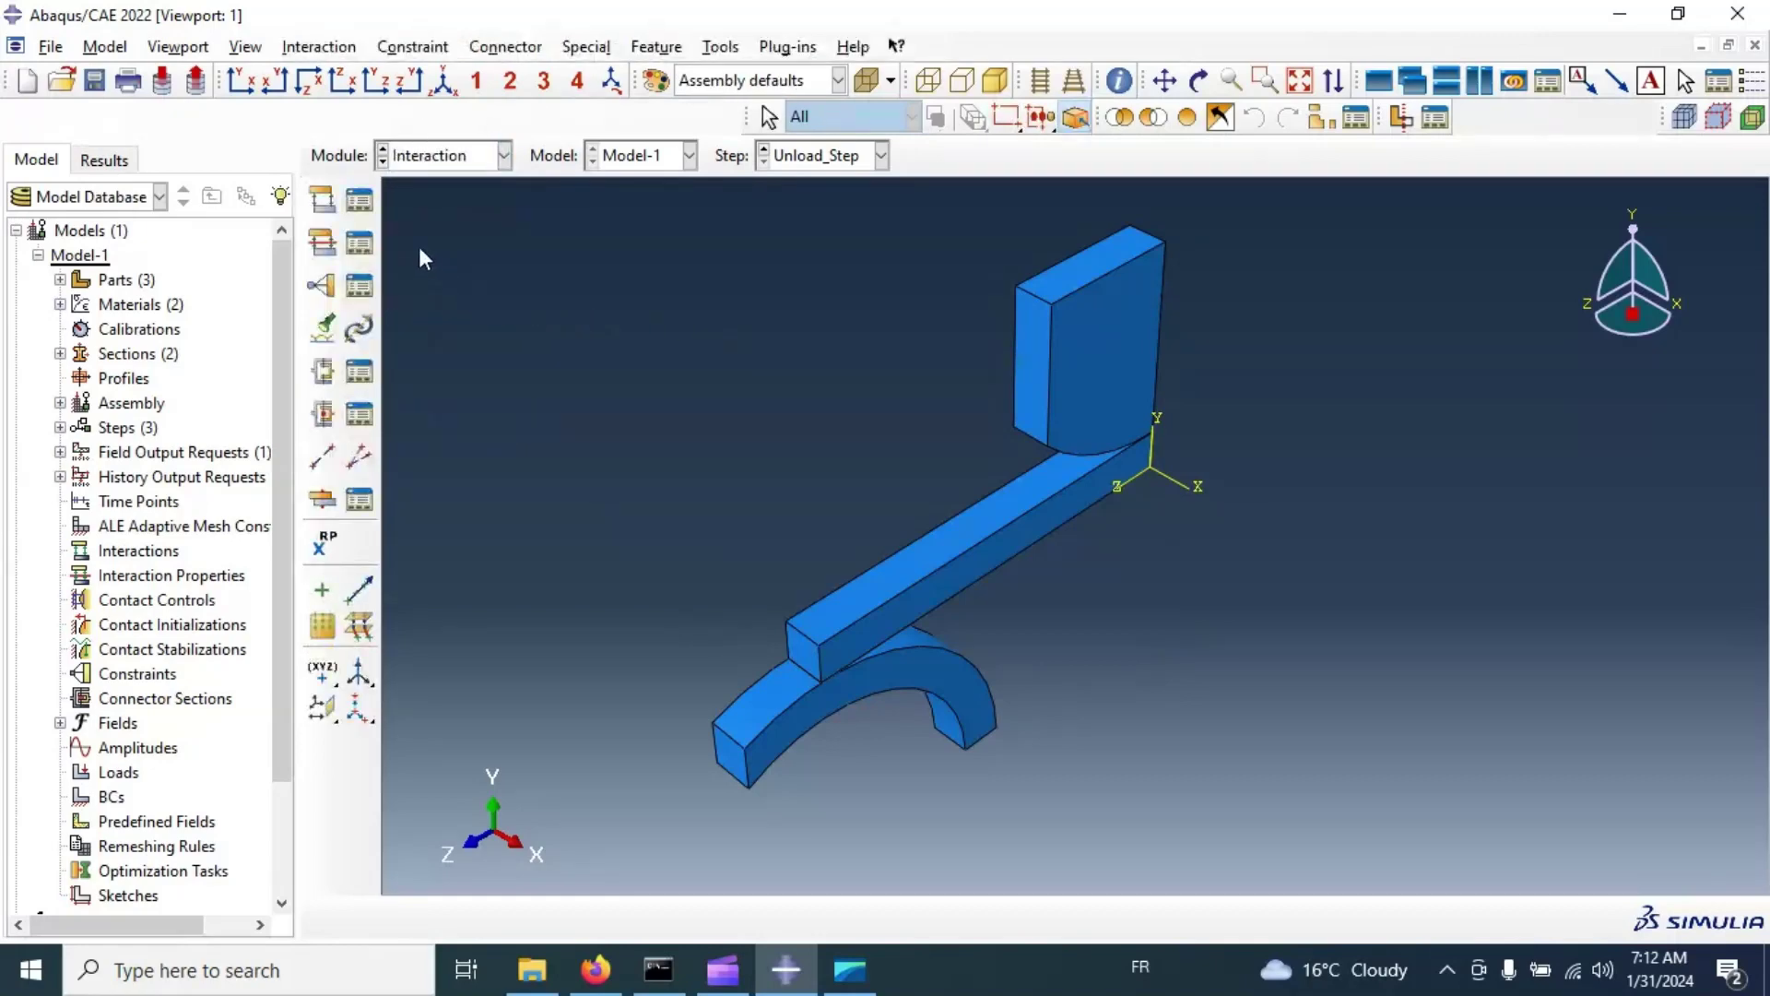
click(328, 241)
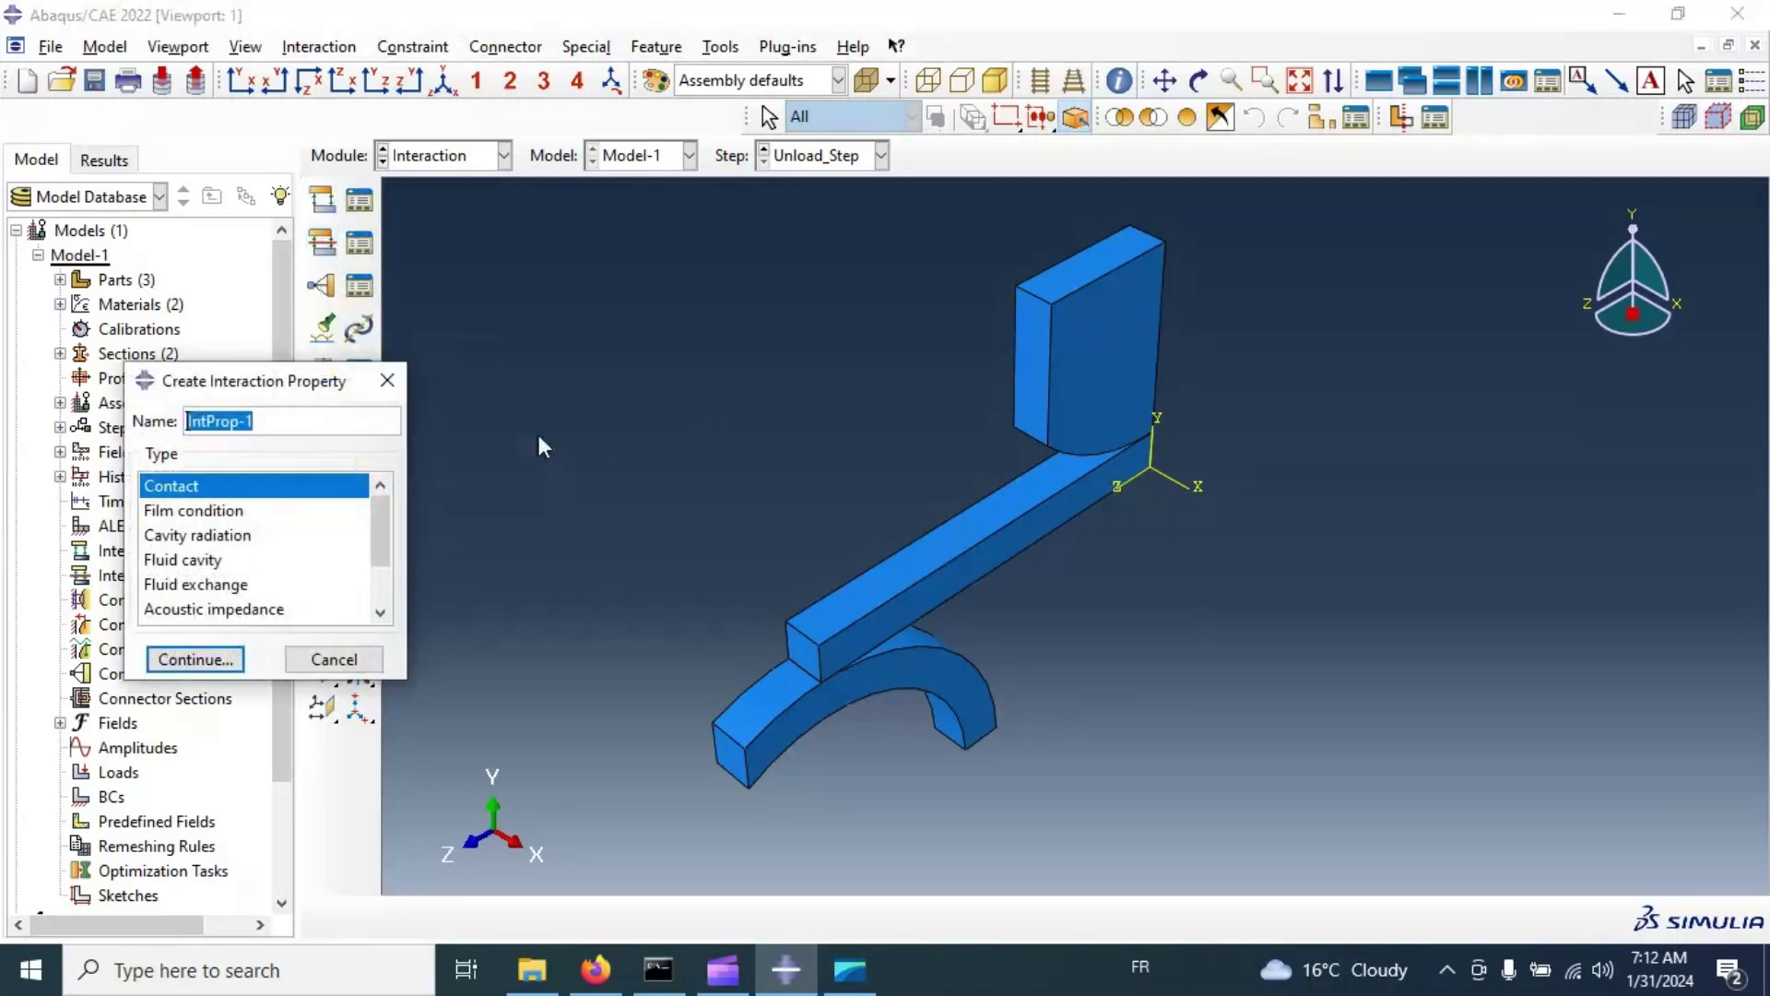
drag(313, 396, 597, 241)
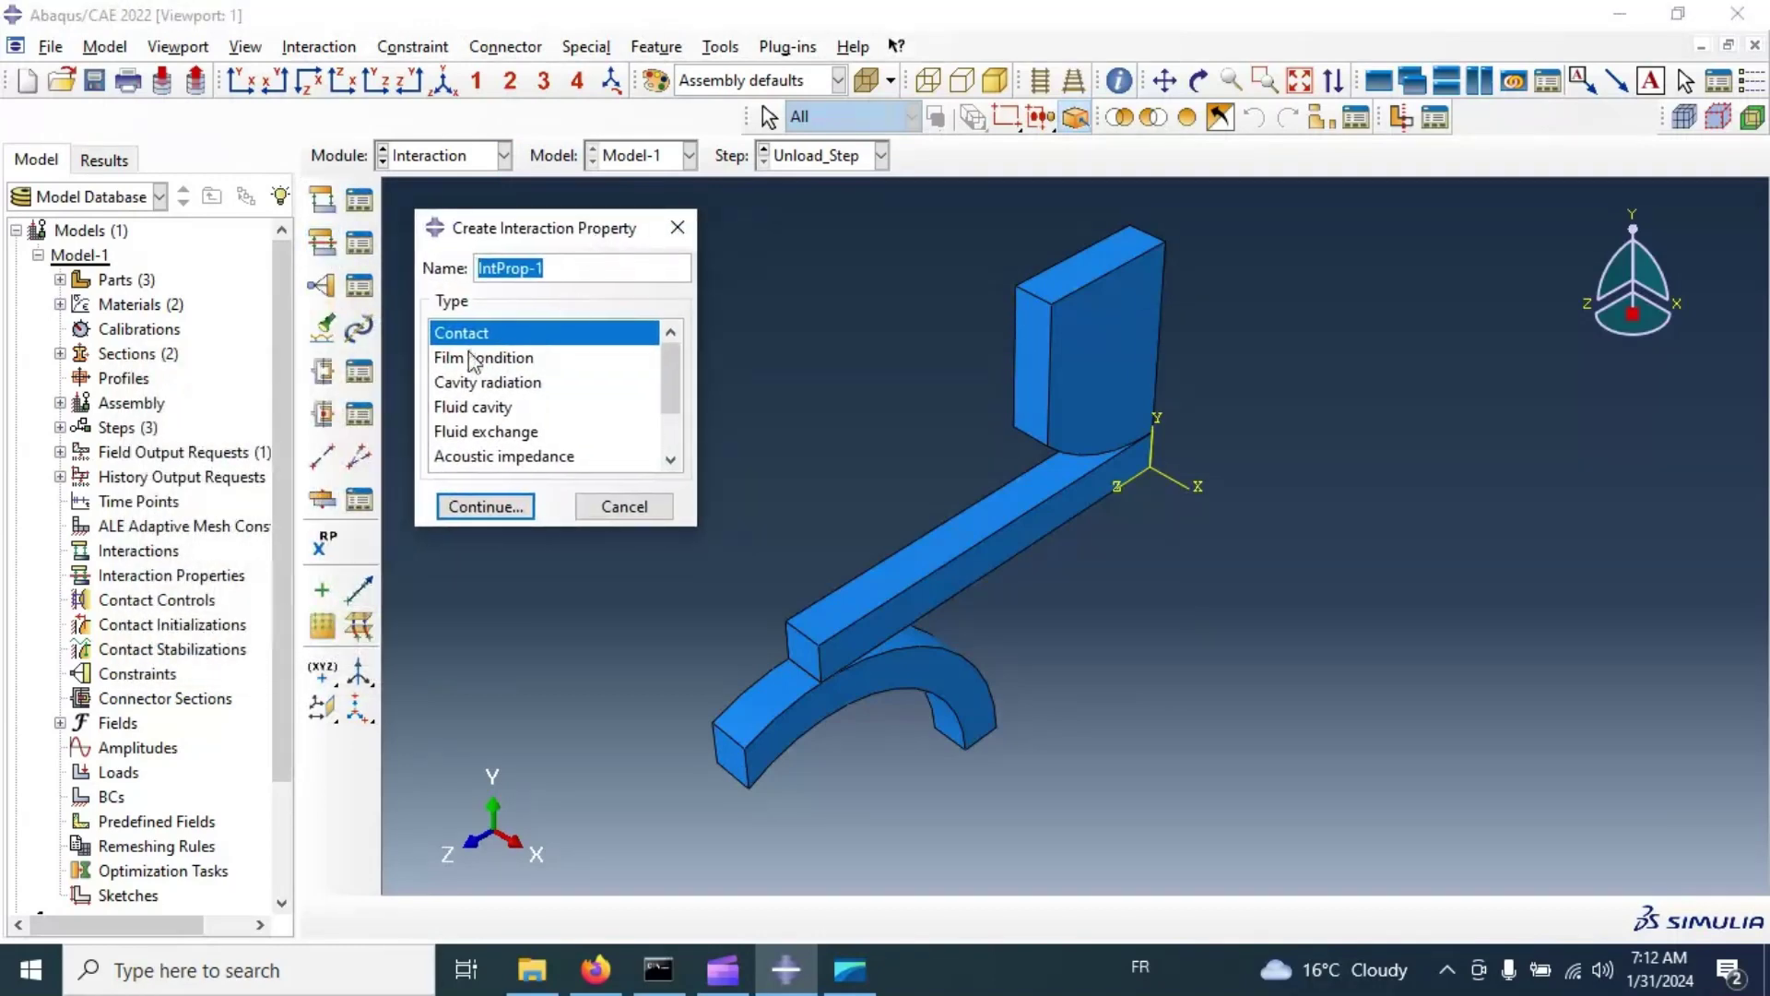
click(513, 509)
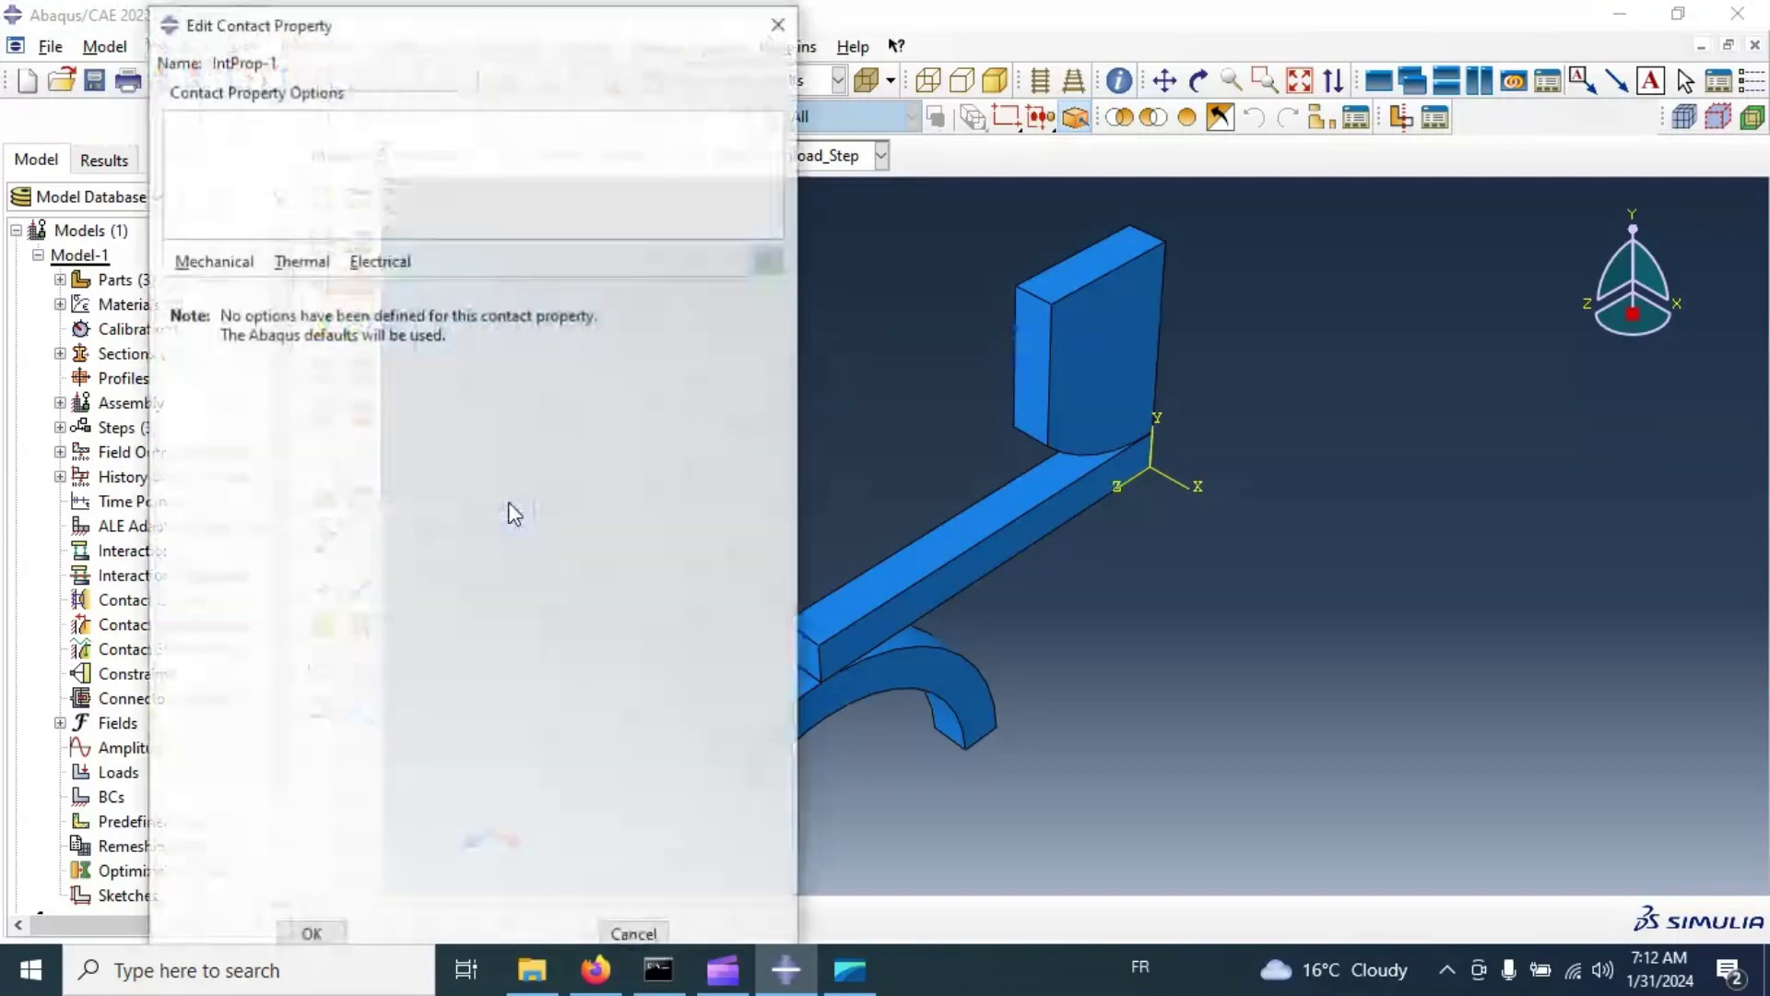
click(215, 260)
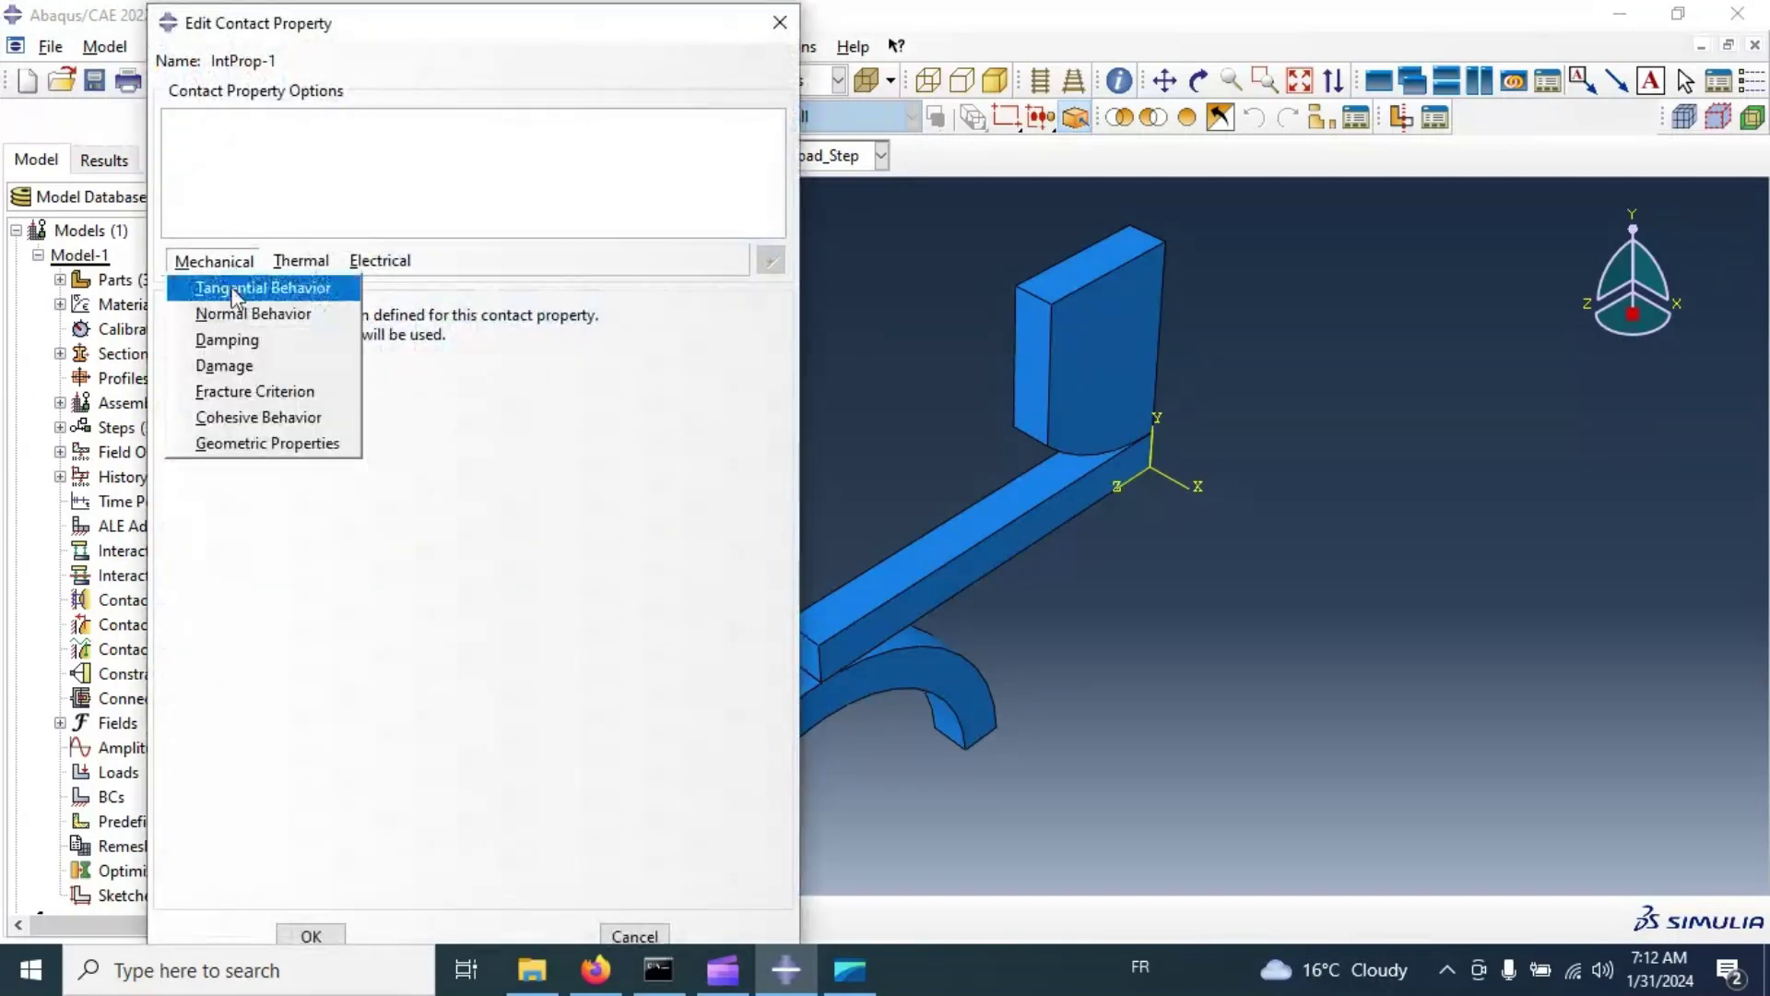
click(235, 290)
click(218, 262)
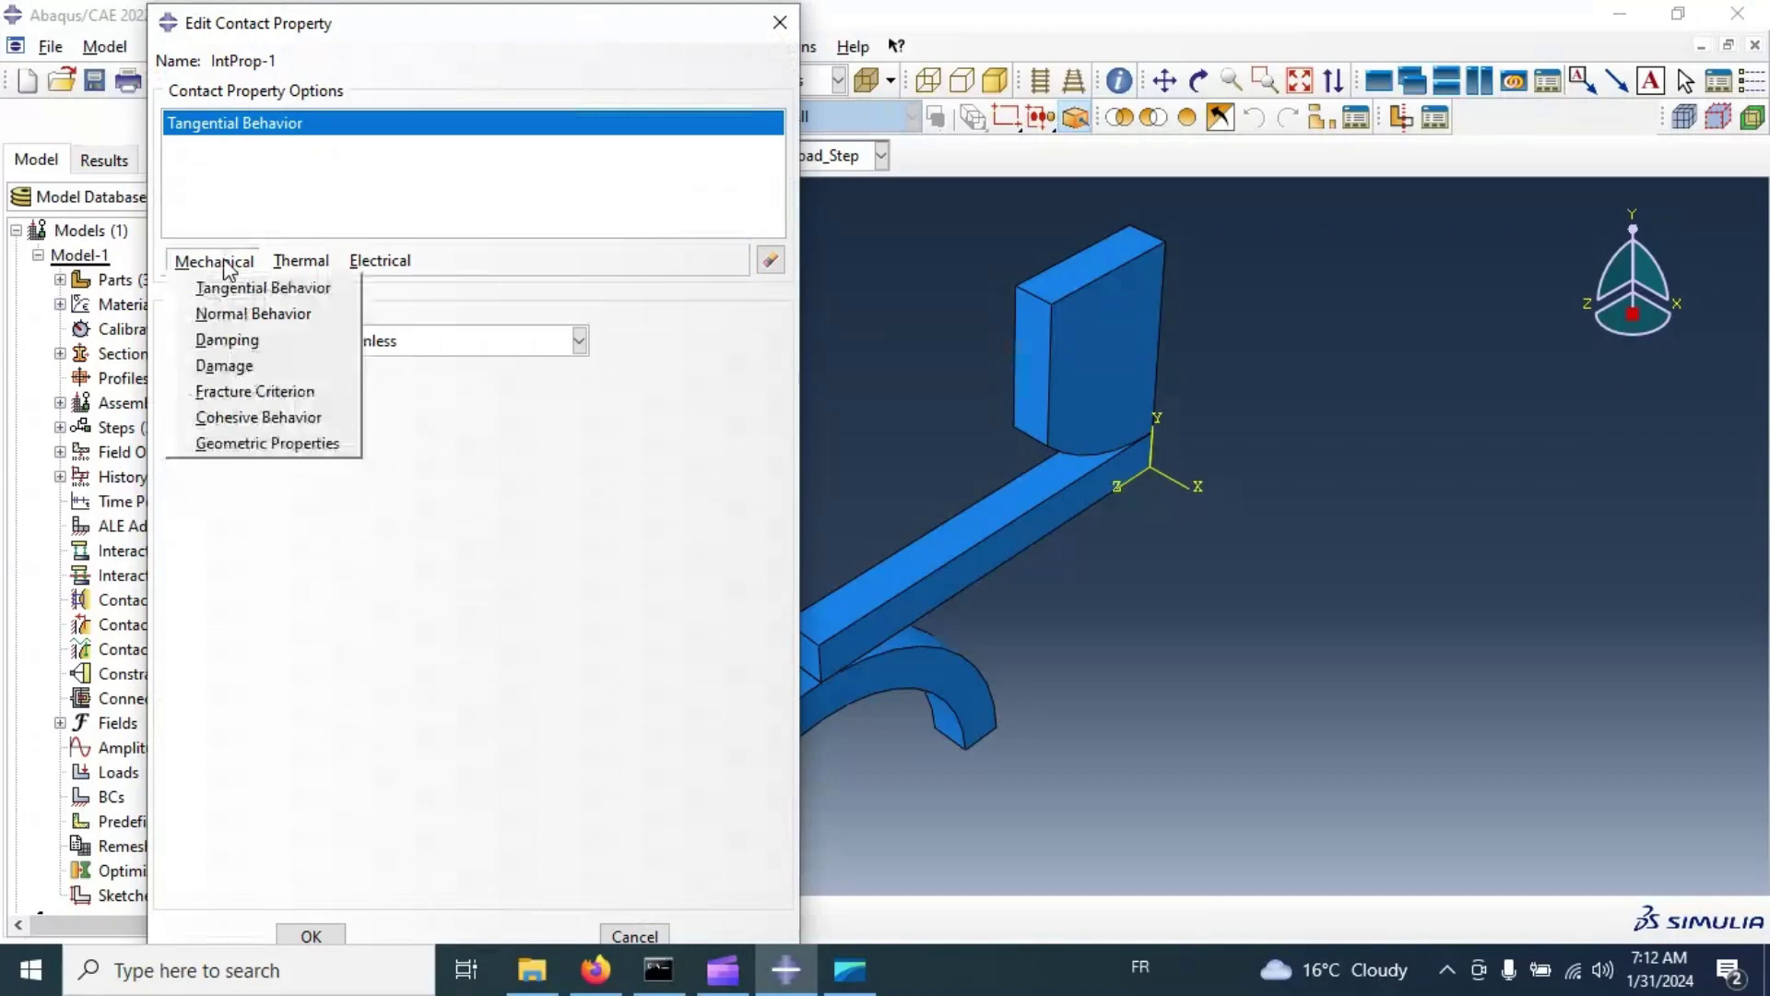
click(233, 316)
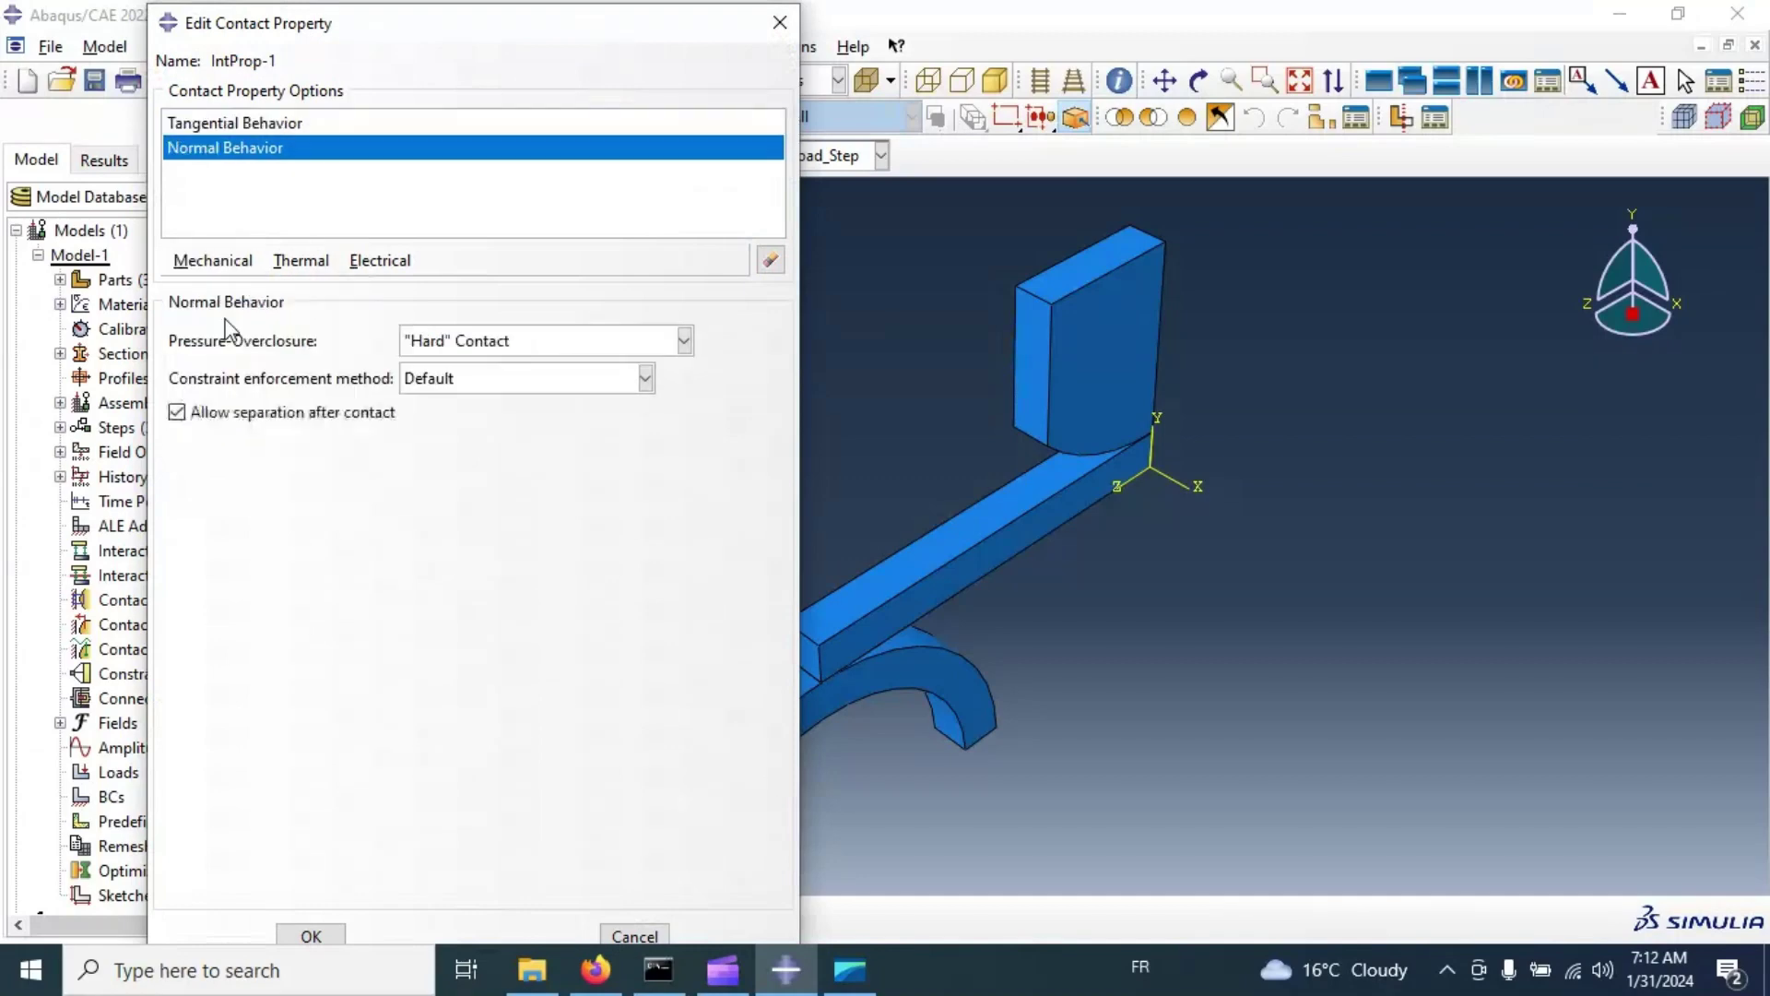
Step: Set the tangential friction formulation to Penalty, keep "Hard" Contact for the normal behavior, and save the contact property
click(251, 123)
click(407, 341)
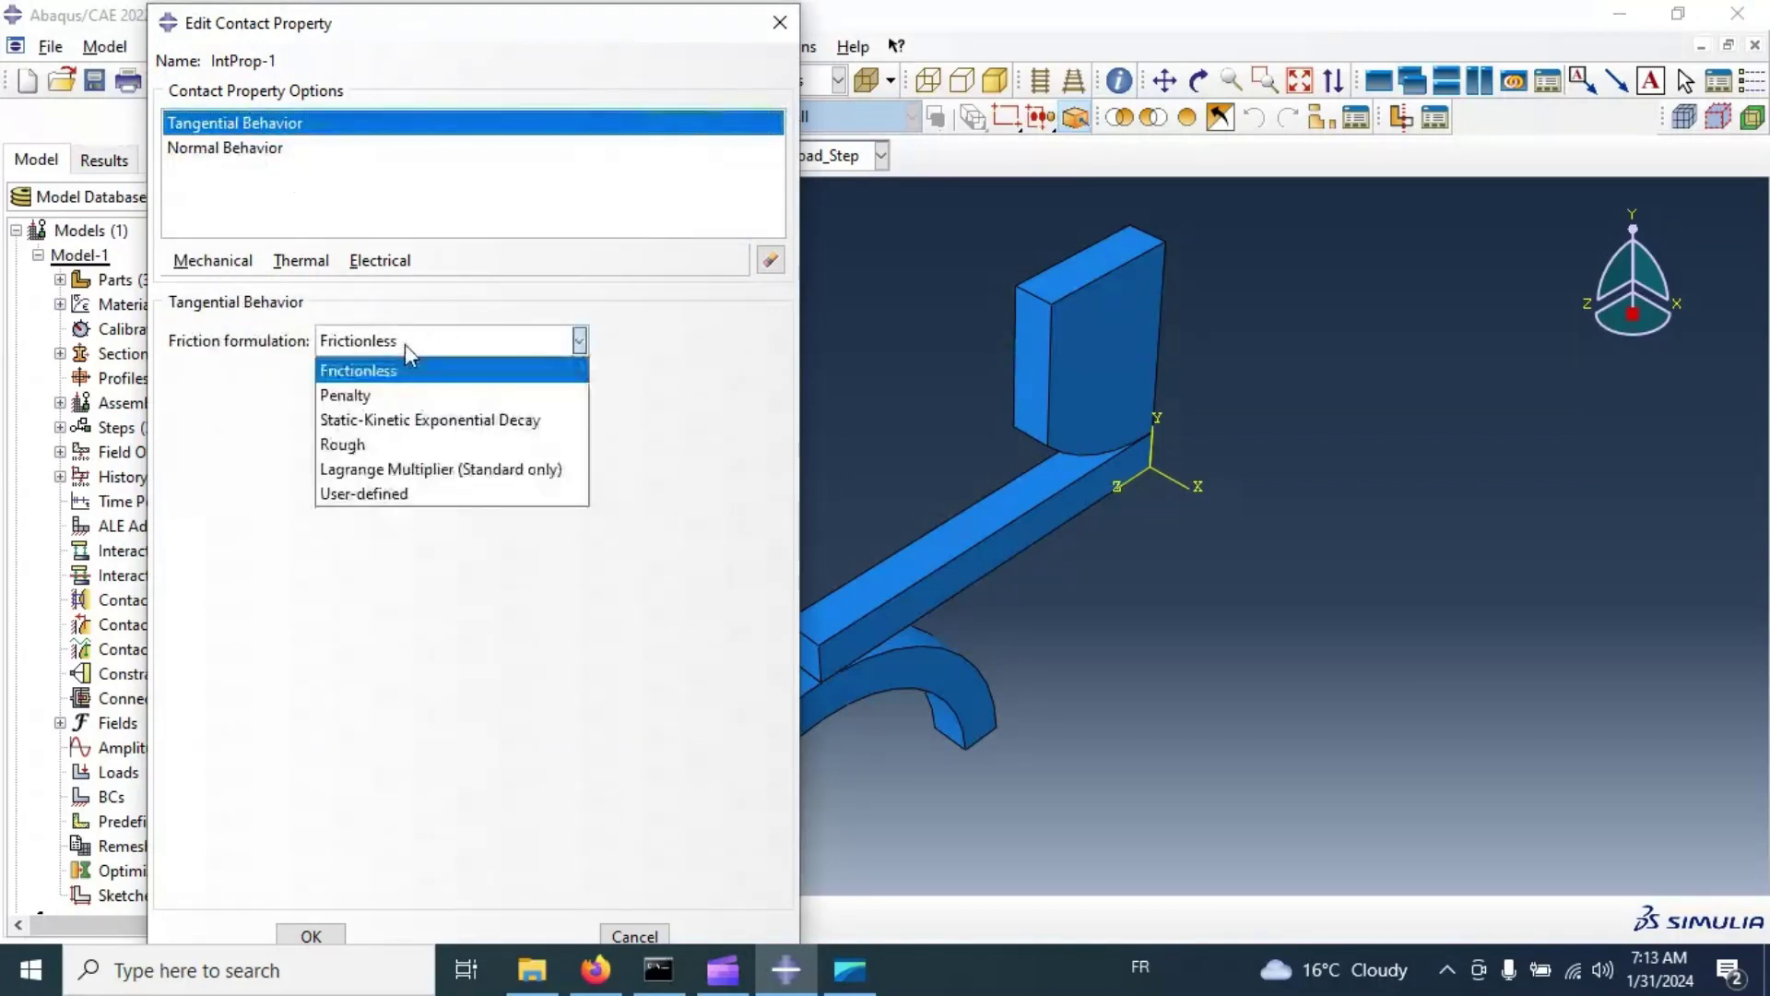
click(376, 395)
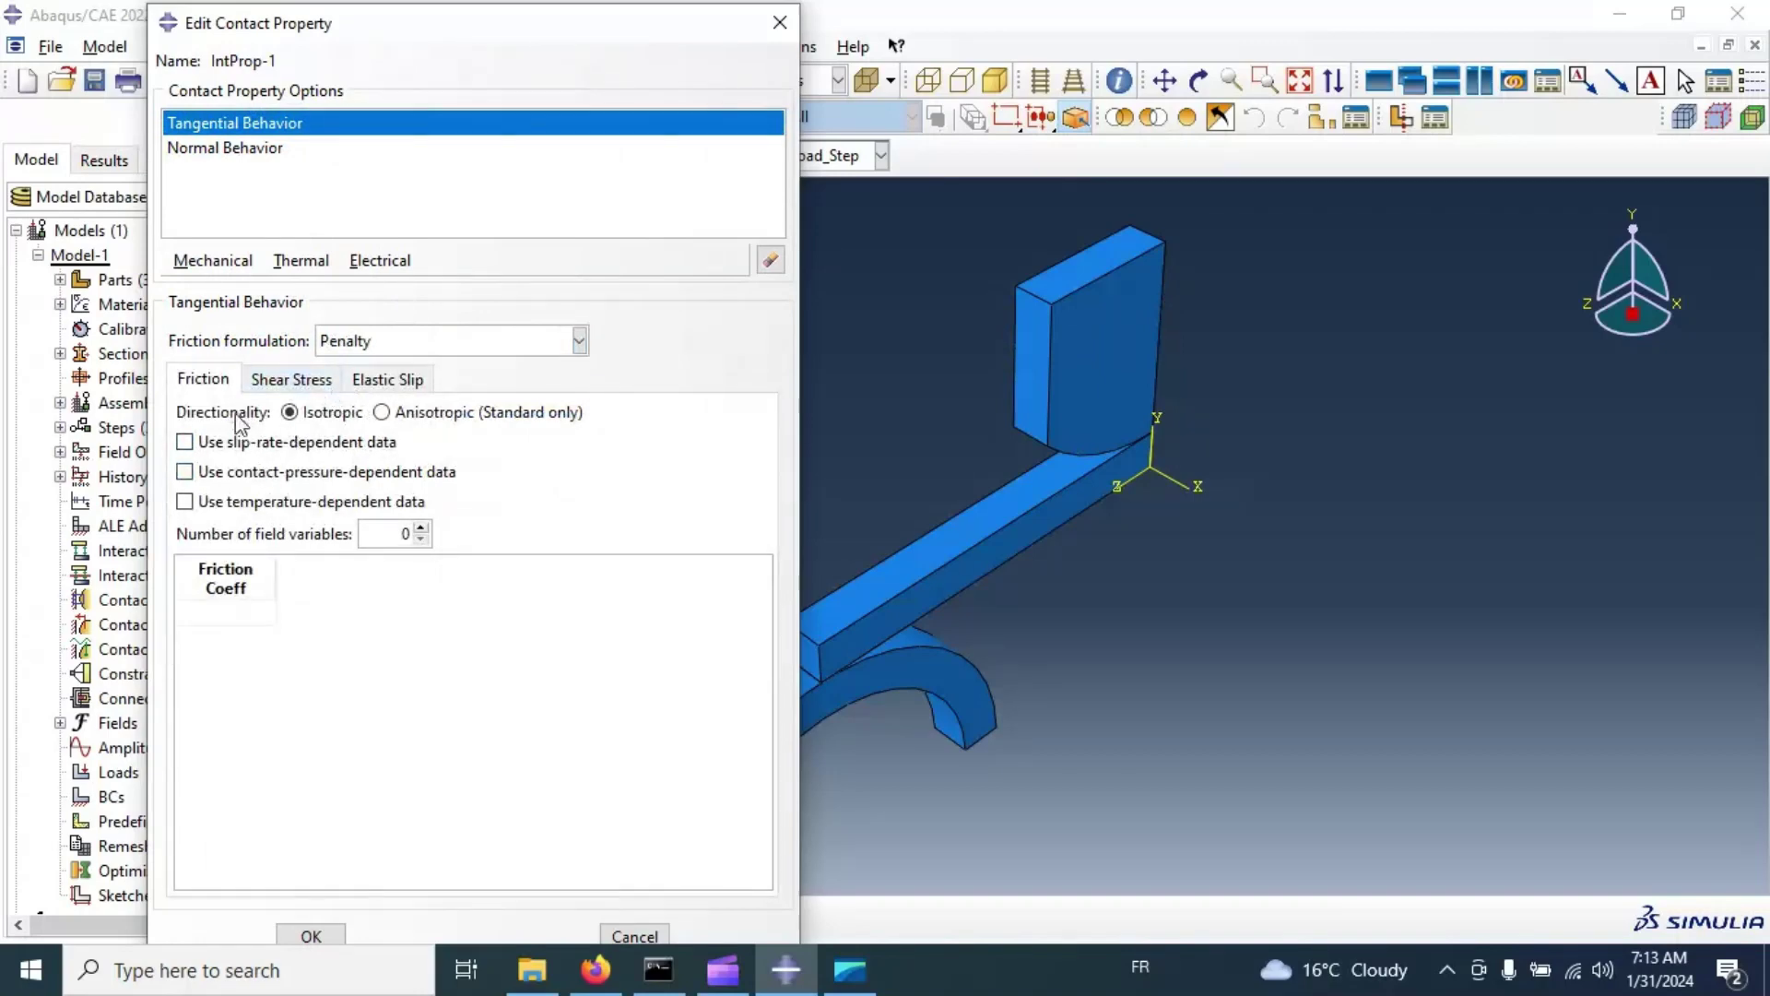
click(244, 613)
click(224, 150)
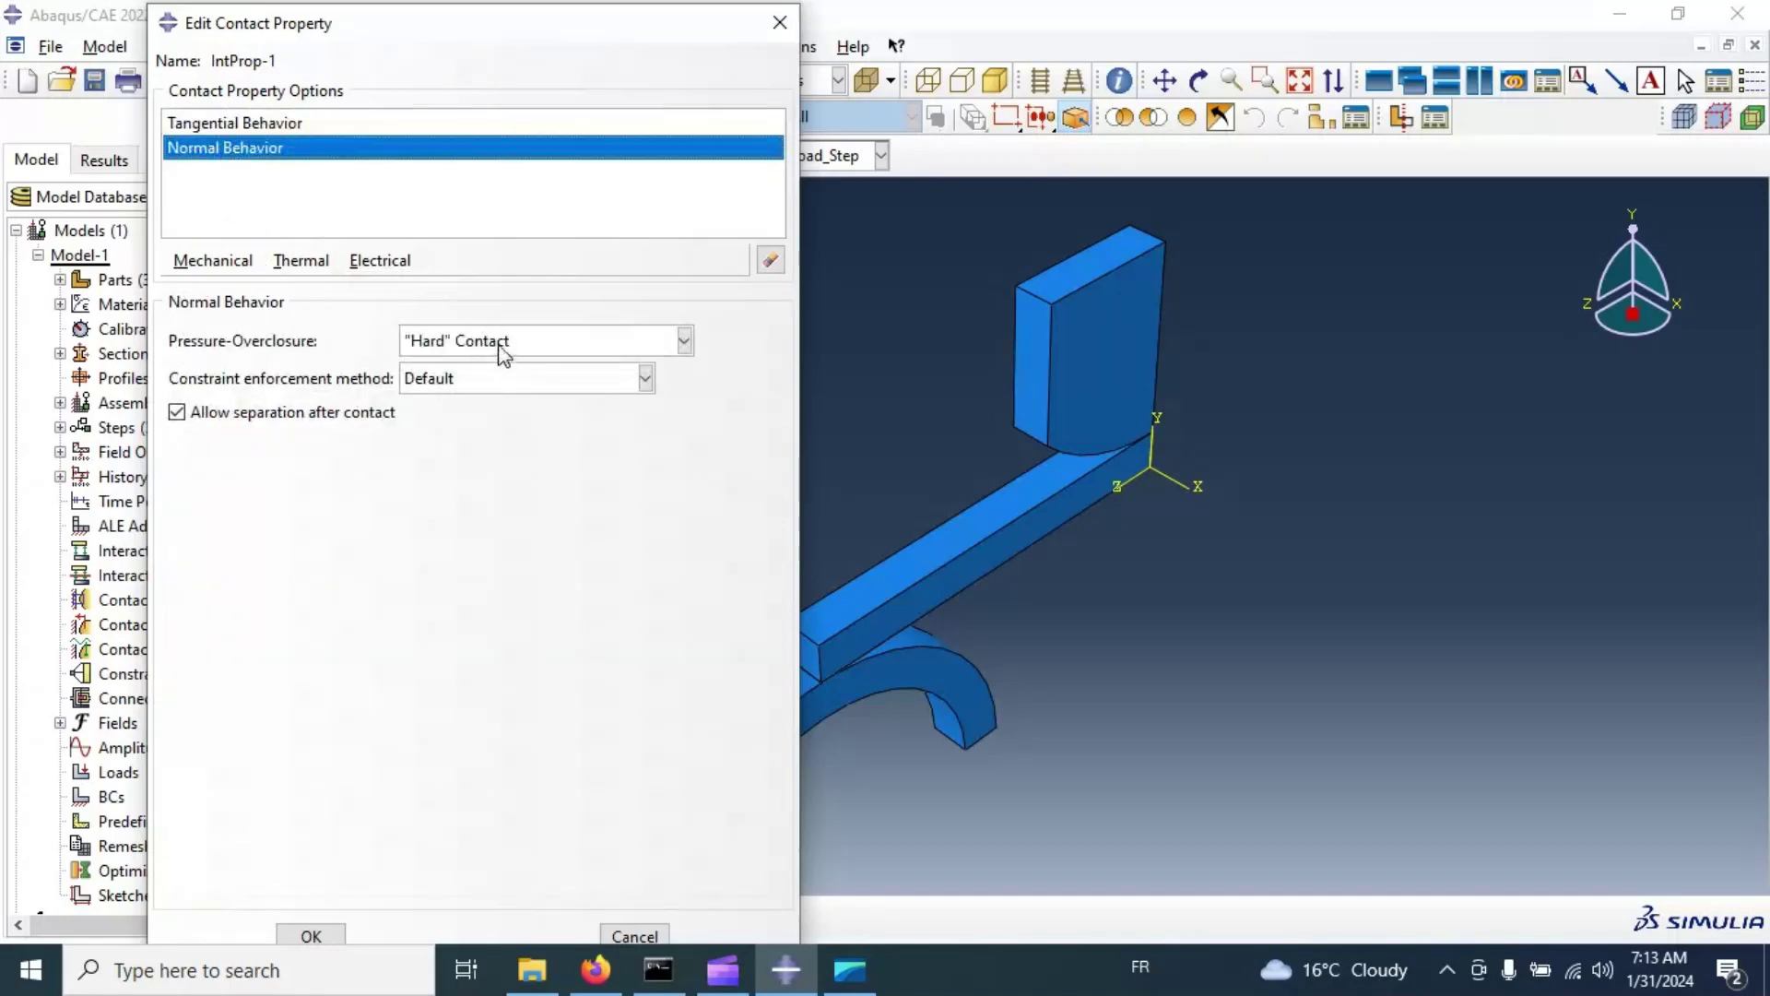
click(311, 935)
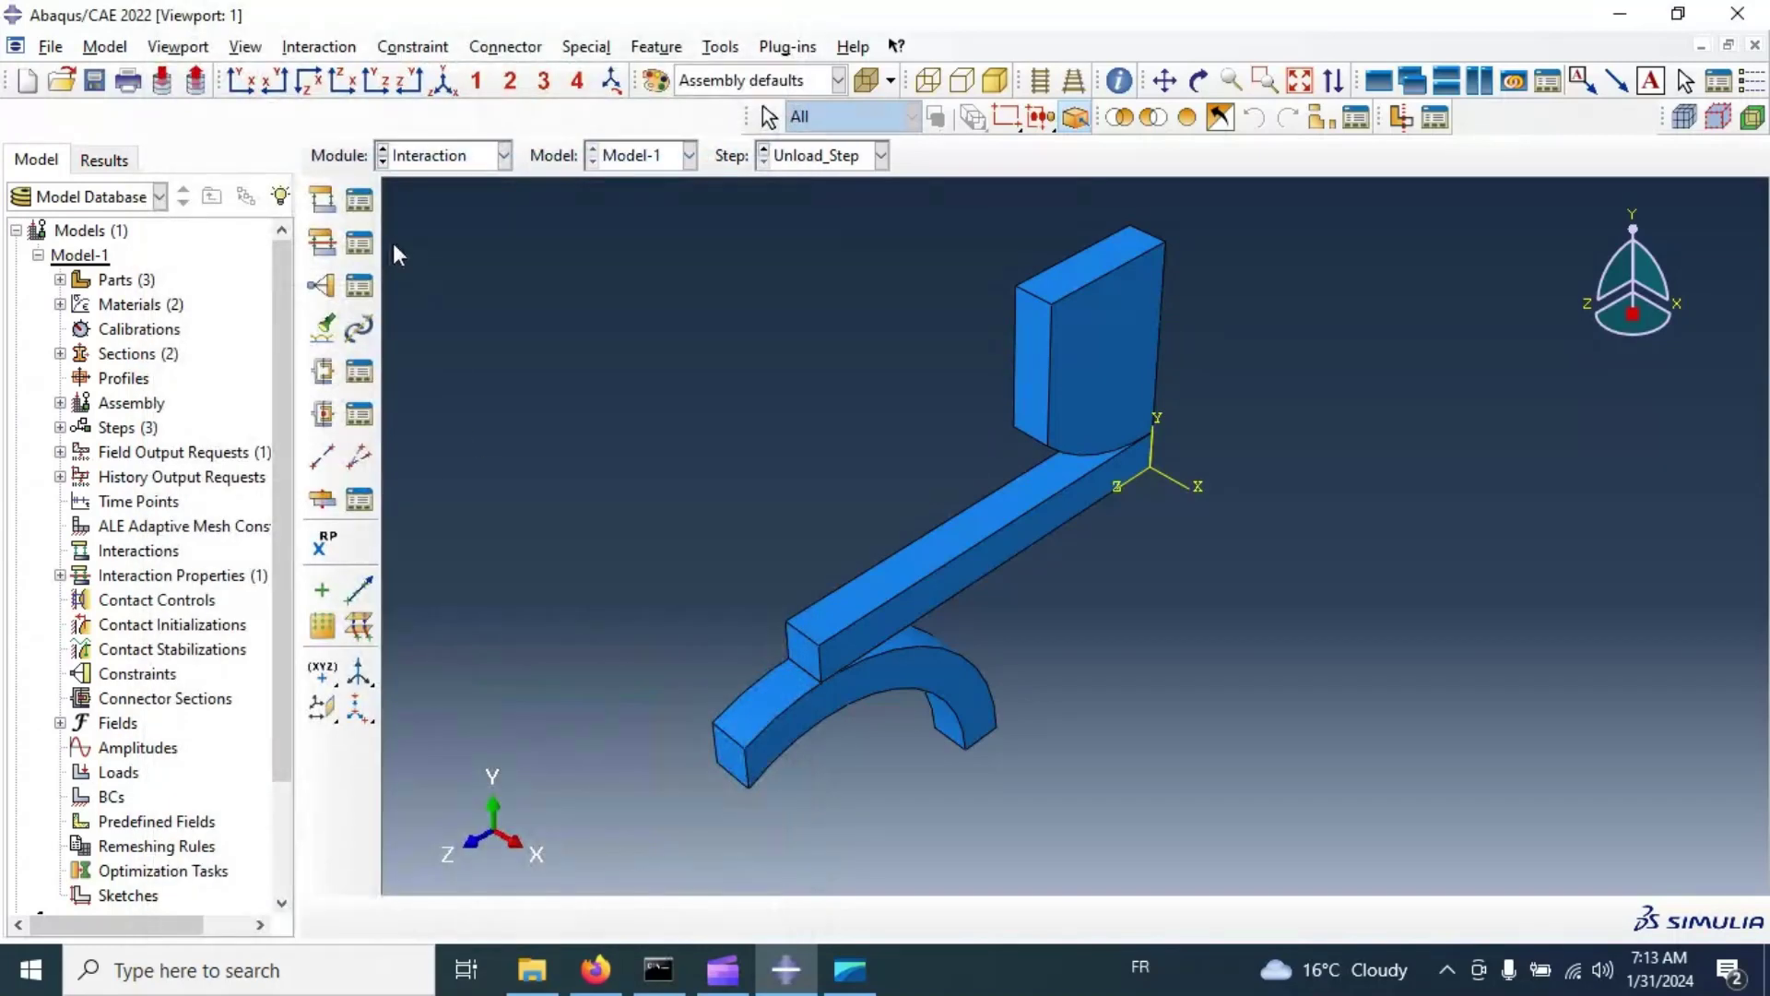
Step: Find contact pairs in the whole model and create both detected pairs as interactions using IntProp-1
click(323, 328)
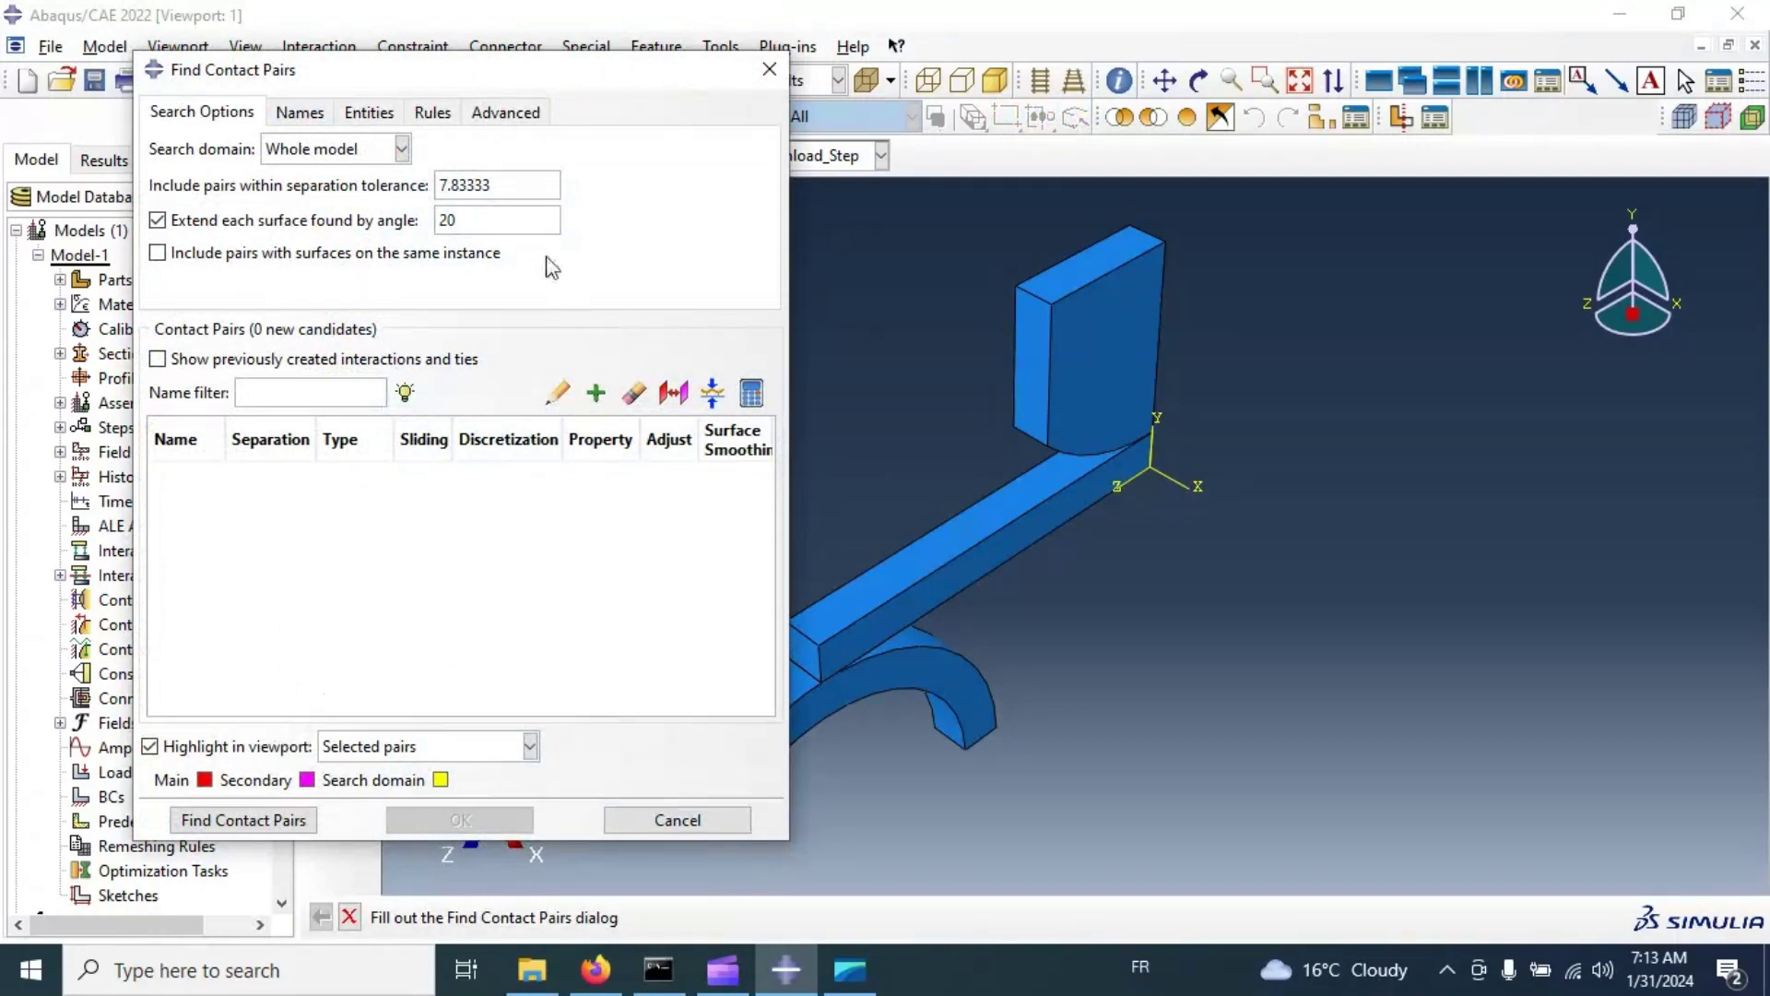
drag(554, 86, 533, 50)
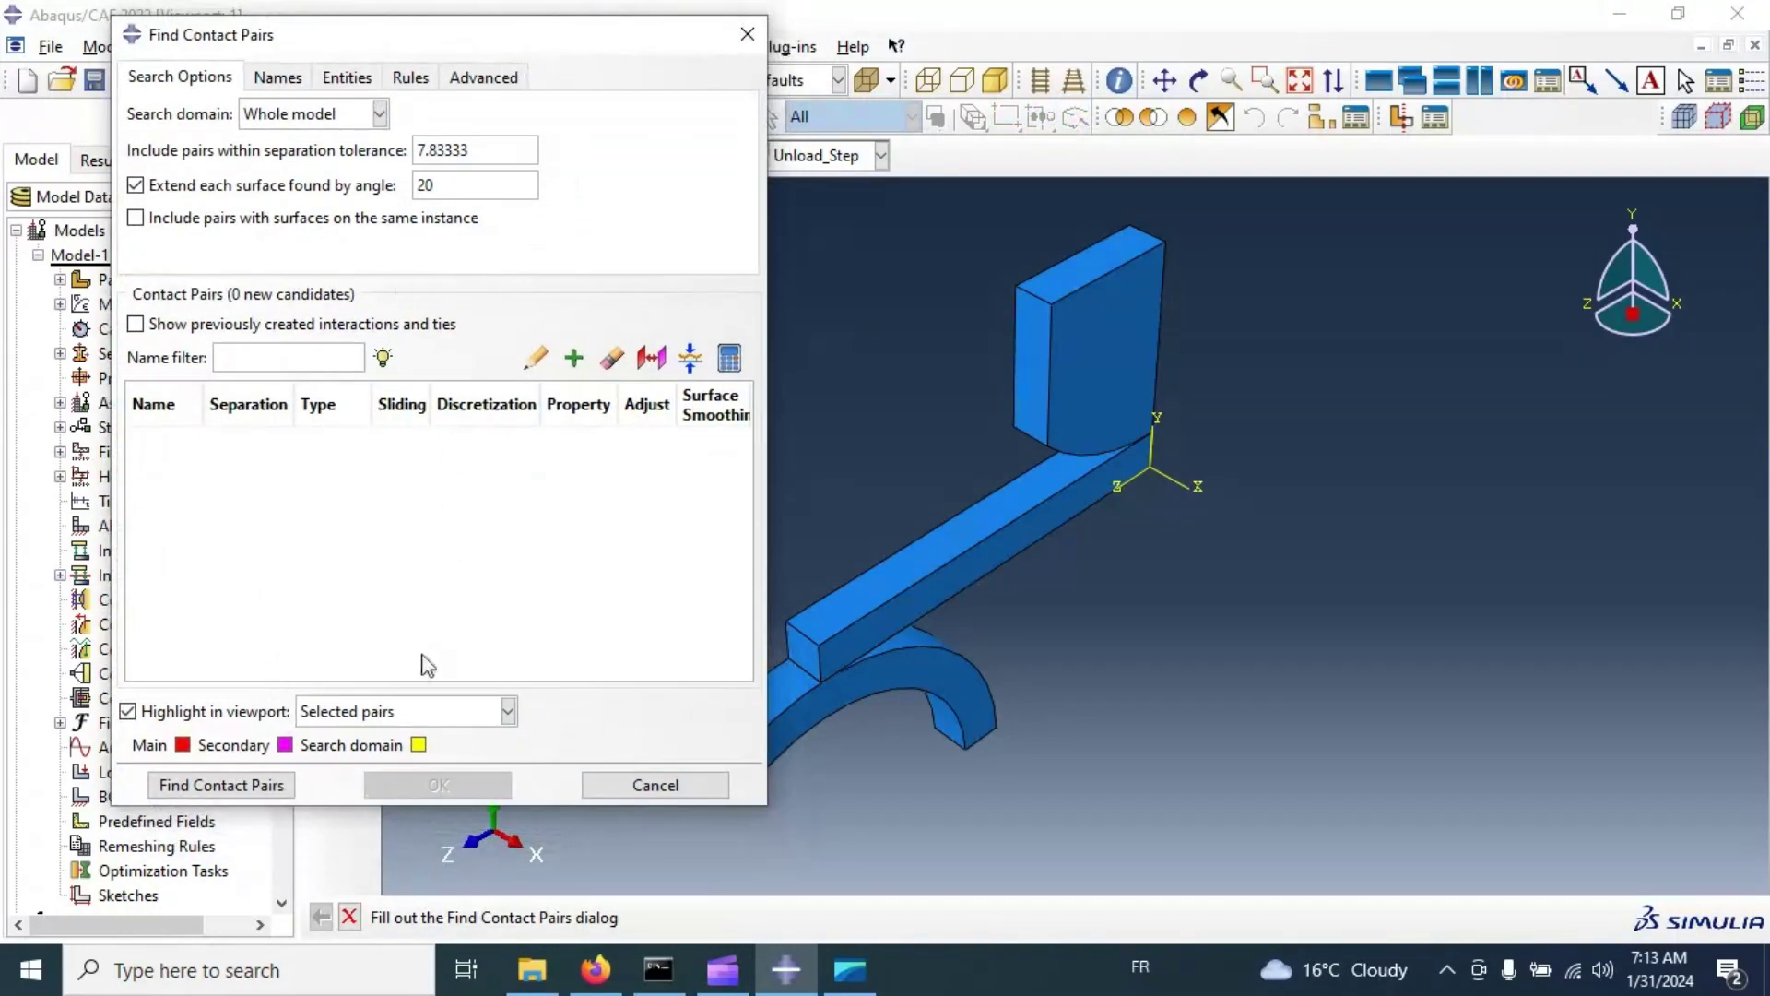
click(247, 782)
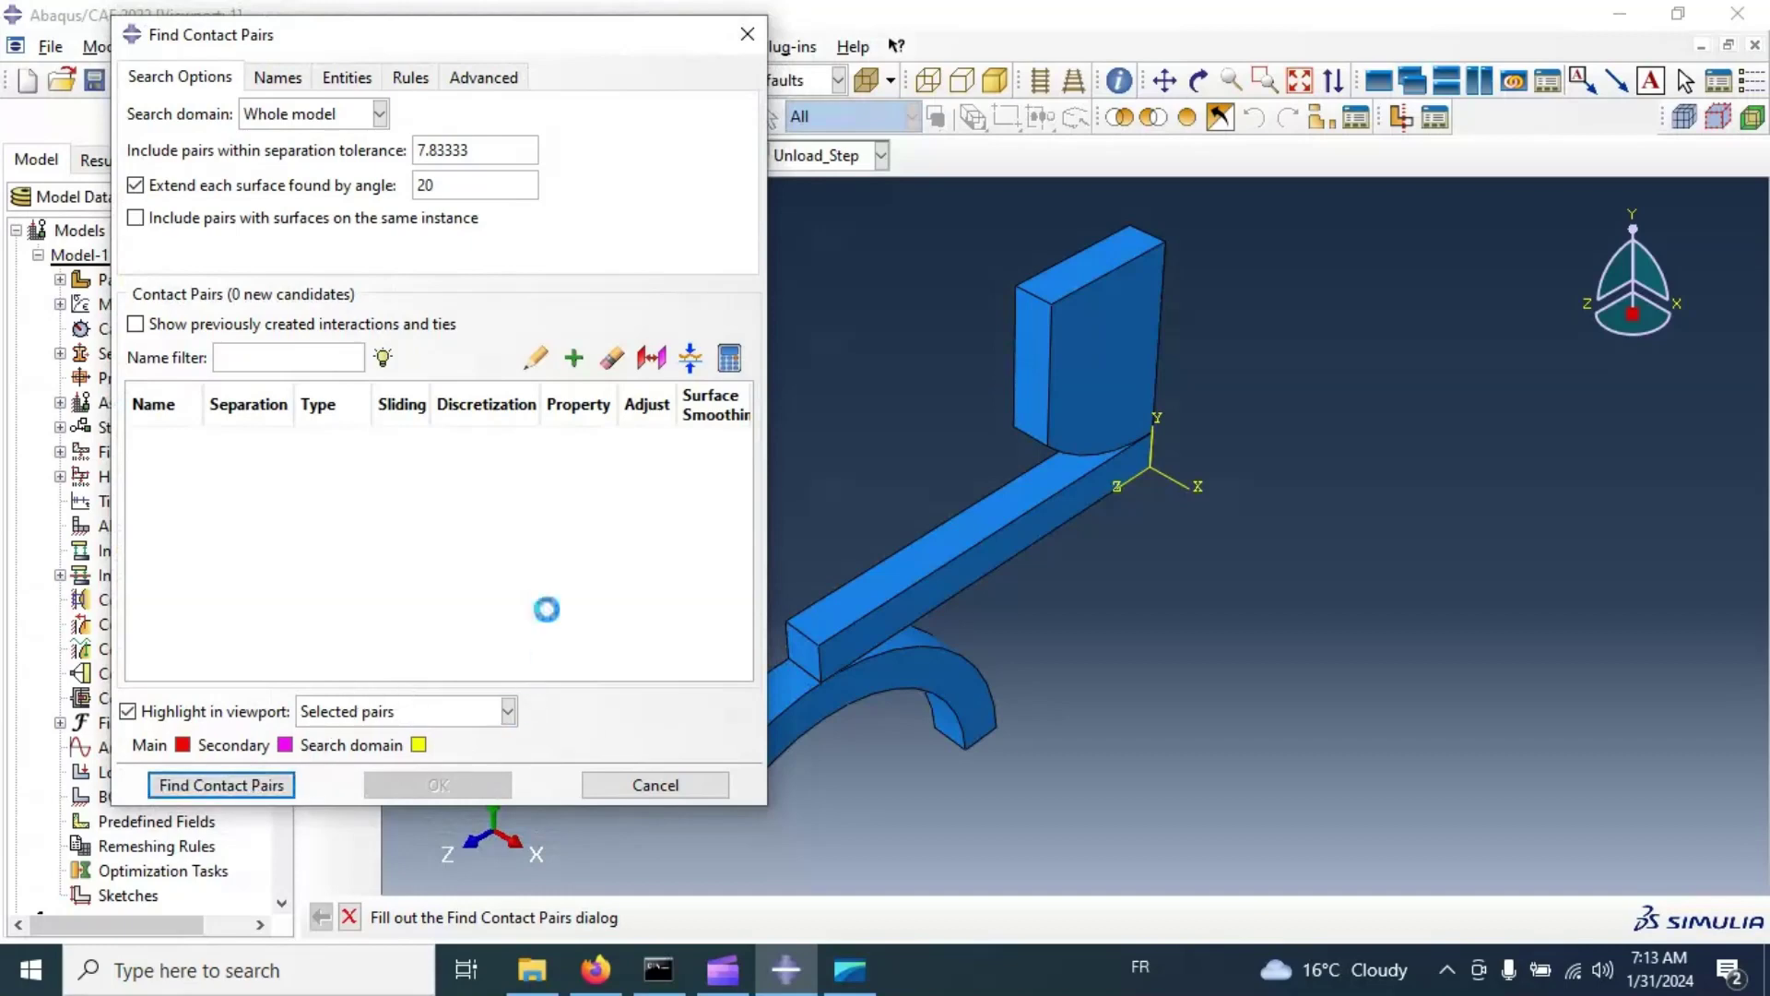
click(170, 440)
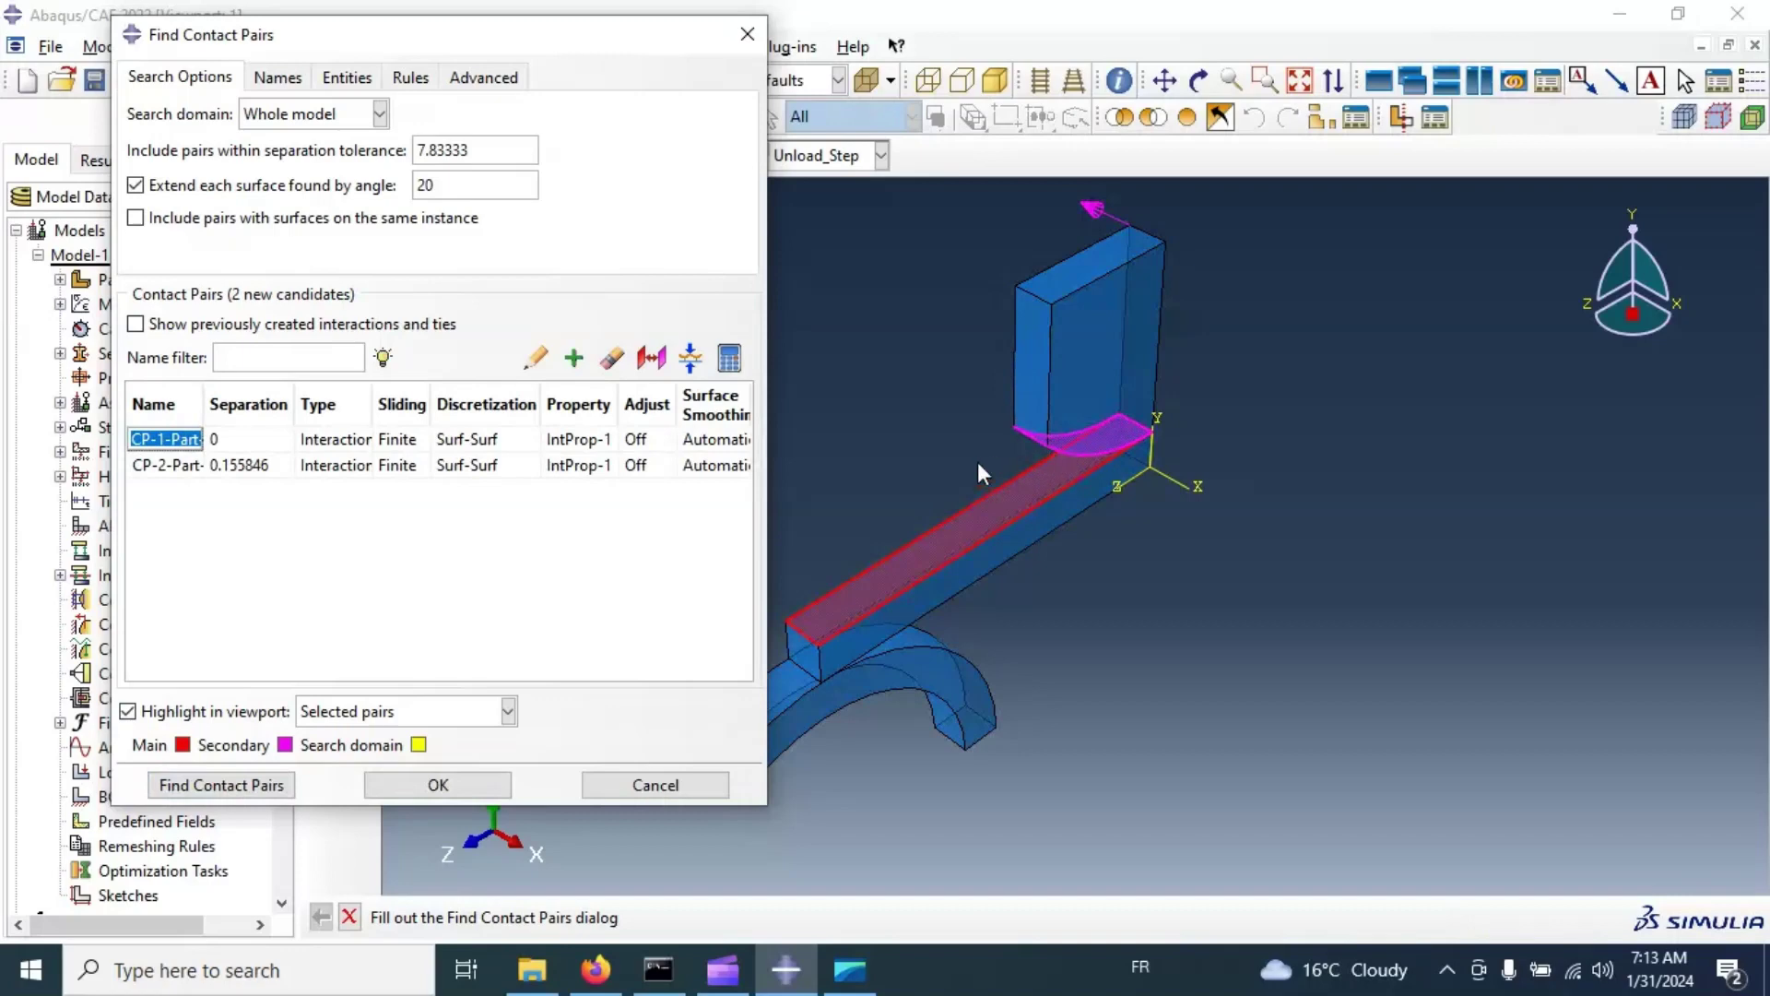
click(130, 466)
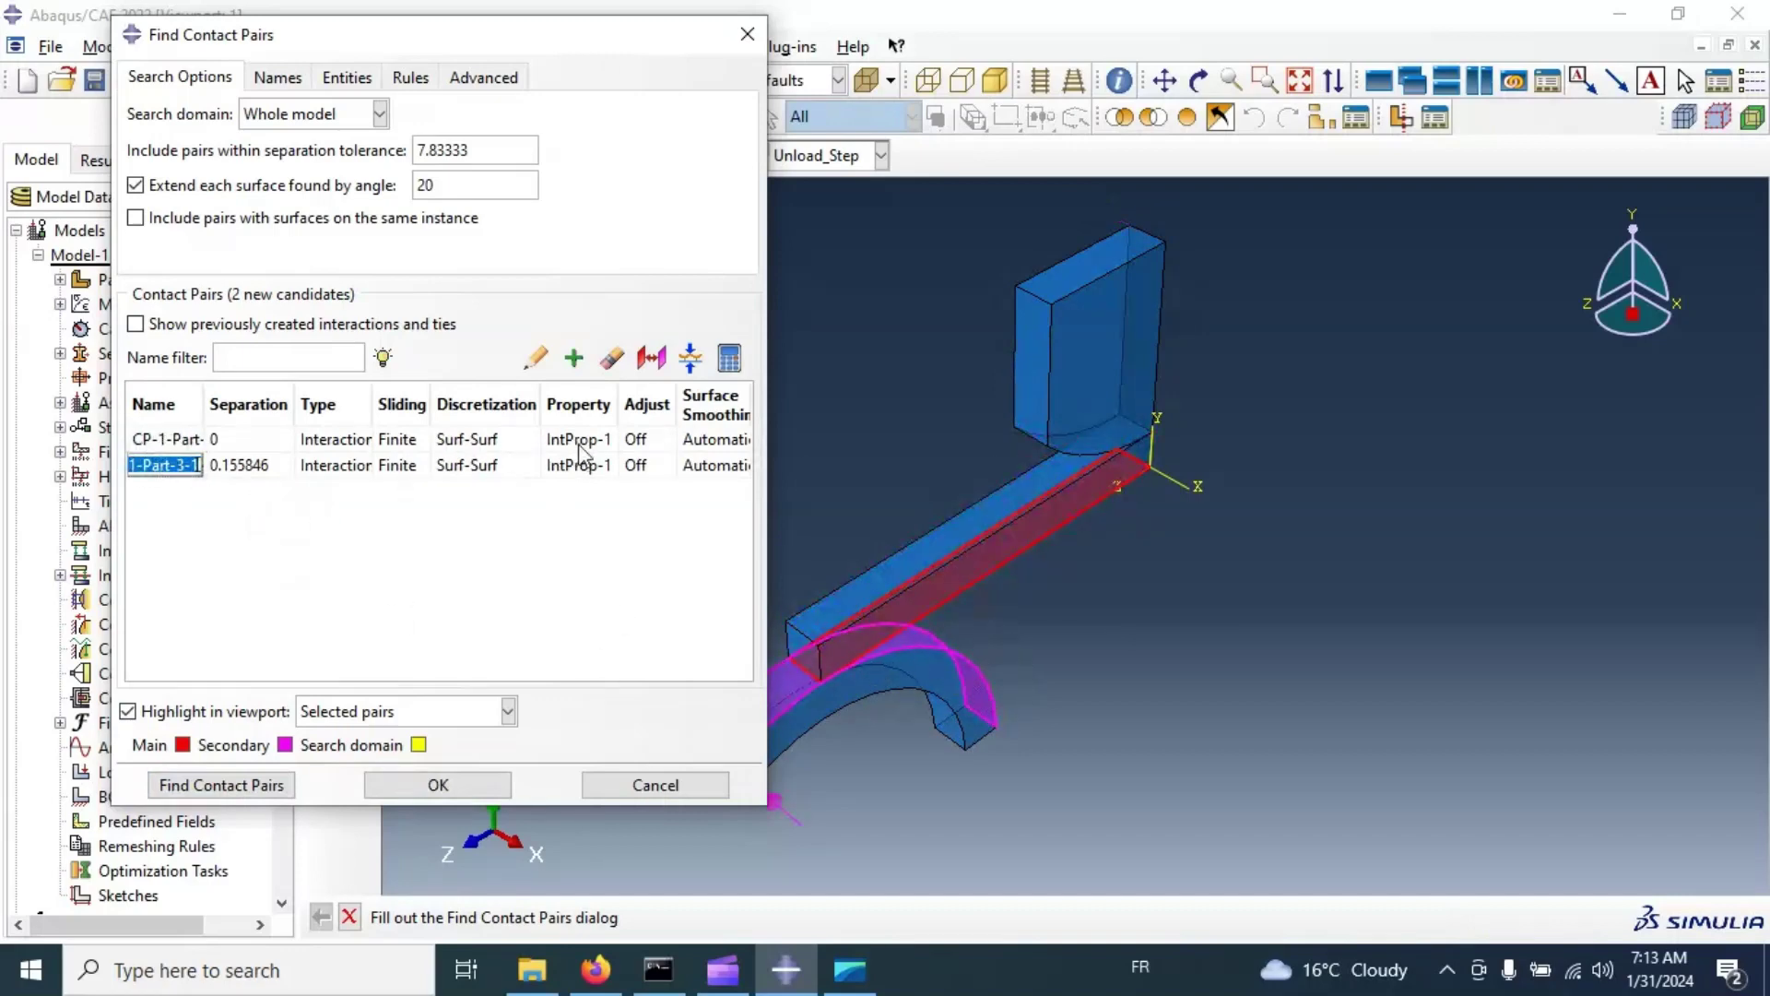
click(583, 413)
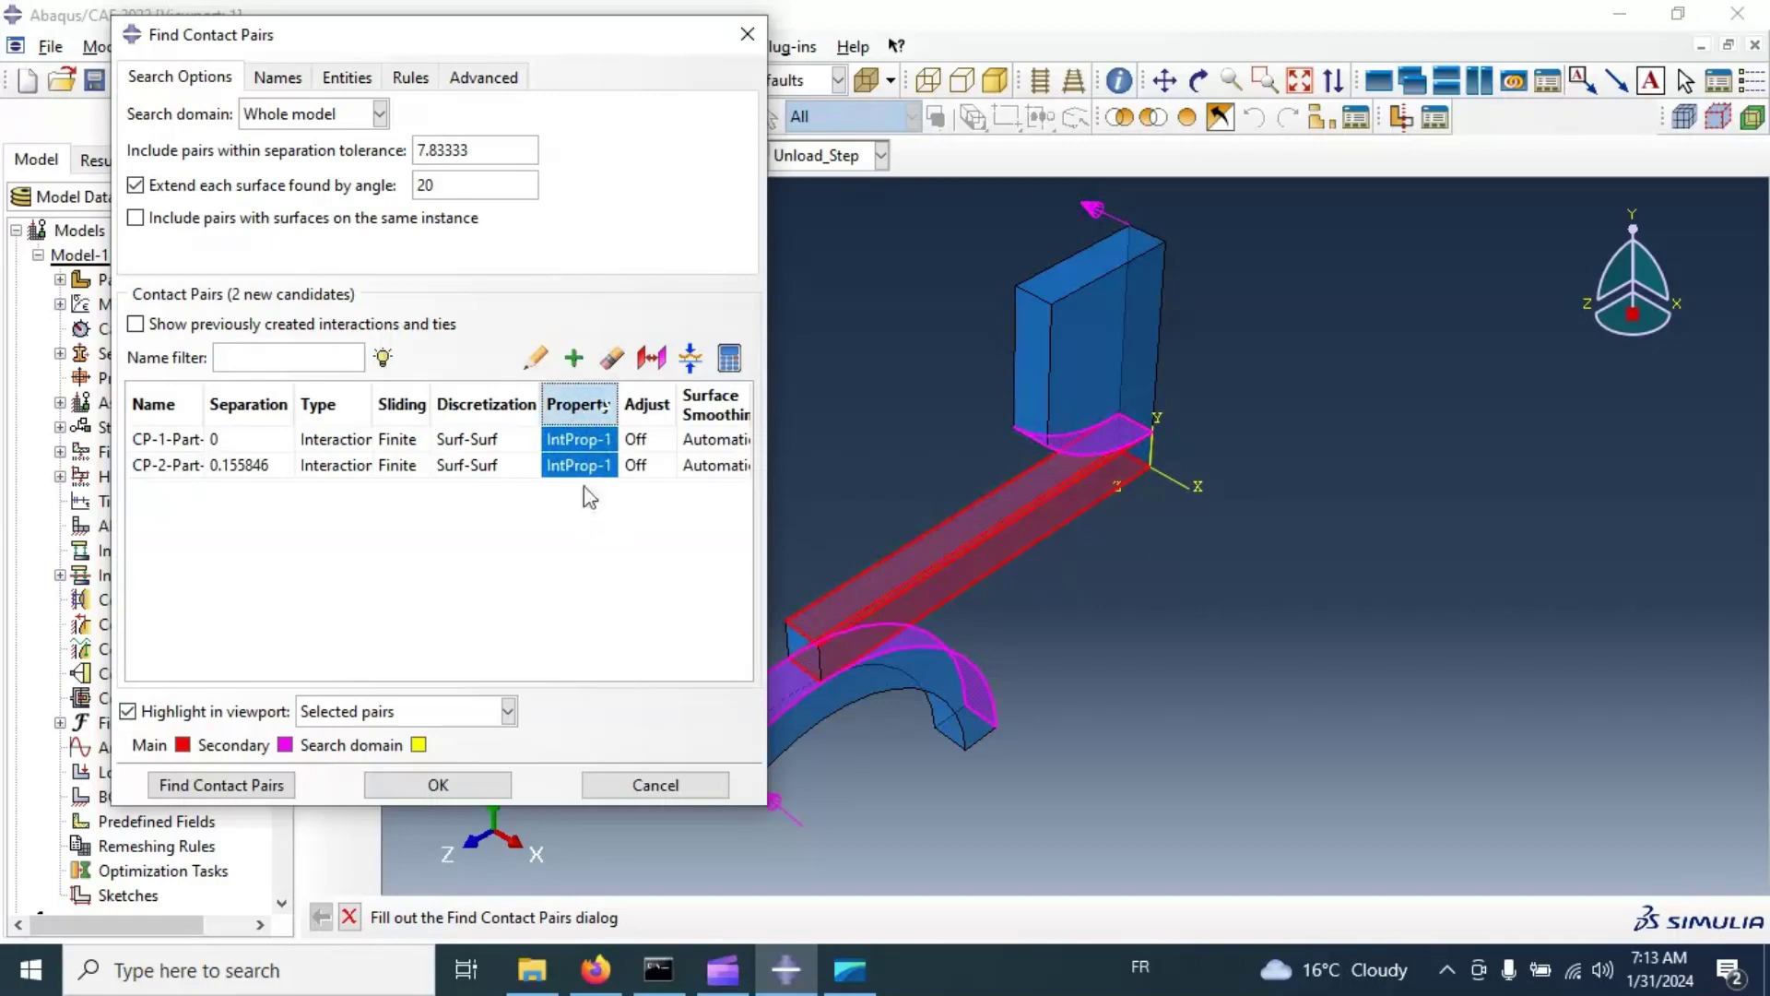
click(435, 788)
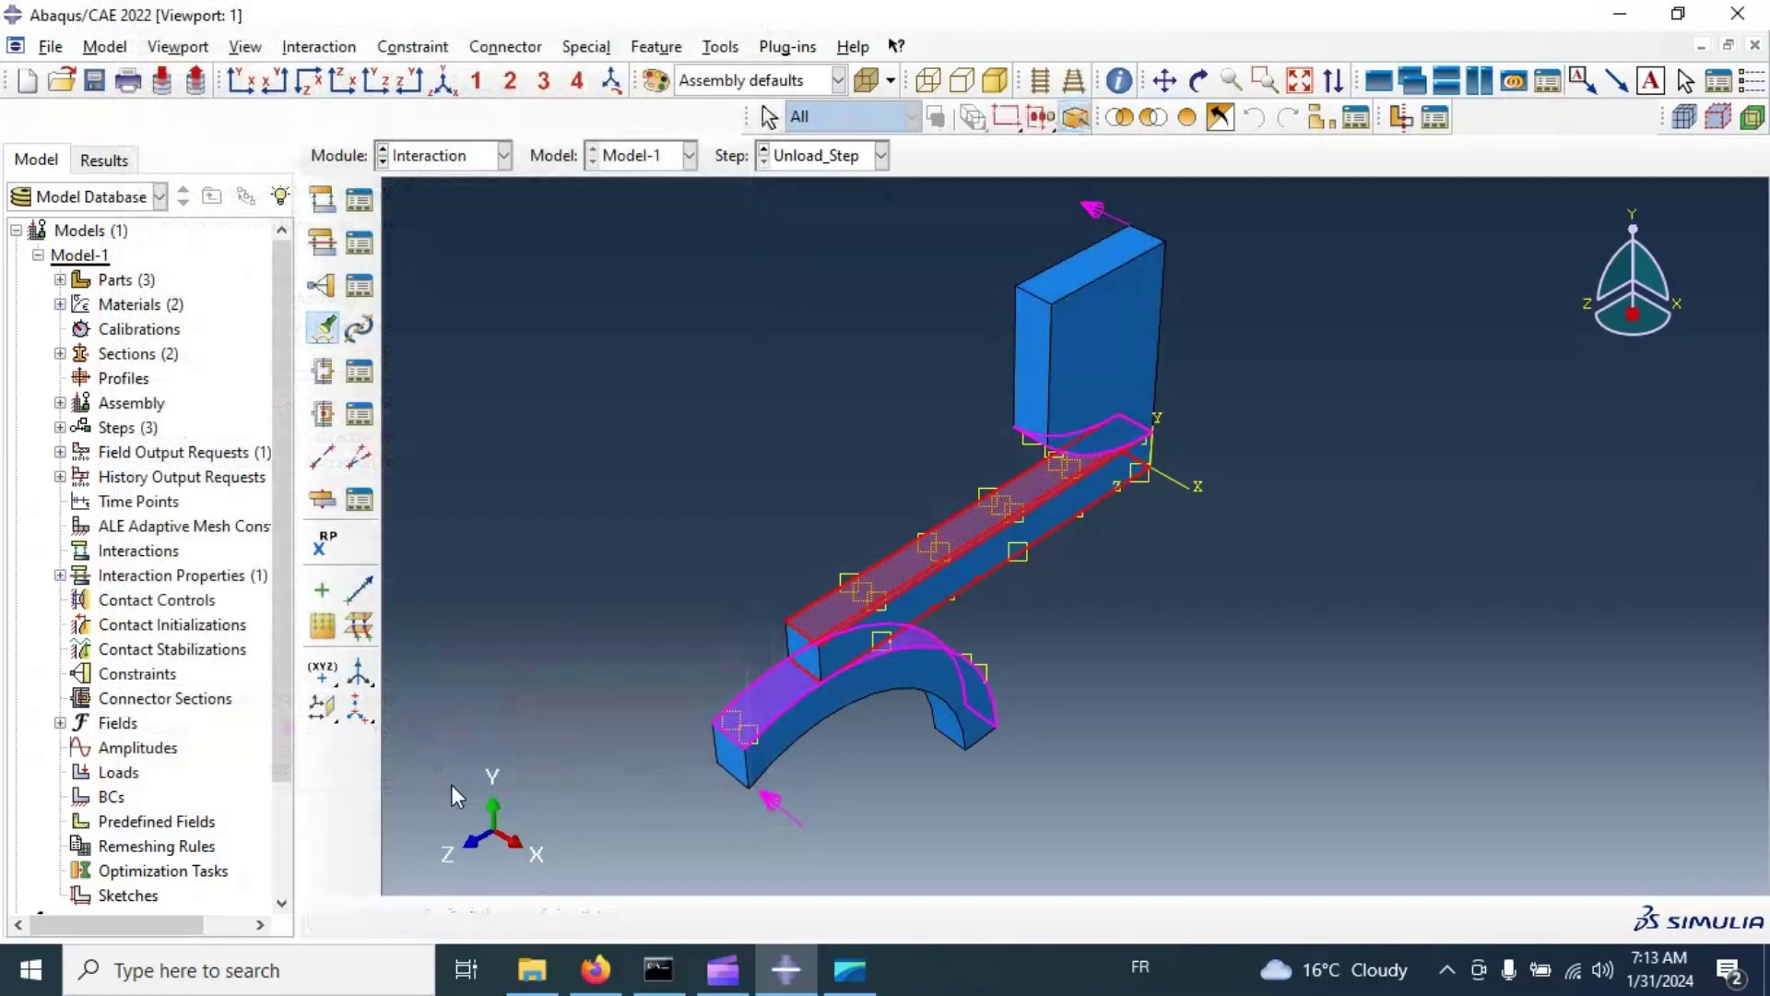
Step: Review both contact interactions in Unload_Step and deactivate the one between the upper punch and the beam in that step
click(372, 203)
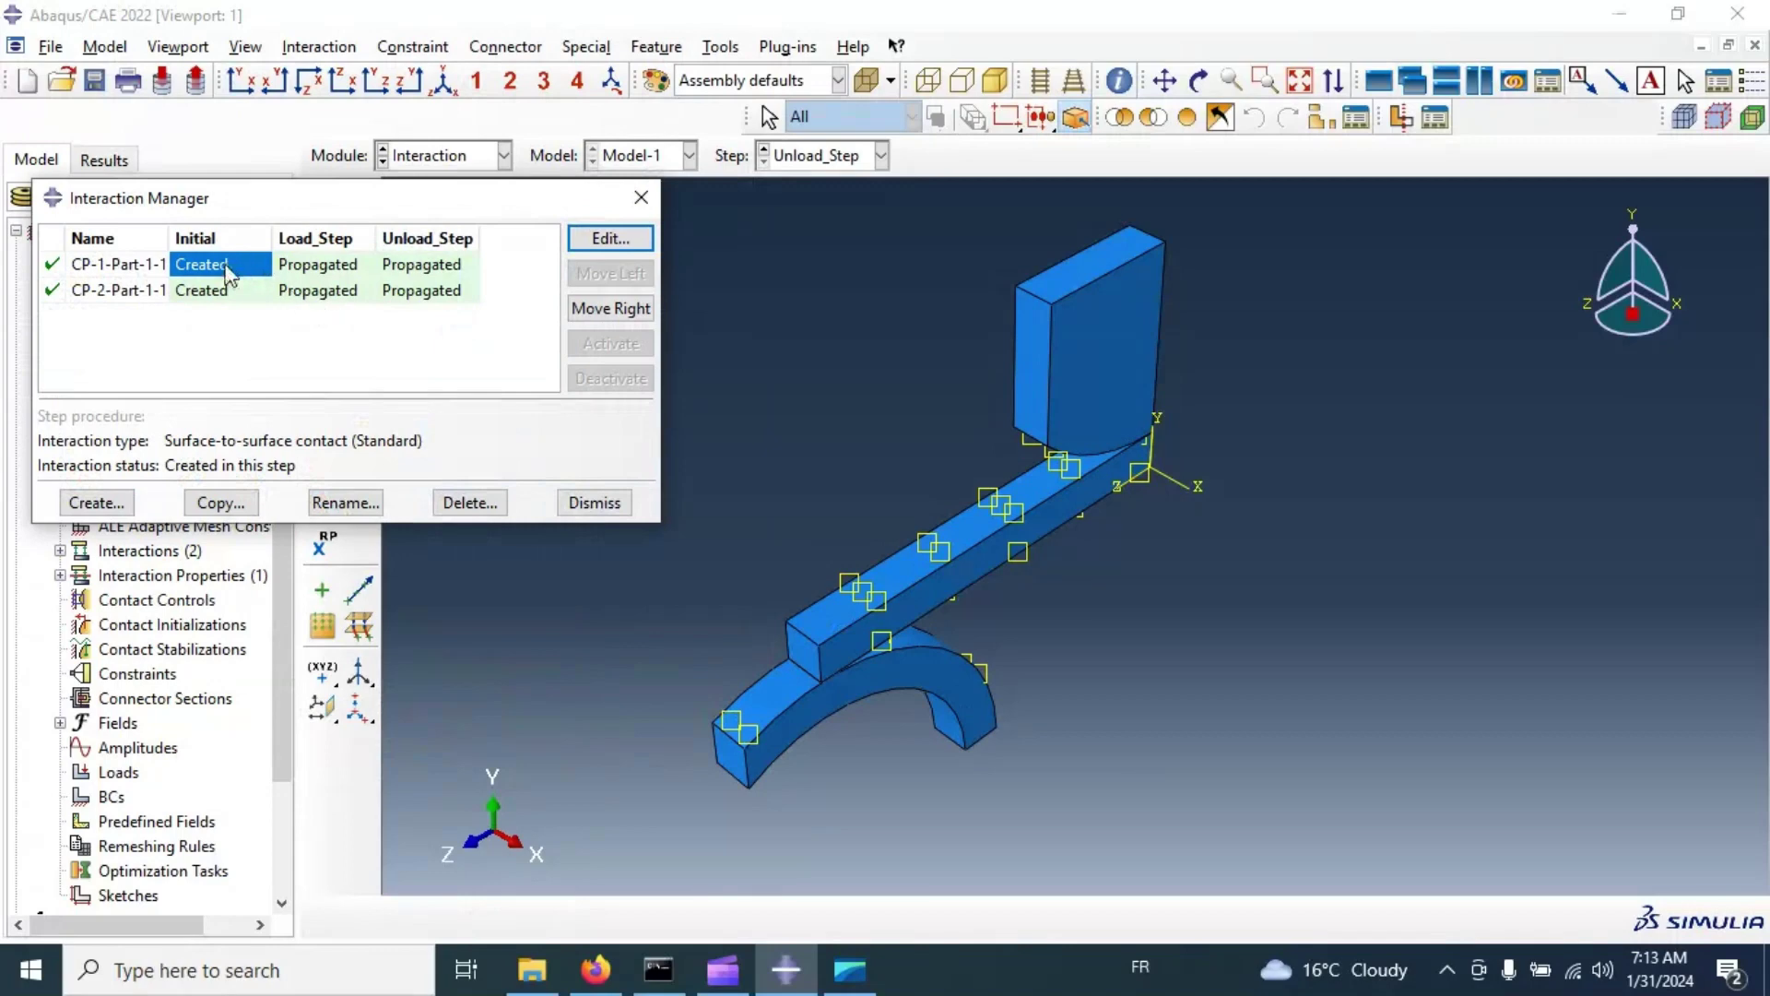
click(454, 299)
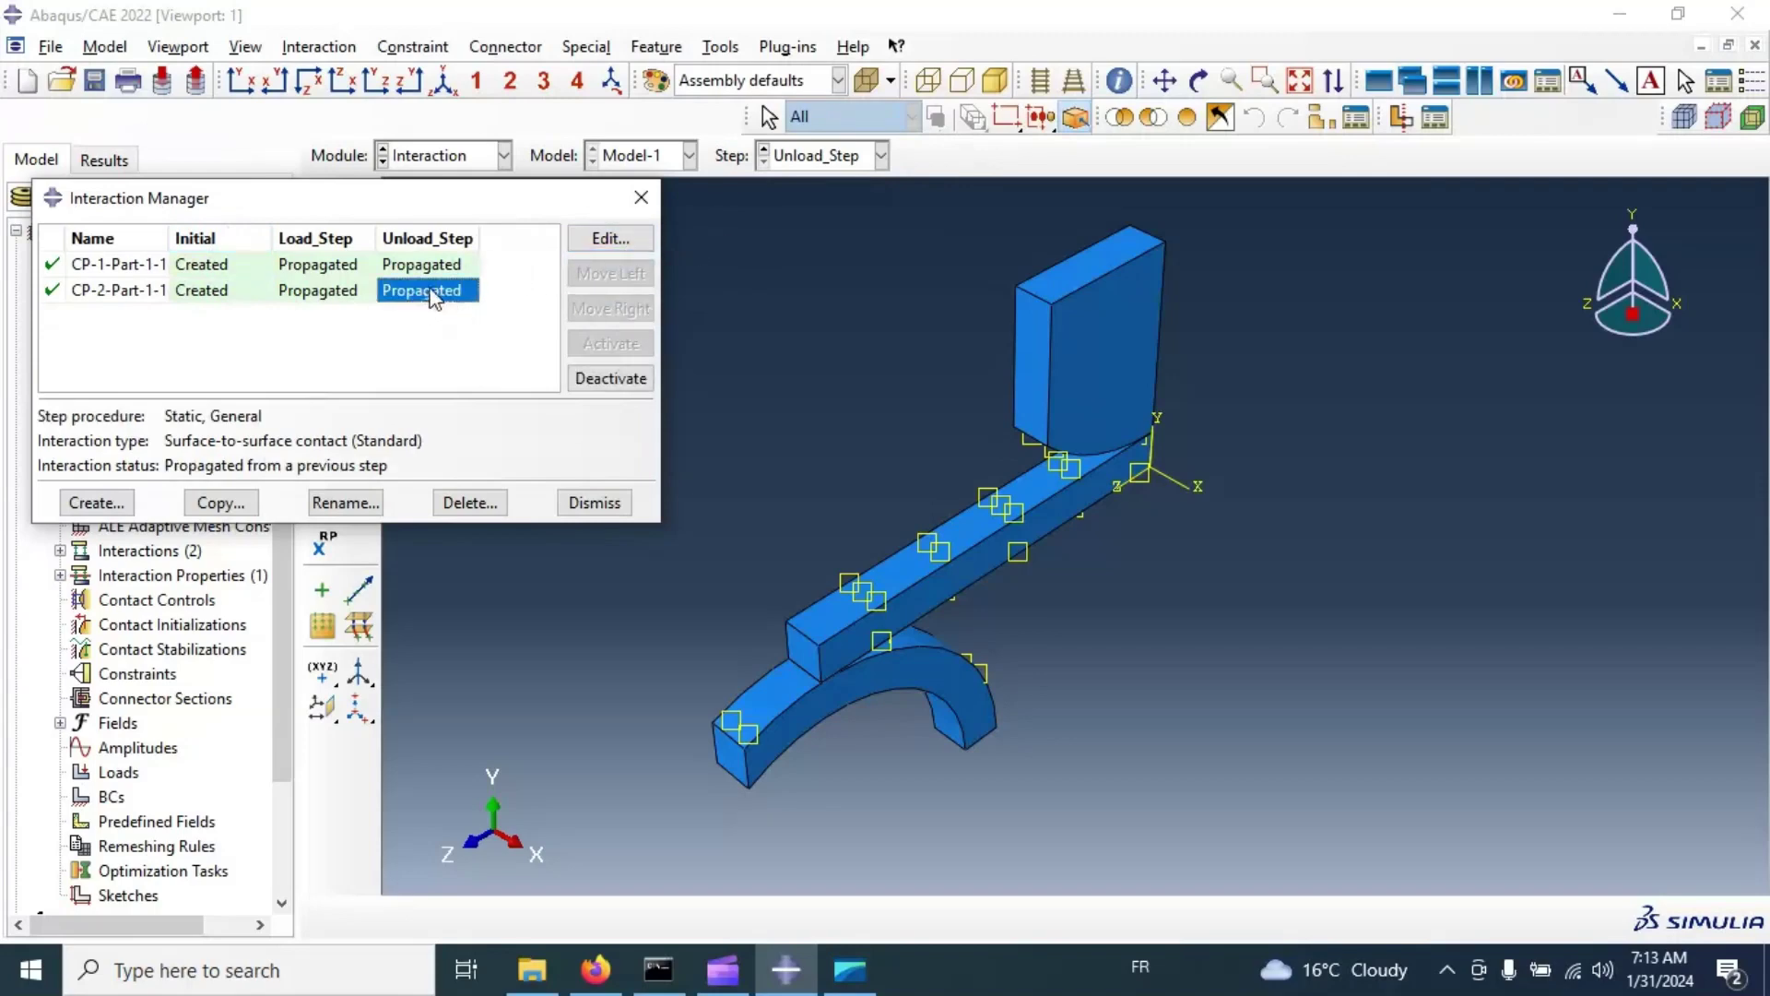
click(143, 303)
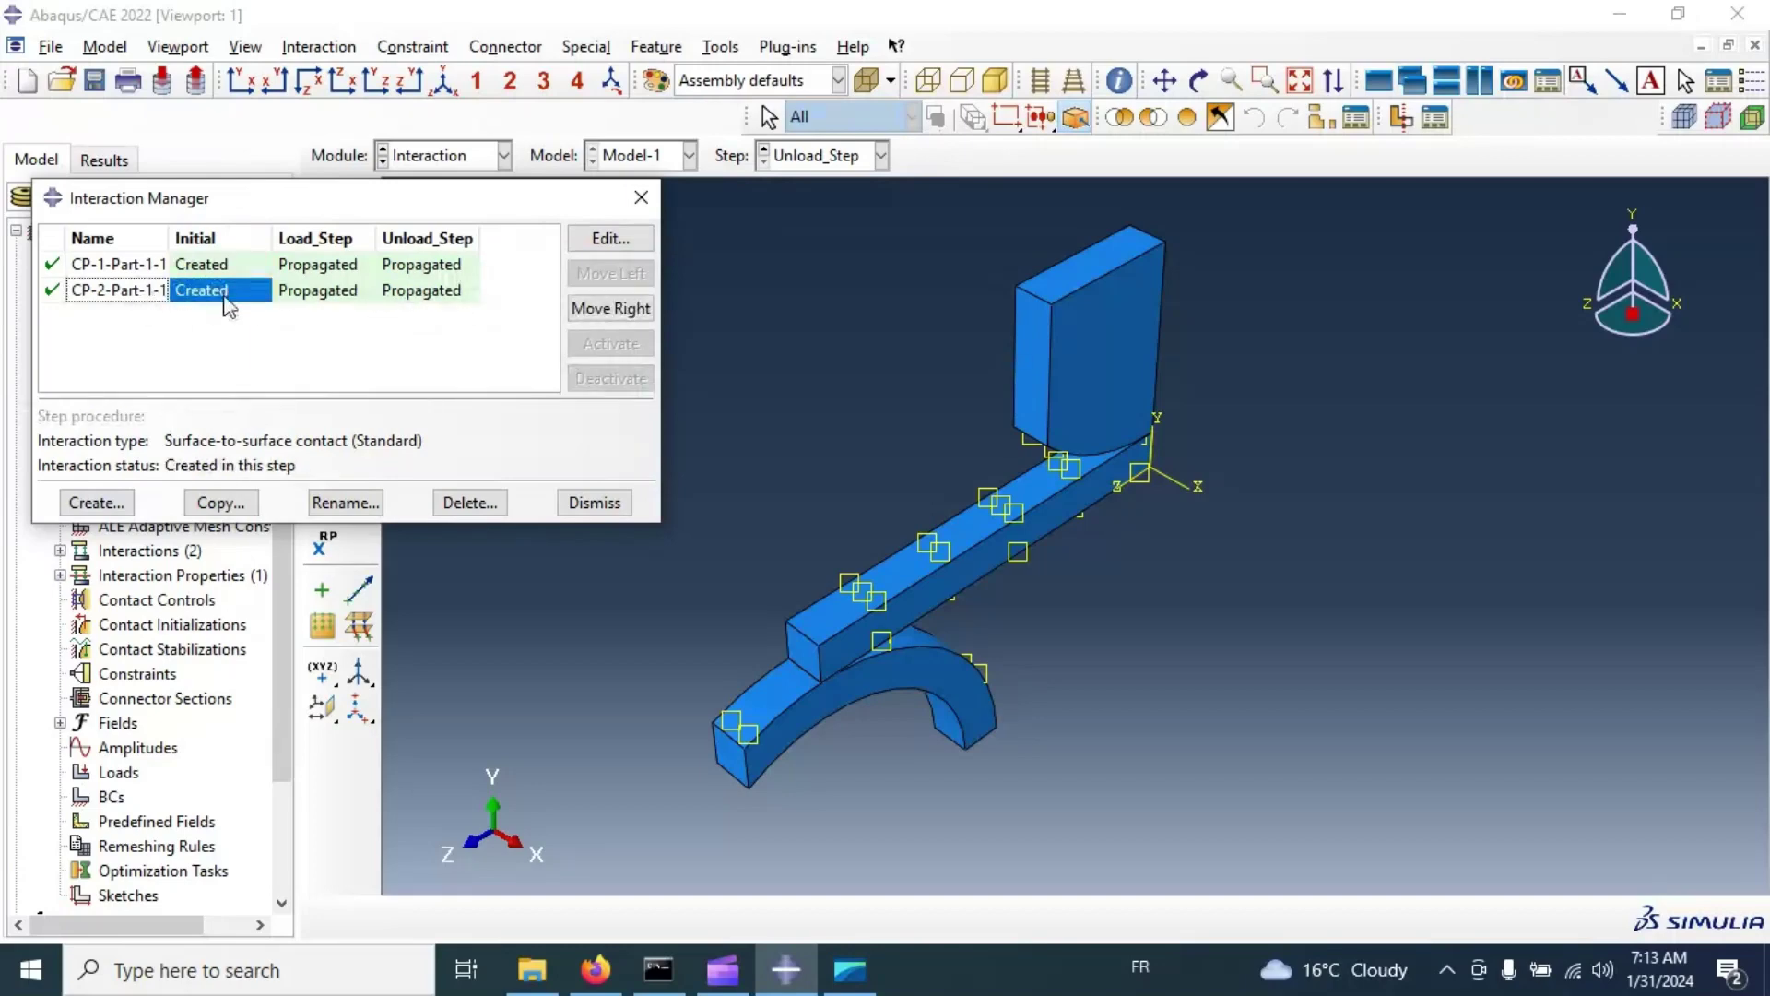
double_click(403, 293)
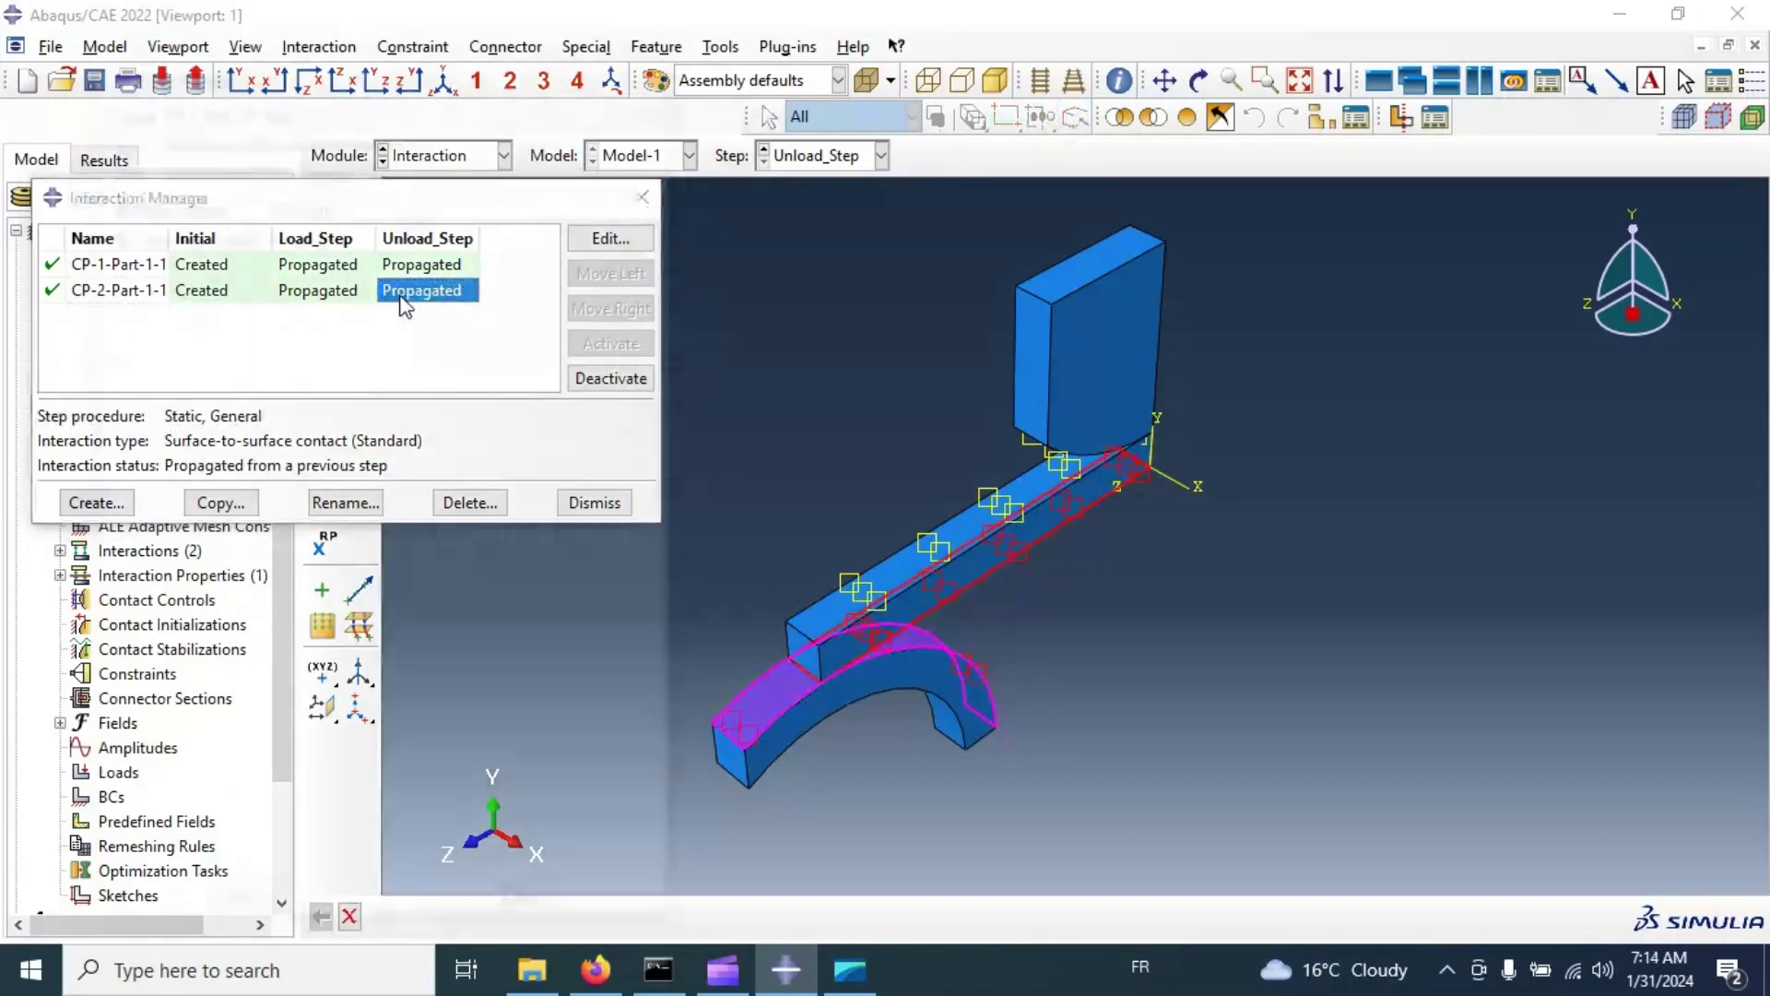
click(660, 64)
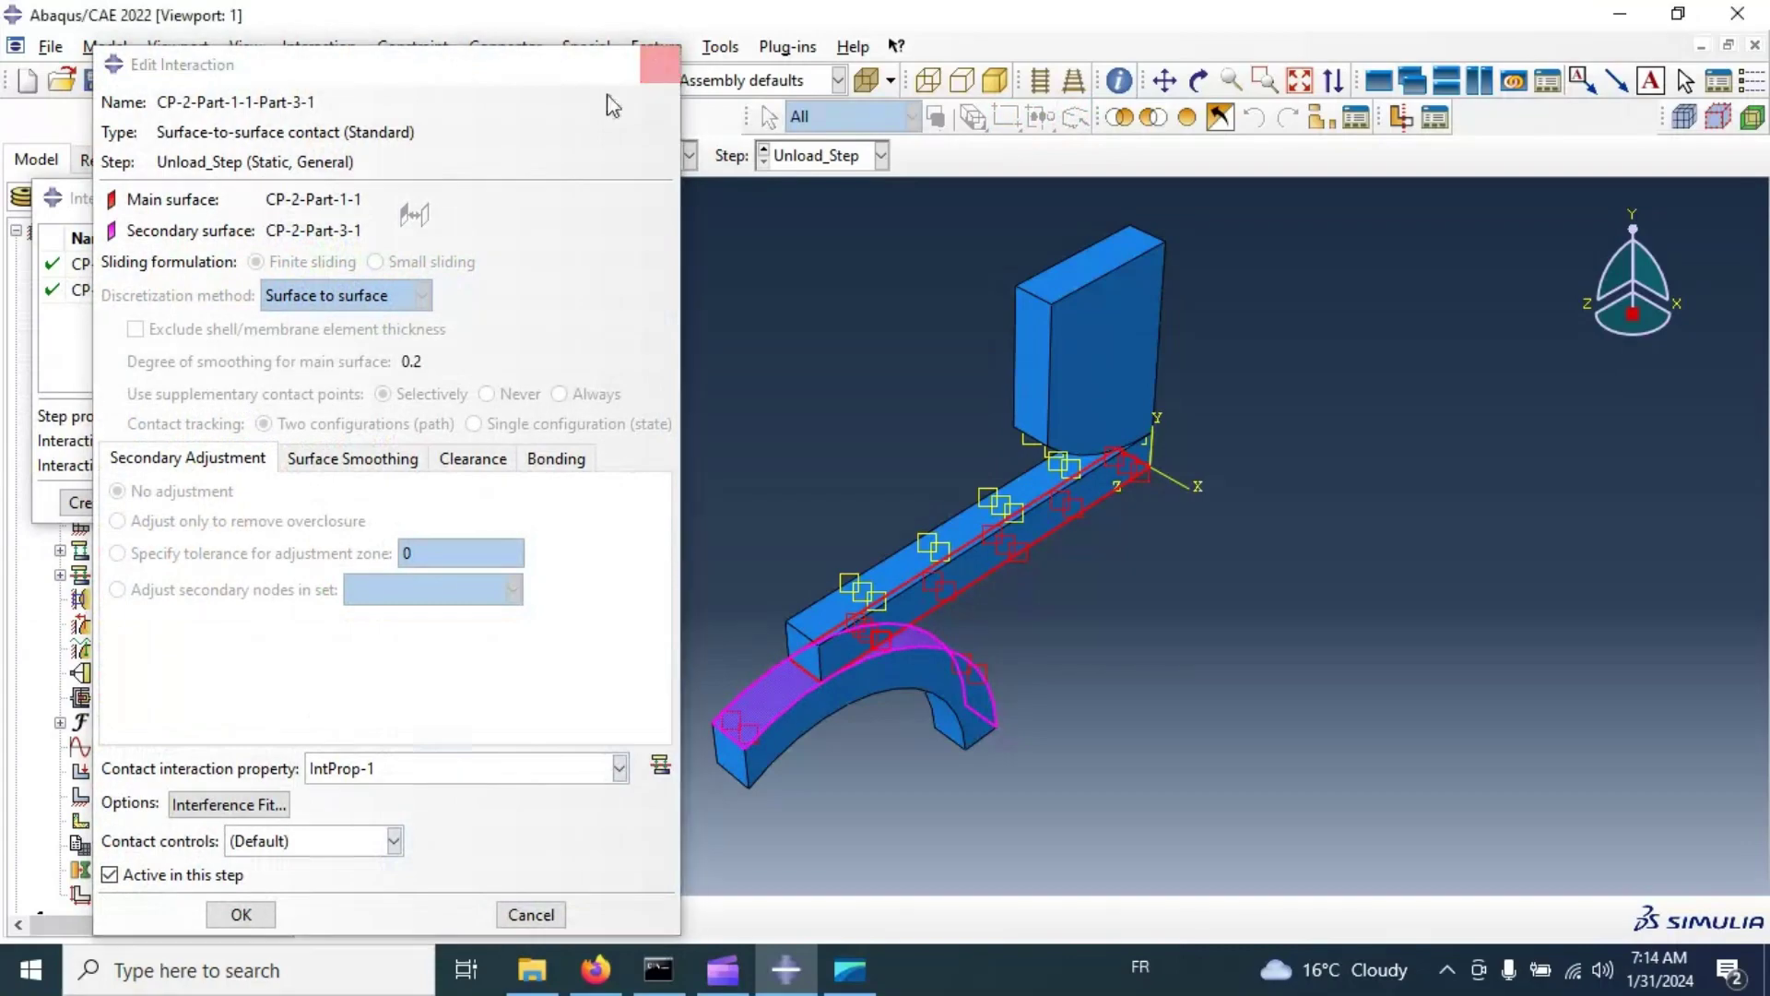
click(442, 264)
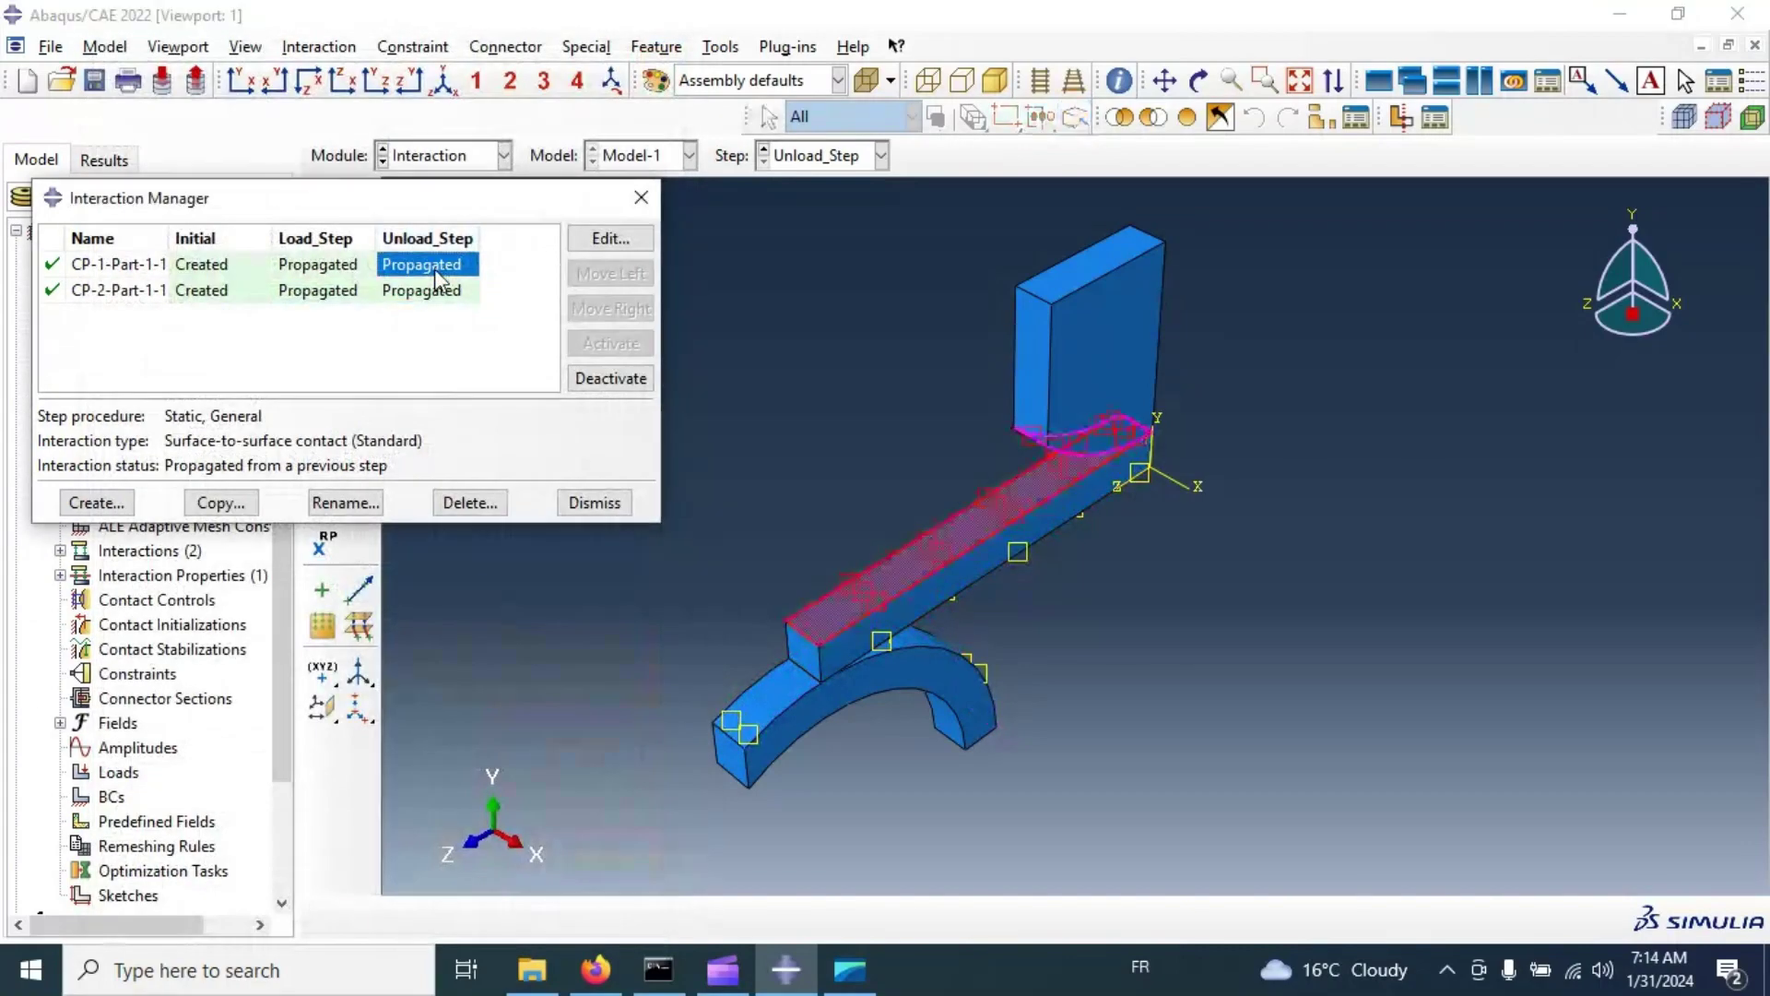
double_click(434, 268)
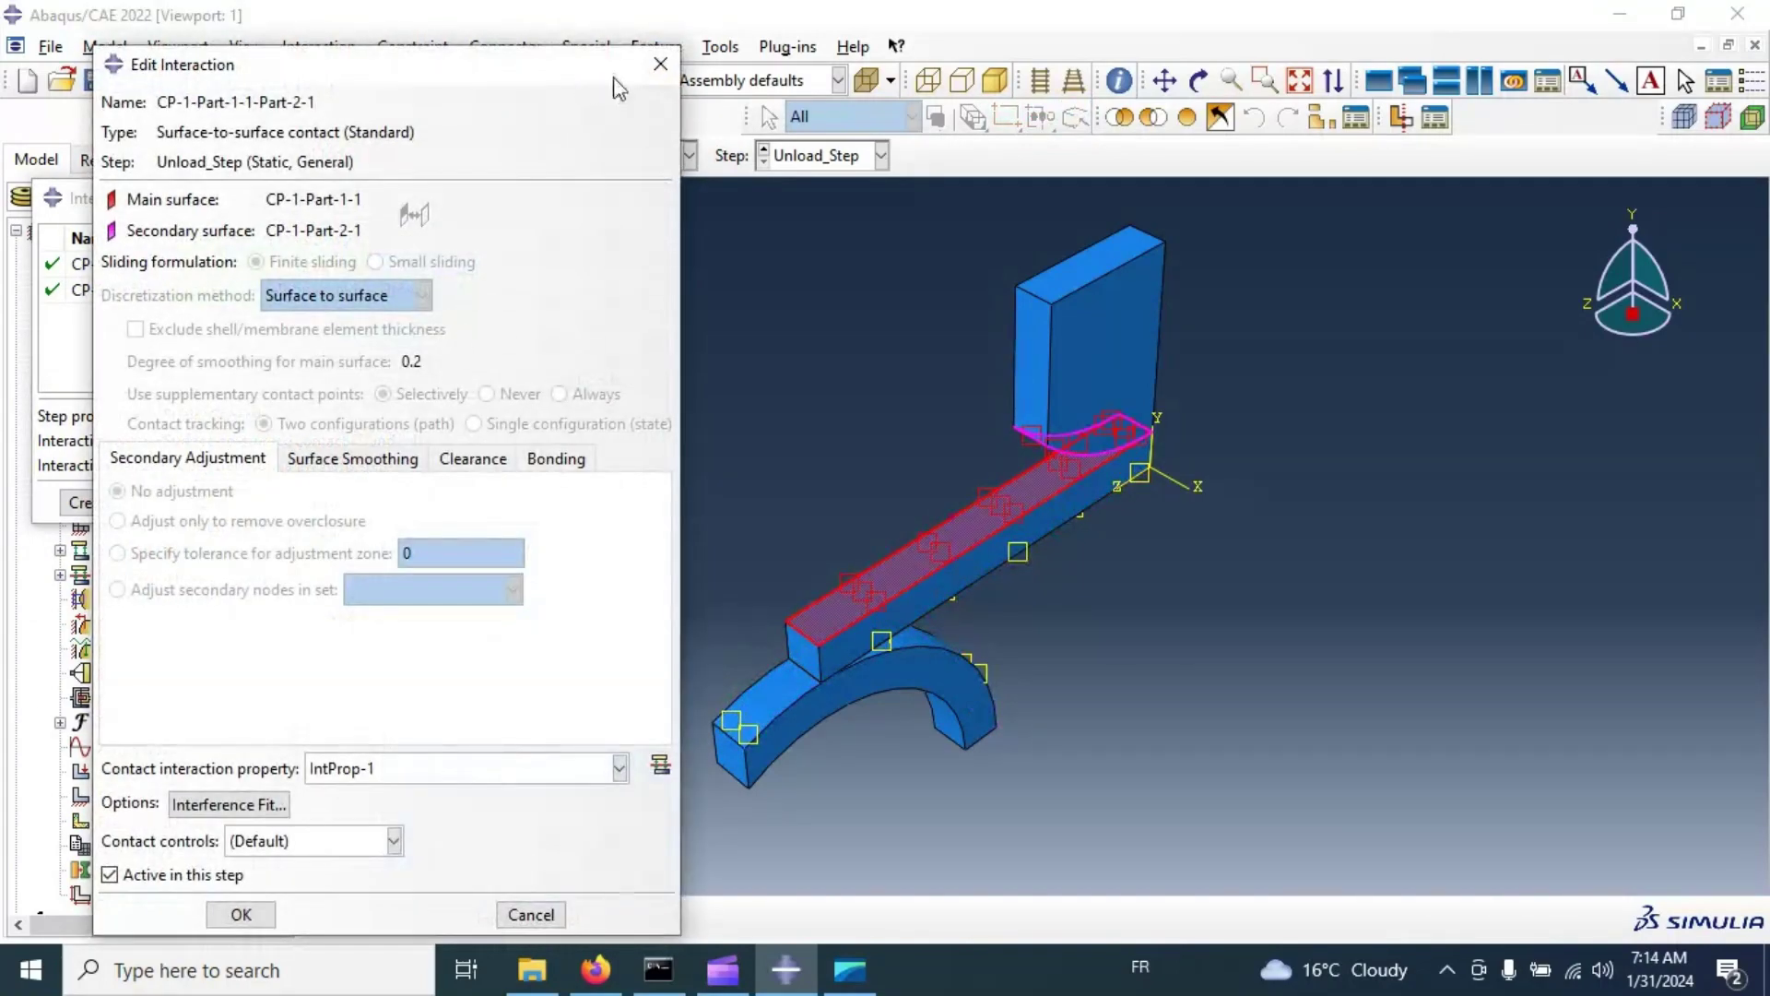
click(660, 62)
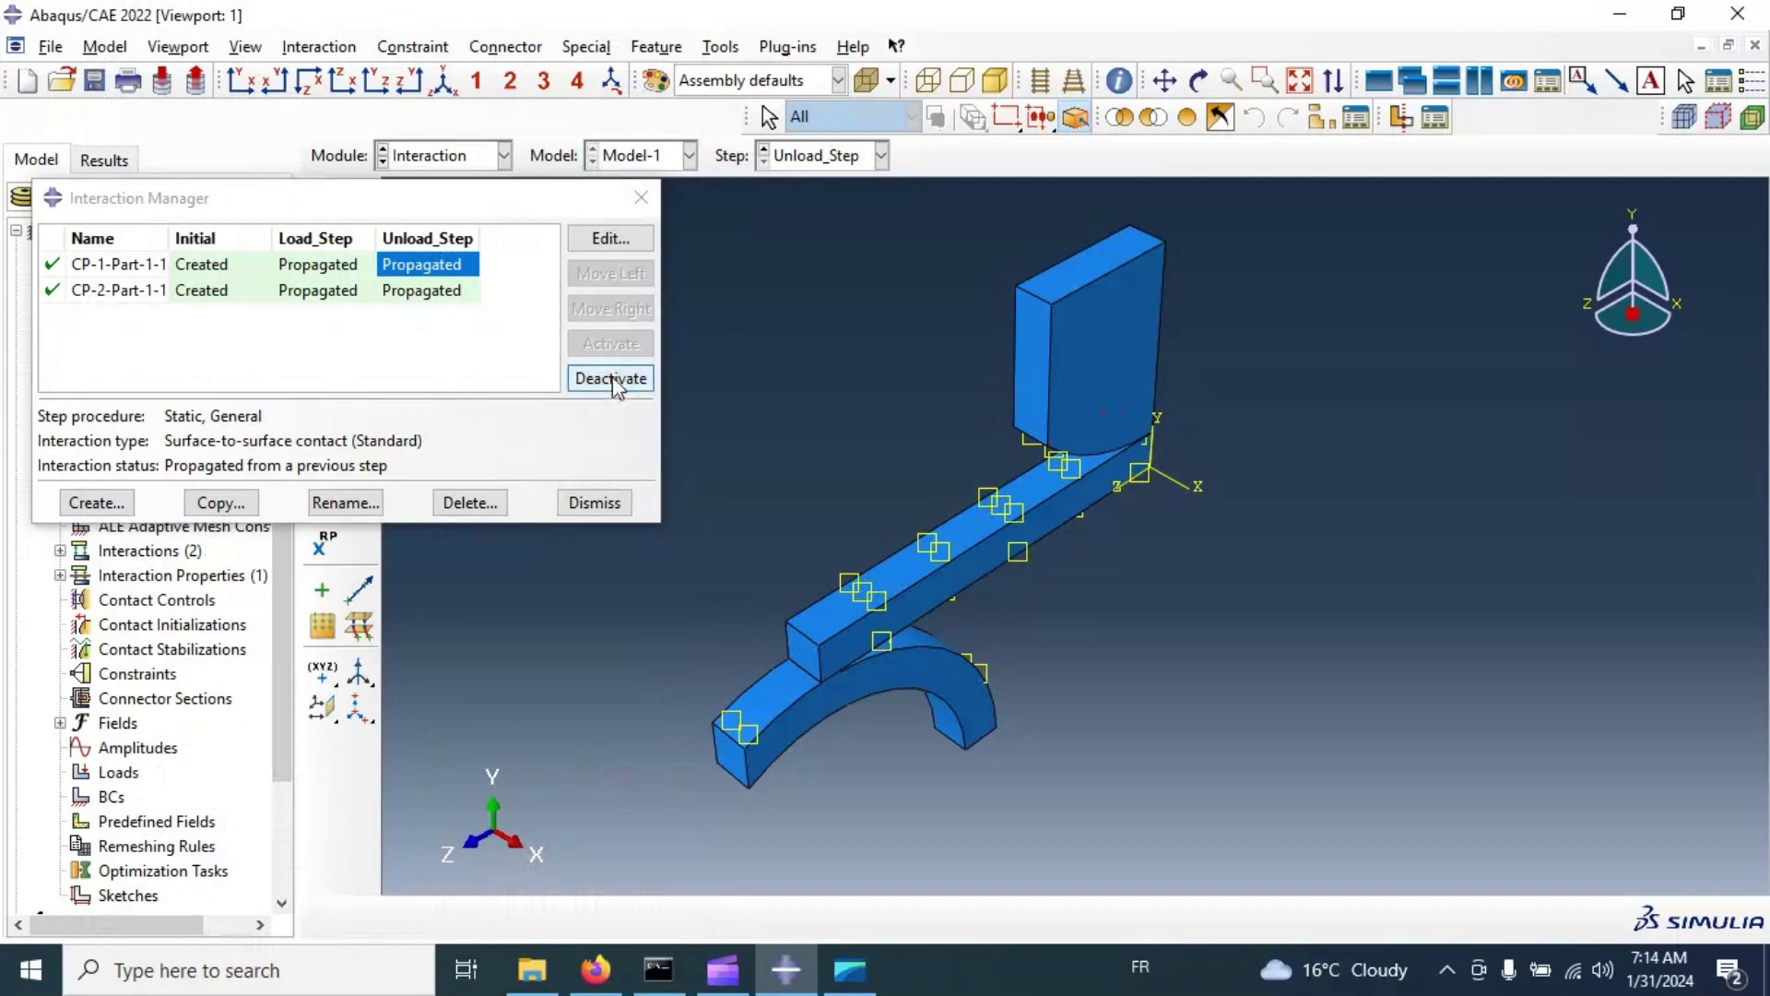
click(612, 378)
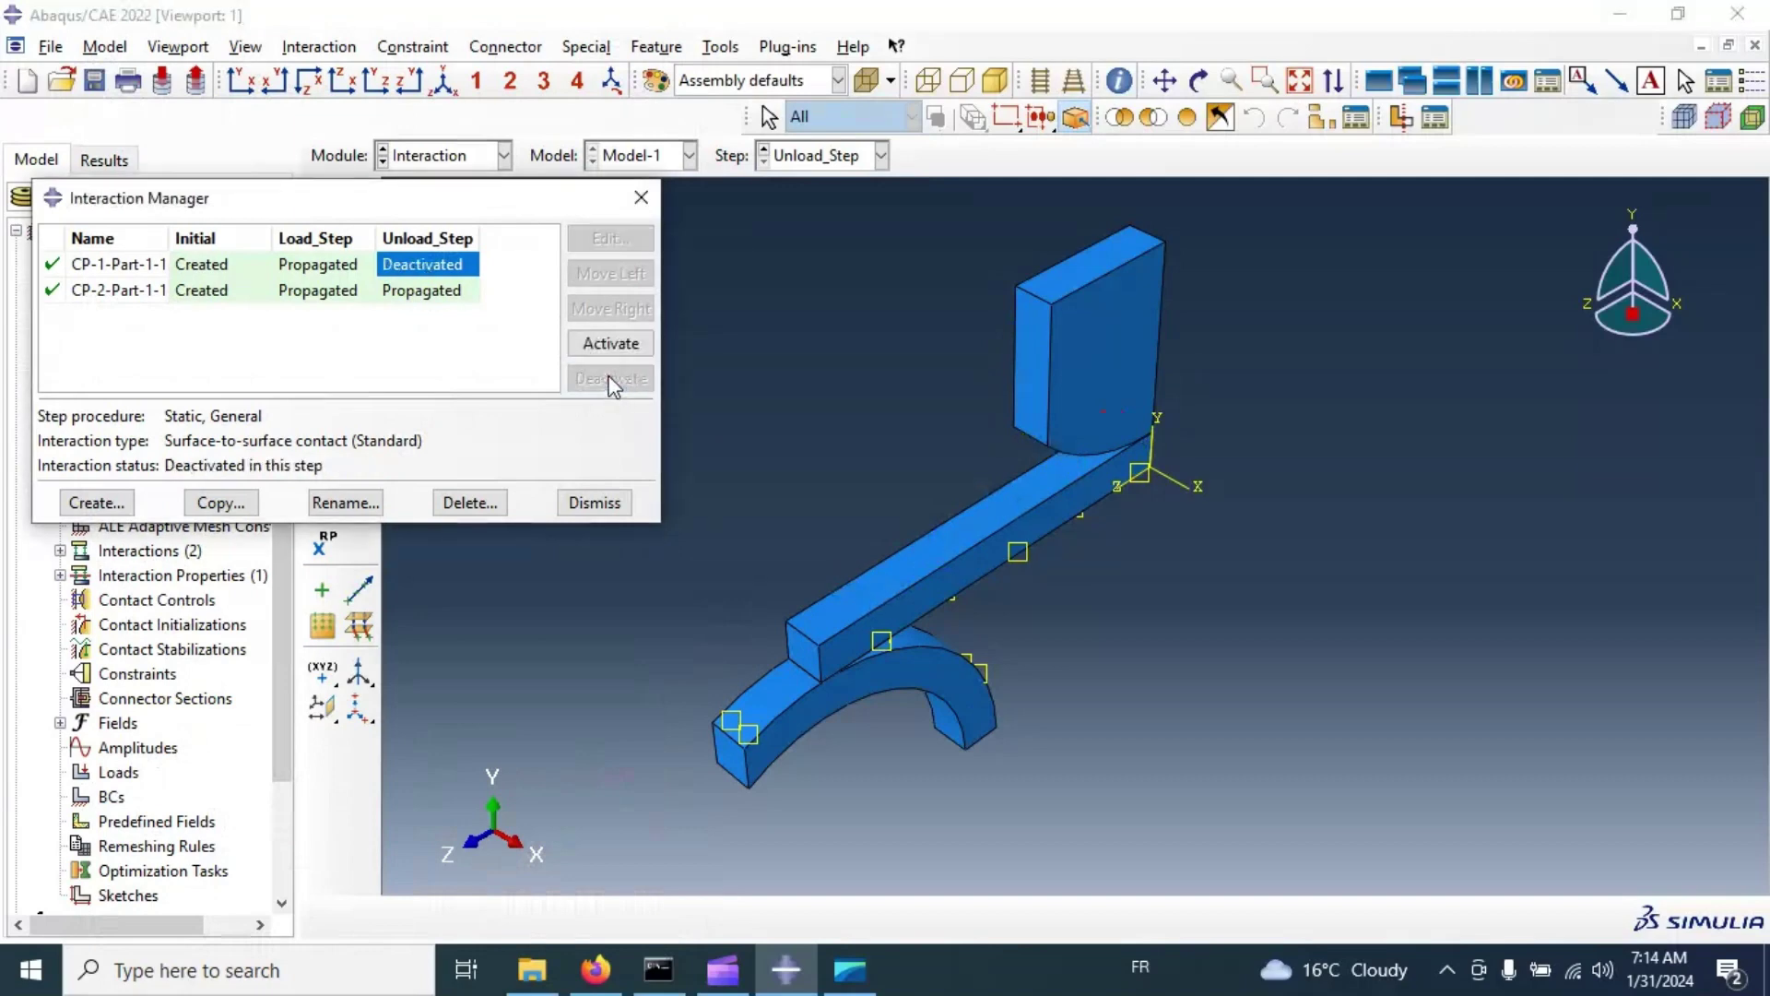
click(595, 503)
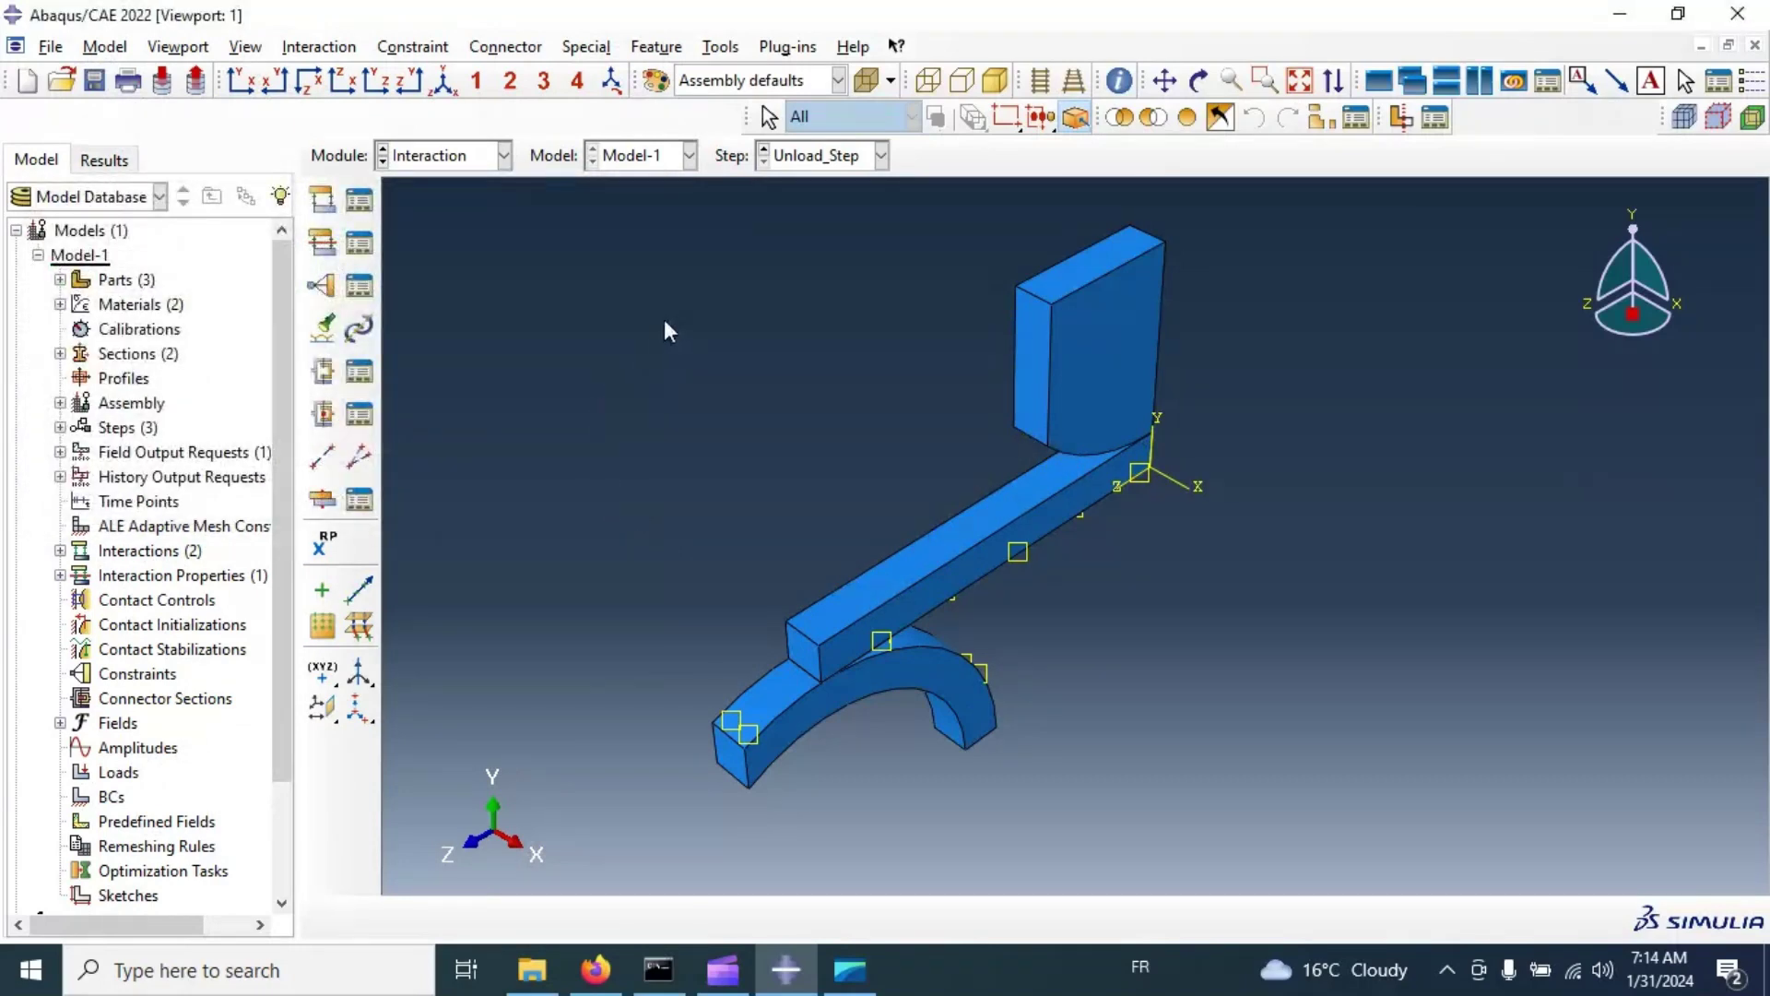
Step: In the Load module, start the mechanical Displacement/Rotation boundary condition BC-1 in the Initial step
click(466, 159)
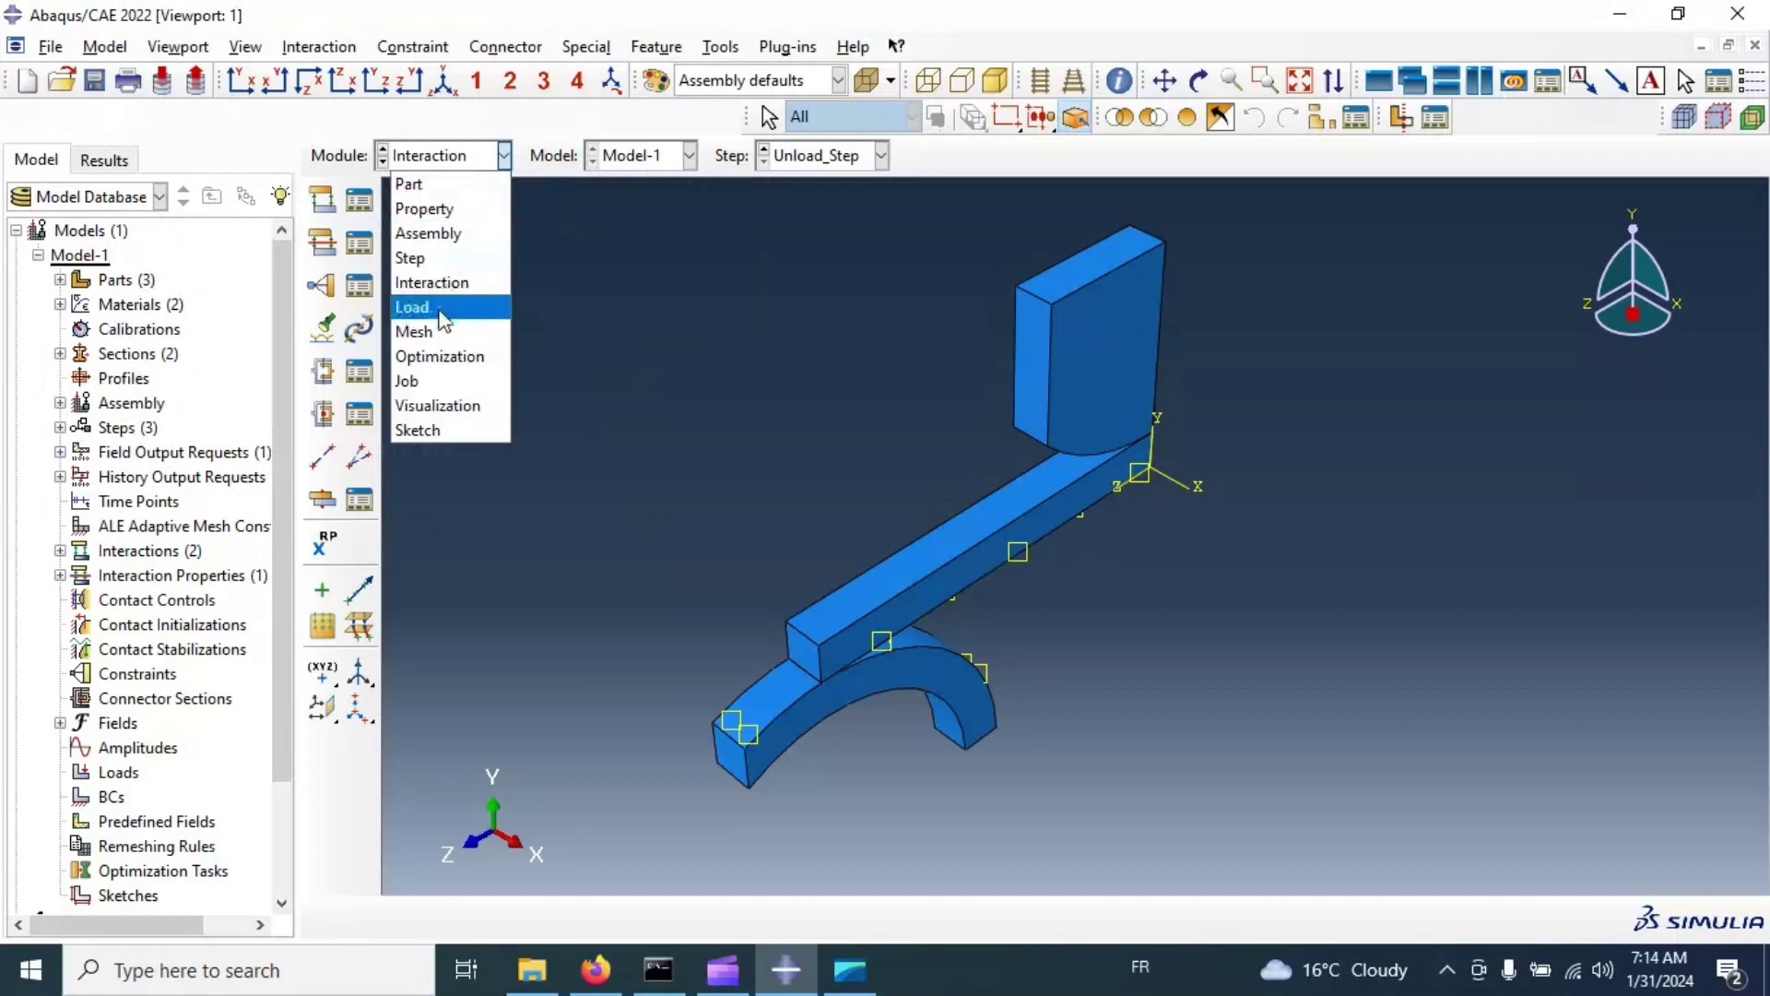
click(413, 307)
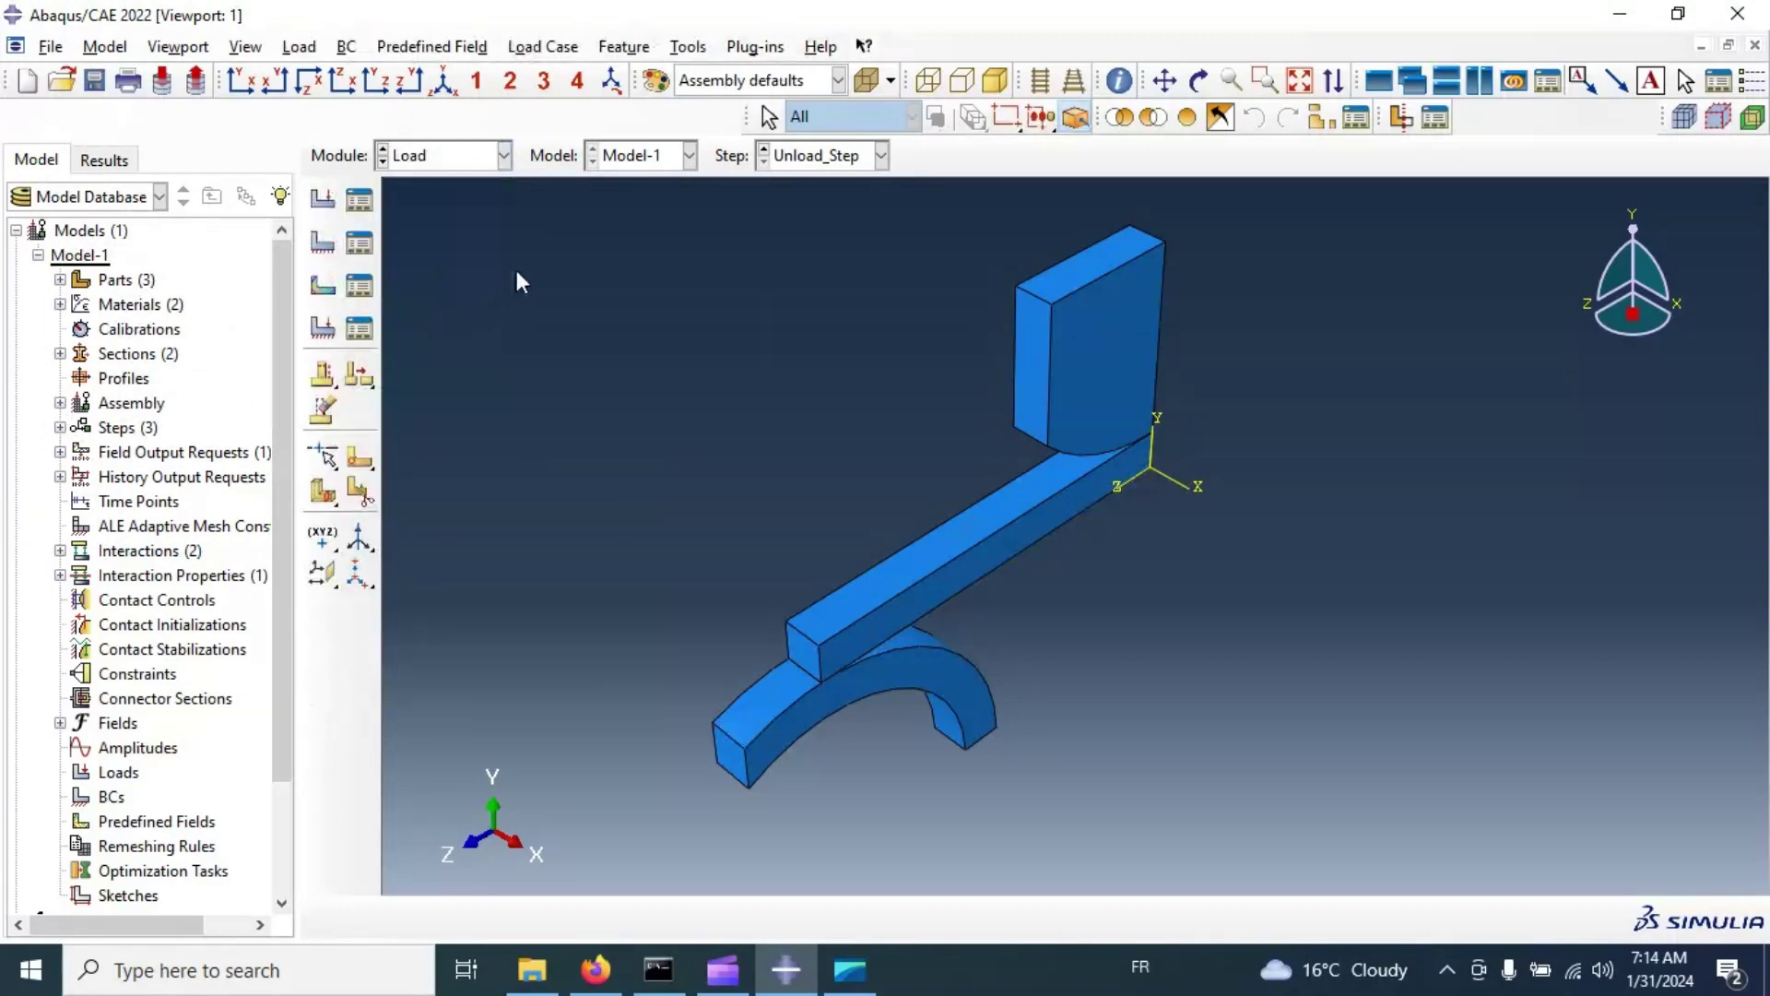
click(323, 246)
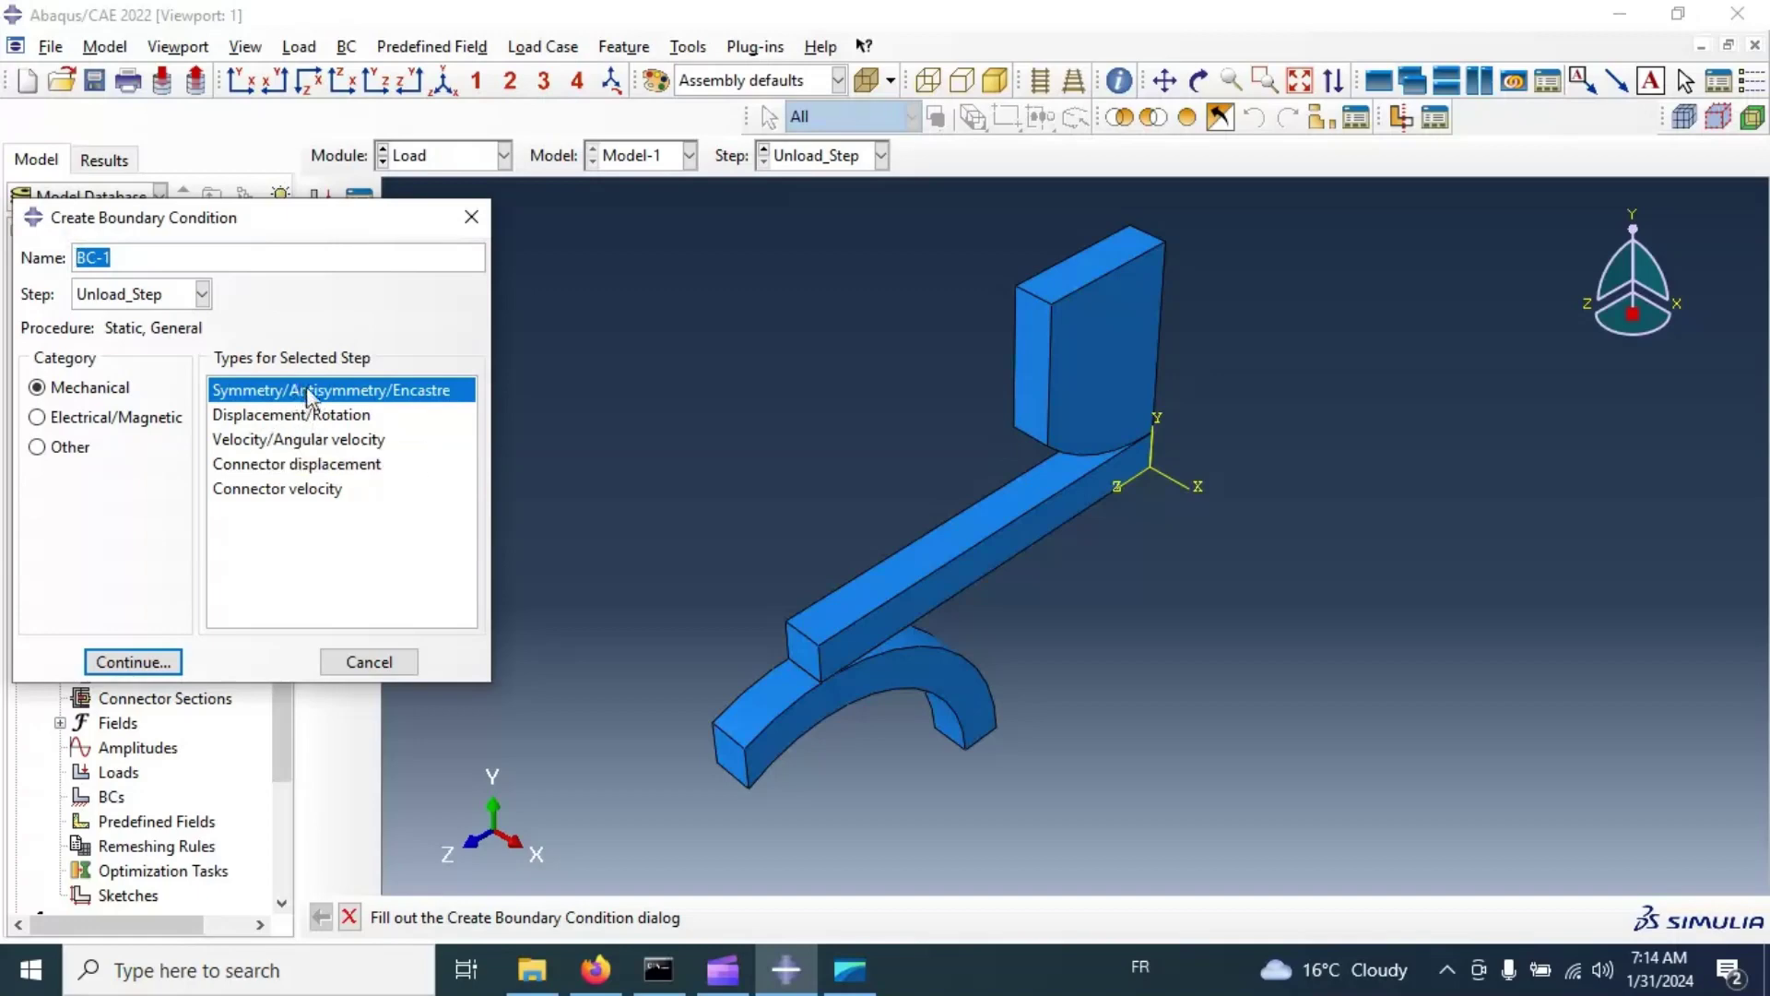
click(254, 415)
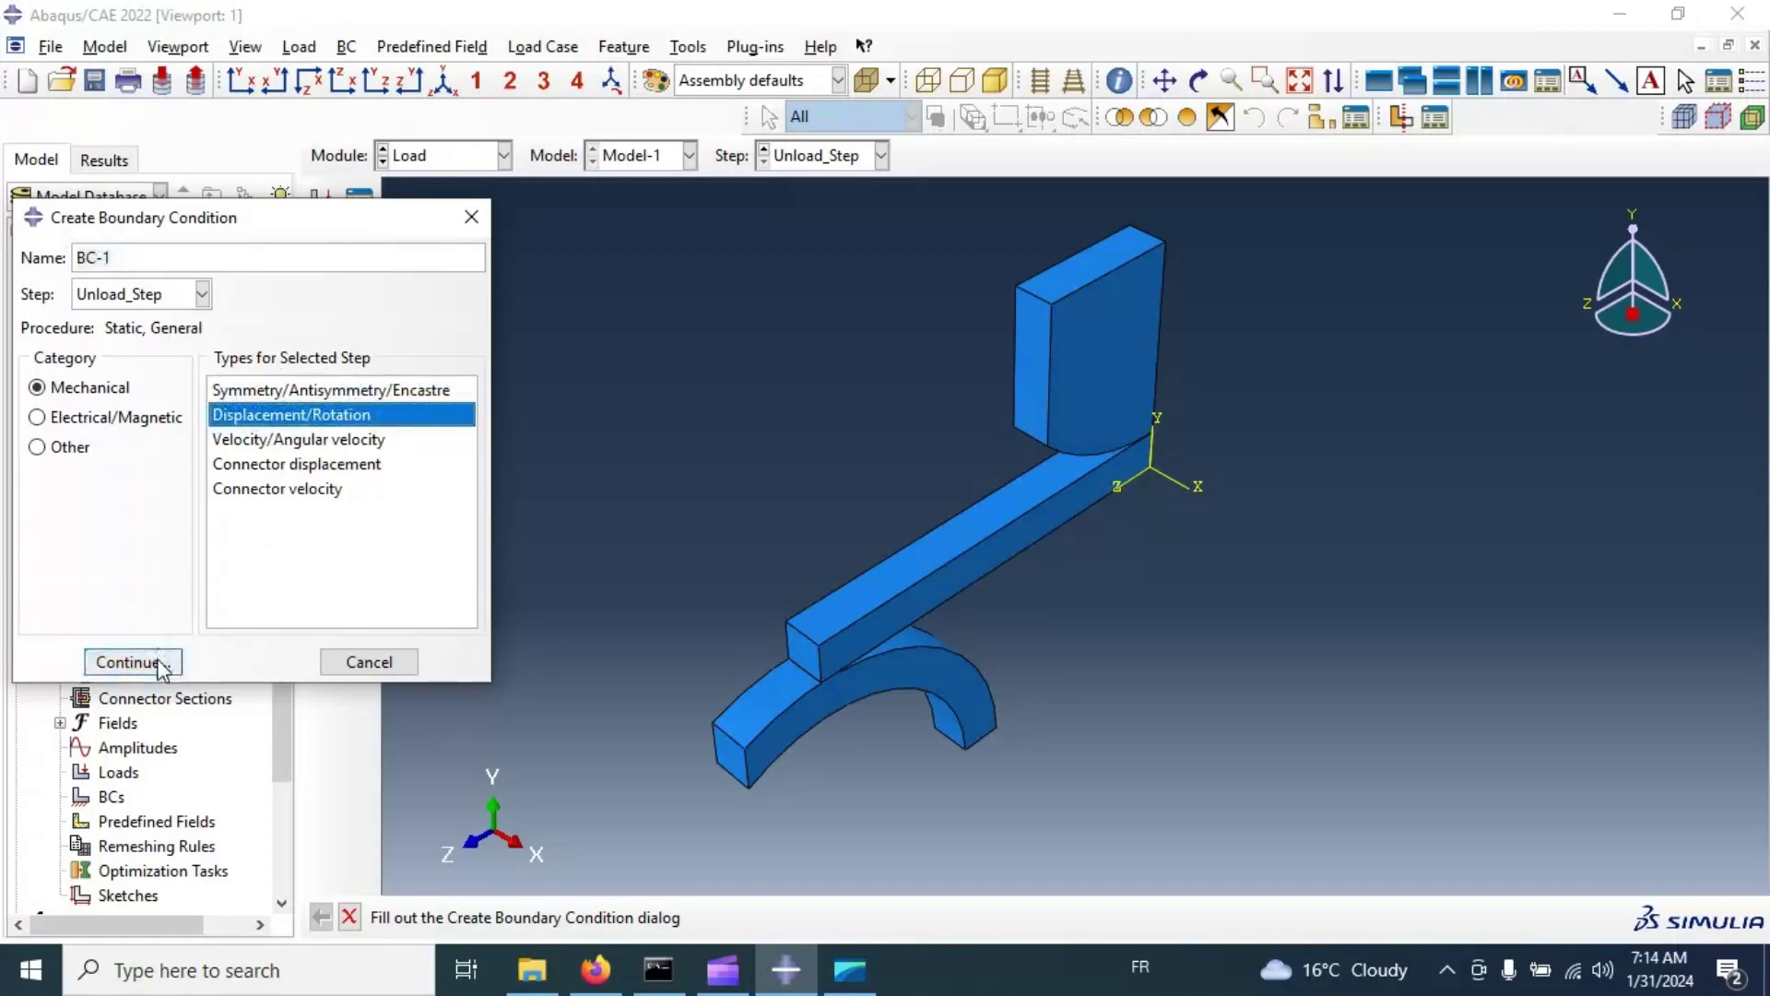
click(200, 294)
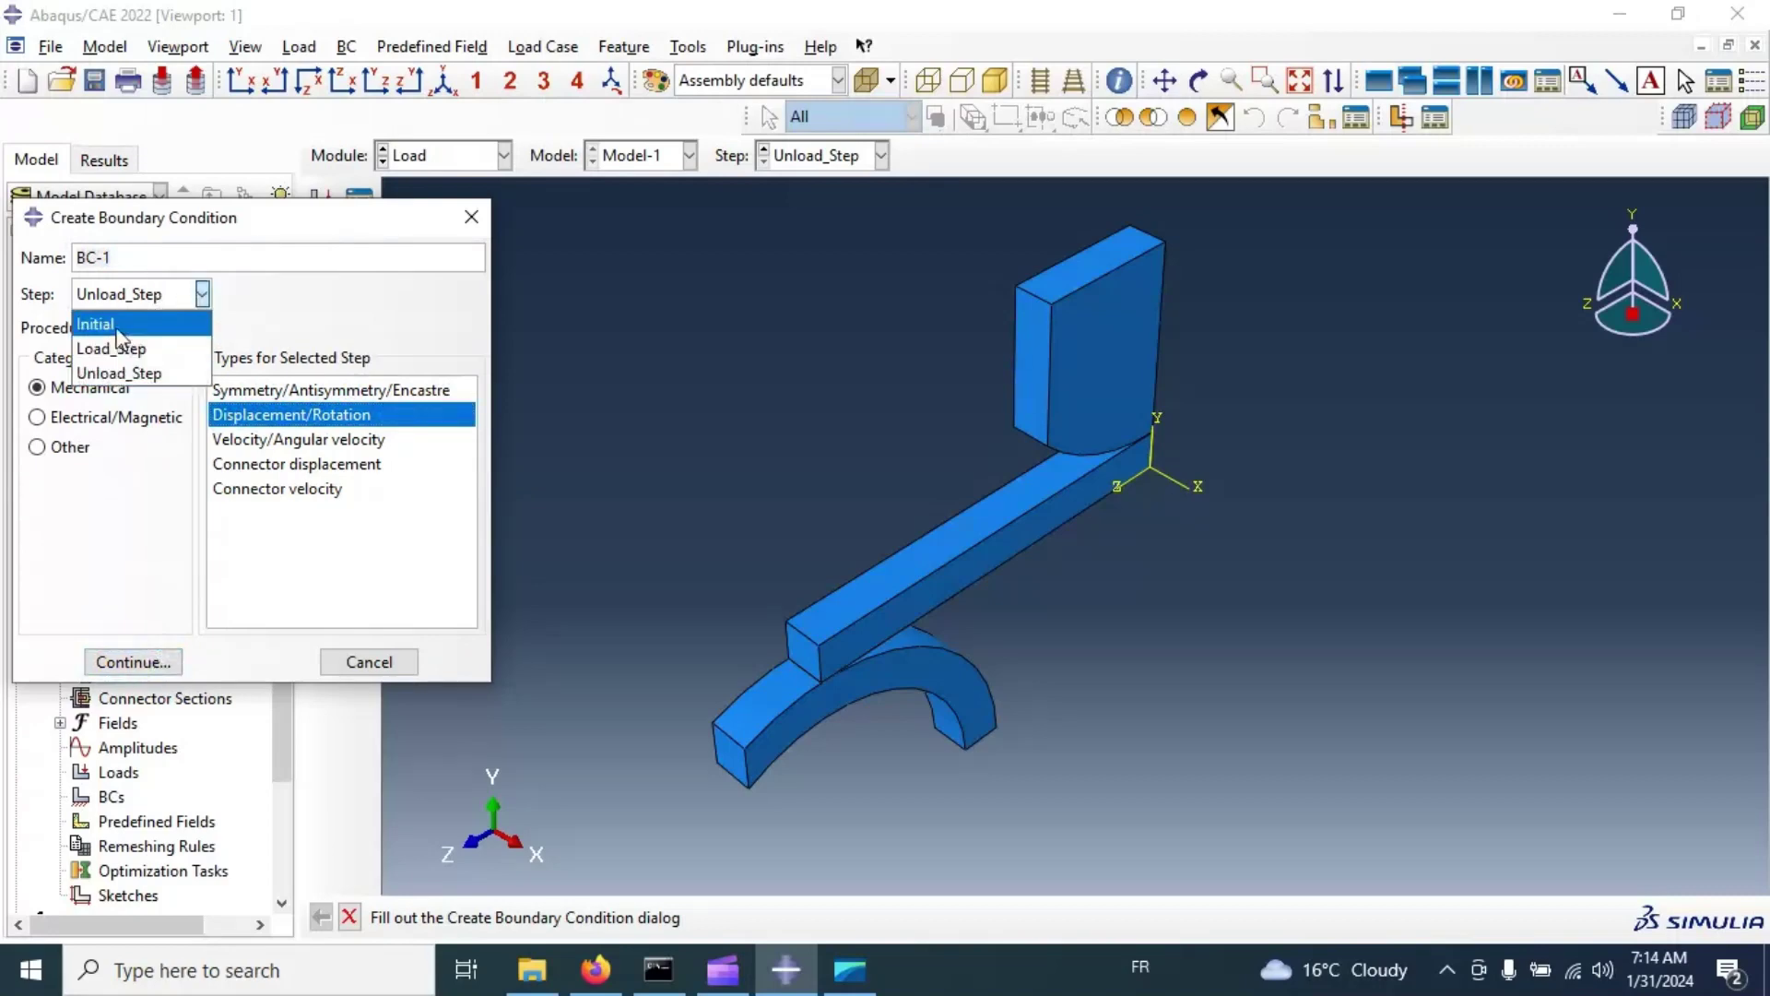
click(117, 327)
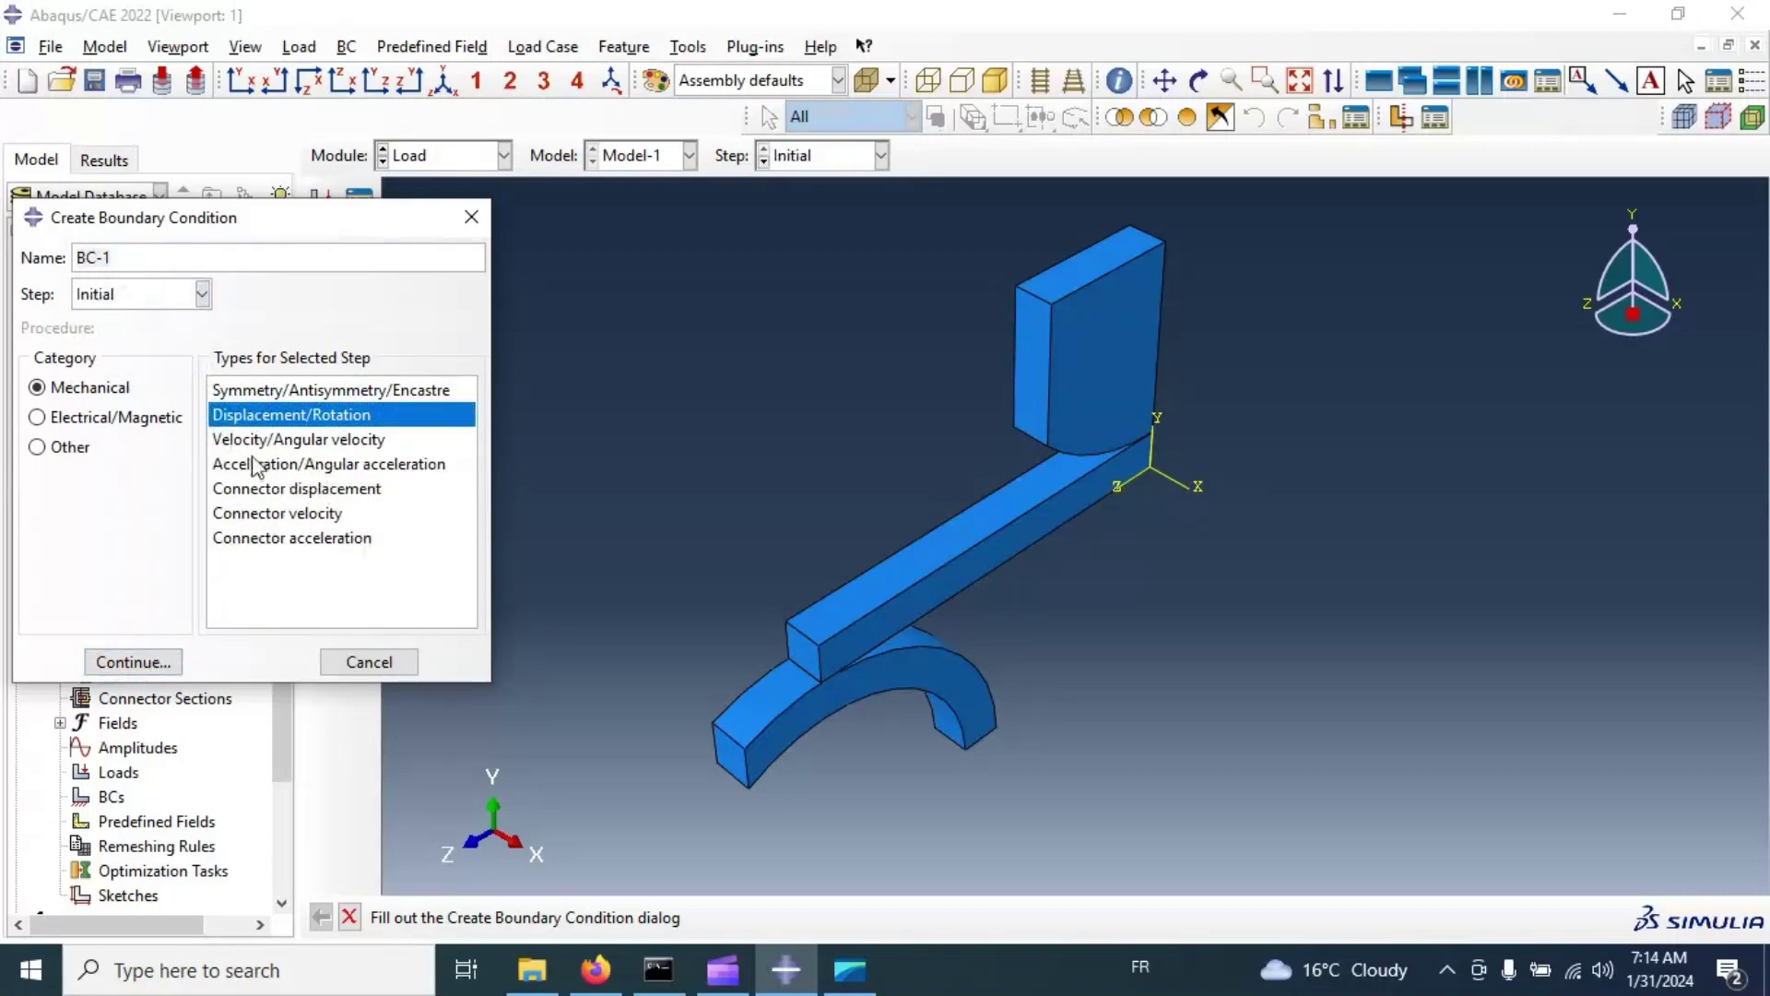
click(133, 662)
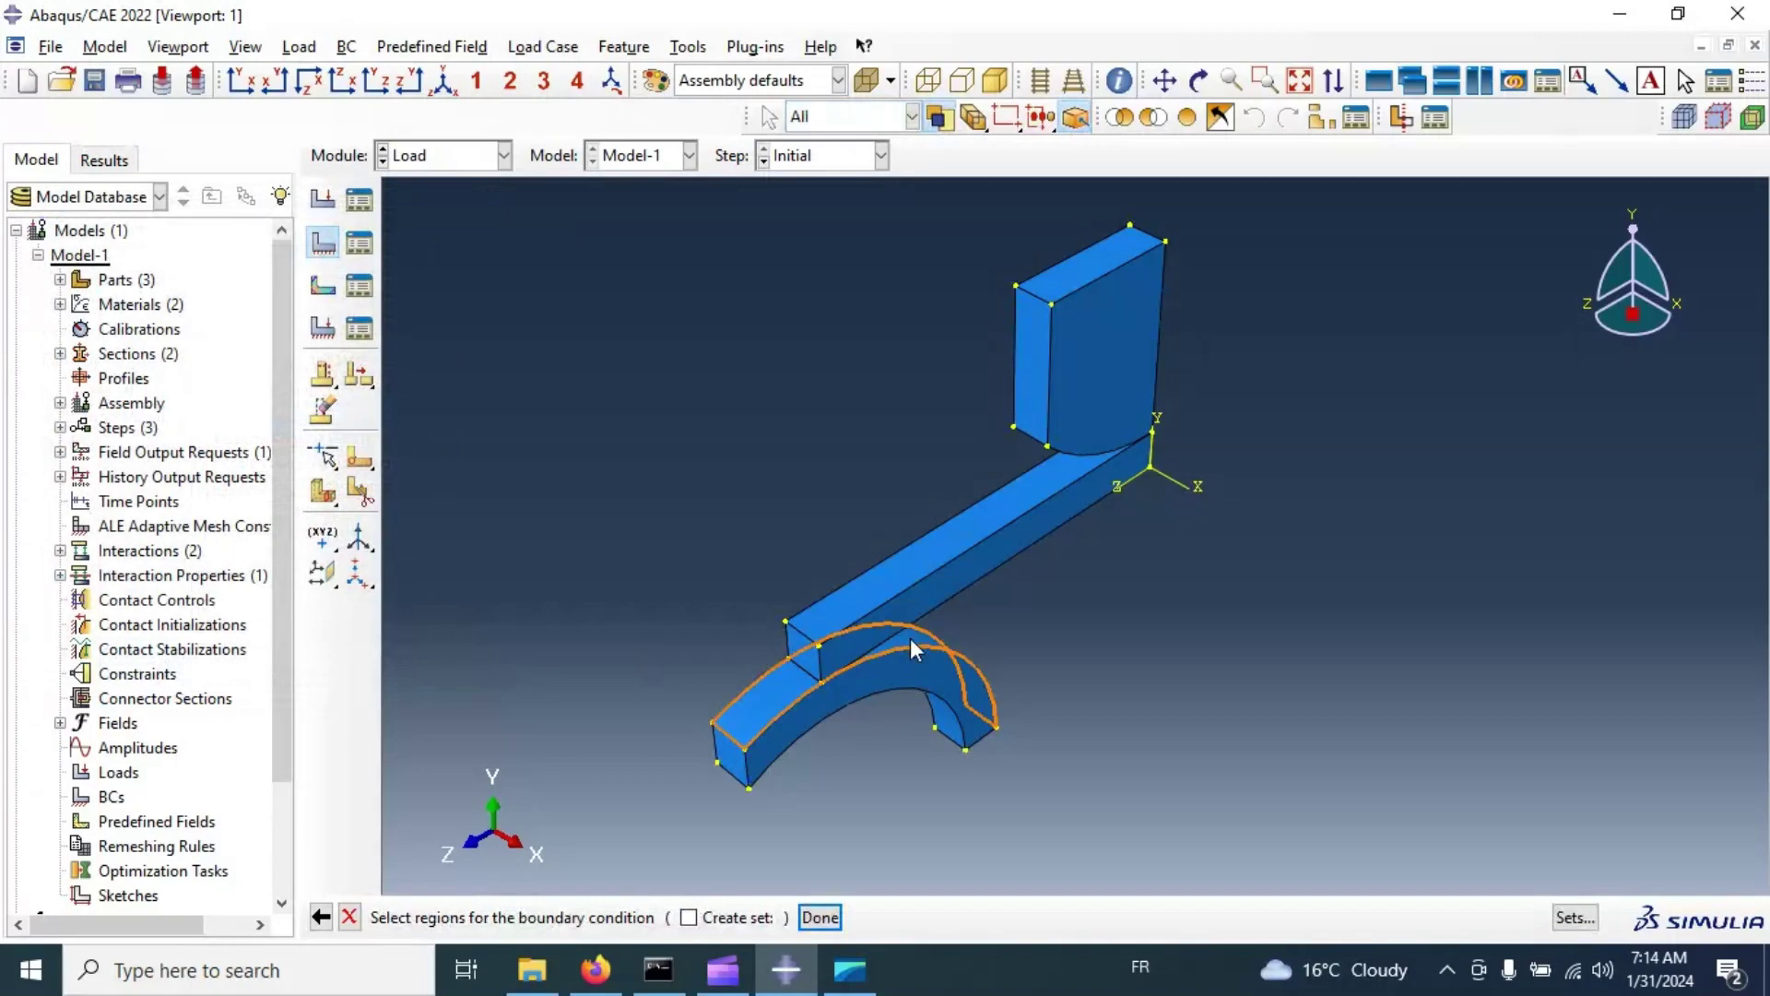
Step: Apply BC-1 to the inner curved face of the arched support, constraining U1, U2, U3 and UR1
ctrl+alt+drag(949, 624, 938, 587)
click(938, 586)
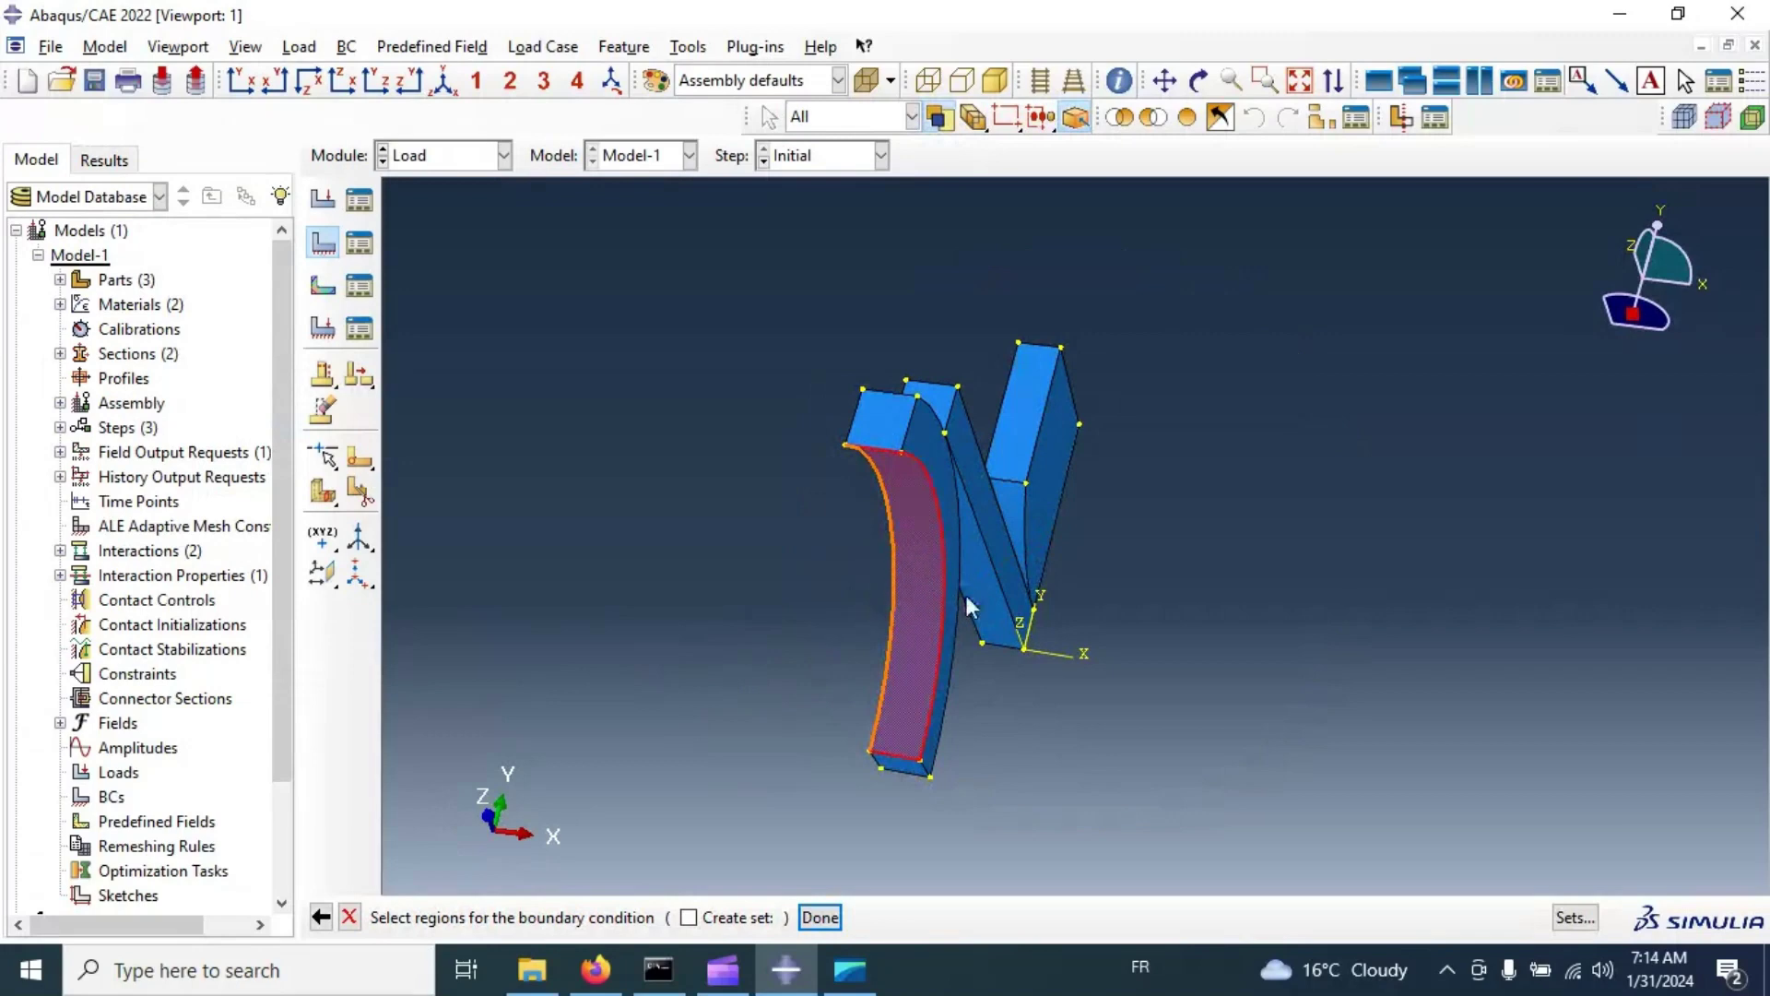
click(819, 916)
click(92, 355)
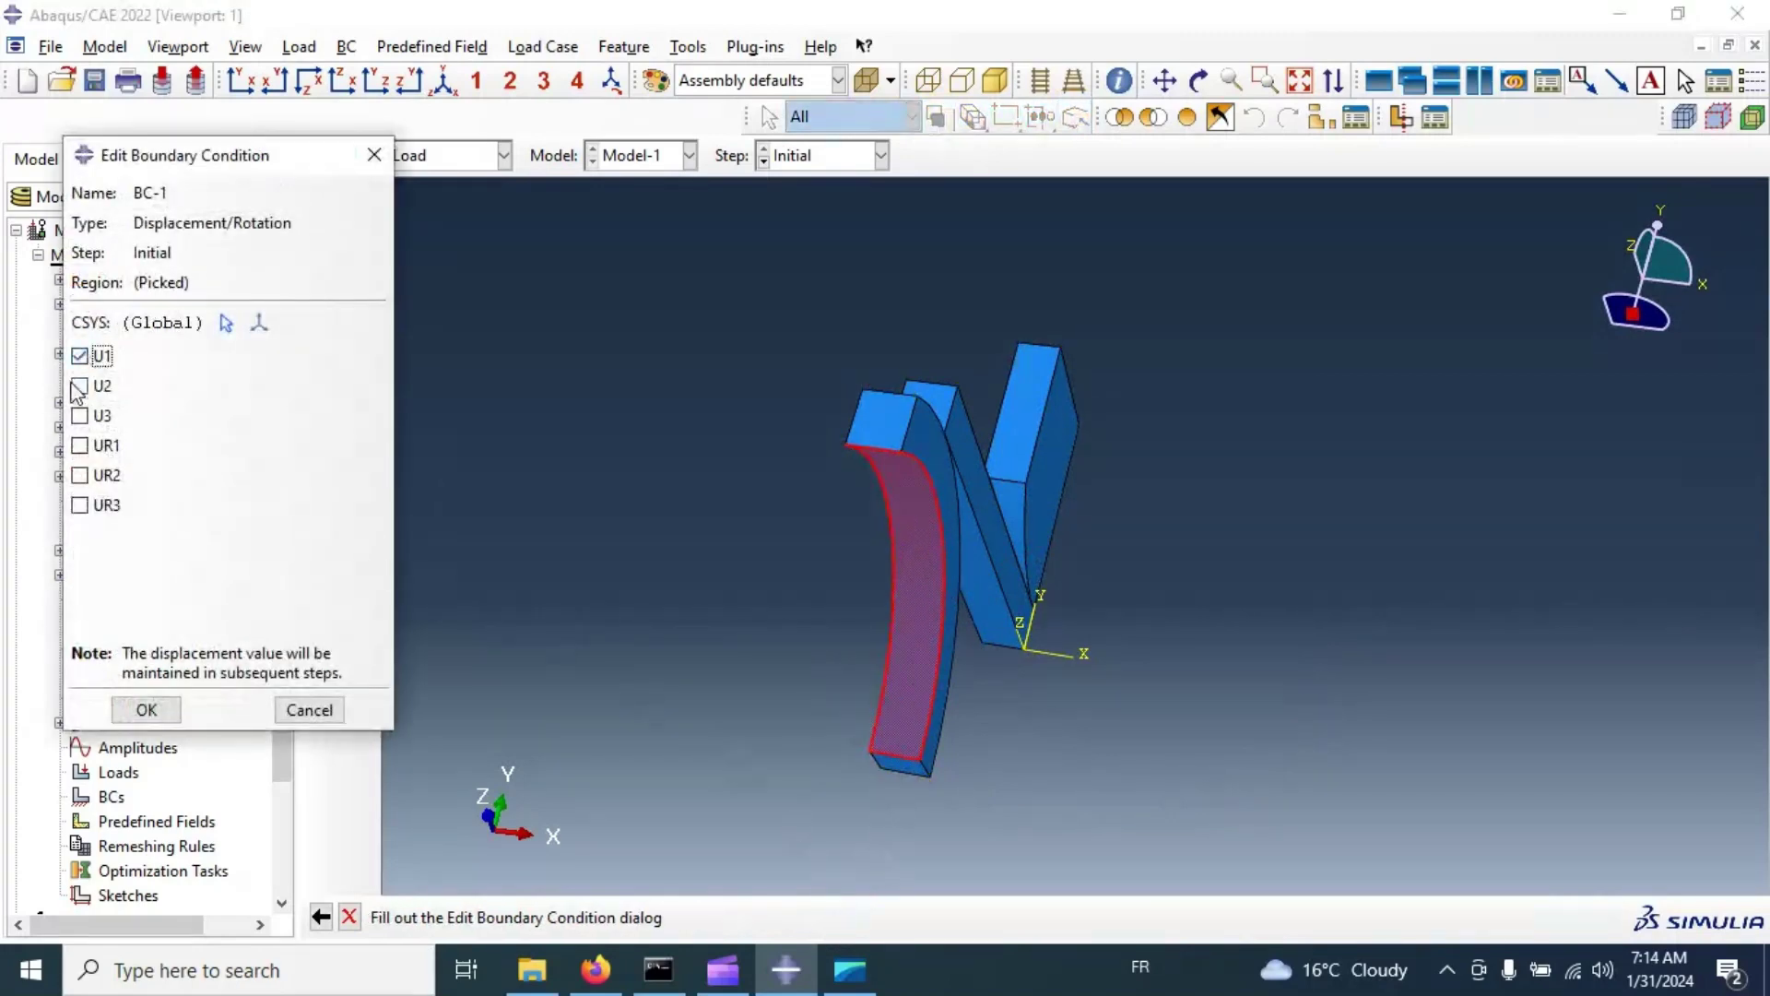
click(79, 386)
click(79, 416)
click(79, 446)
click(147, 710)
Step: Start Symmetry/Antisymmetry/Encastre boundary condition BC-2 in the Initial step on the coplanar side faces of the support, beam and punch
ctrl+alt+drag(1190, 475, 971, 548)
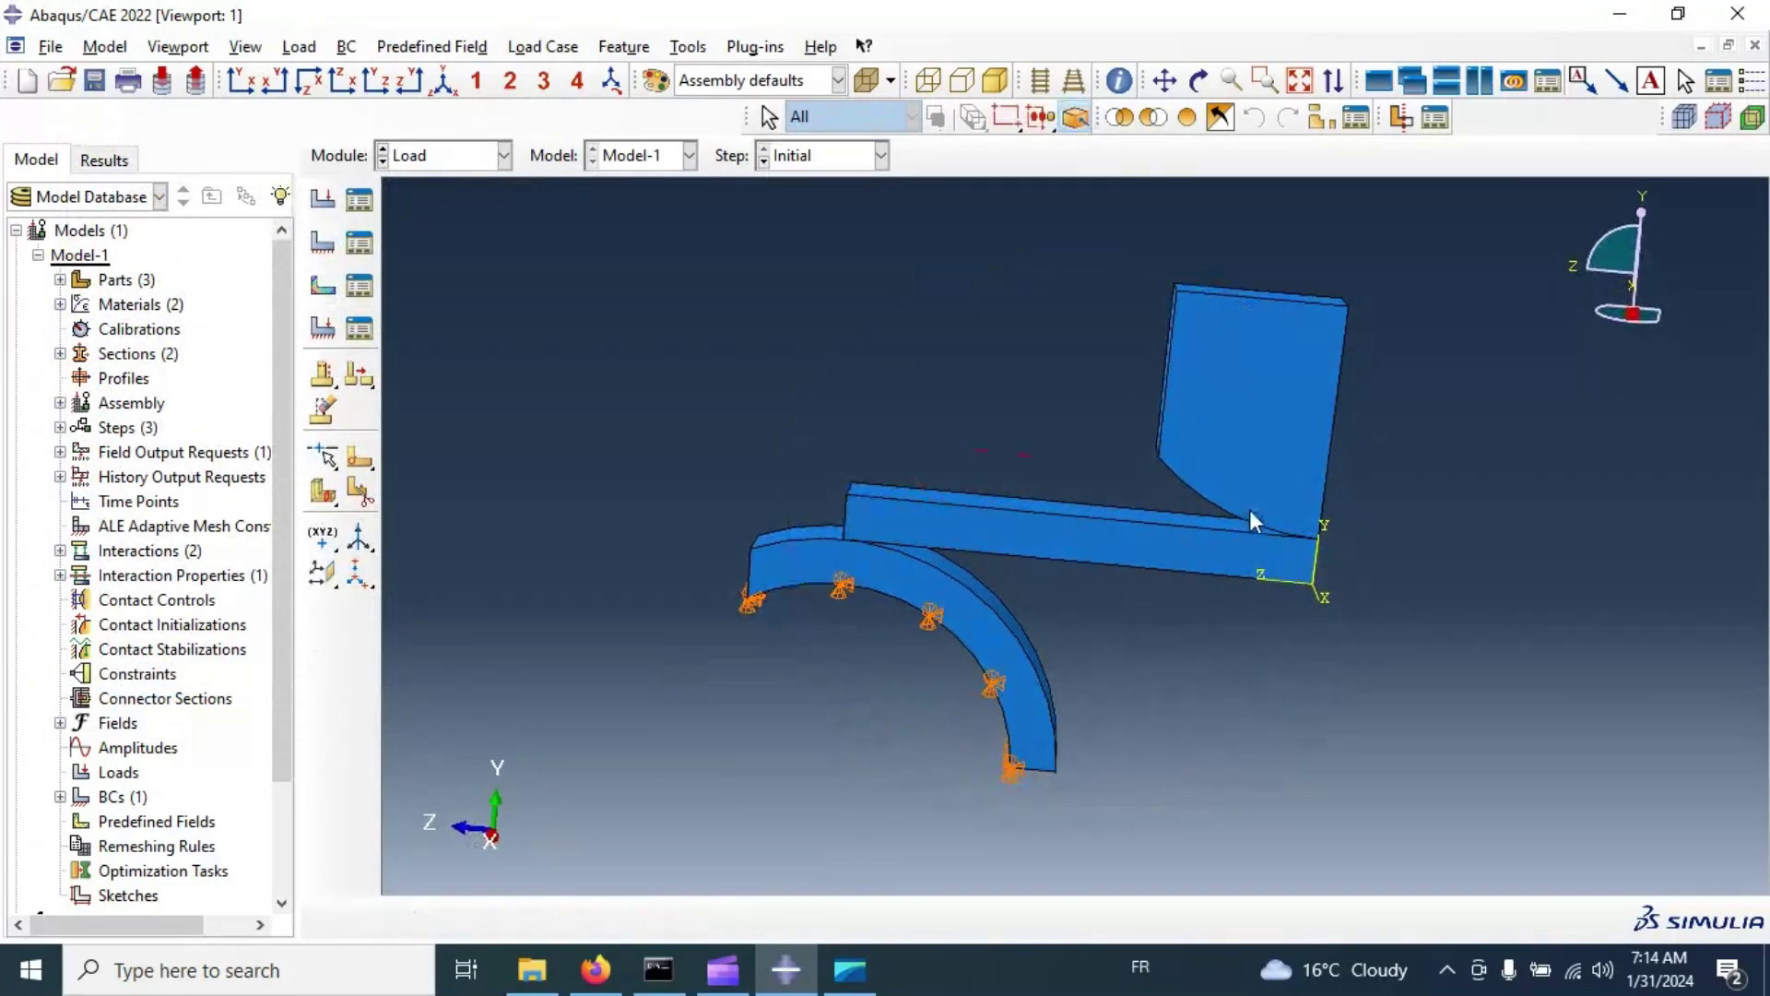
ctrl+alt+drag(1287, 529, 1236, 465)
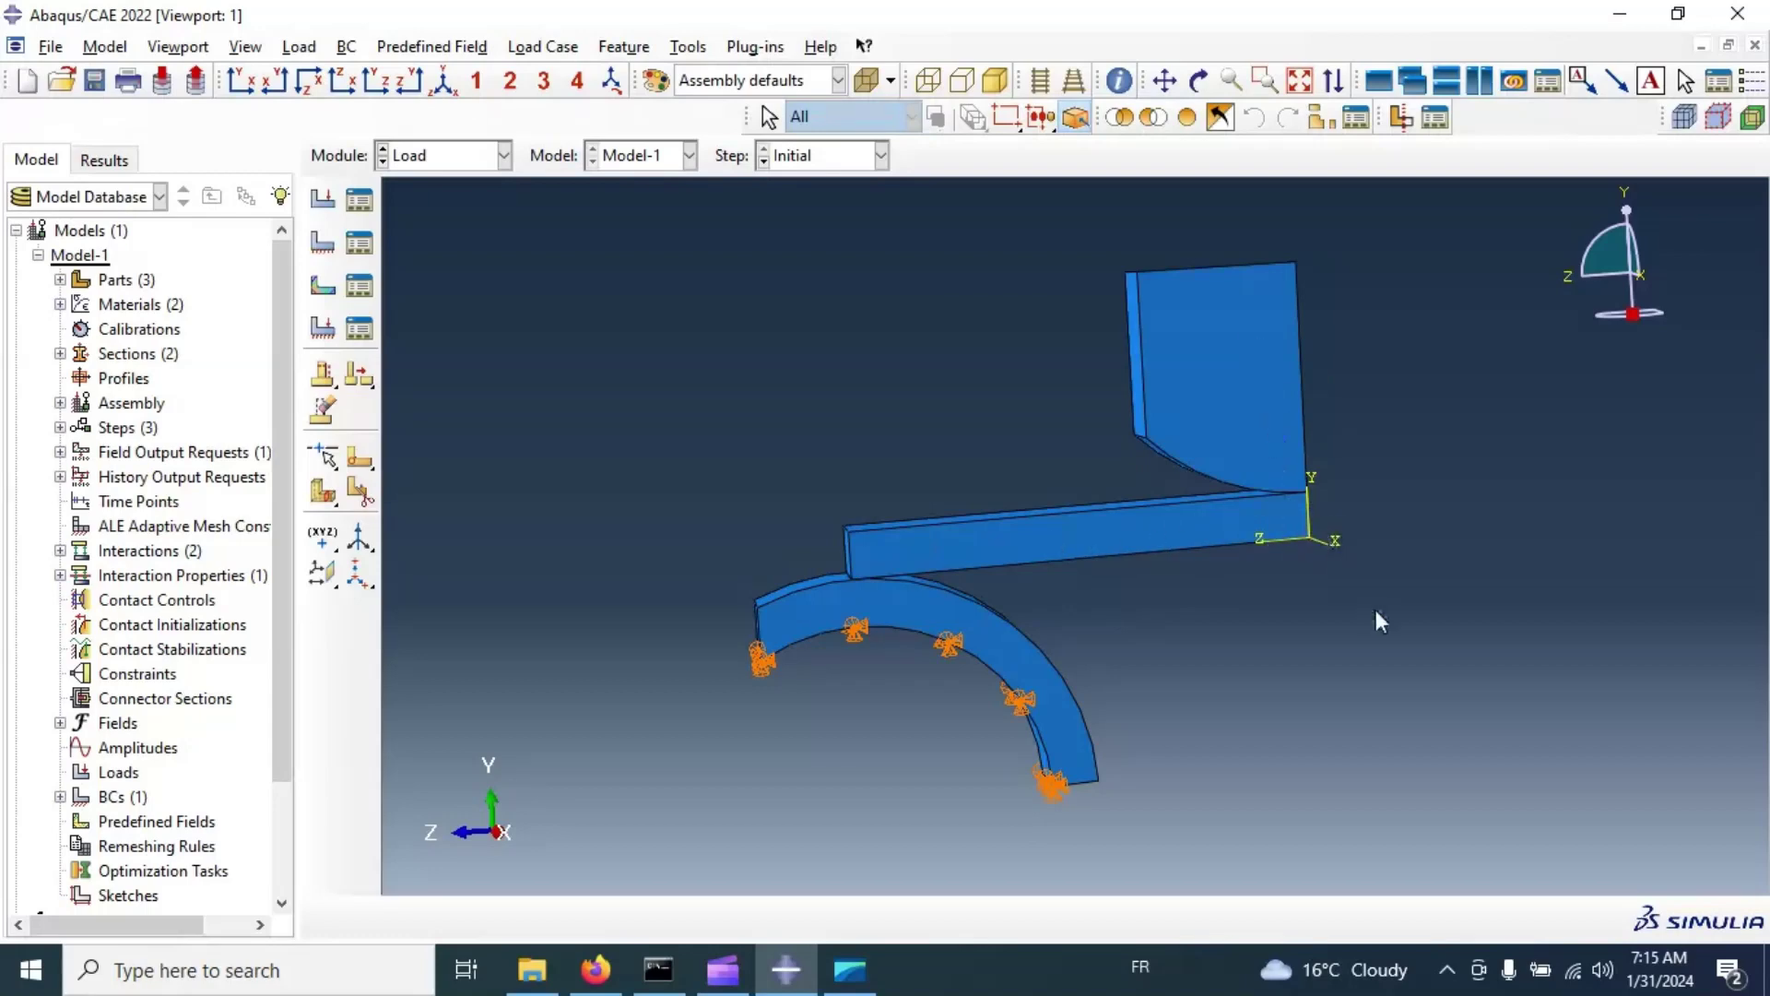
click(323, 245)
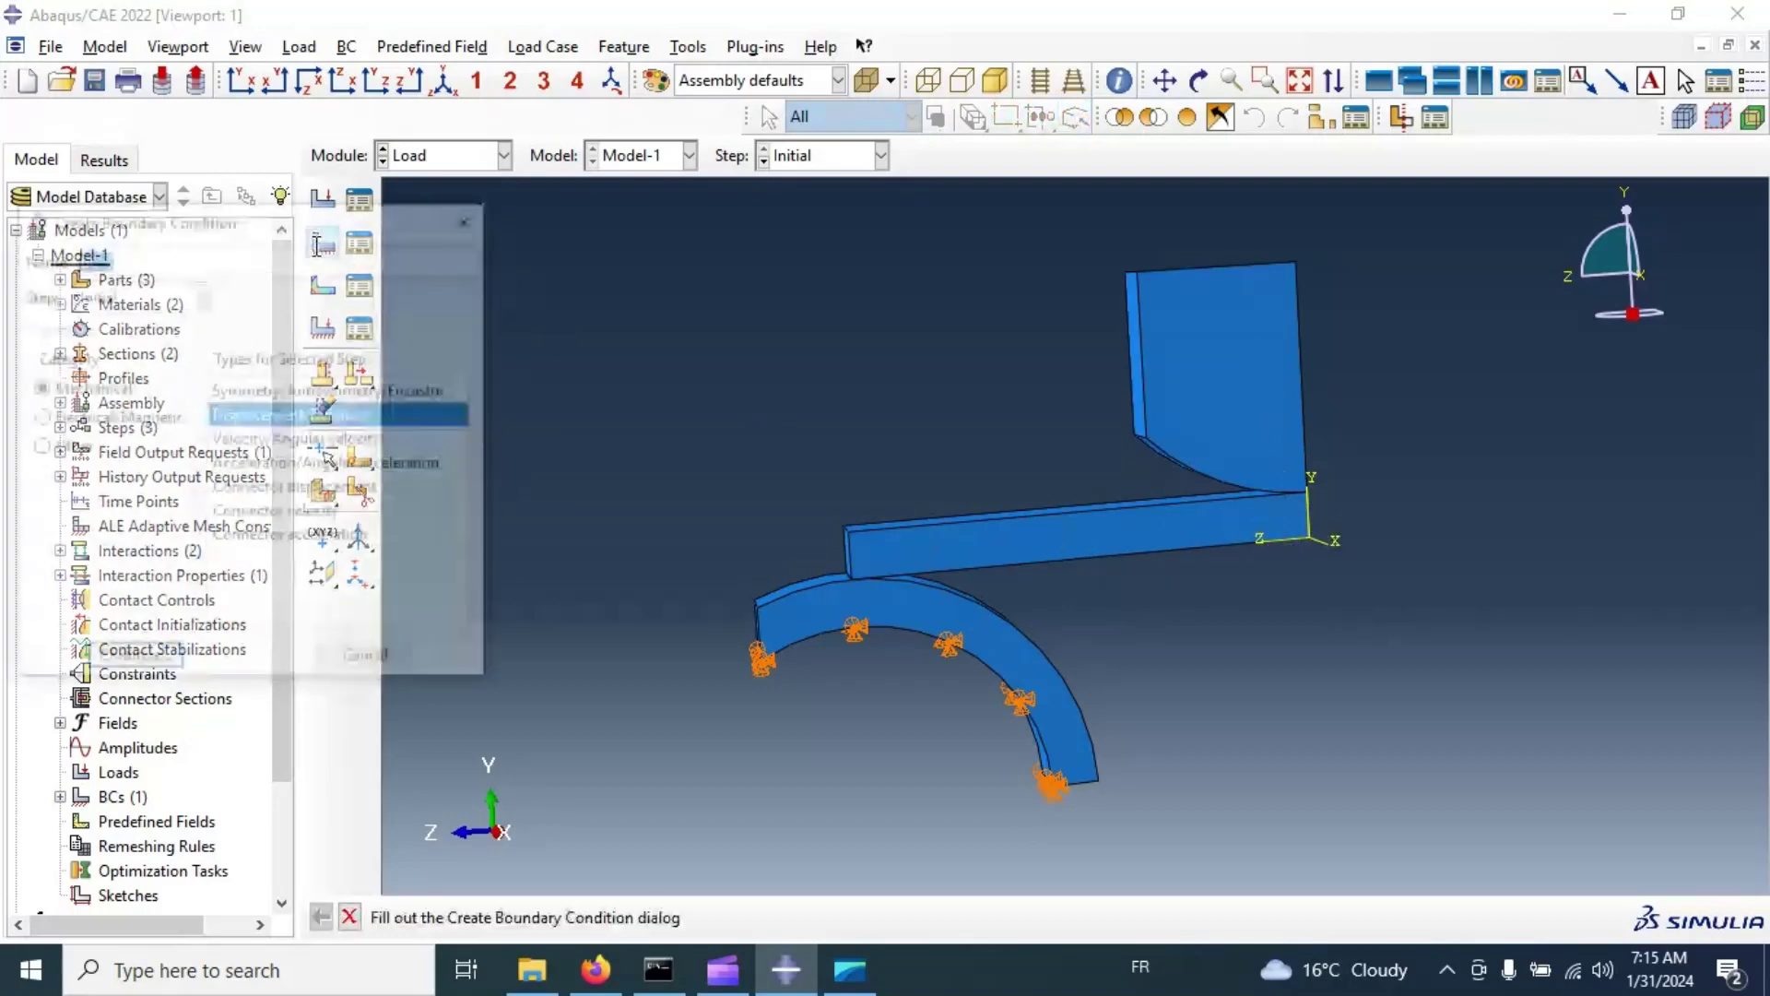
click(273, 393)
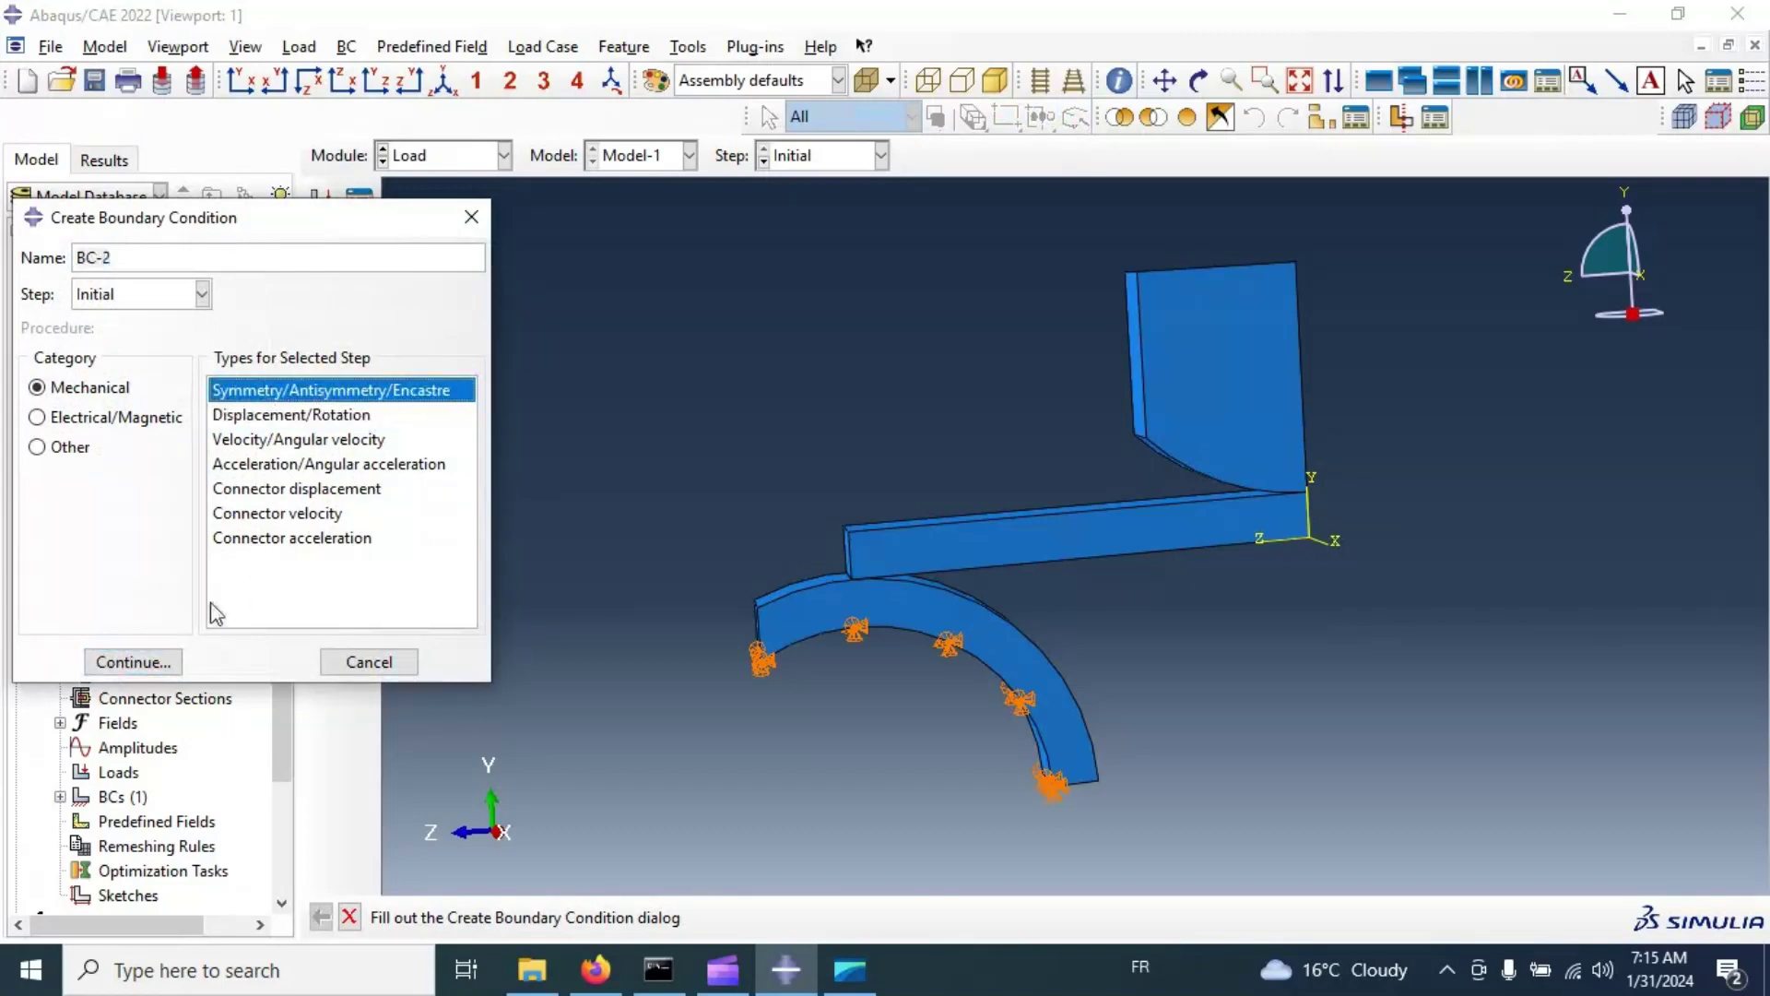
click(134, 661)
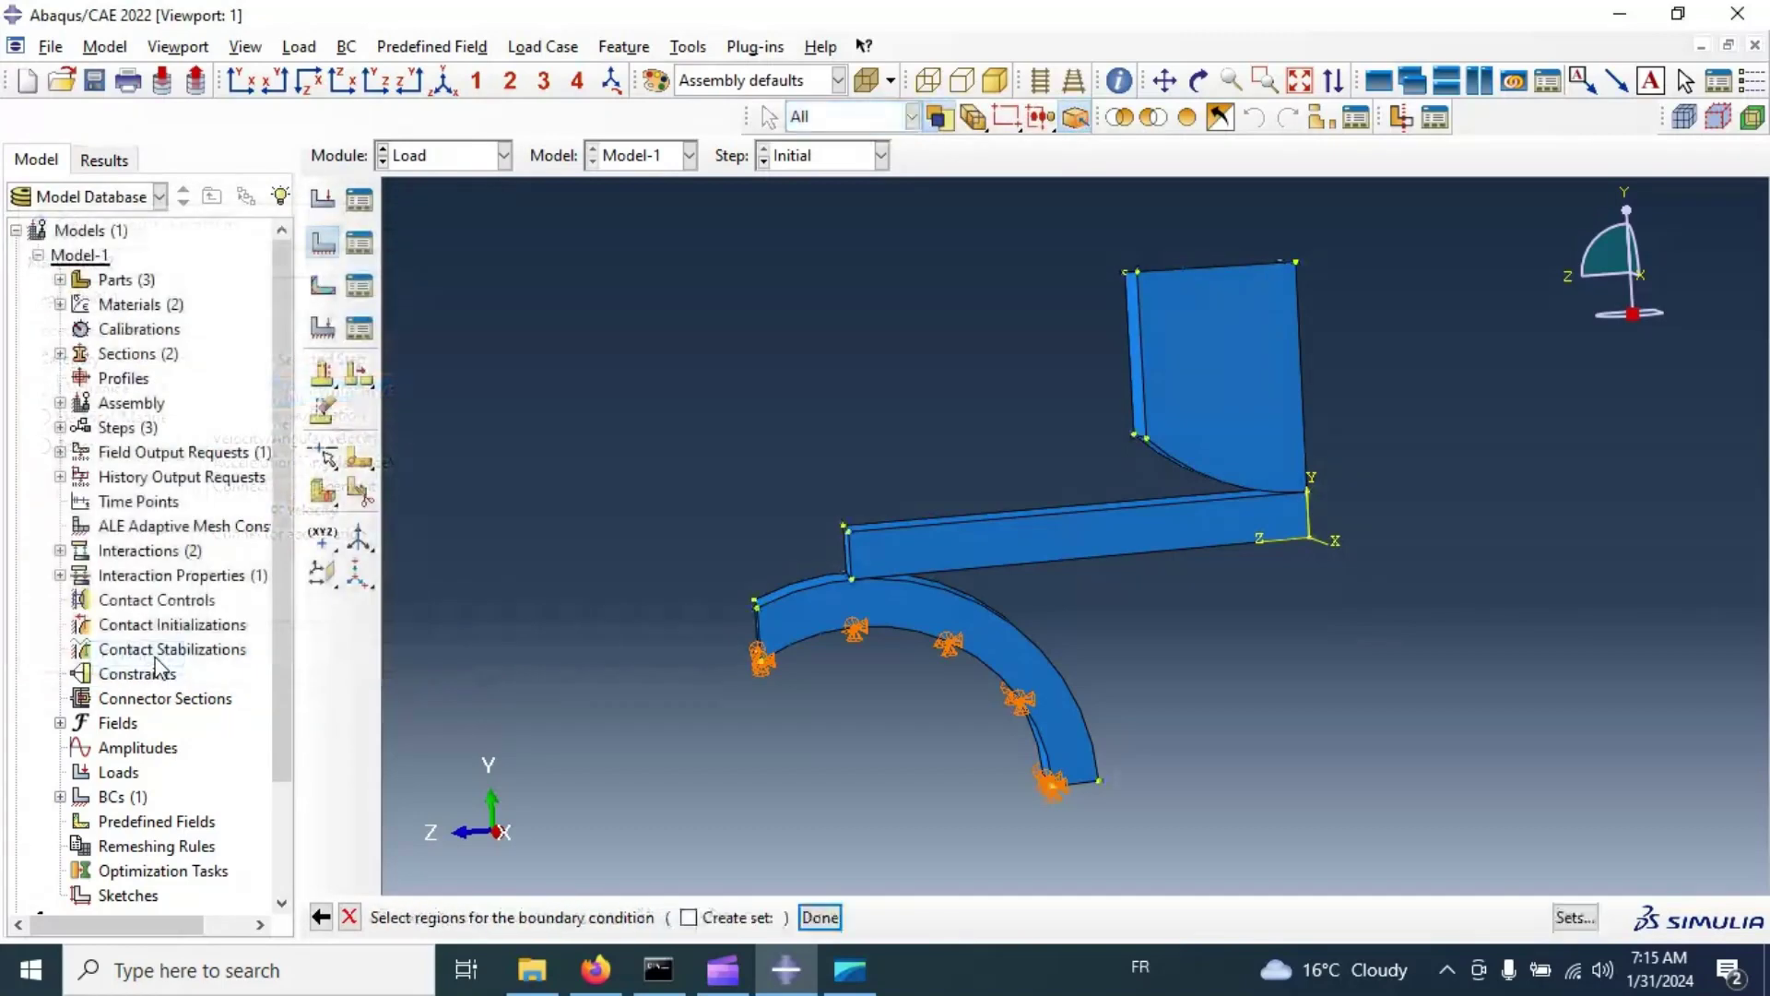
click(800, 616)
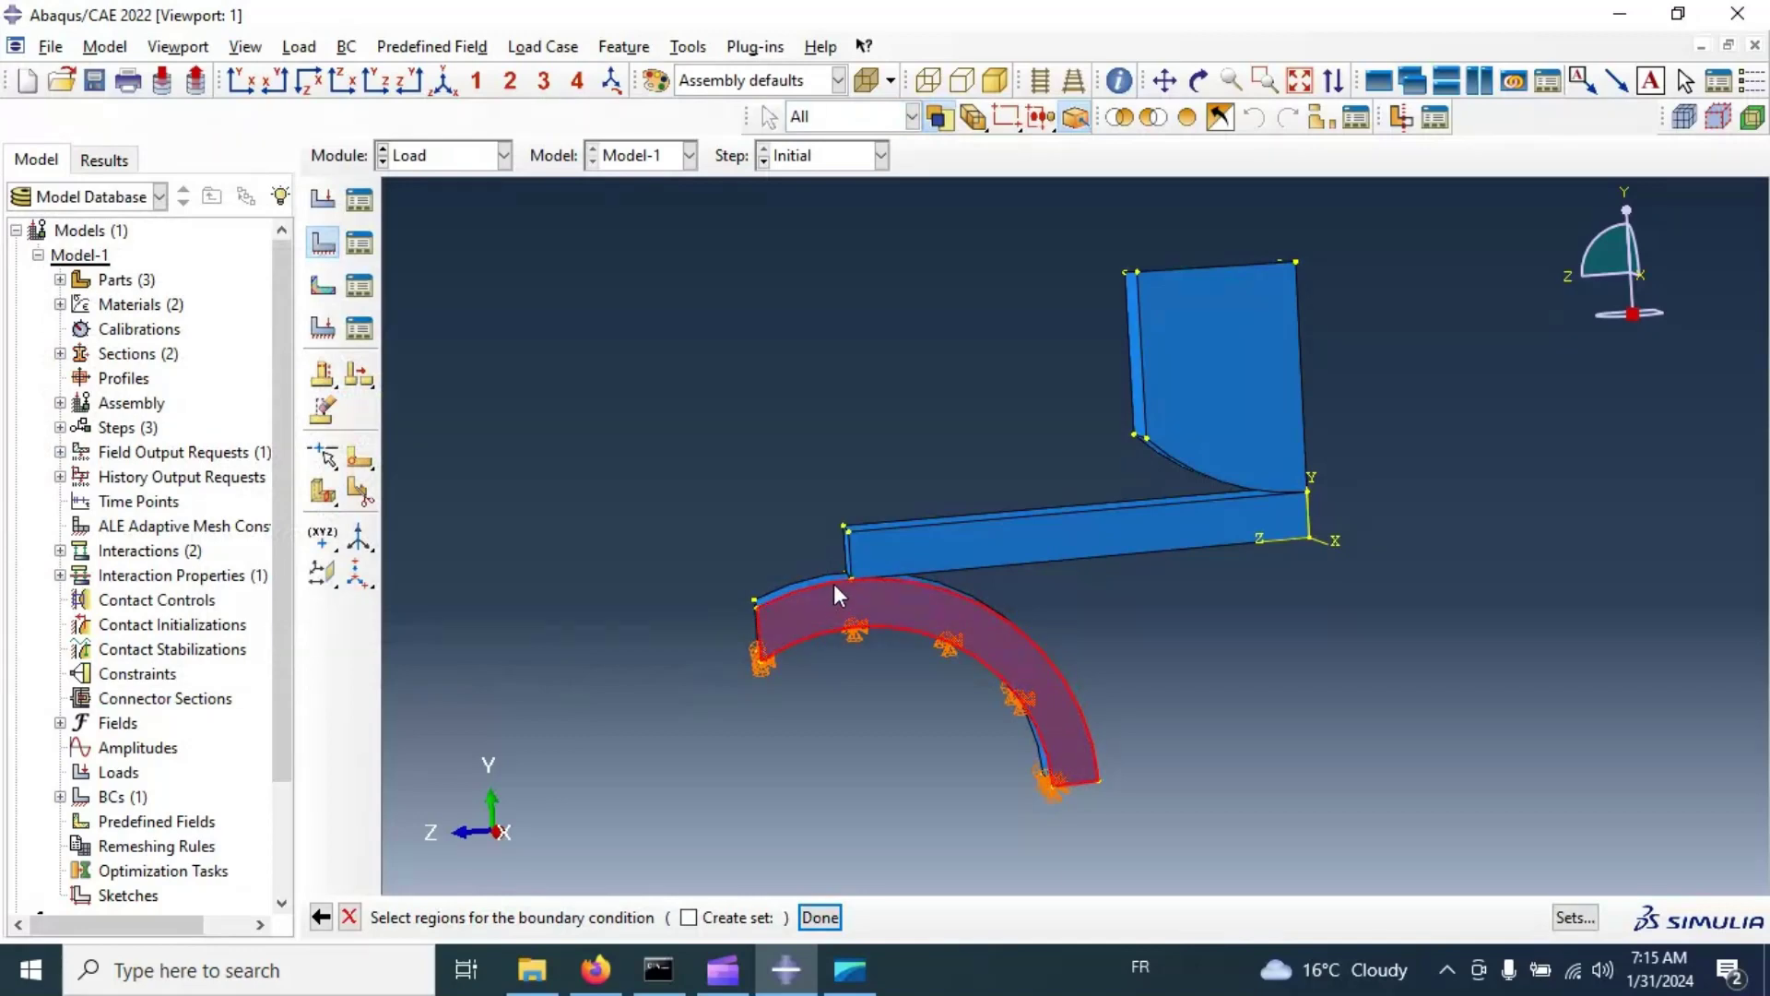
shift+click(1028, 542)
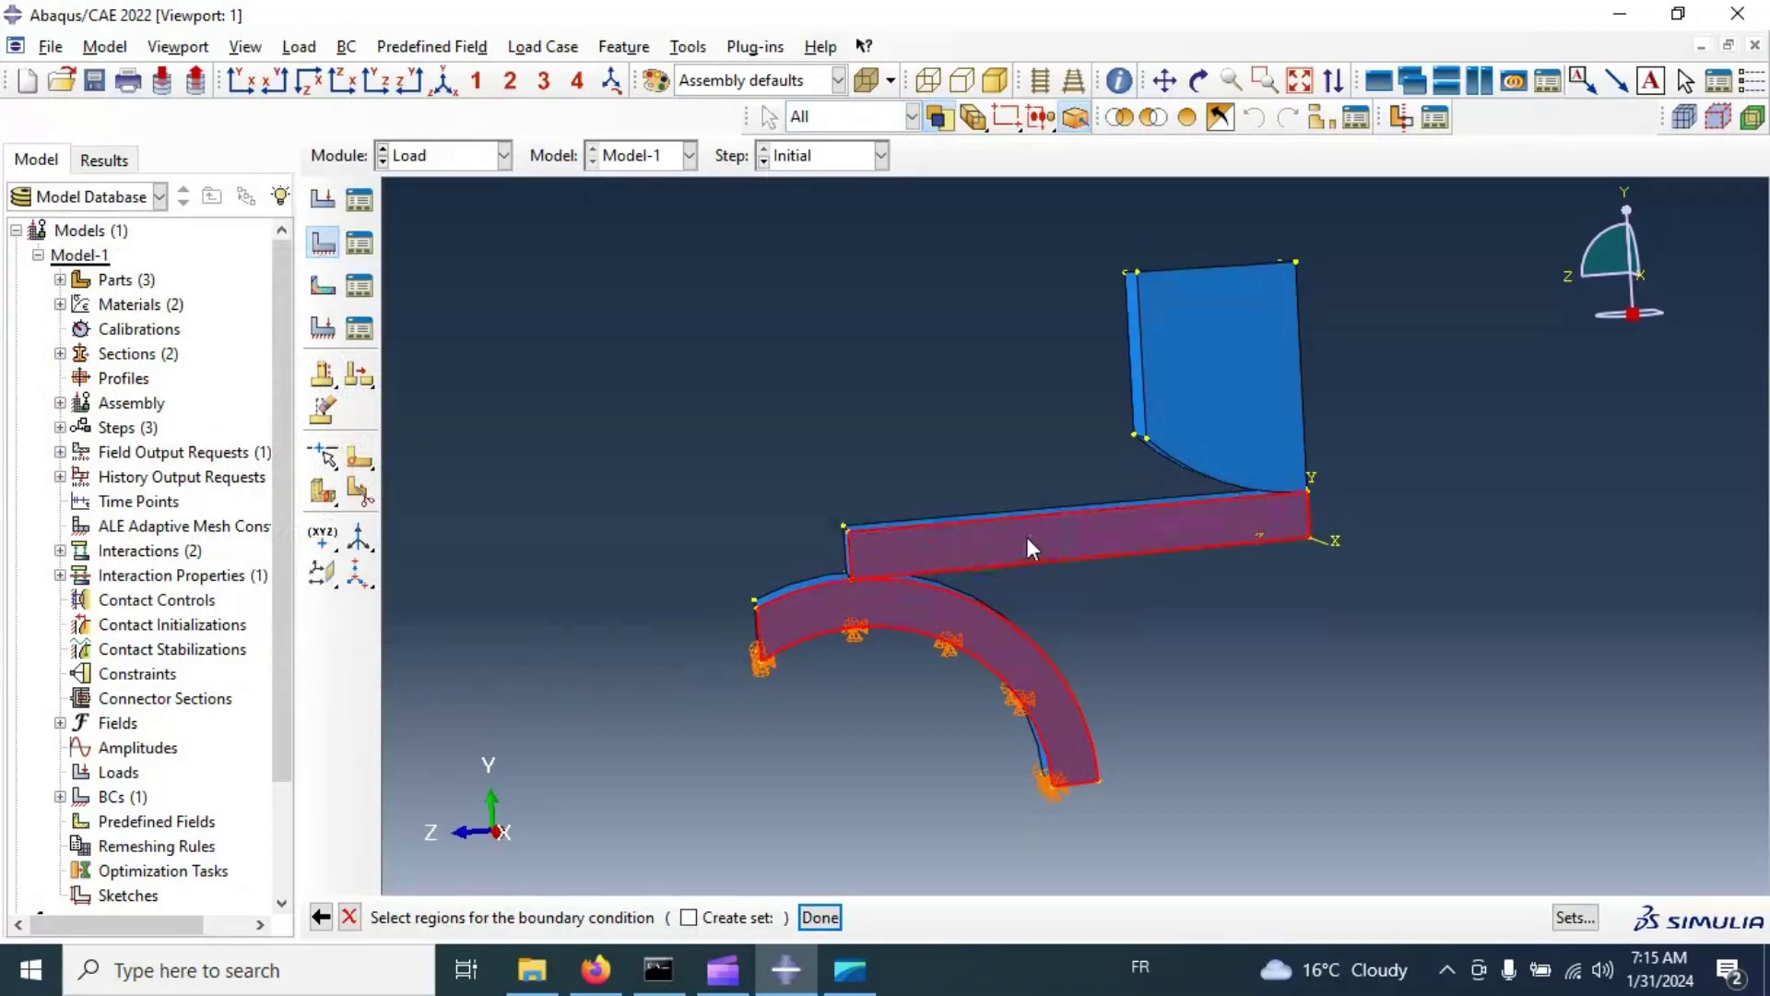
shift+click(1200, 428)
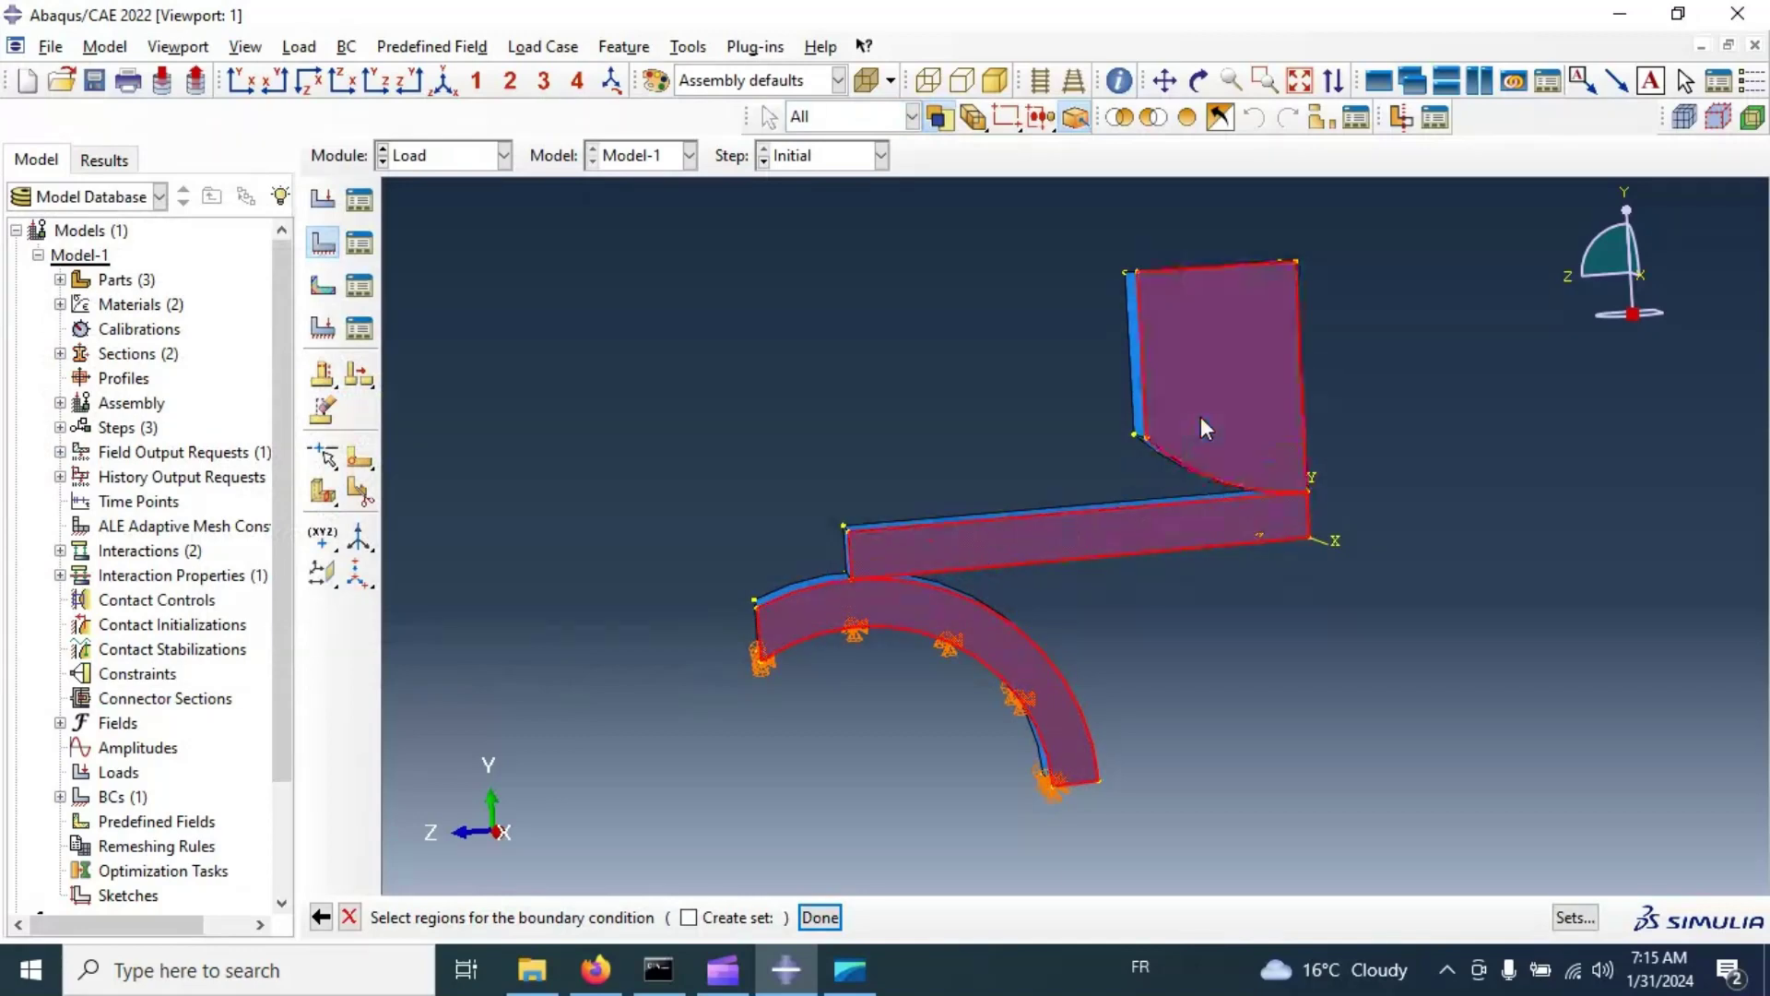
click(820, 919)
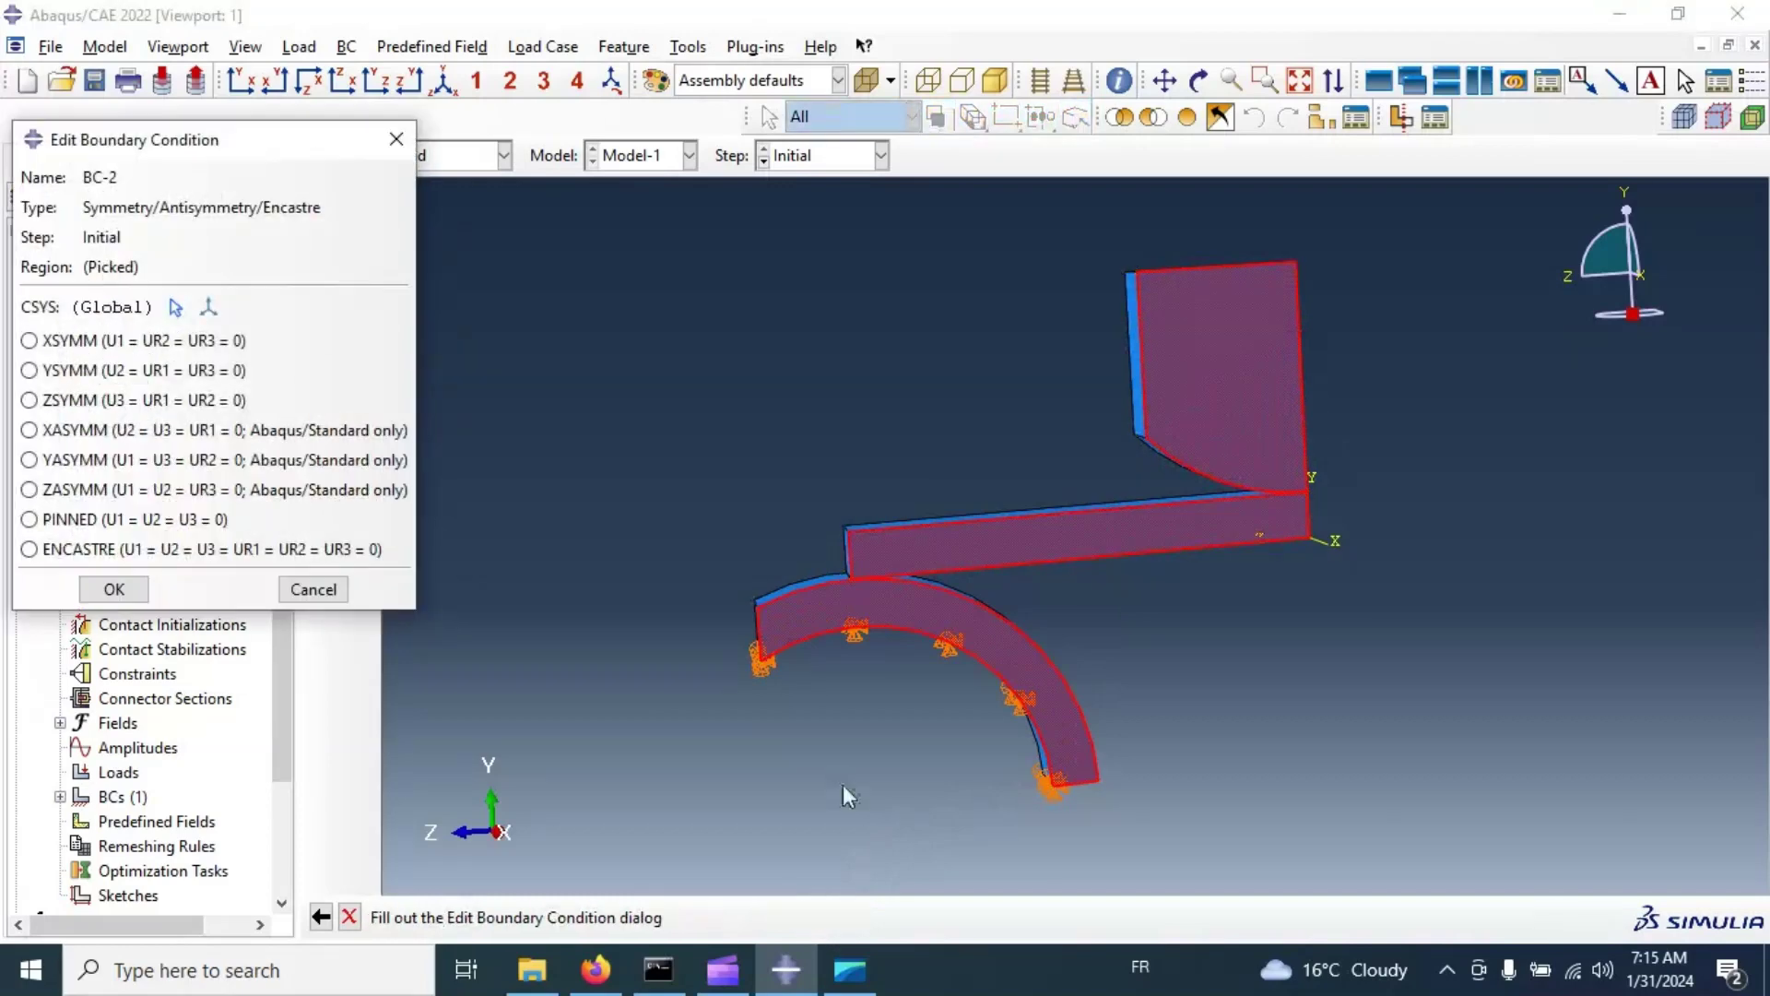
Step: Set BC-2 to XSYMM (U1 = UR2 = UR3 = 0)
click(29, 341)
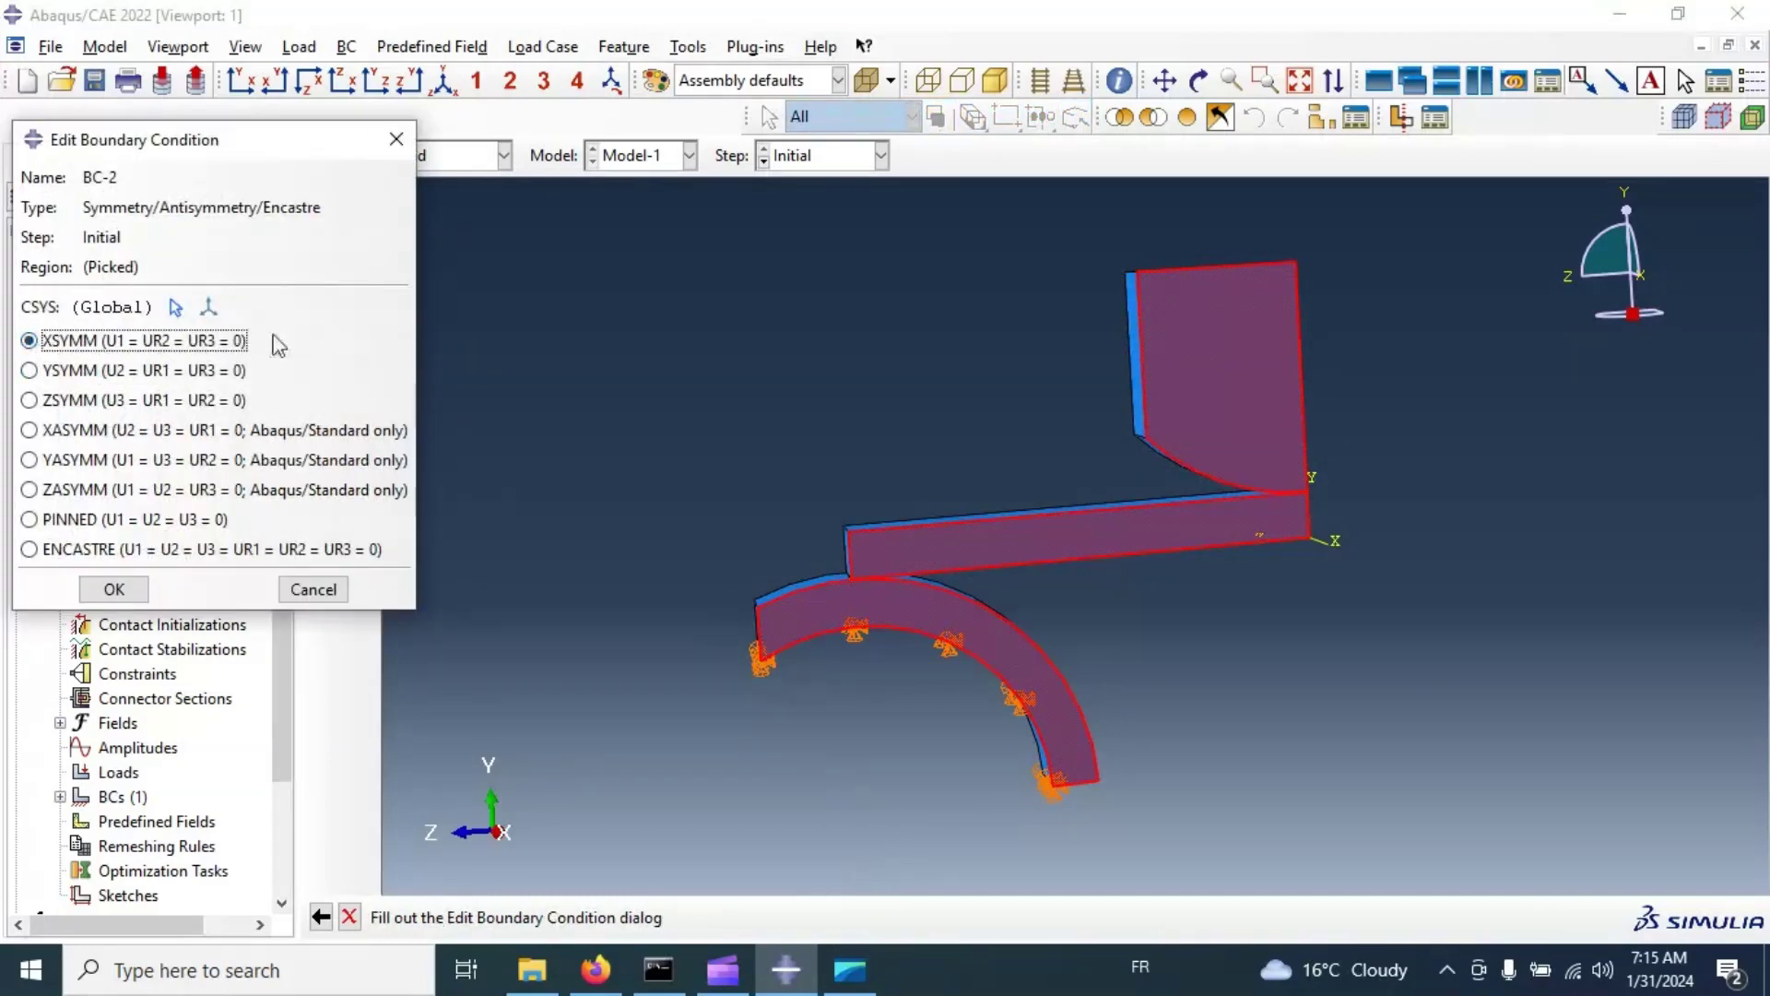
ctrl+alt+drag(963, 425, 1249, 533)
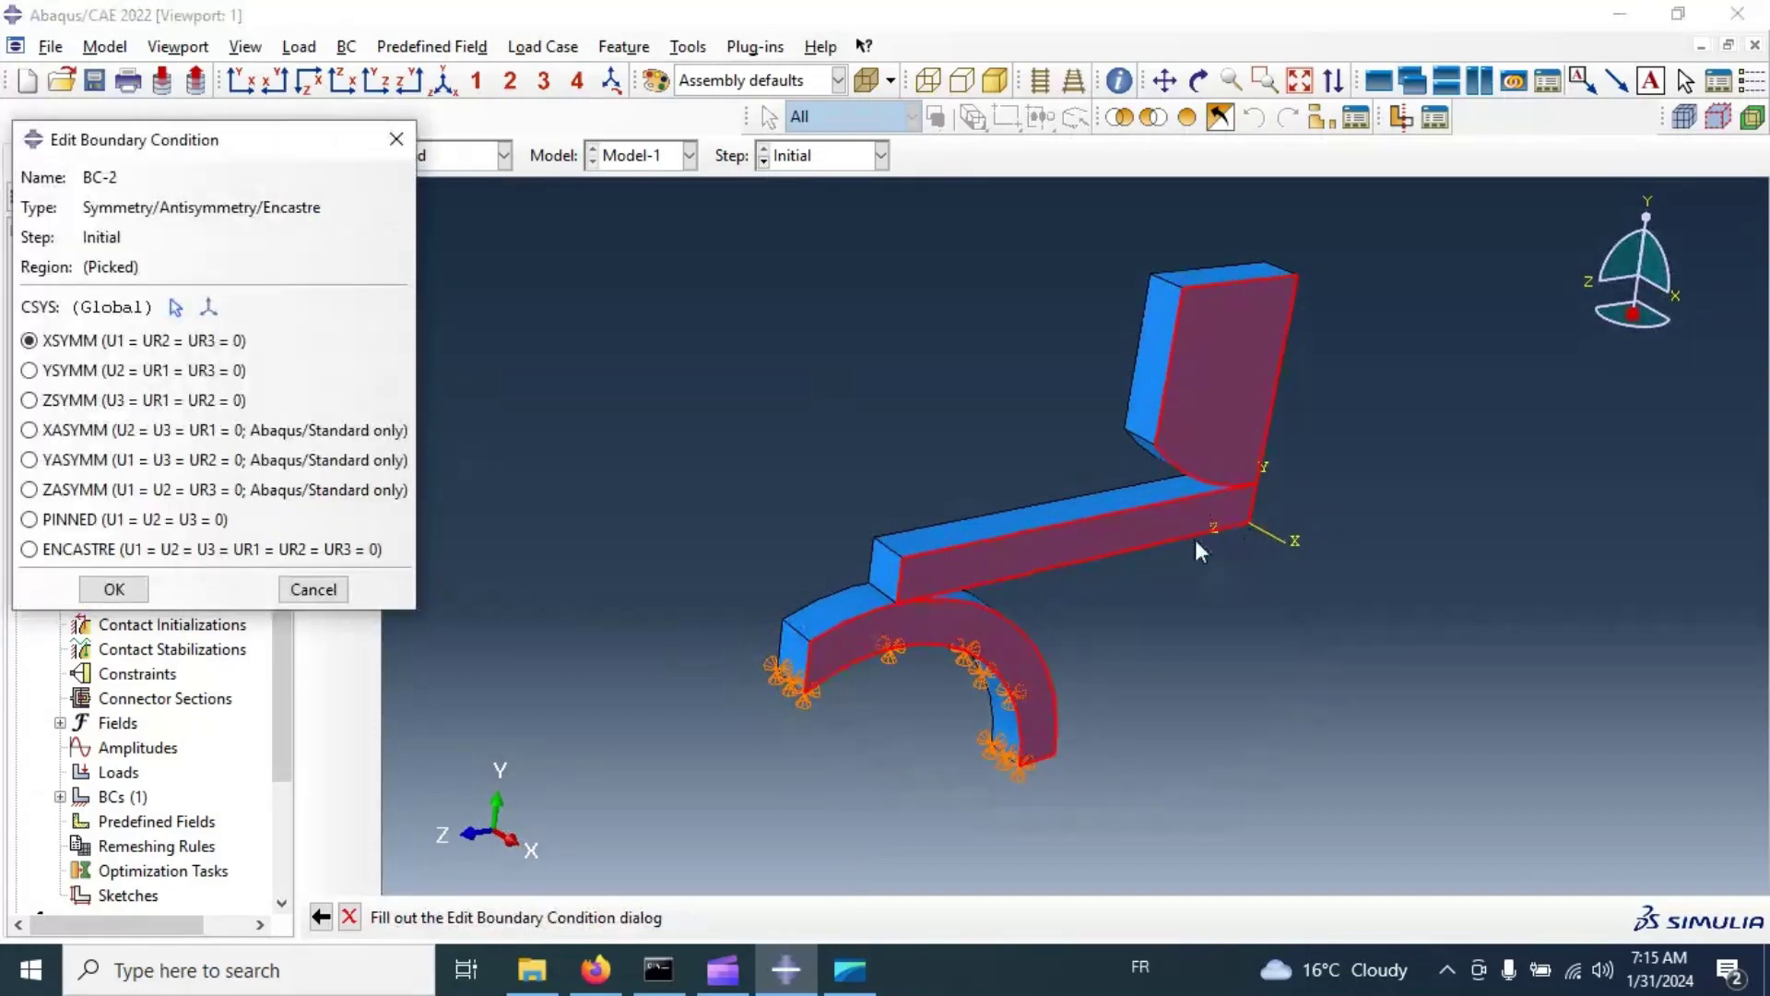
click(104, 587)
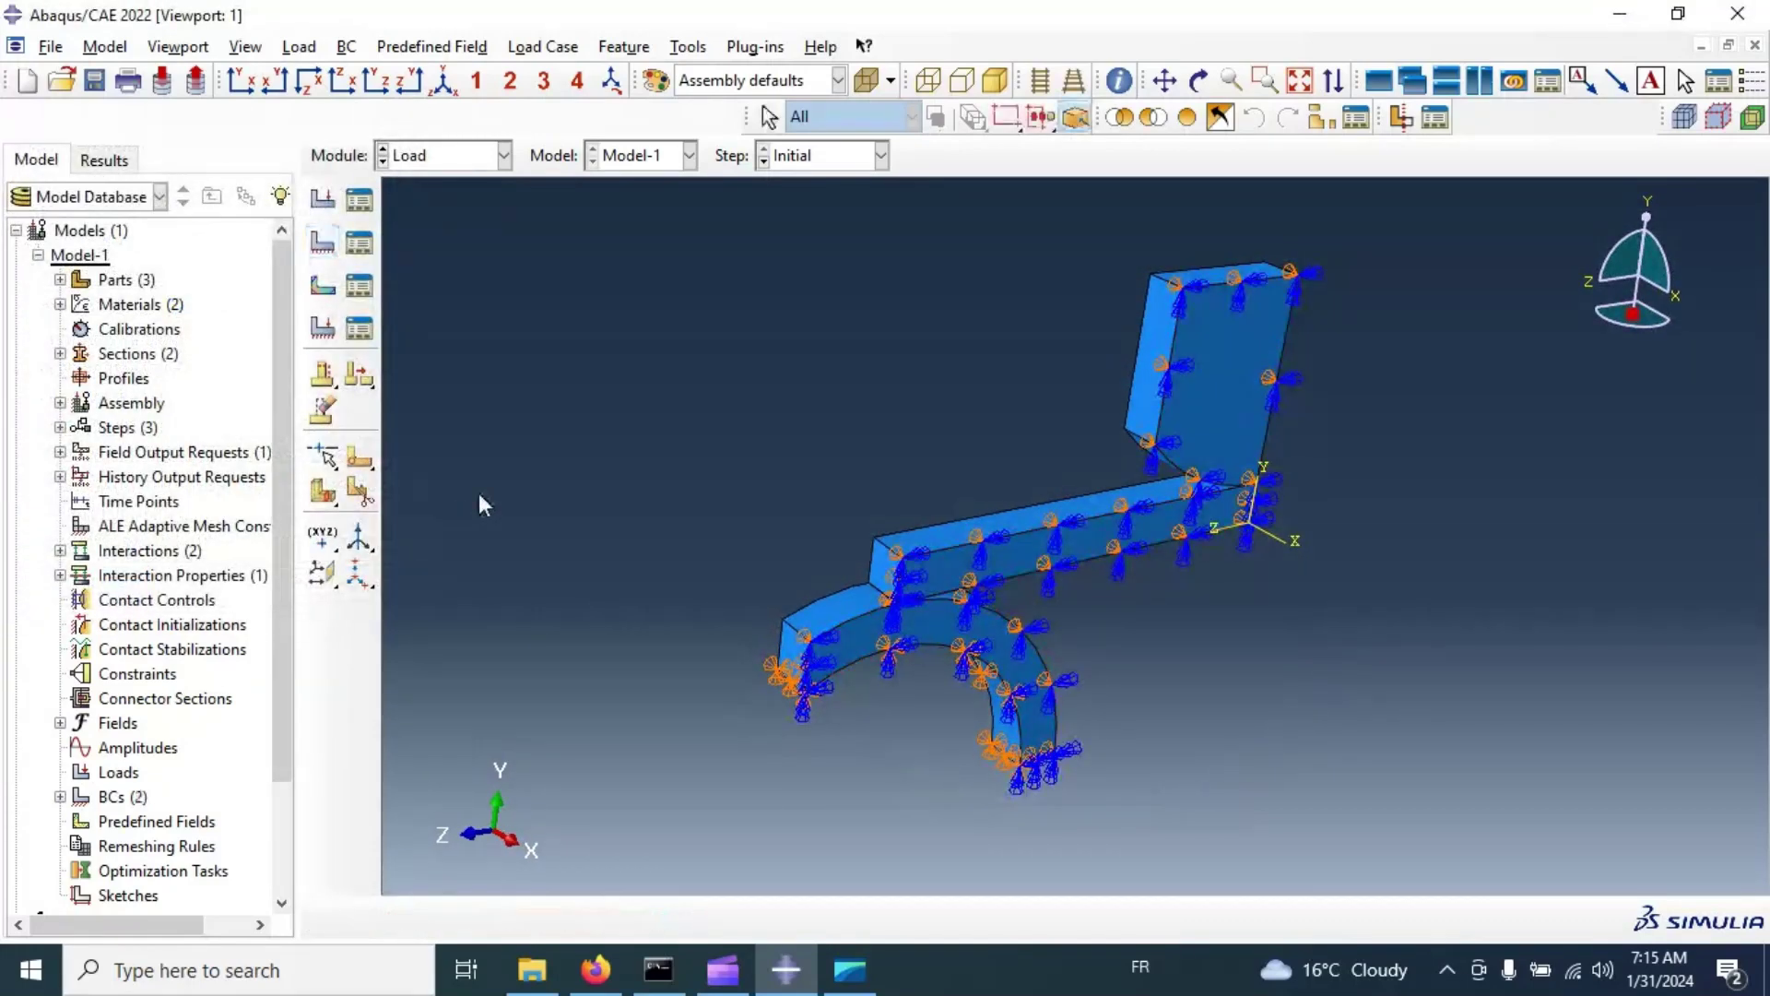
Step: Create symmetry boundary condition BC-3 in the Initial step on the mid-span end faces of the punch and beam, using ZSYMM
ctrl+alt+drag(1195, 553, 1148, 576)
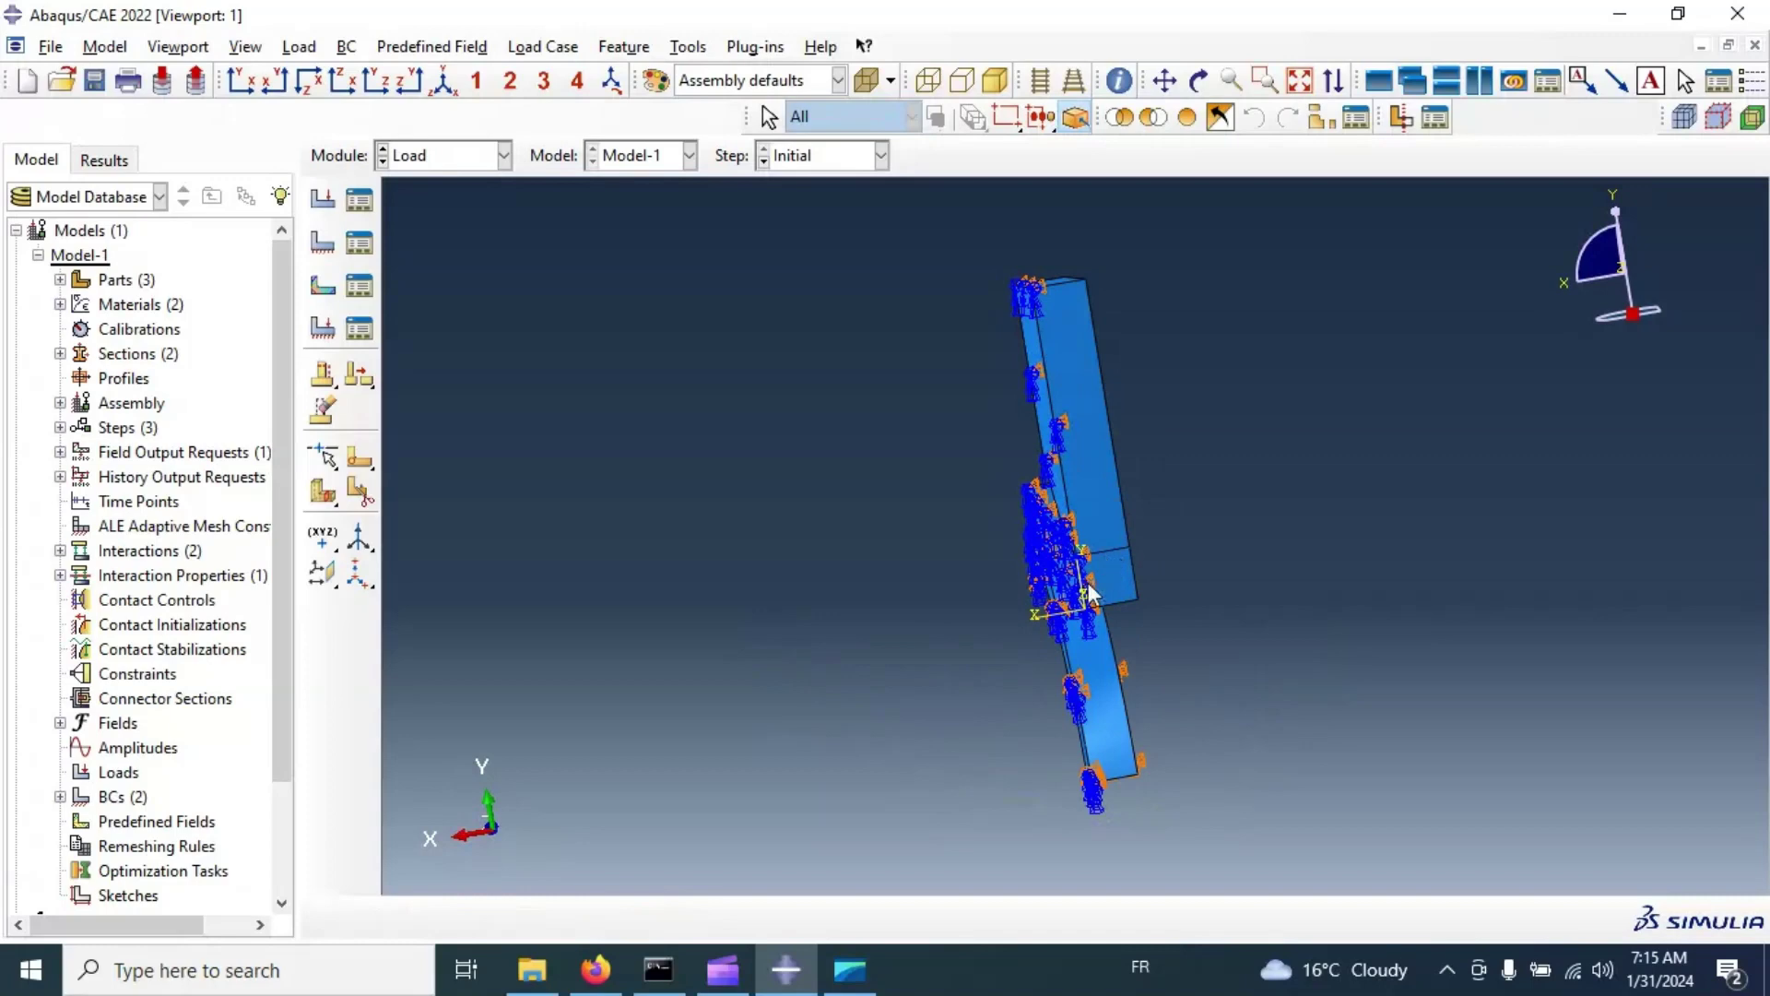
ctrl+alt+drag(1091, 595, 1308, 589)
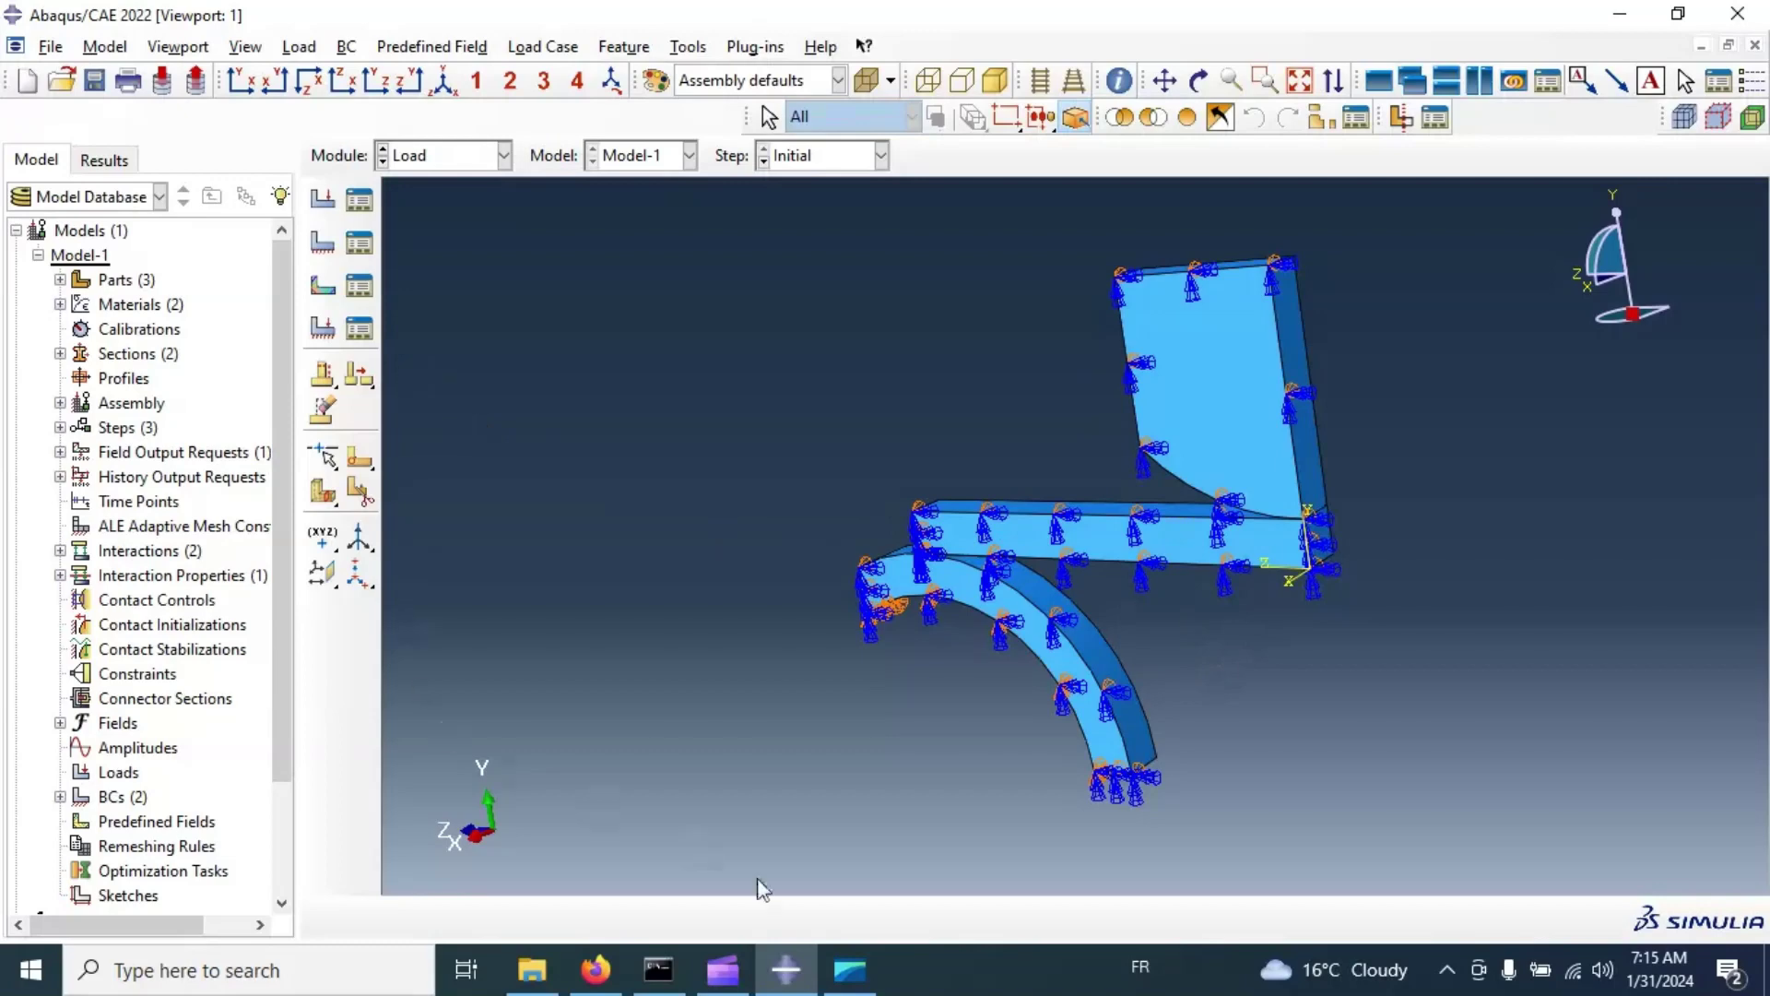
click(849, 968)
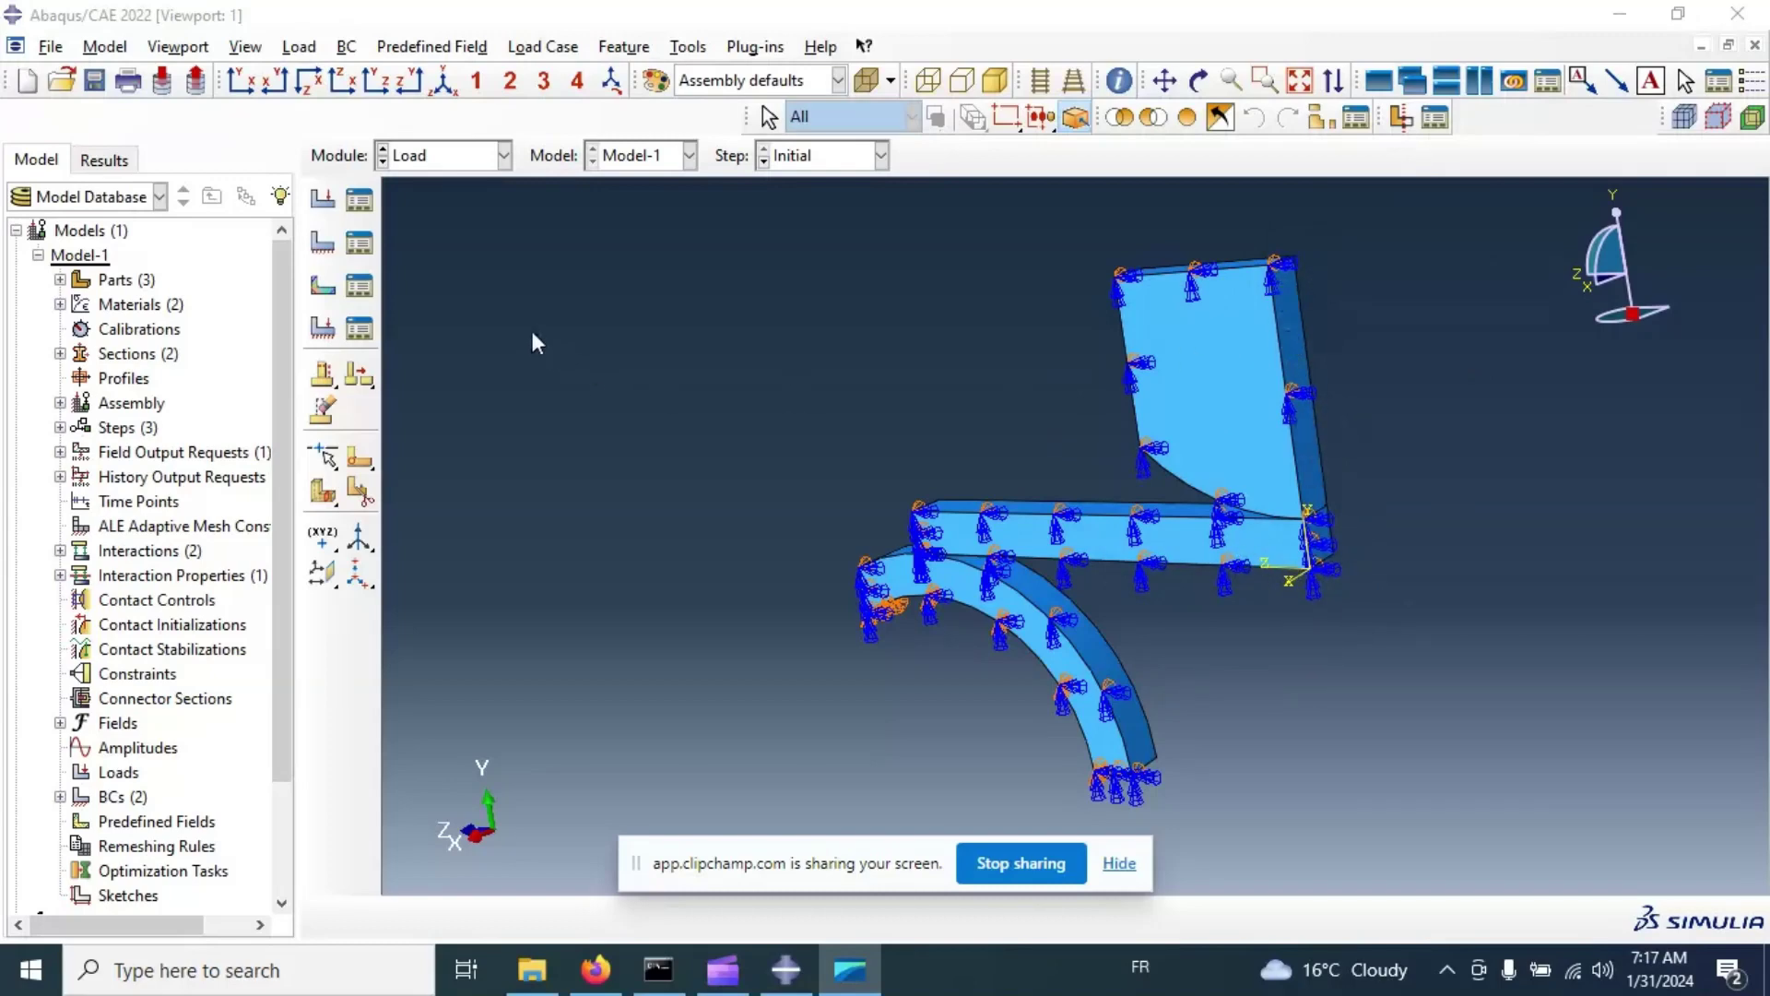
click(322, 242)
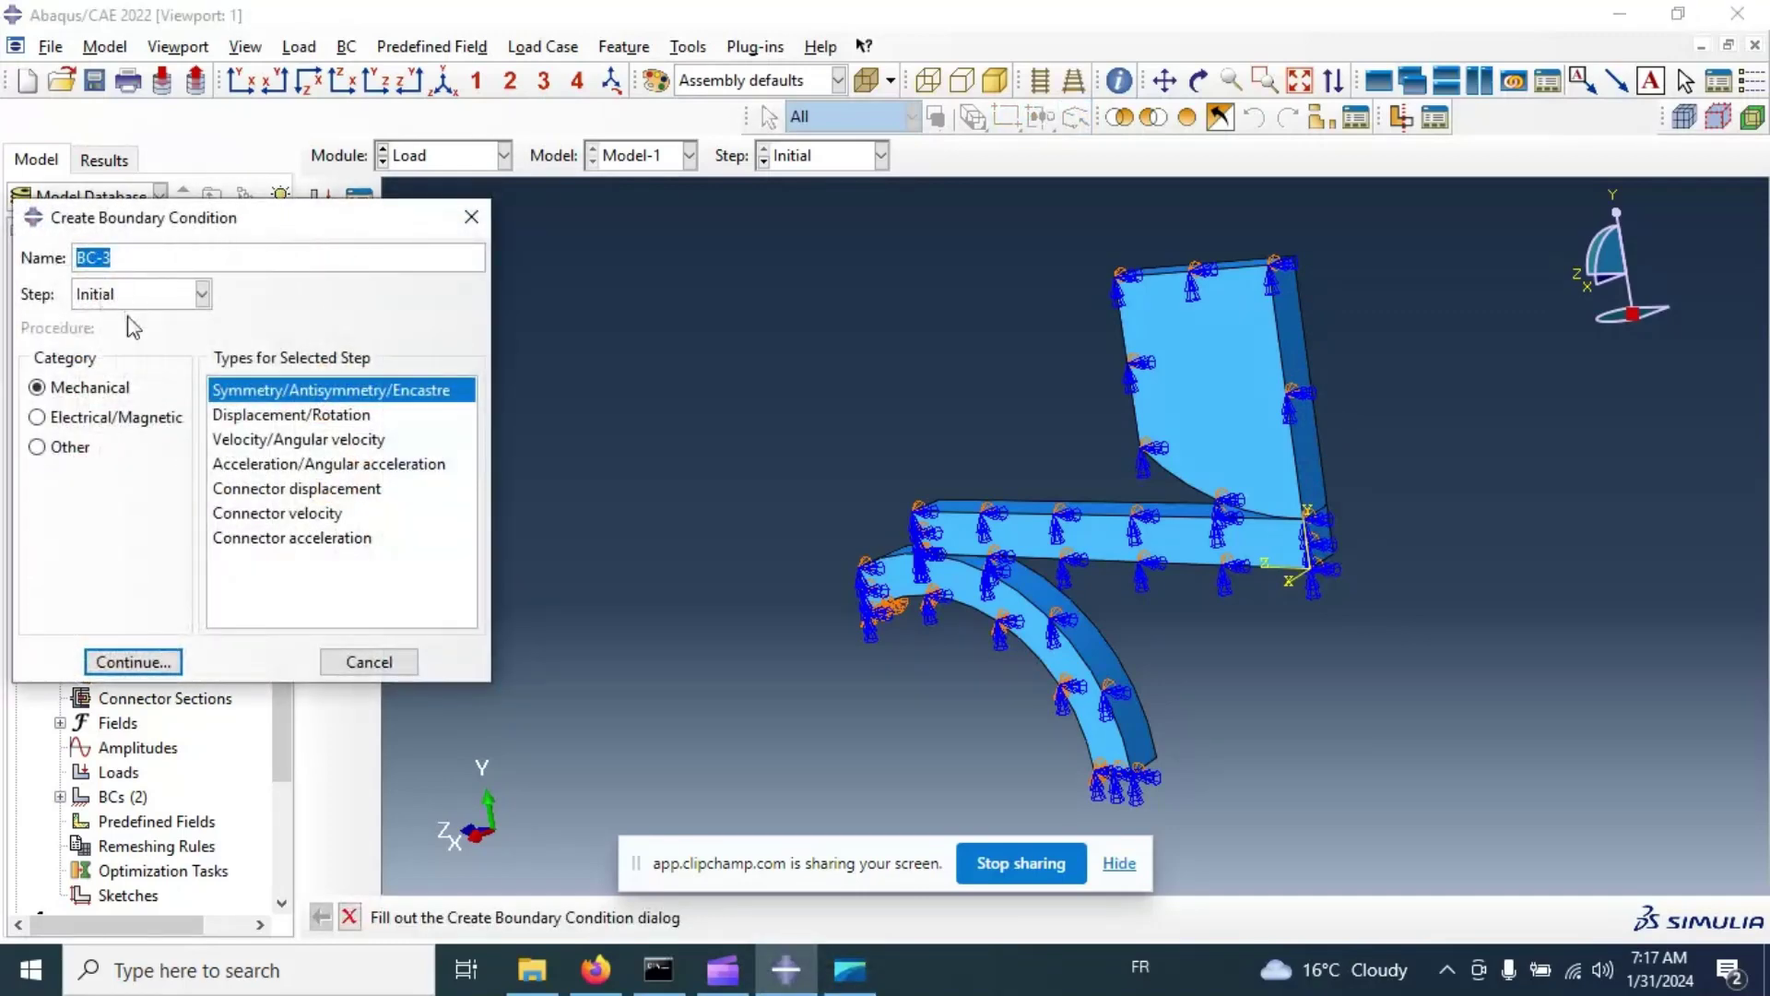
click(161, 673)
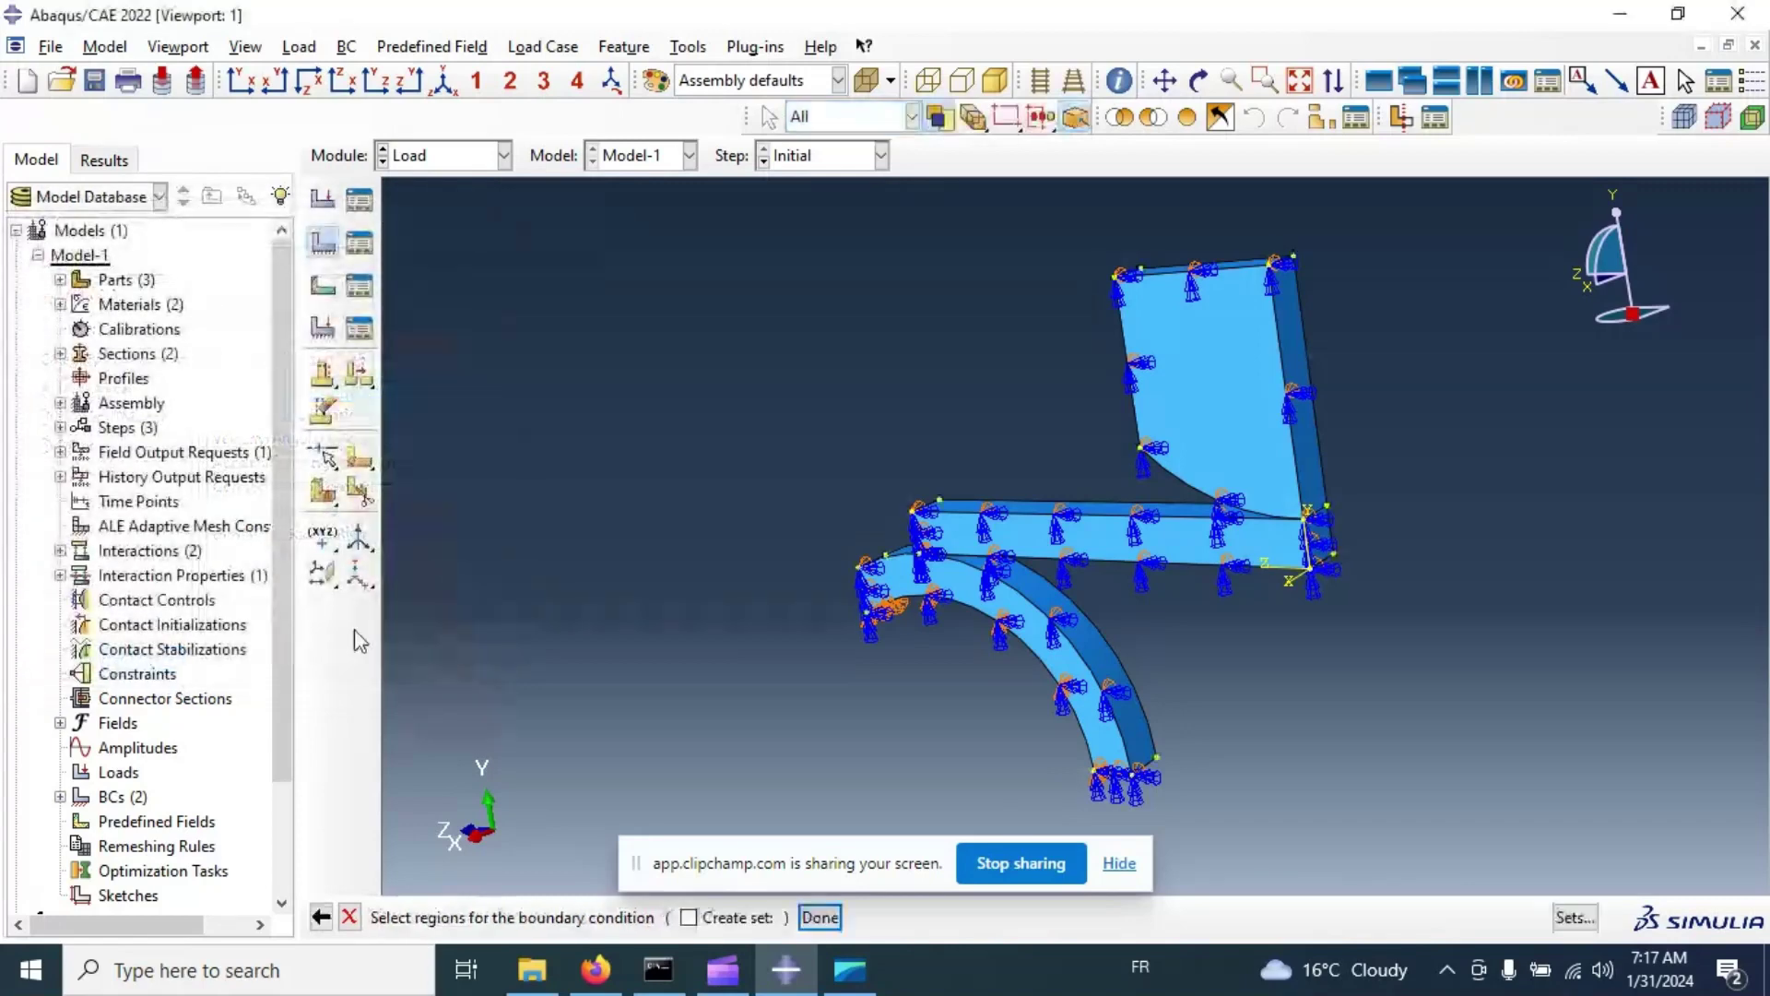
click(1314, 462)
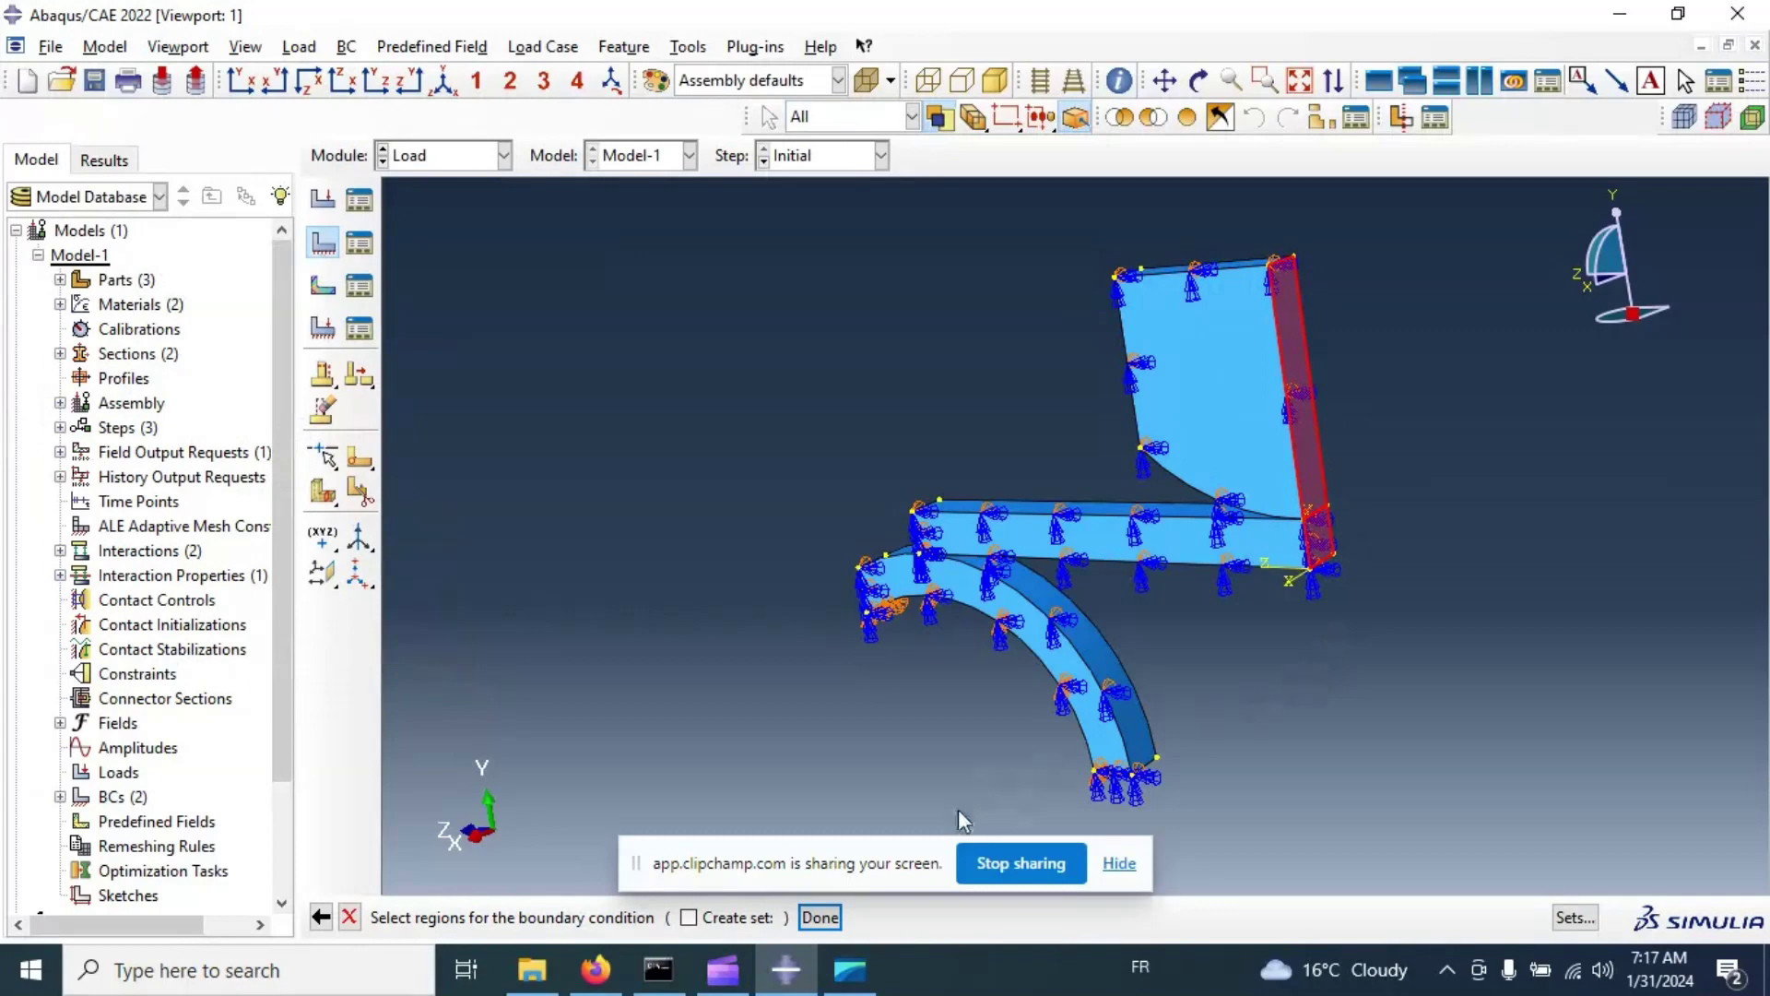
click(1127, 867)
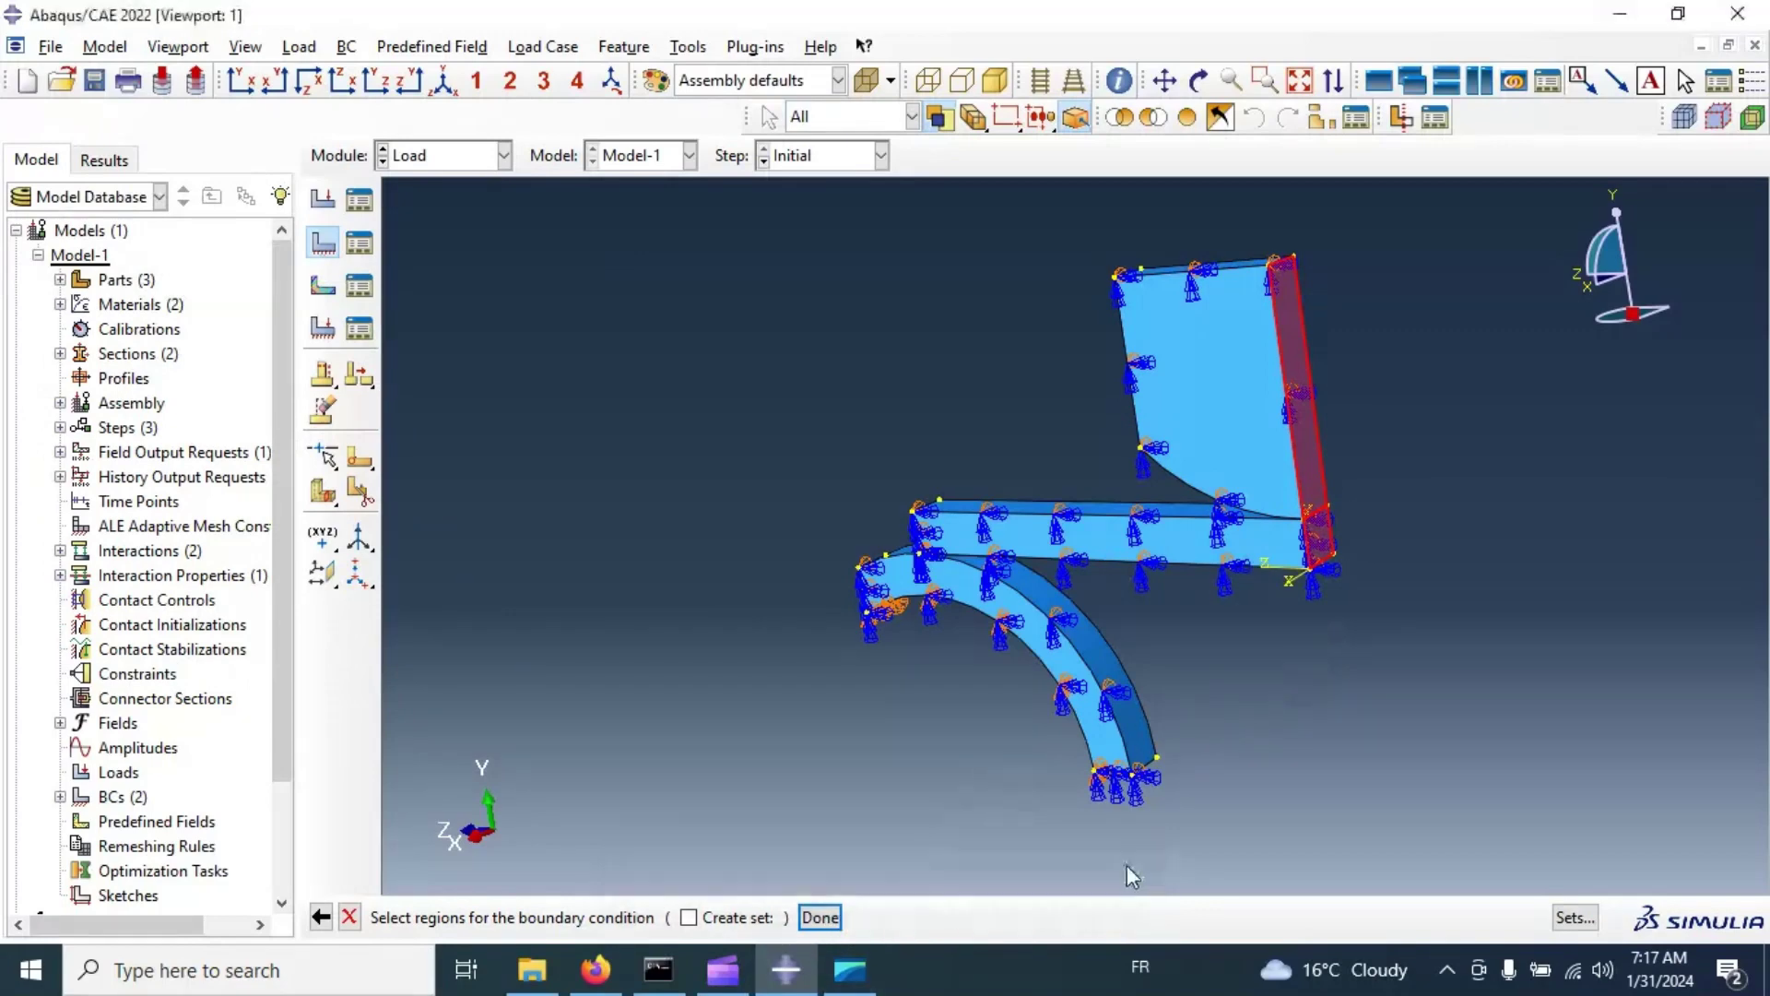
click(820, 917)
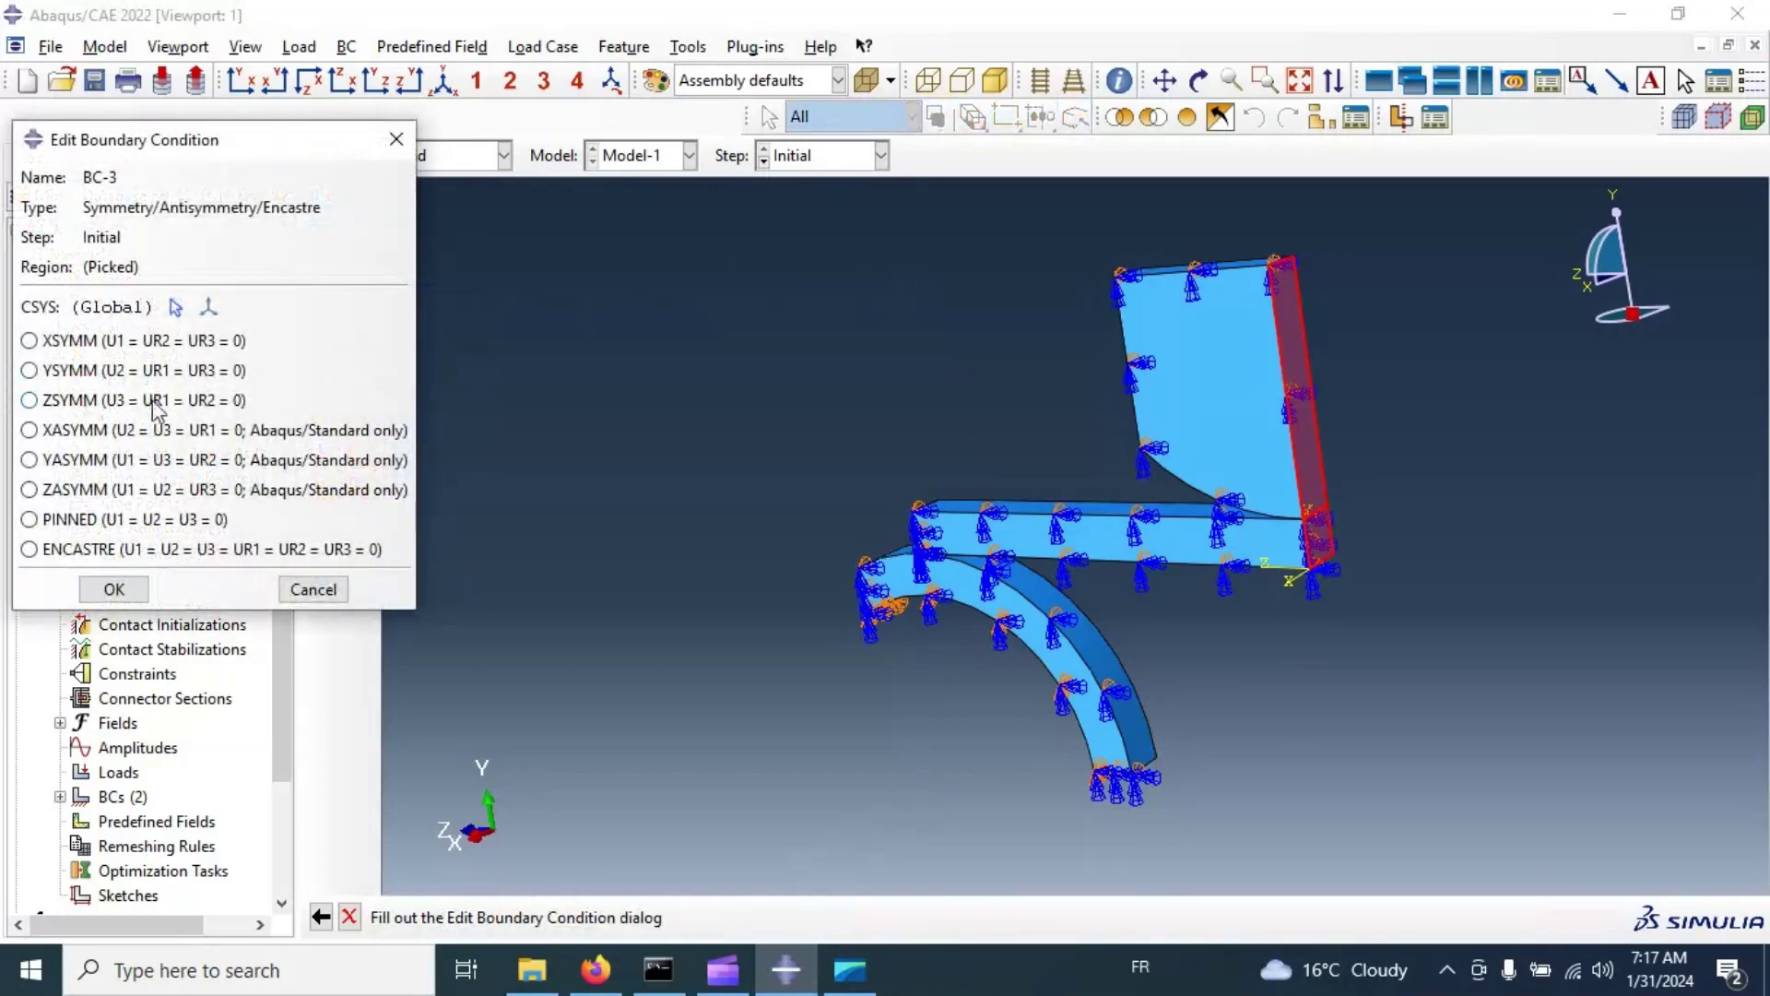
click(107, 404)
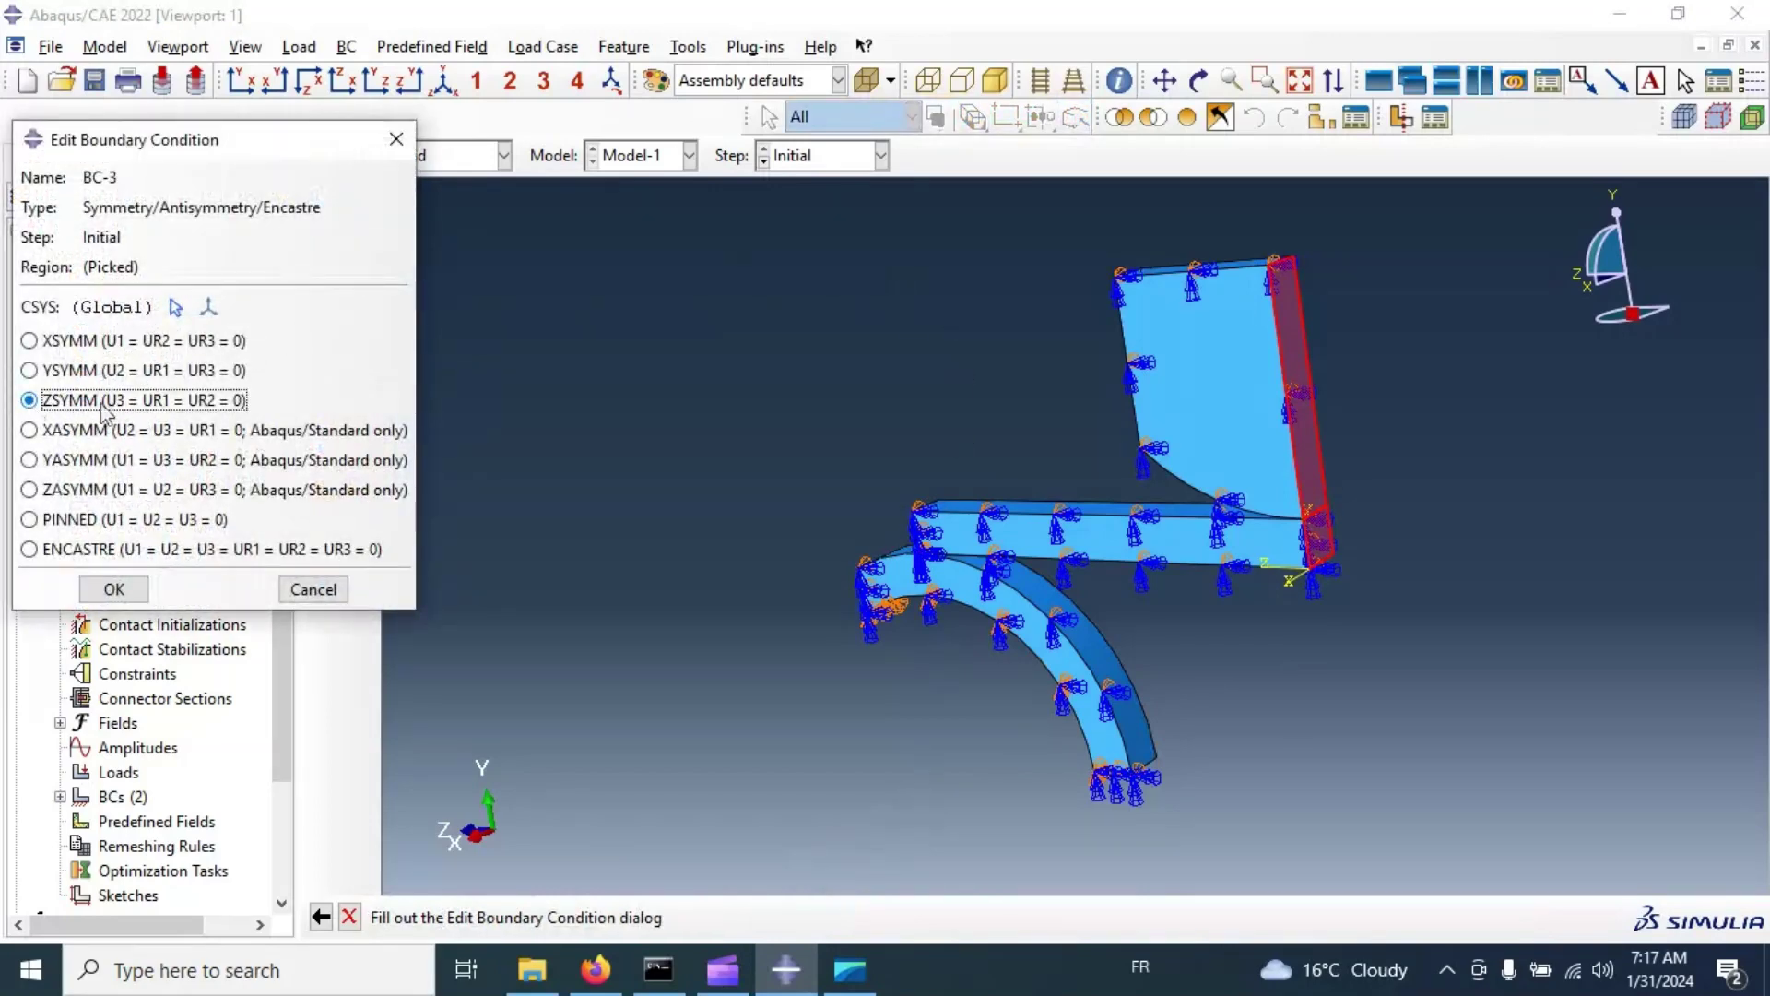
click(138, 590)
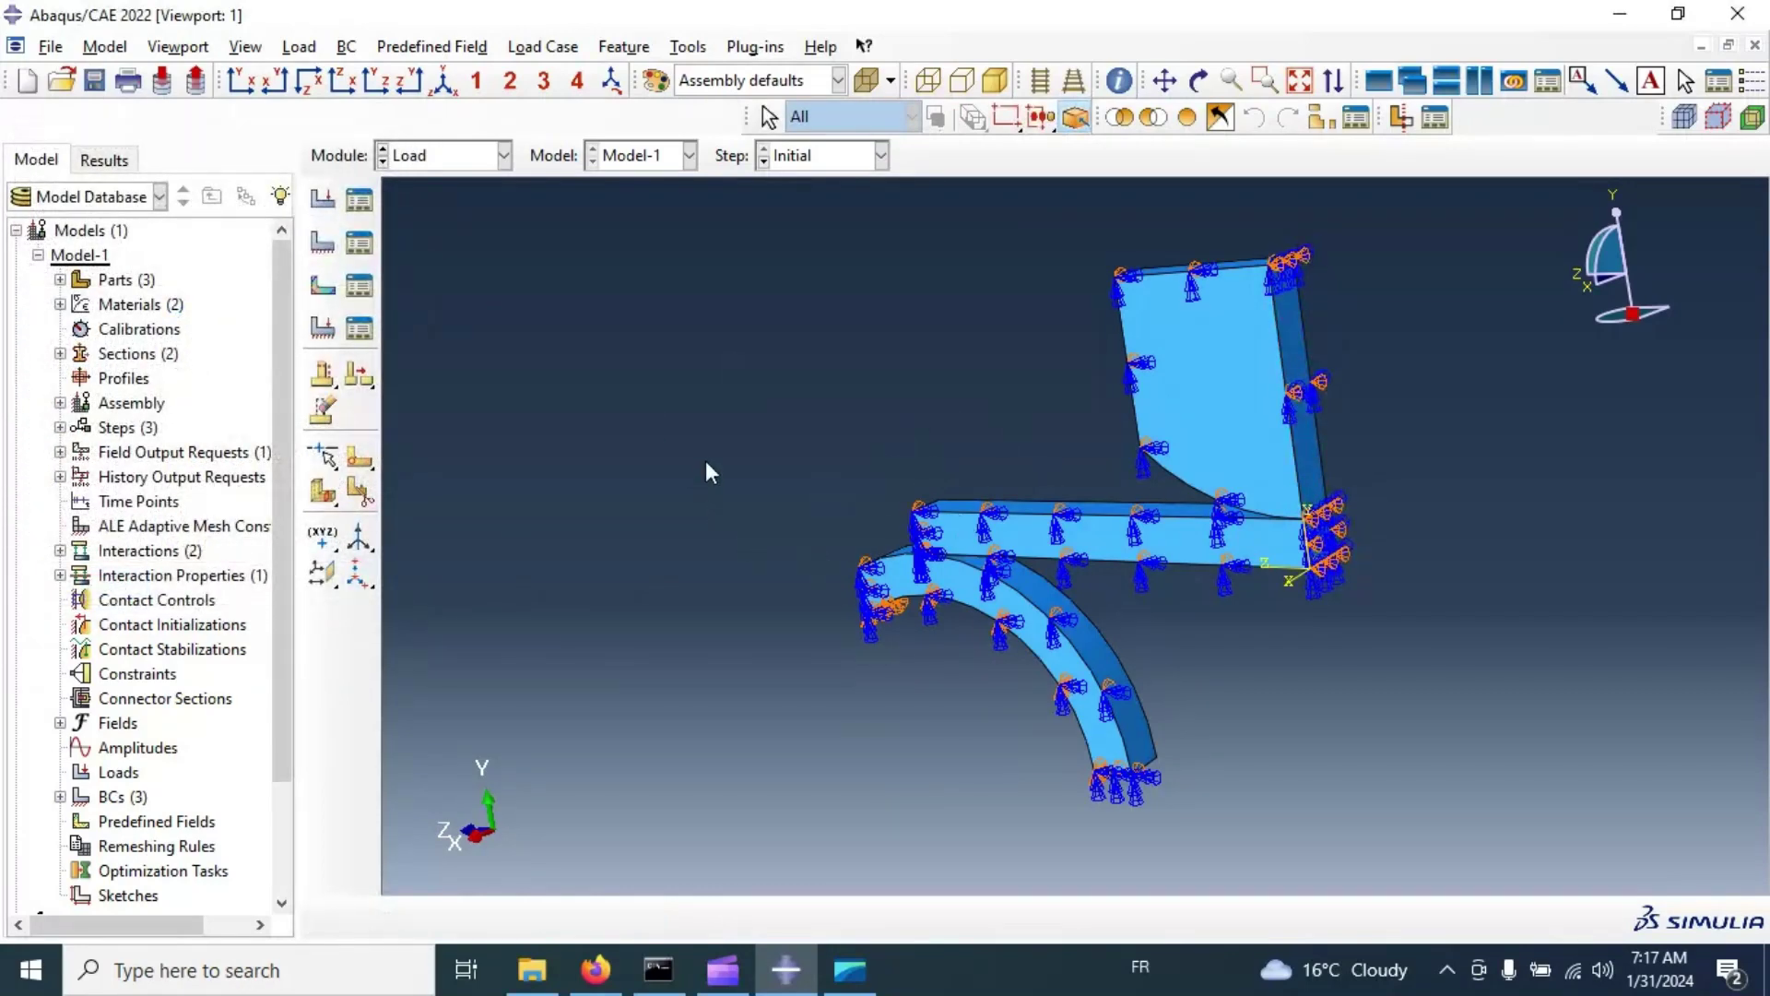
Step: Start mechanical Displacement/Rotation boundary condition BC-4 in Load_Step
click(322, 242)
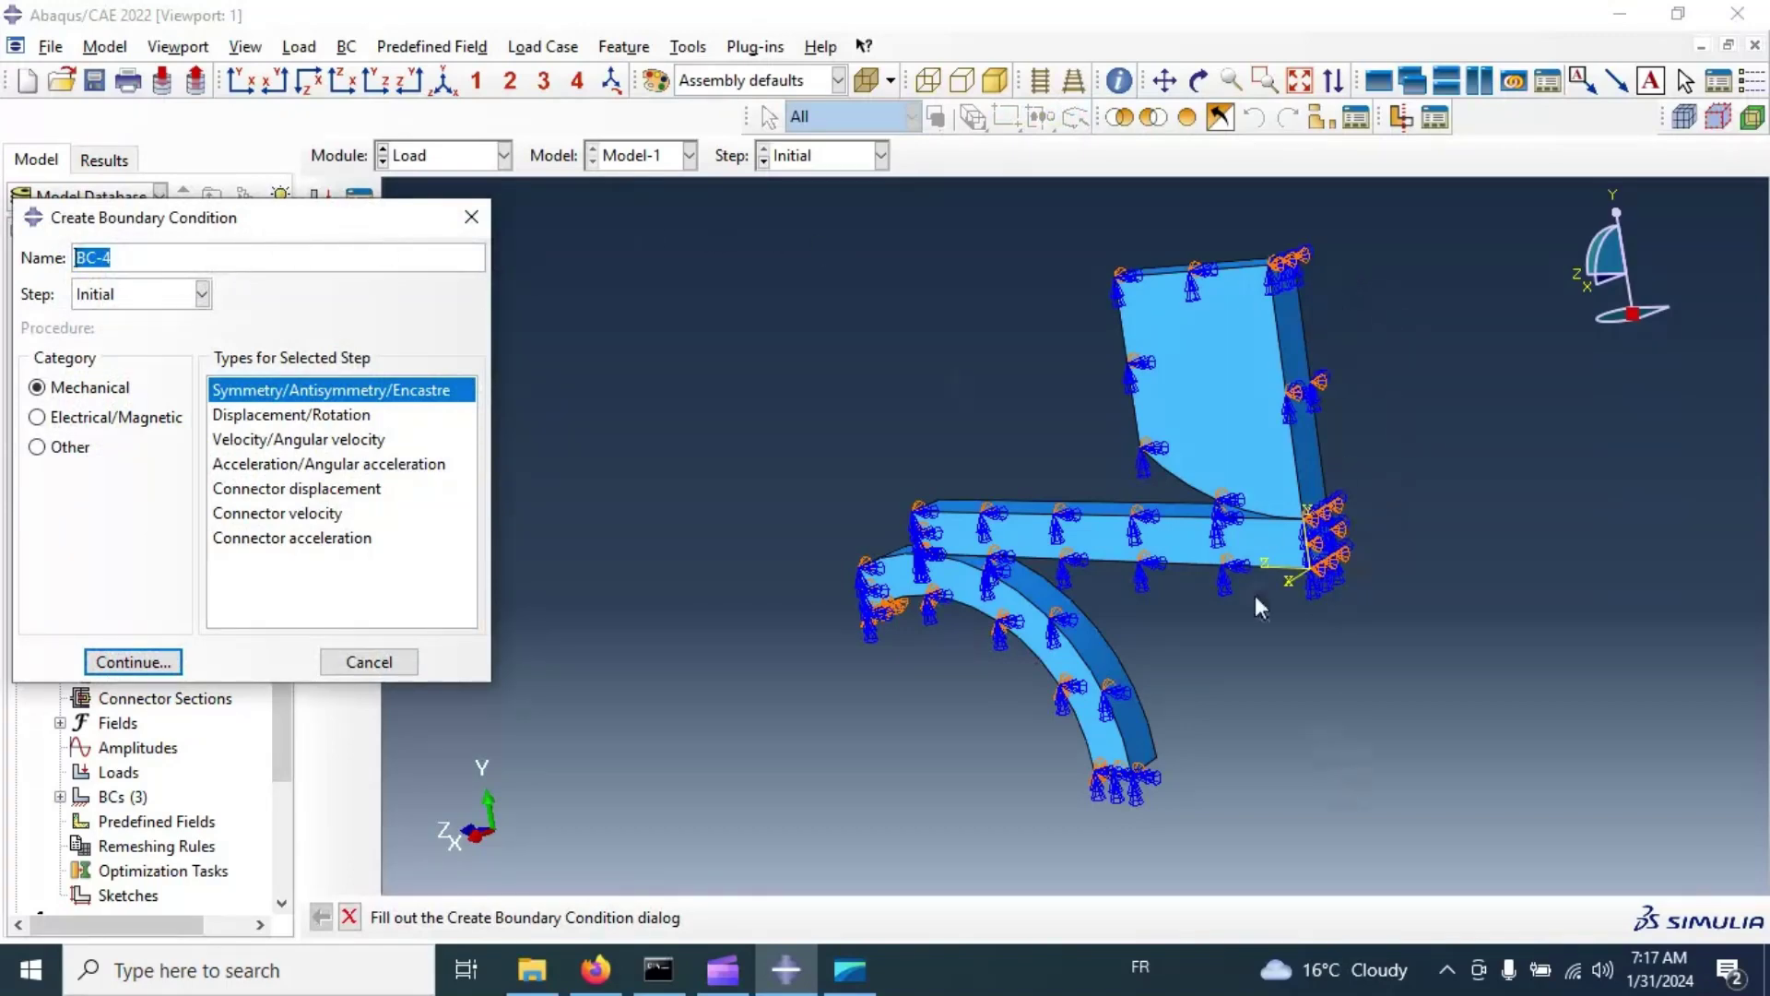
click(79, 297)
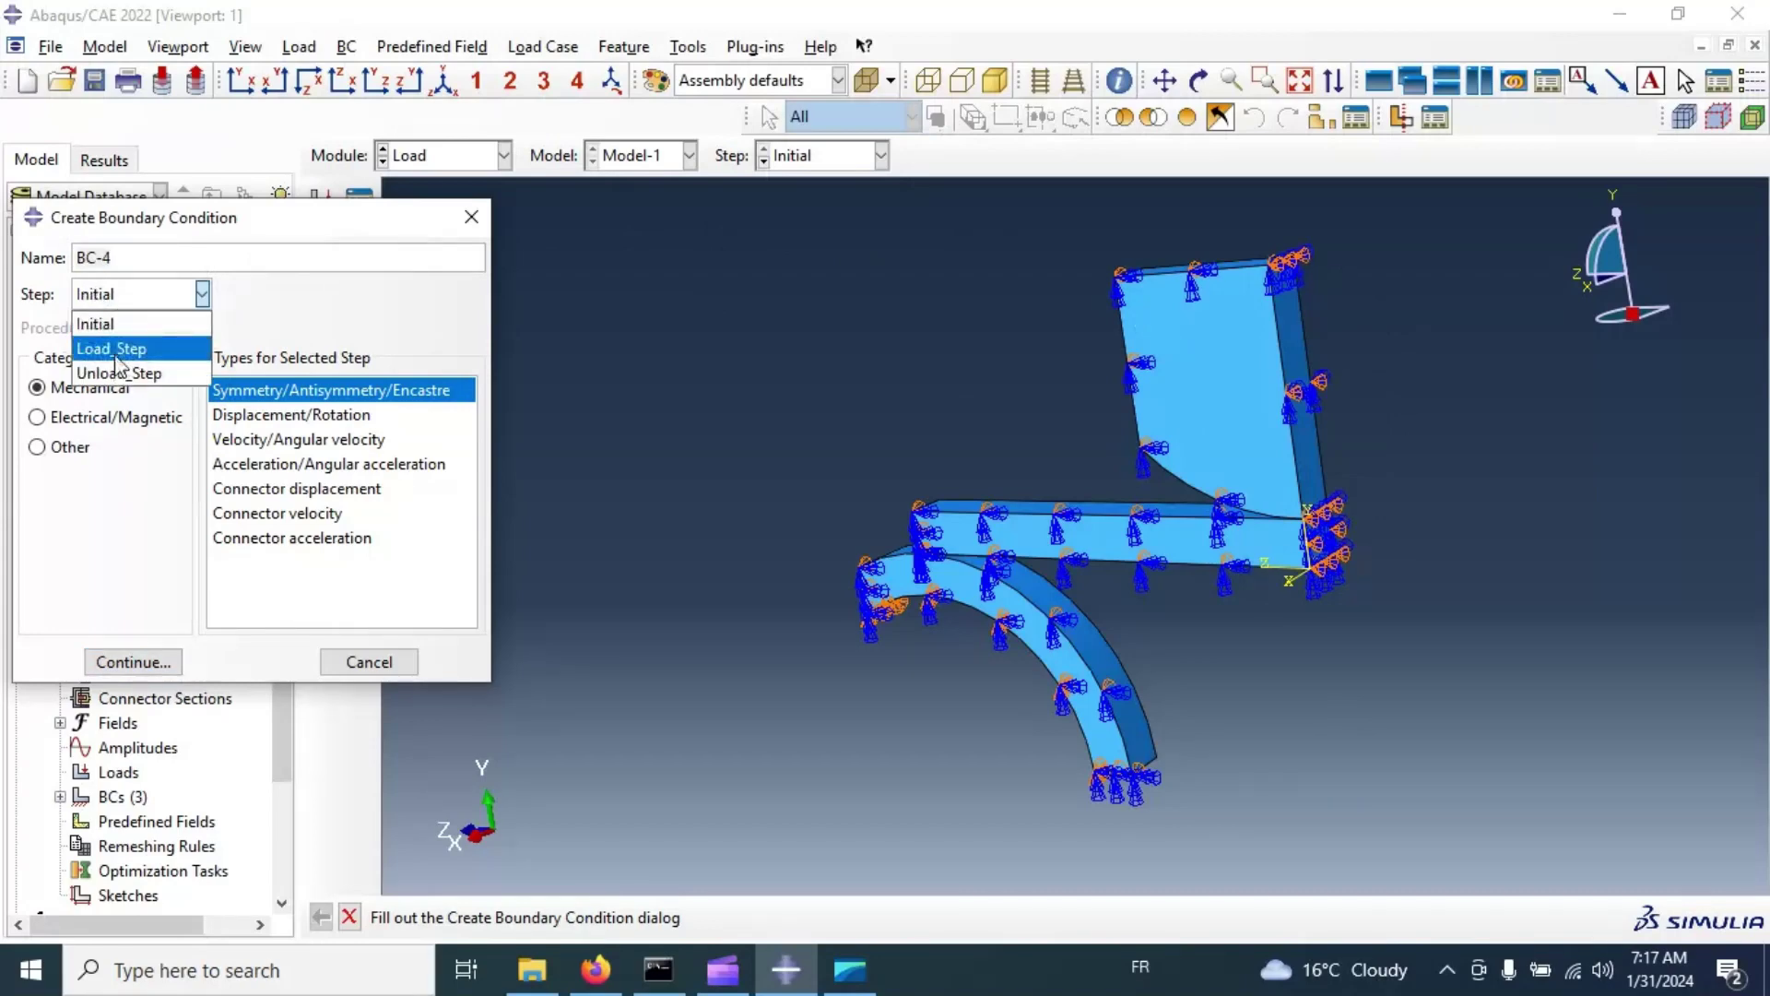
click(114, 349)
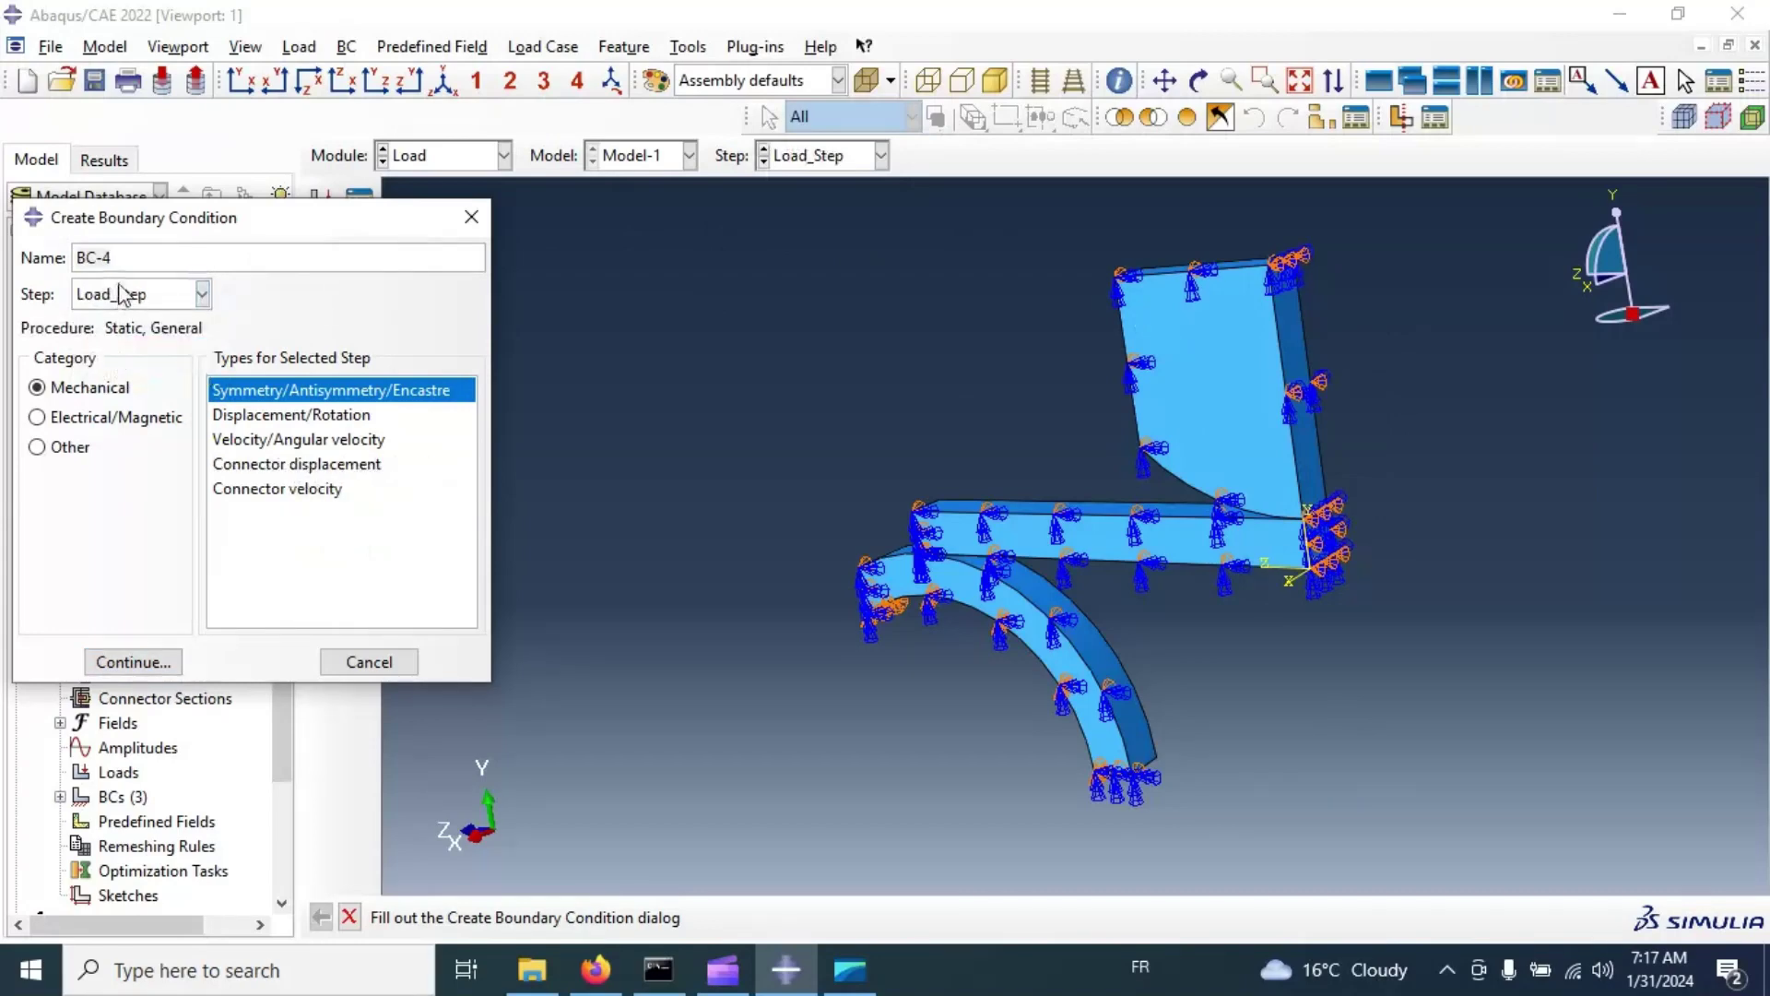
click(285, 416)
click(135, 661)
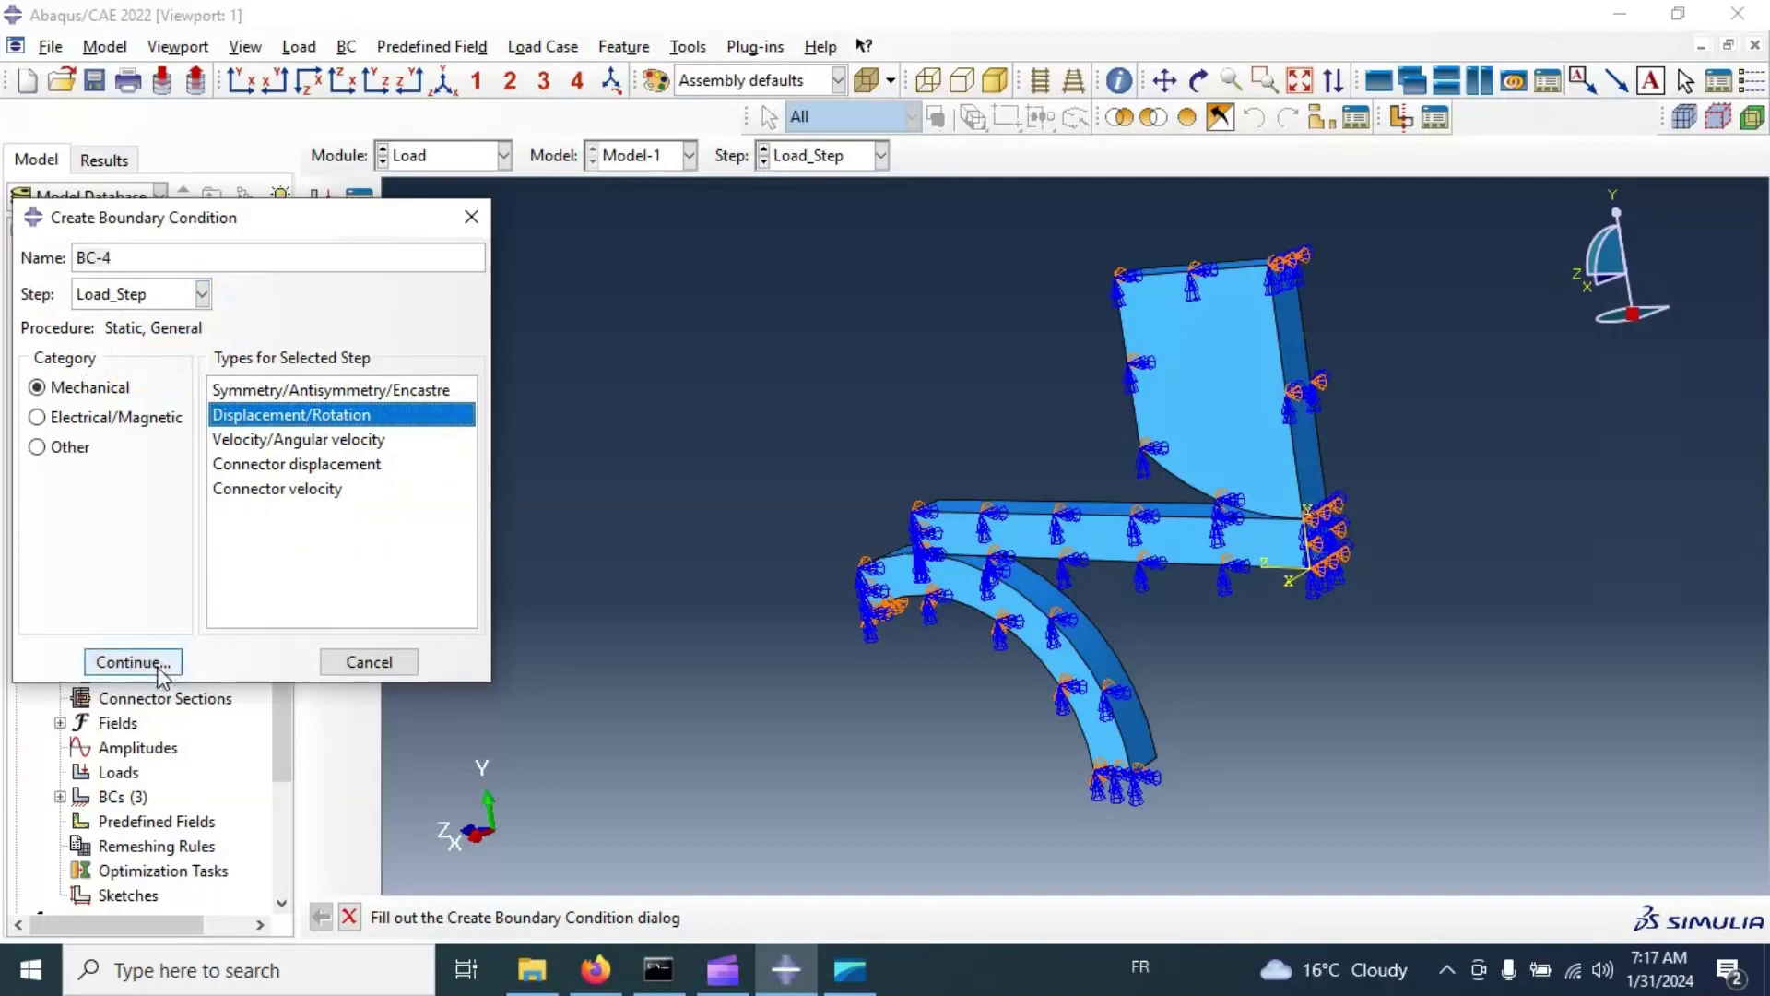
Step: Limit the selection to cells and assign the whole upper punch as the region of BC-4
drag(1031, 241, 1311, 341)
click(711, 237)
click(807, 116)
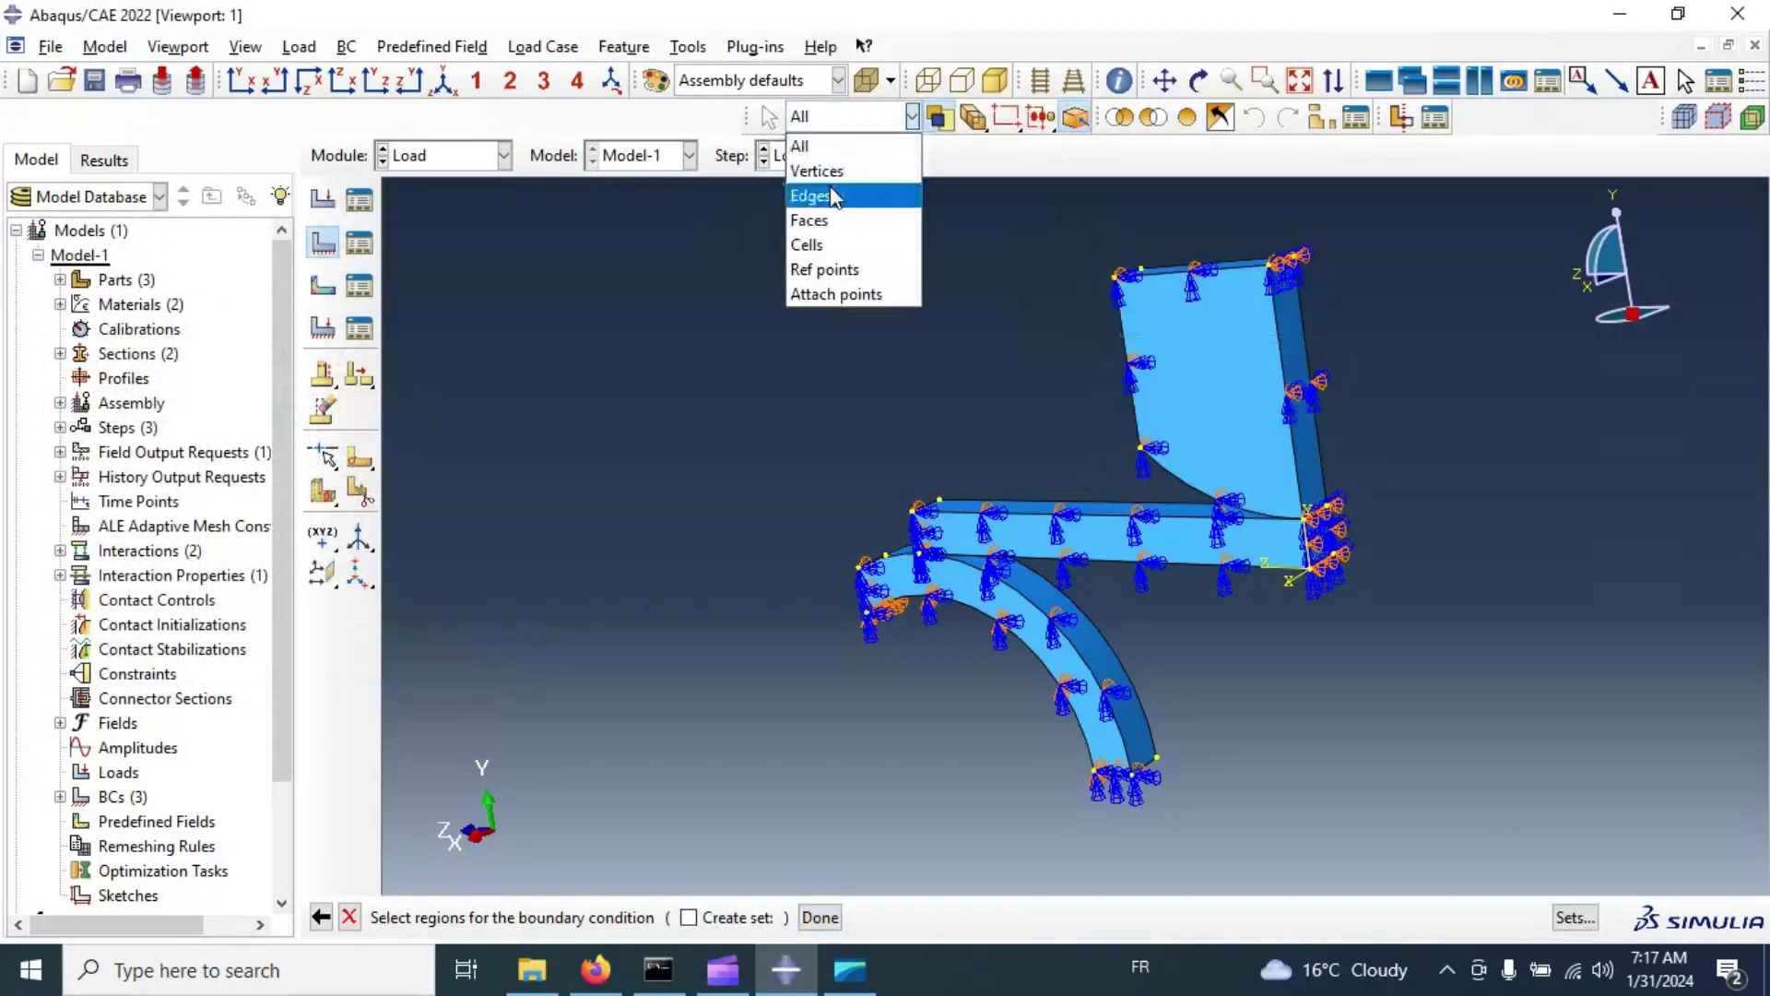
click(809, 245)
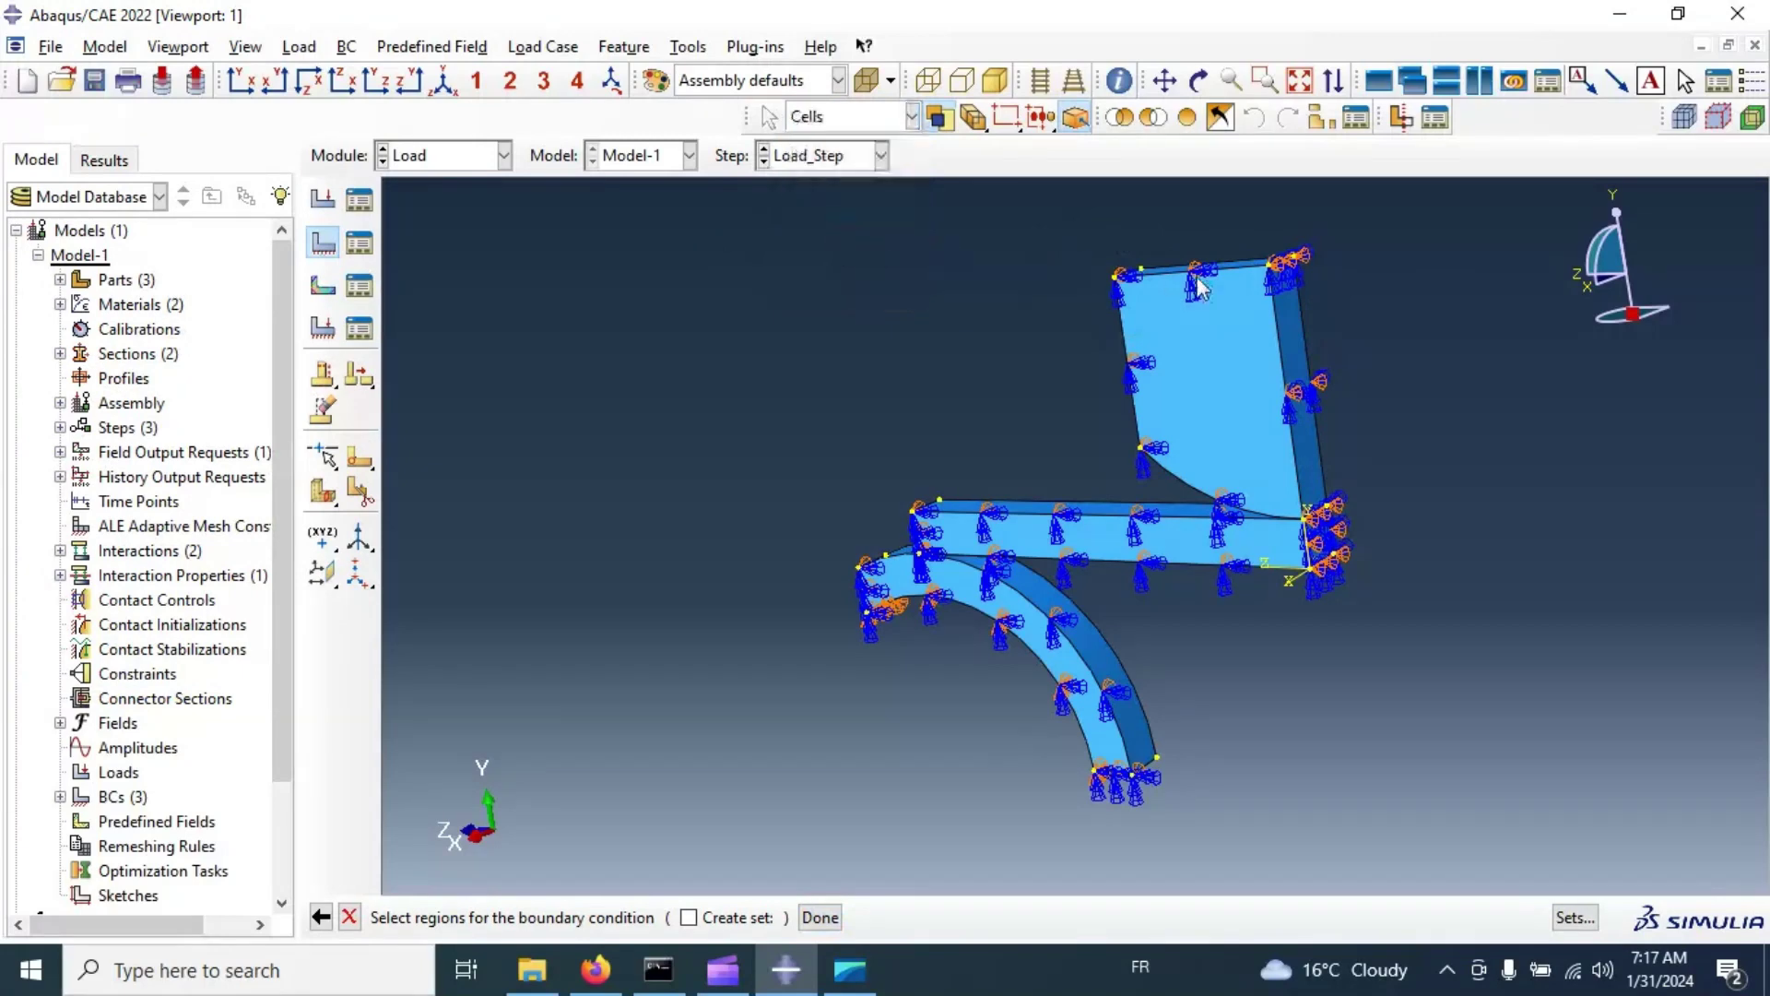
click(1209, 325)
click(819, 918)
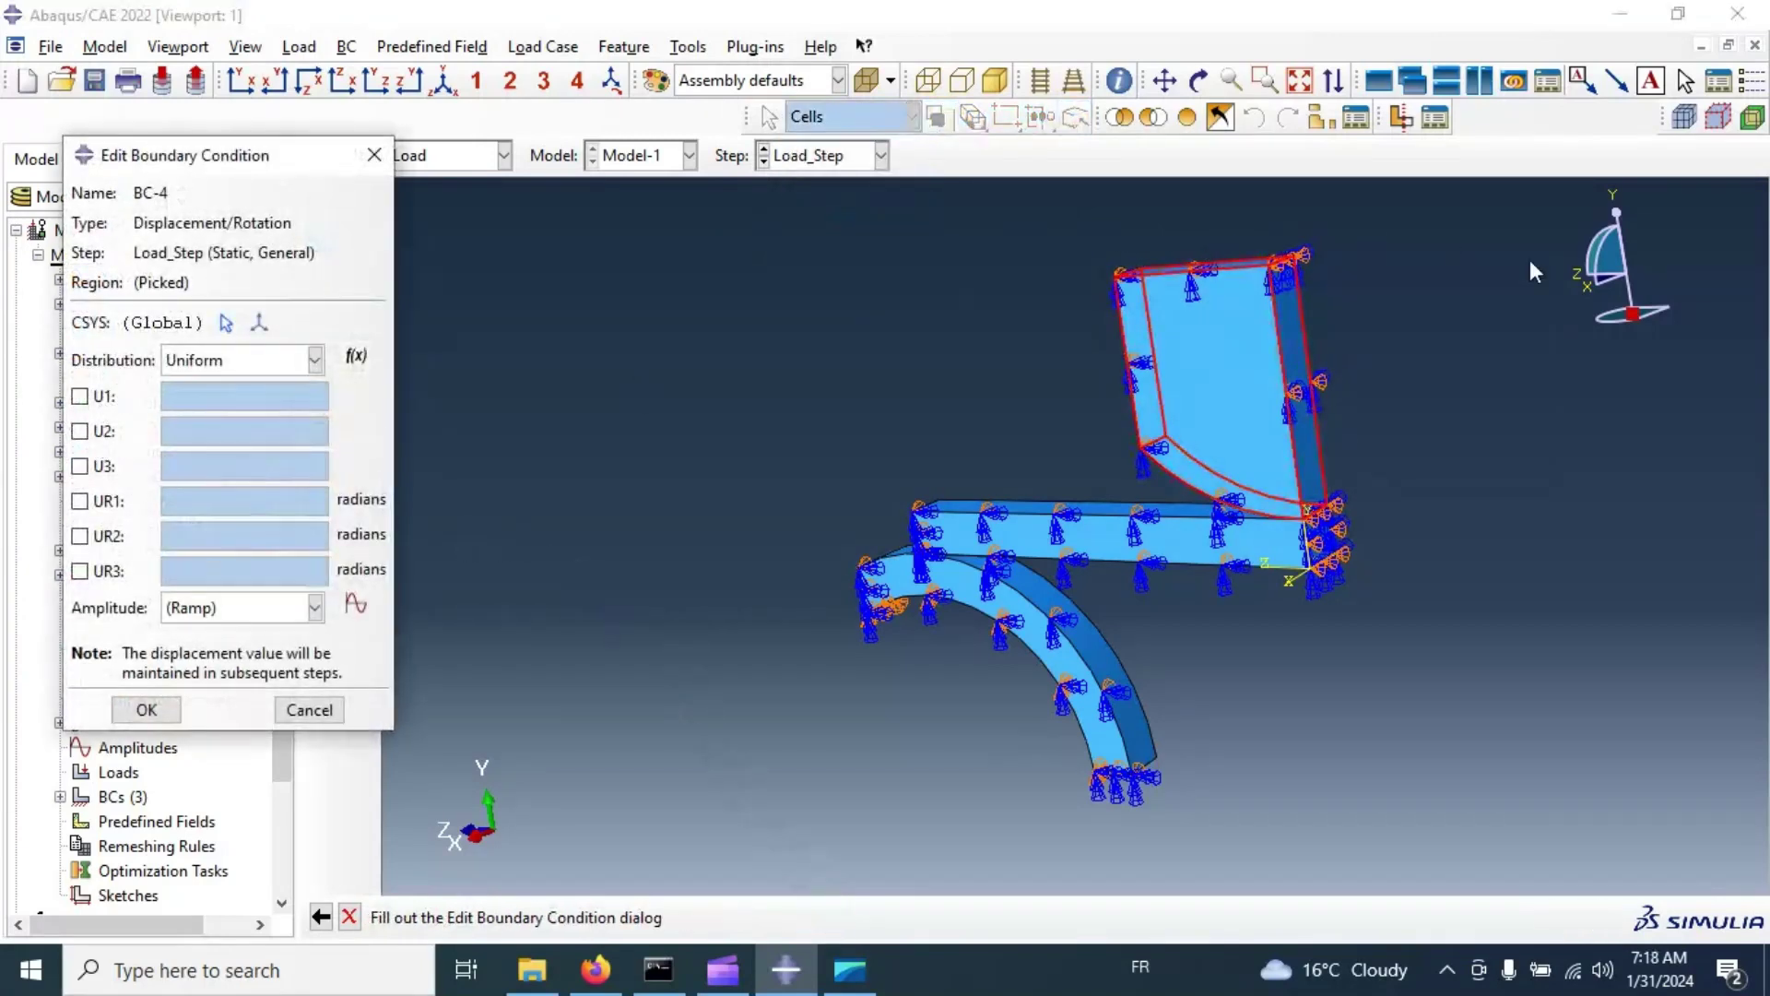
Step: Prescribe a U2 displacement of -35 for BC-4, leaving the other components free
click(80, 431)
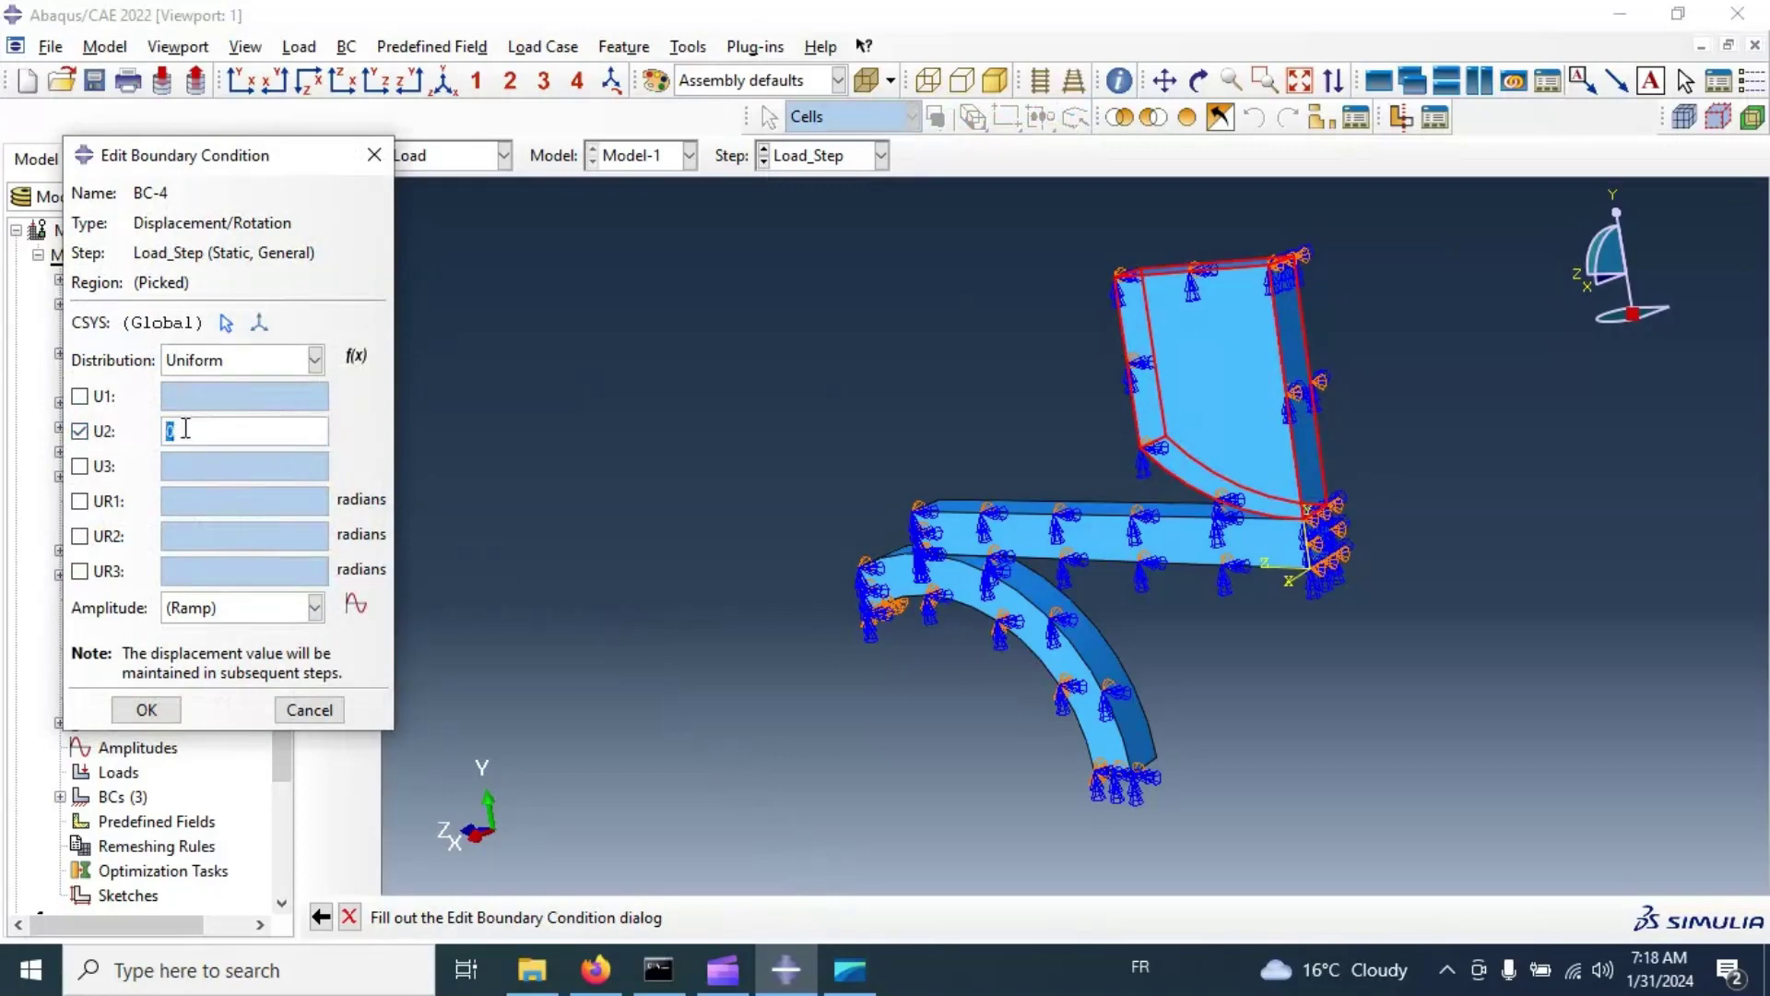
drag(185, 430, 157, 439)
text(-35)
click(151, 710)
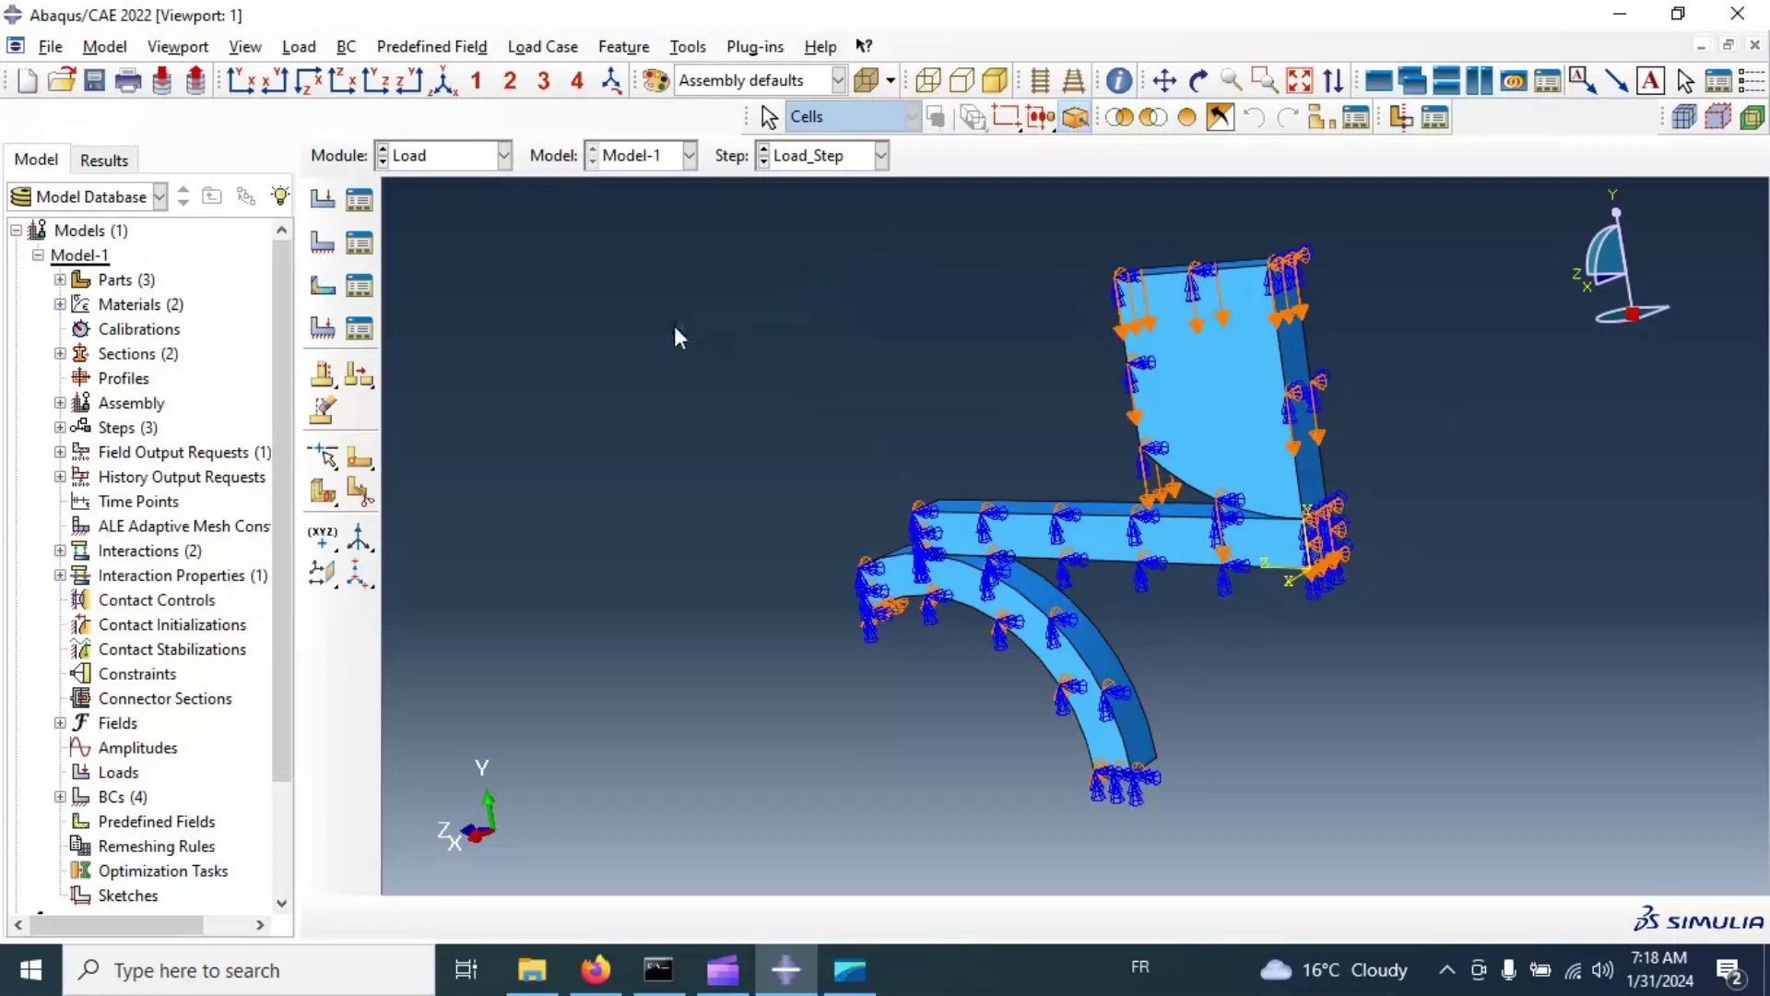
Step: Try deactivating BC-4 in Unload_Step through the boundary condition manager, and reactivate it
click(360, 242)
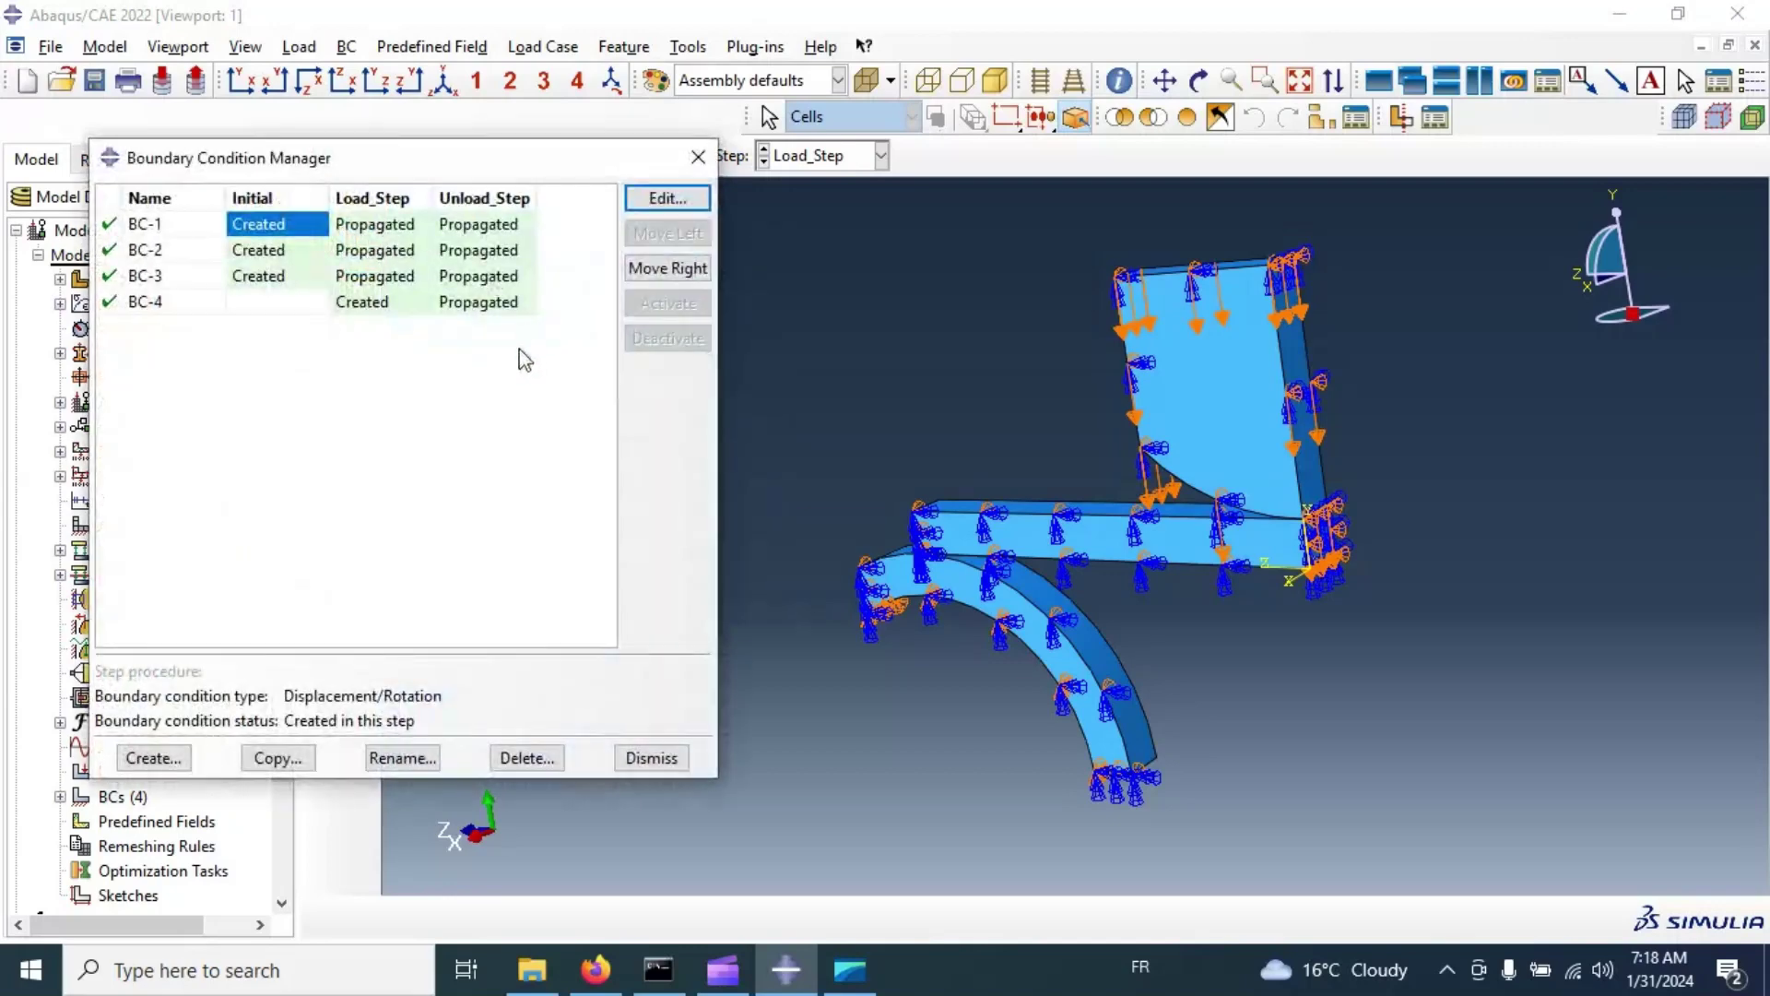
click(488, 309)
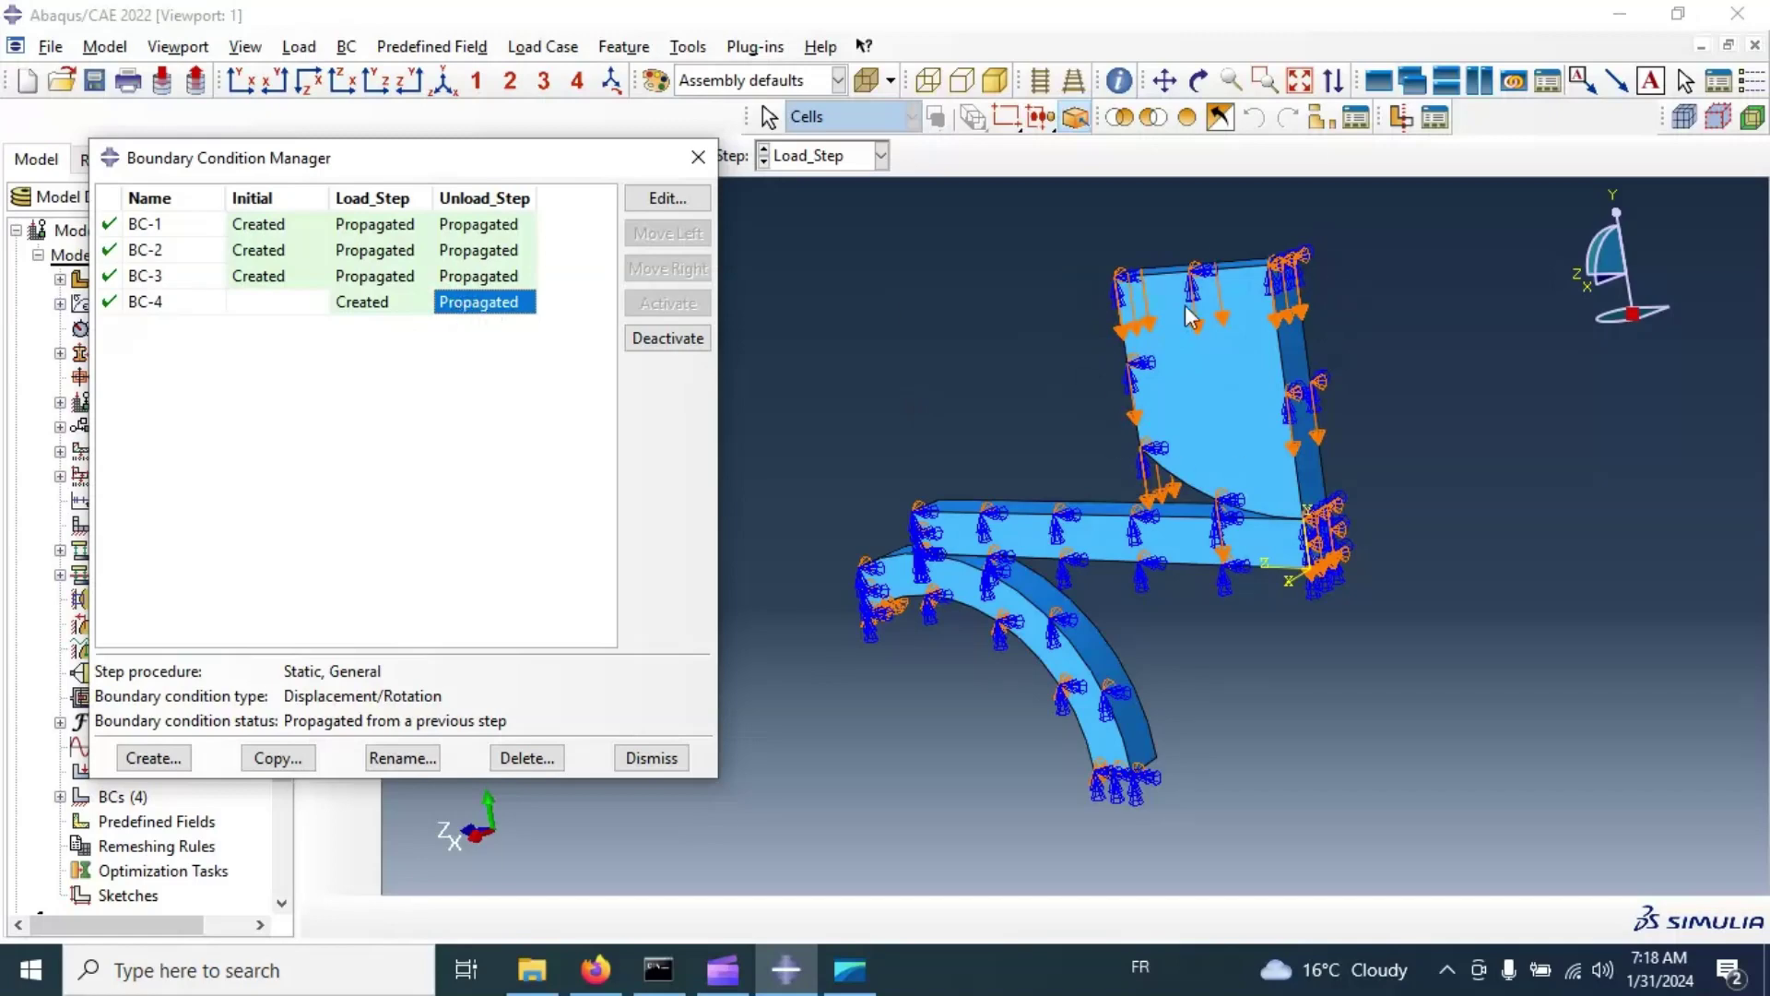
click(660, 339)
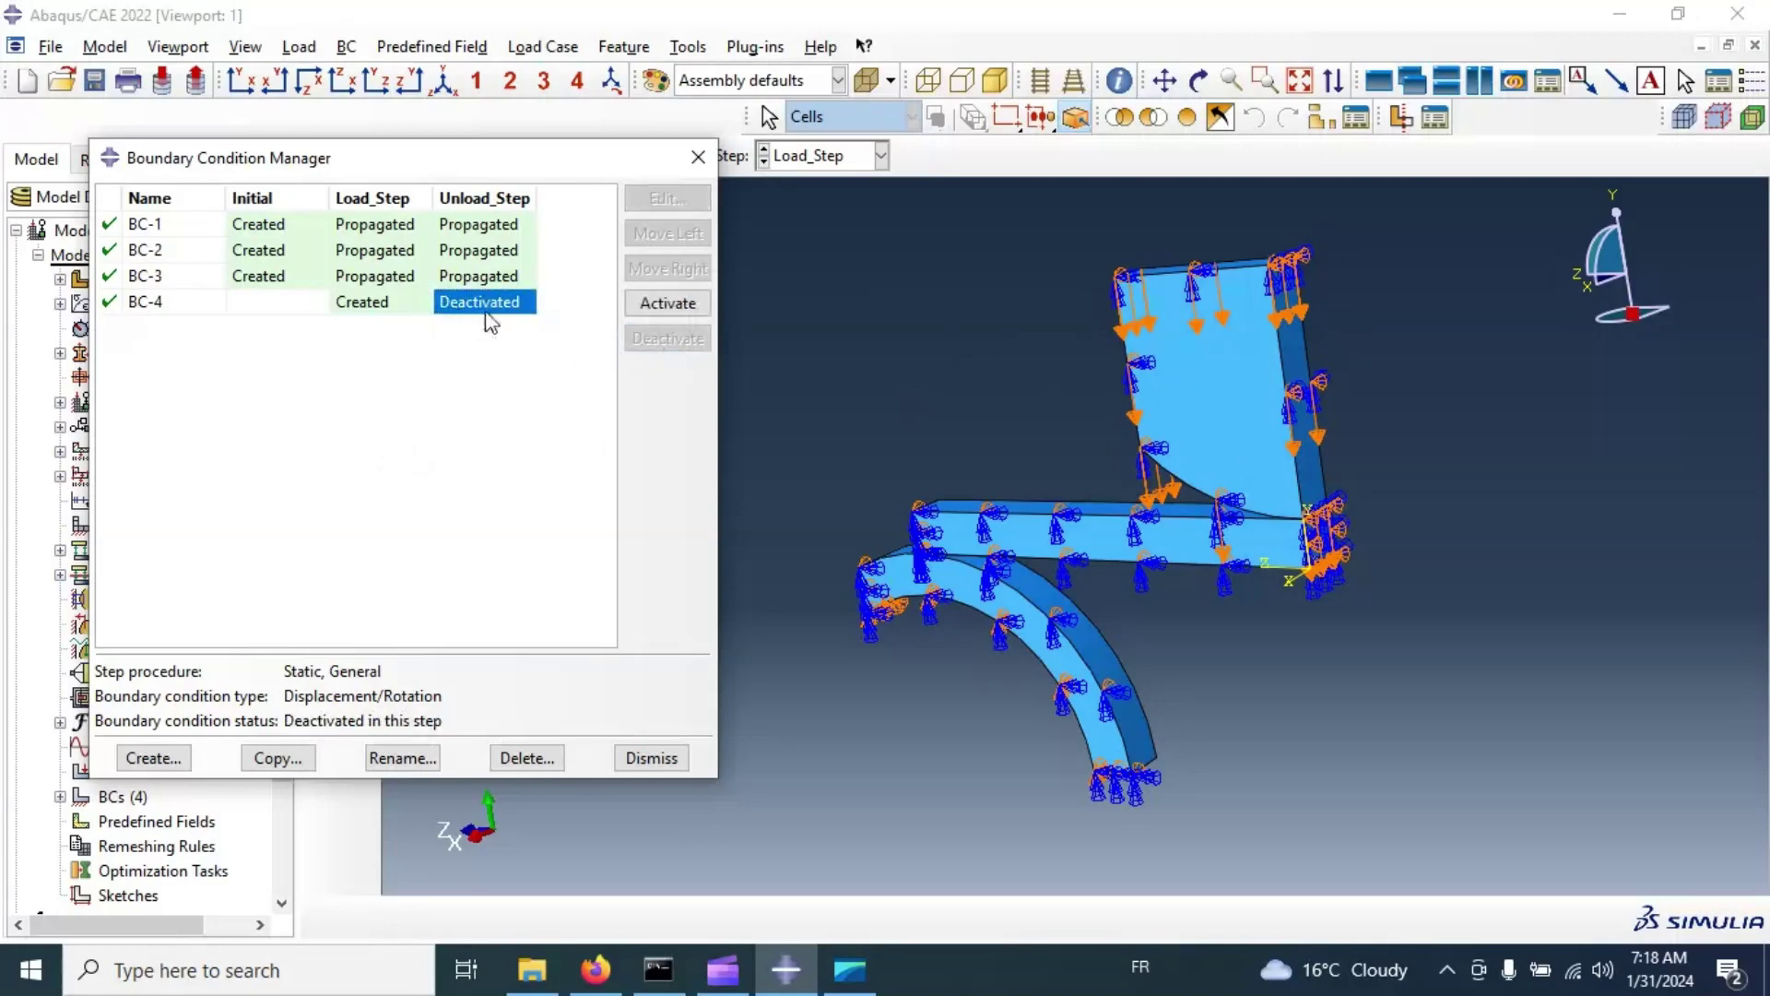
click(666, 302)
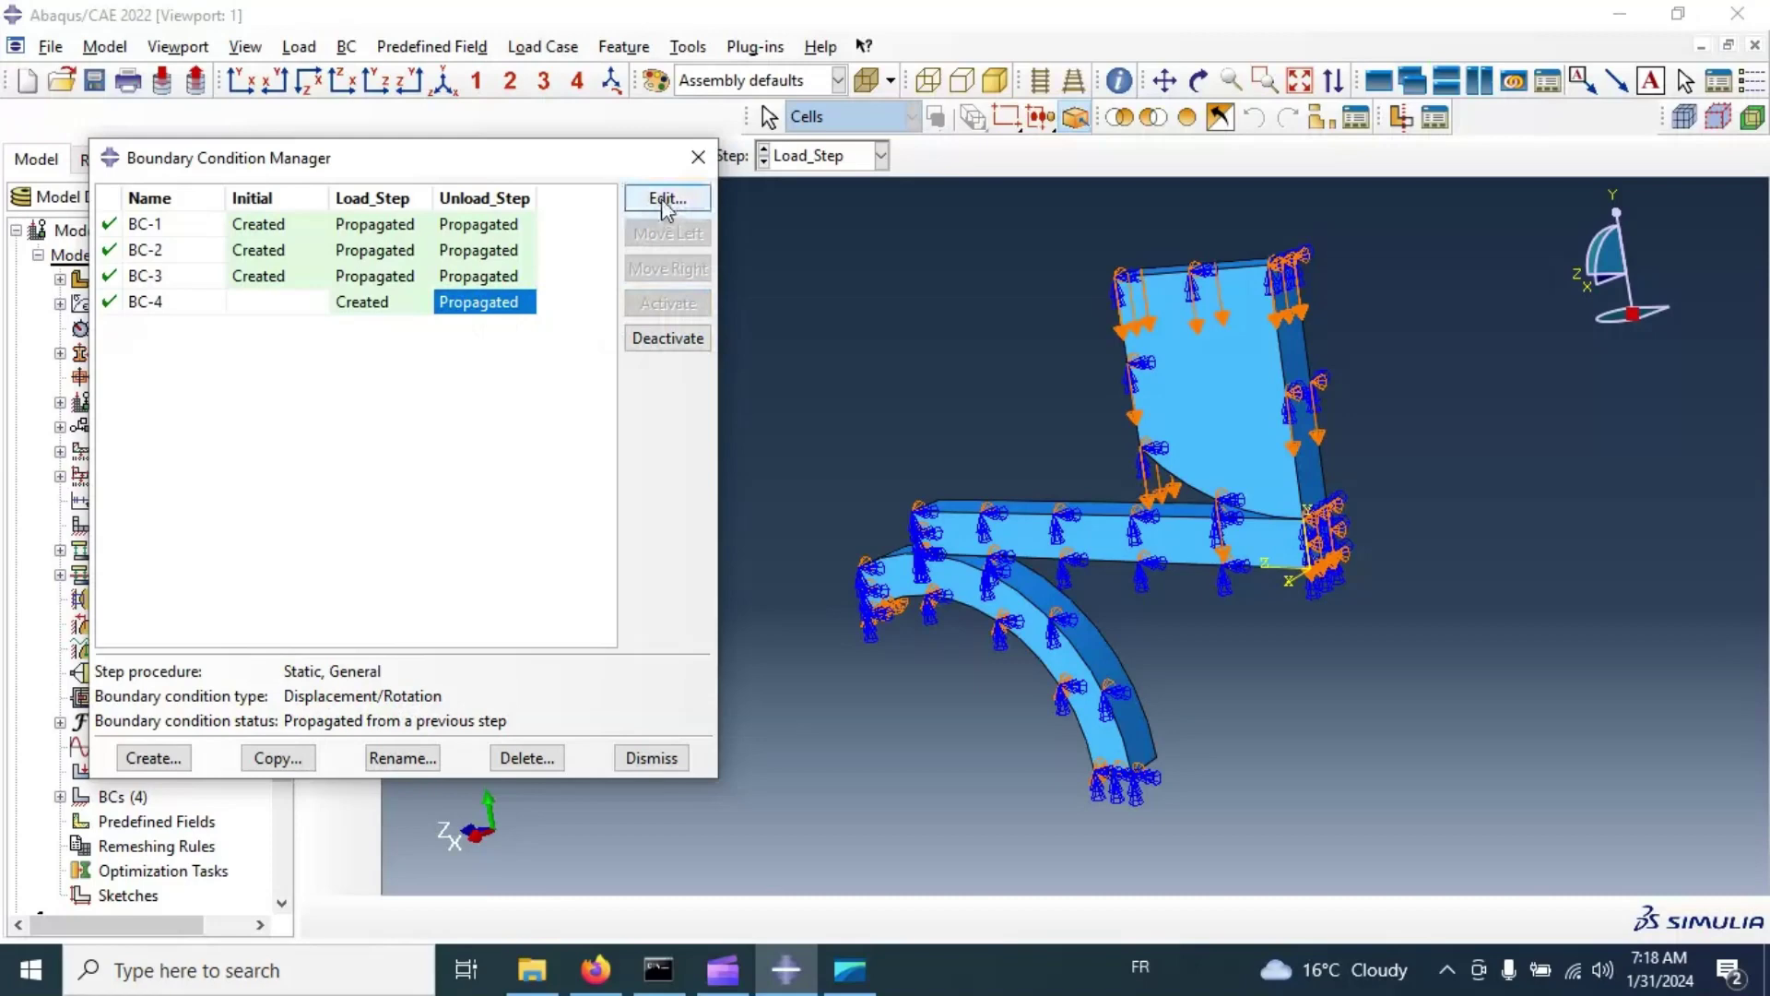
Step: Set the U2 displacement of BC-4 to 0 in Unload_Step and close the boundary condition manager
click(661, 197)
drag(218, 463, 116, 461)
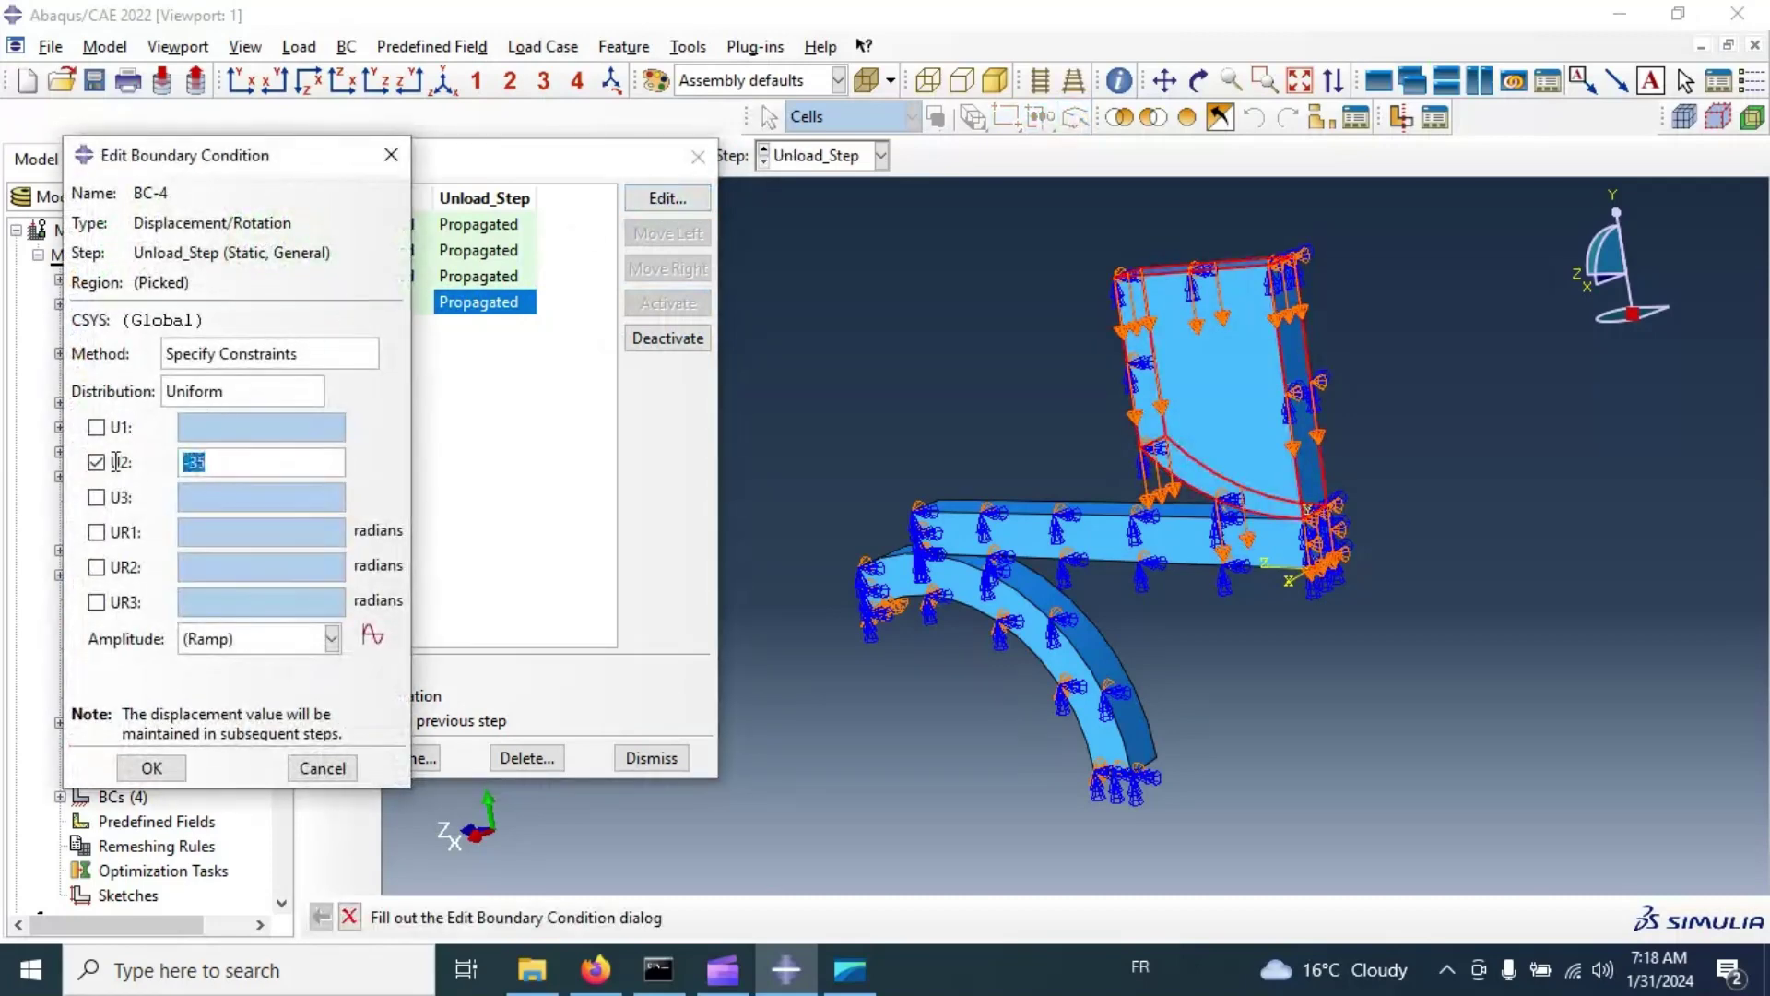
text(0)
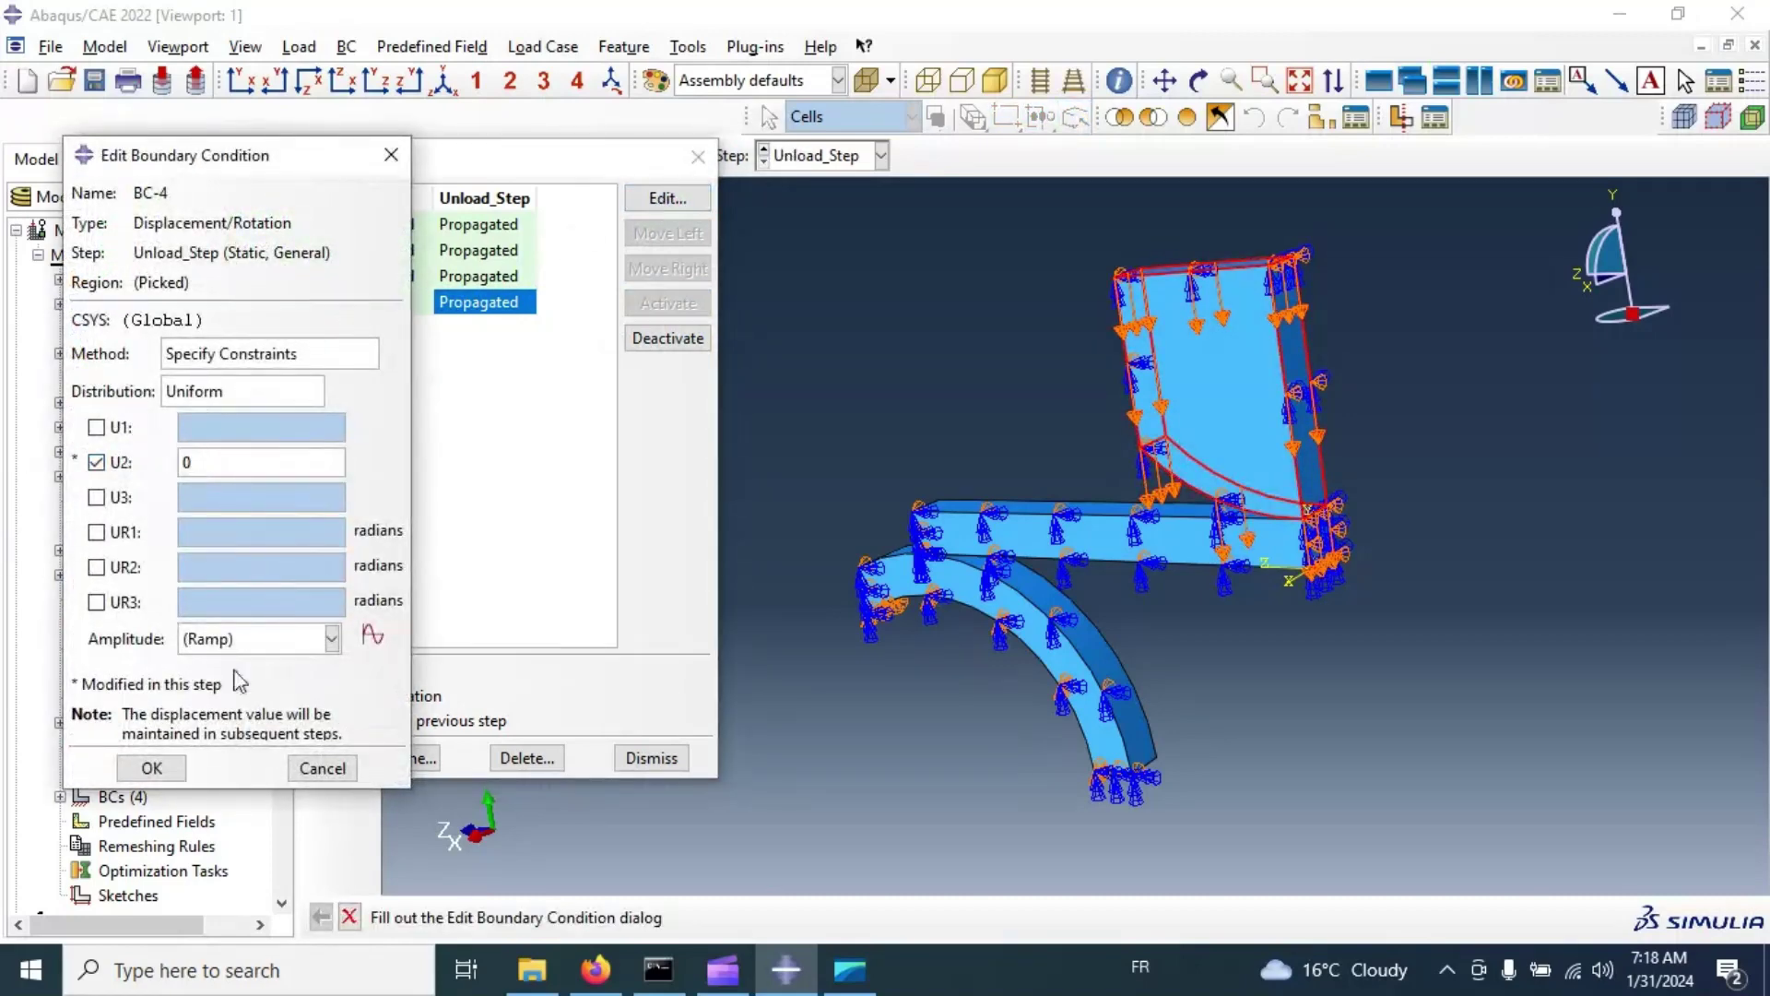
double_click(217, 465)
click(158, 768)
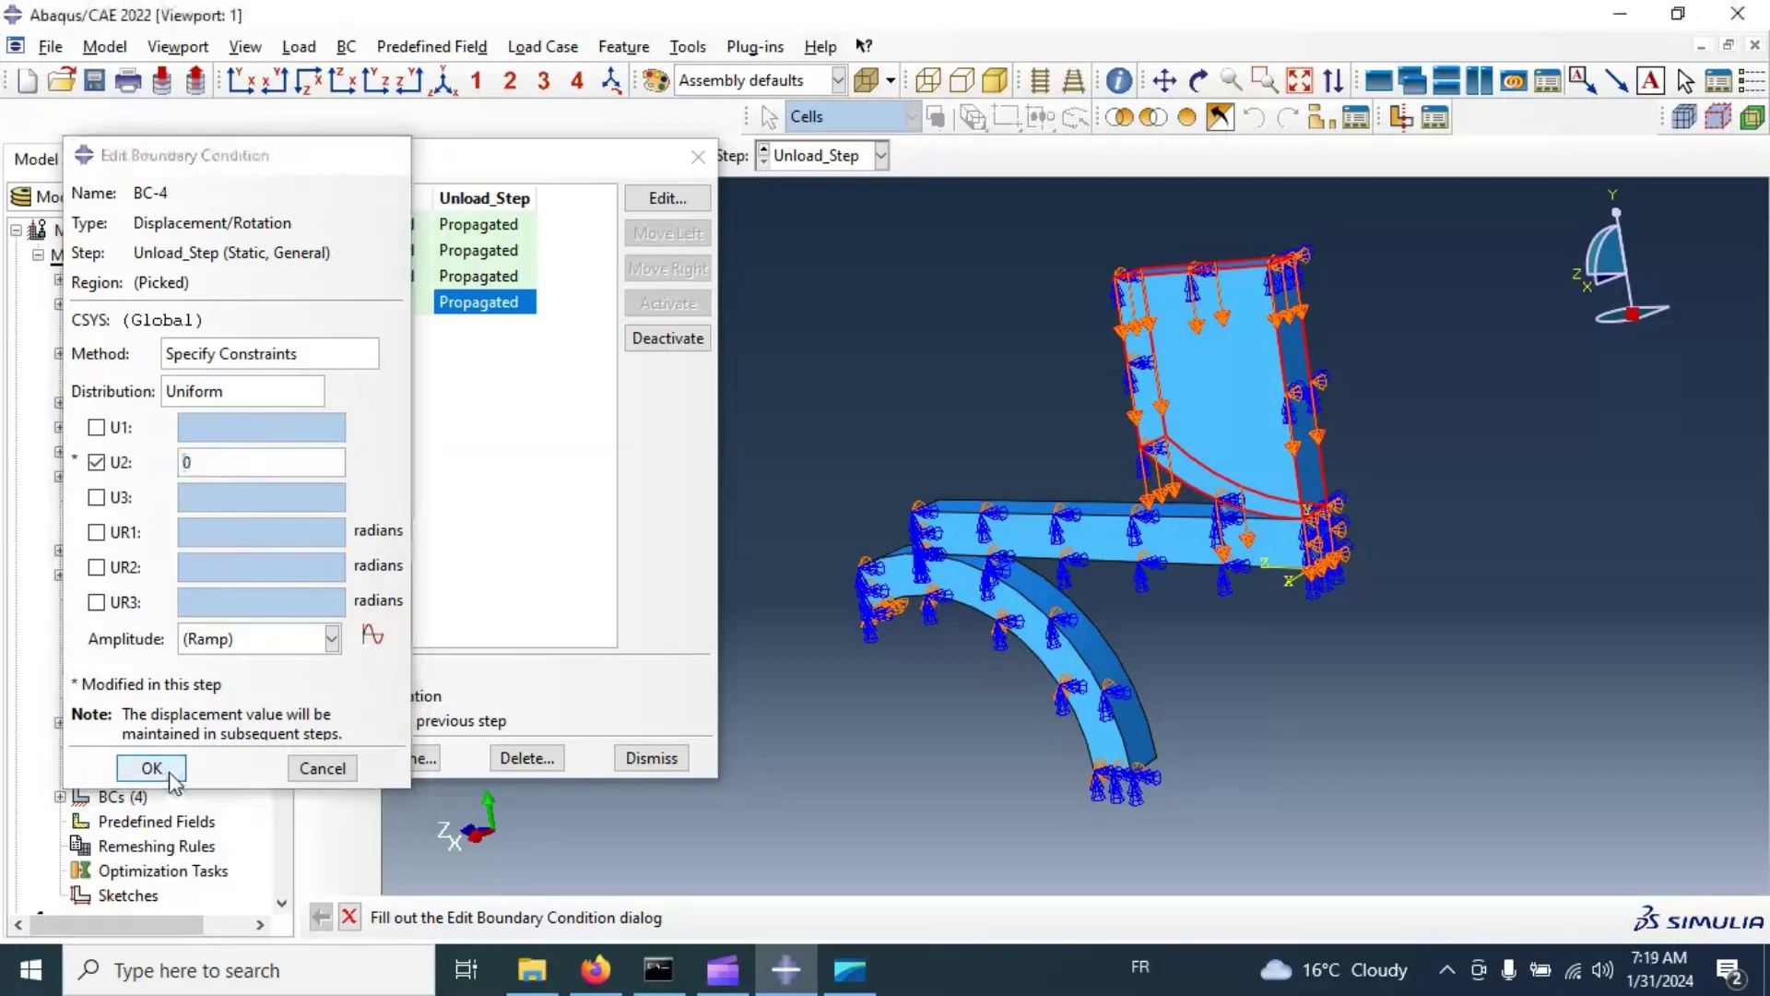
click(635, 754)
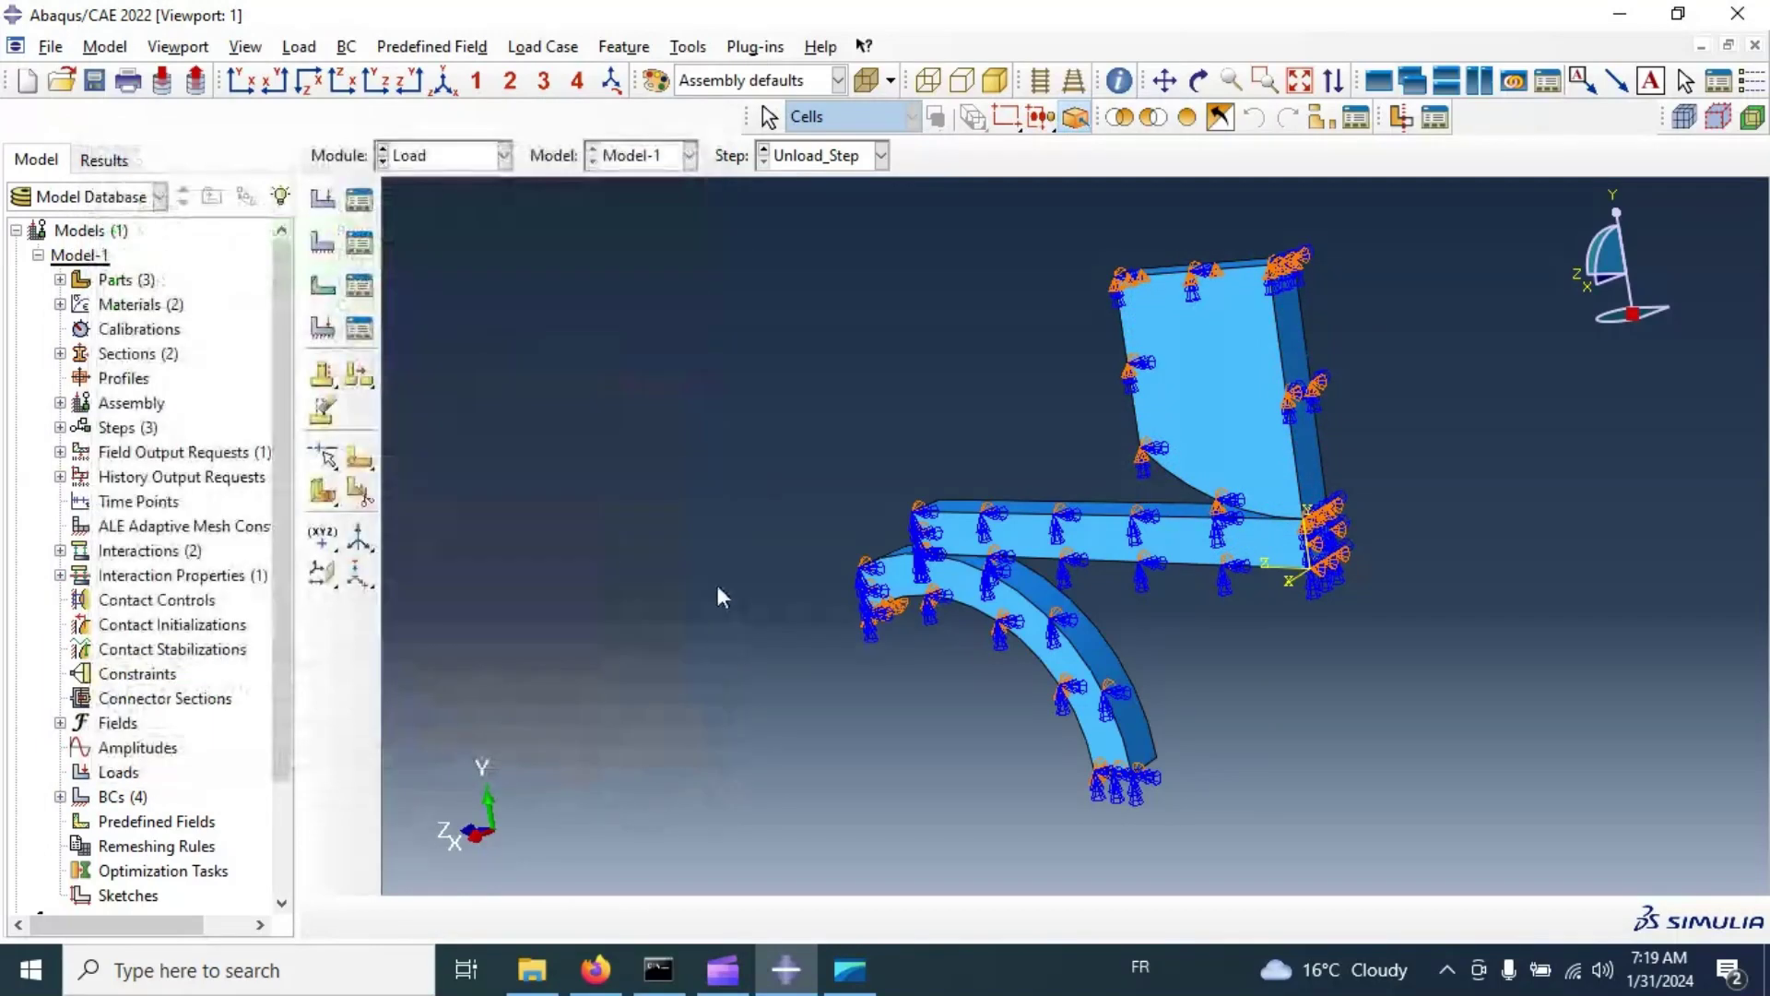
Step: In the Mesh module, seed the punch Part-2 with an approximate global size of 2.5 and mesh it
click(435, 159)
click(415, 332)
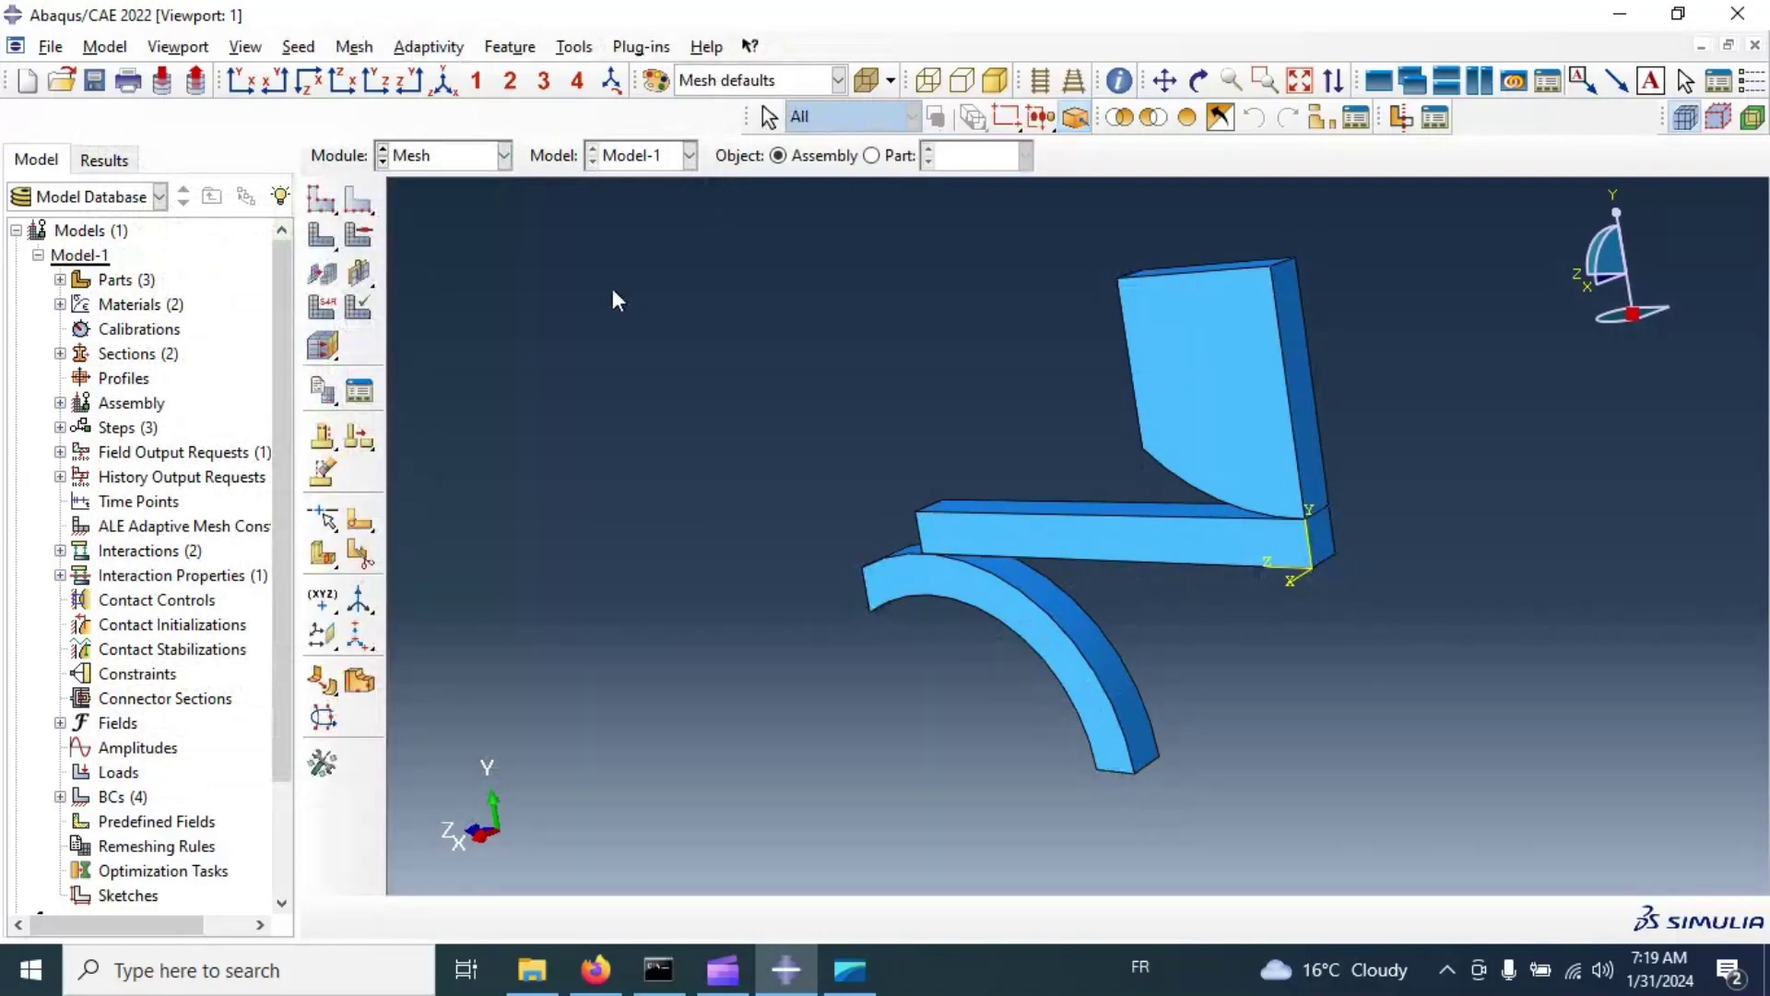
click(890, 155)
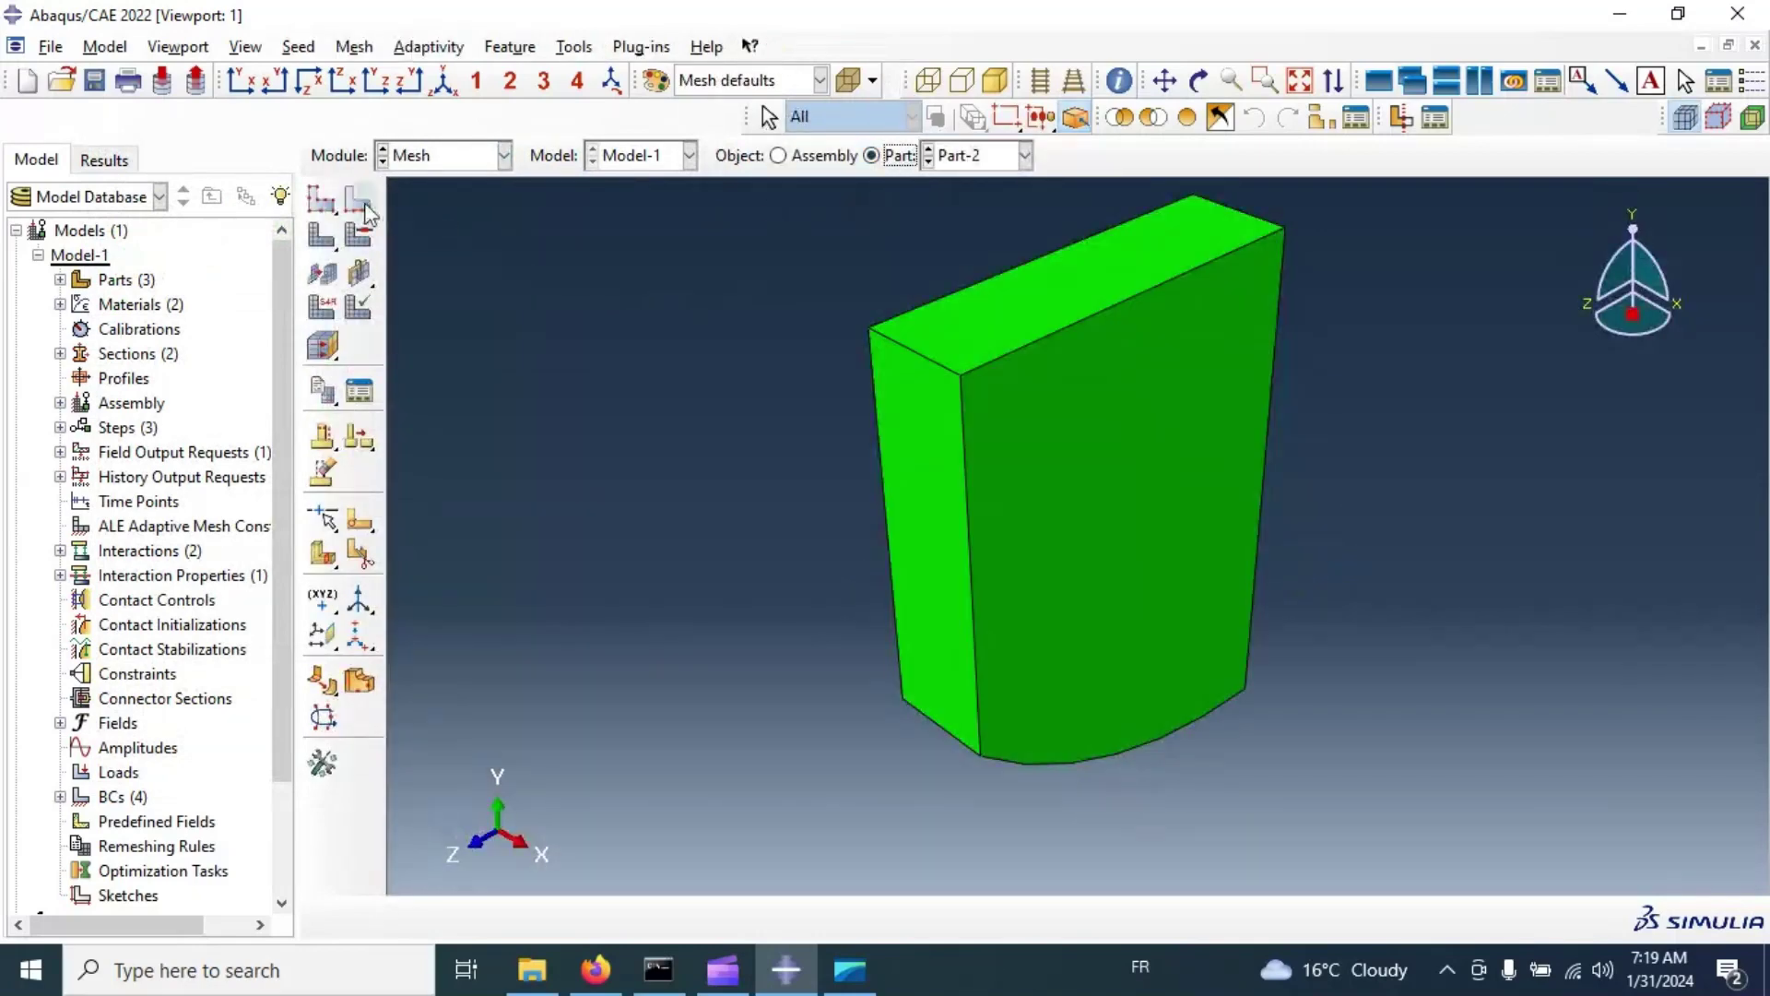
click(316, 204)
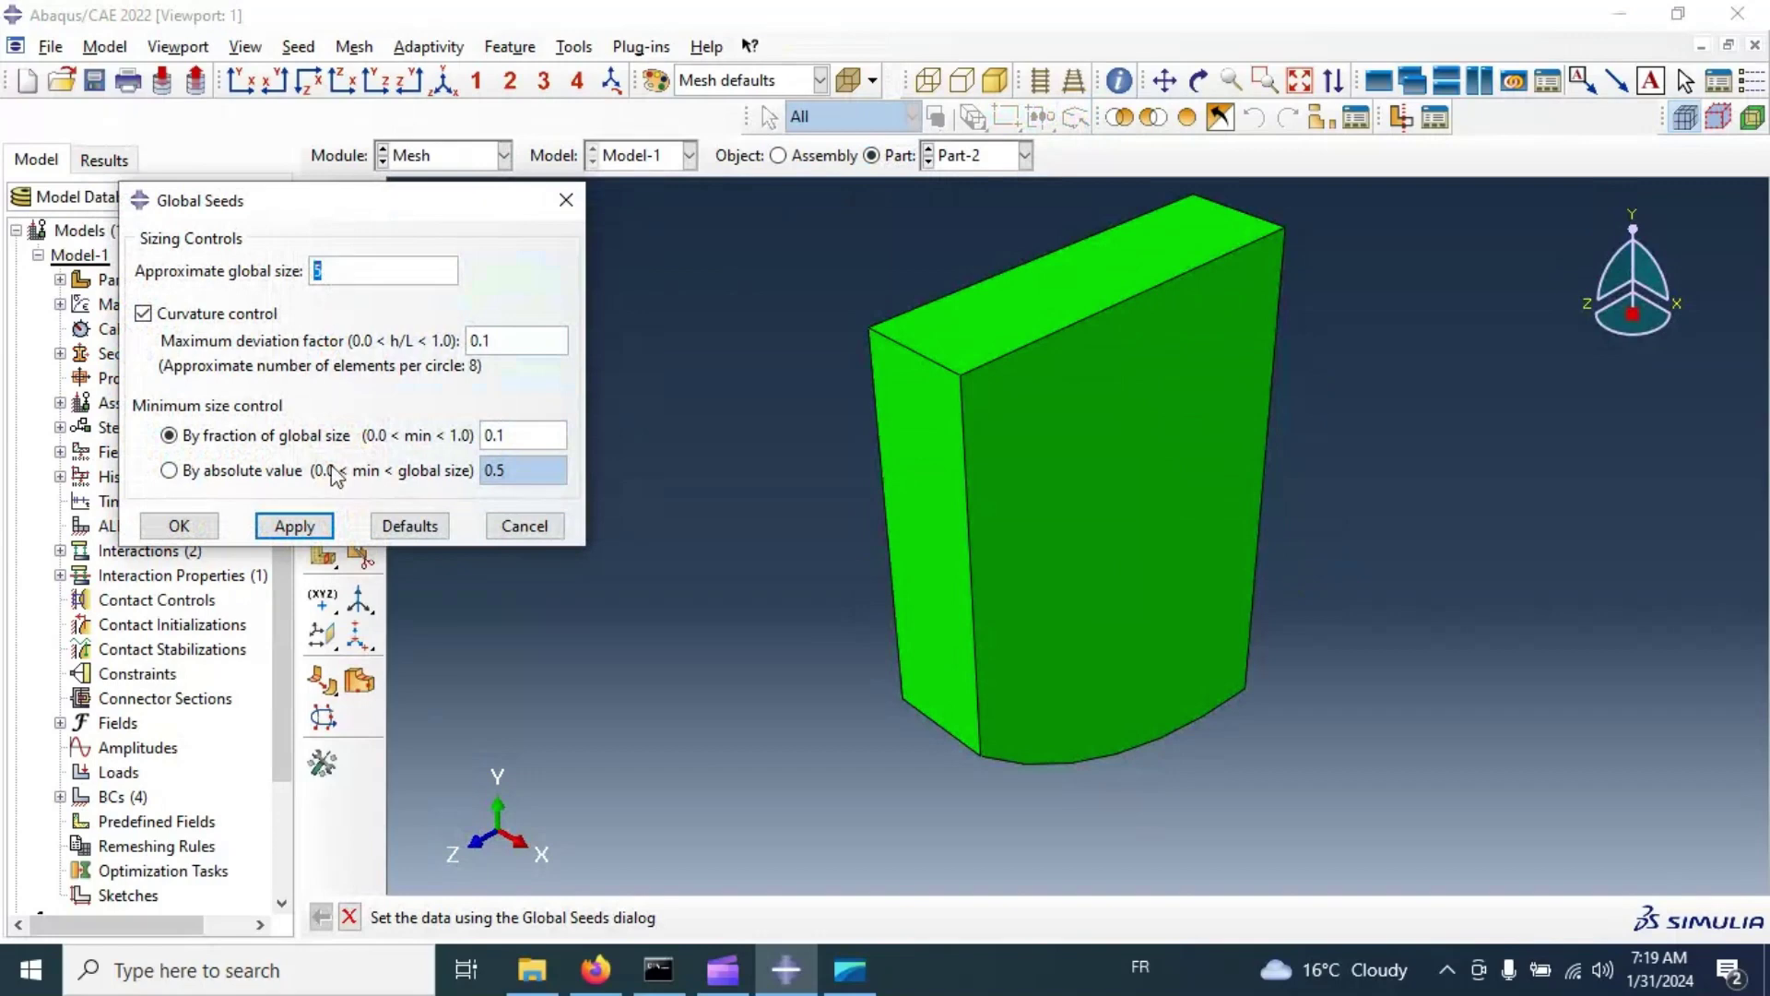
click(301, 532)
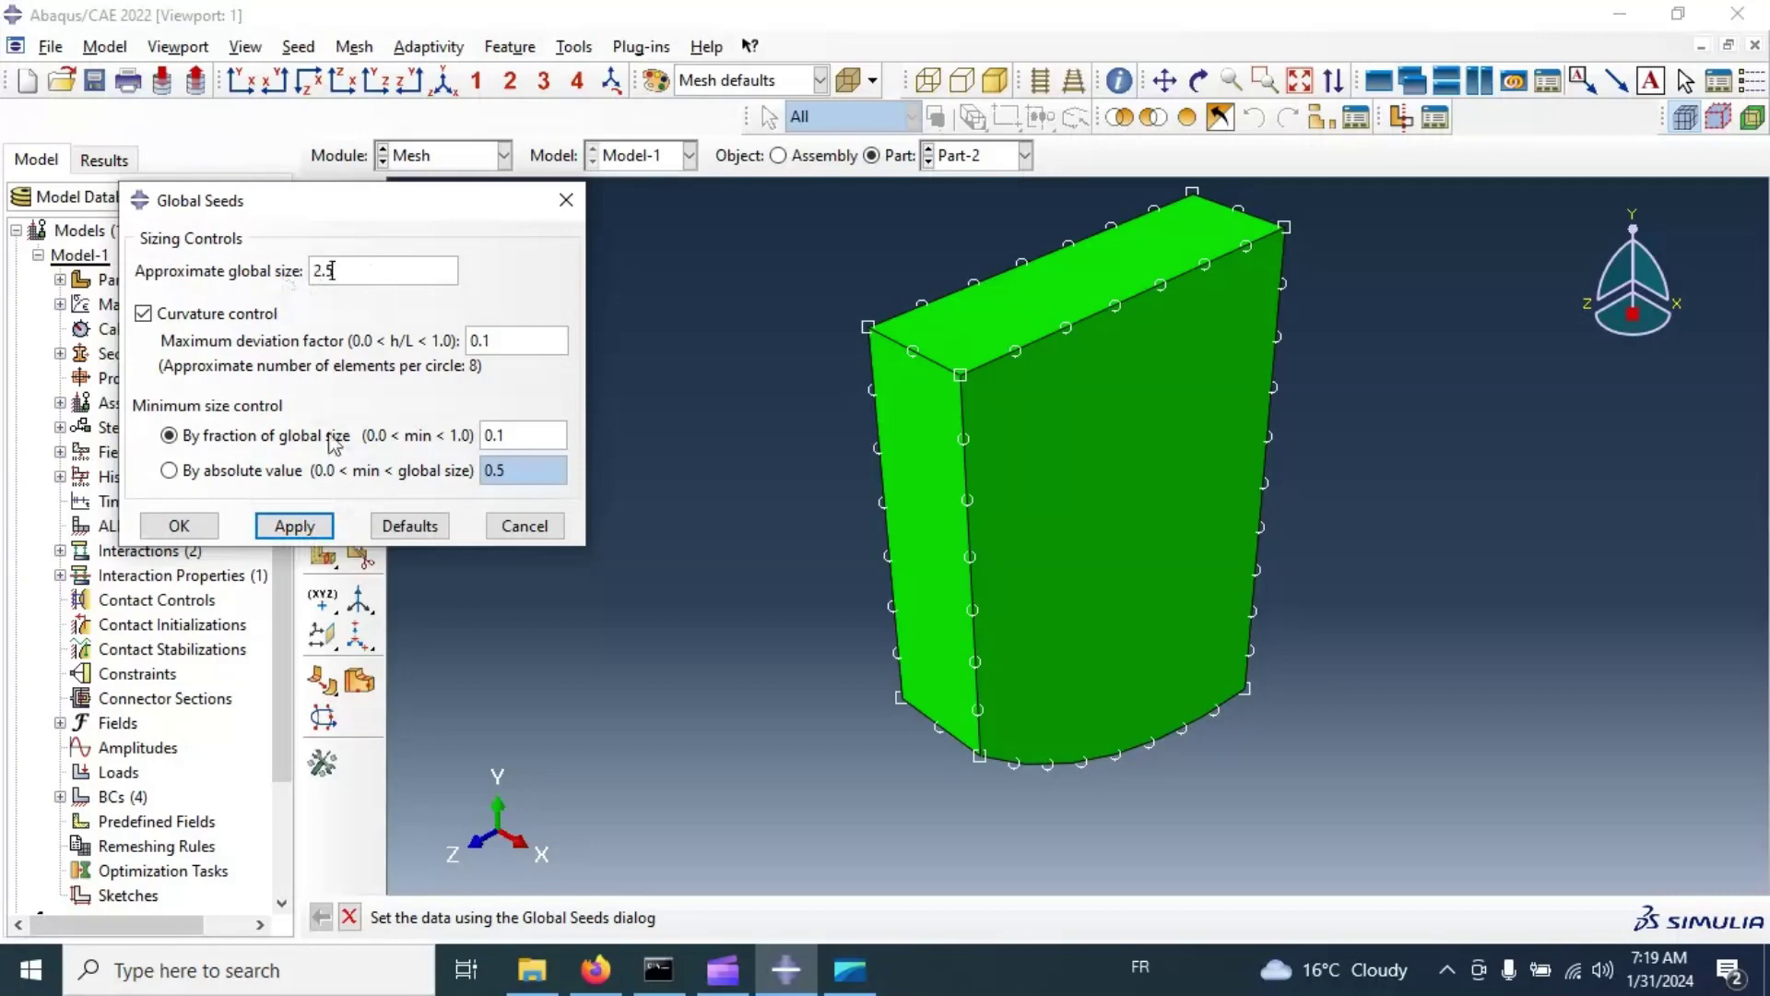
click(294, 526)
click(162, 533)
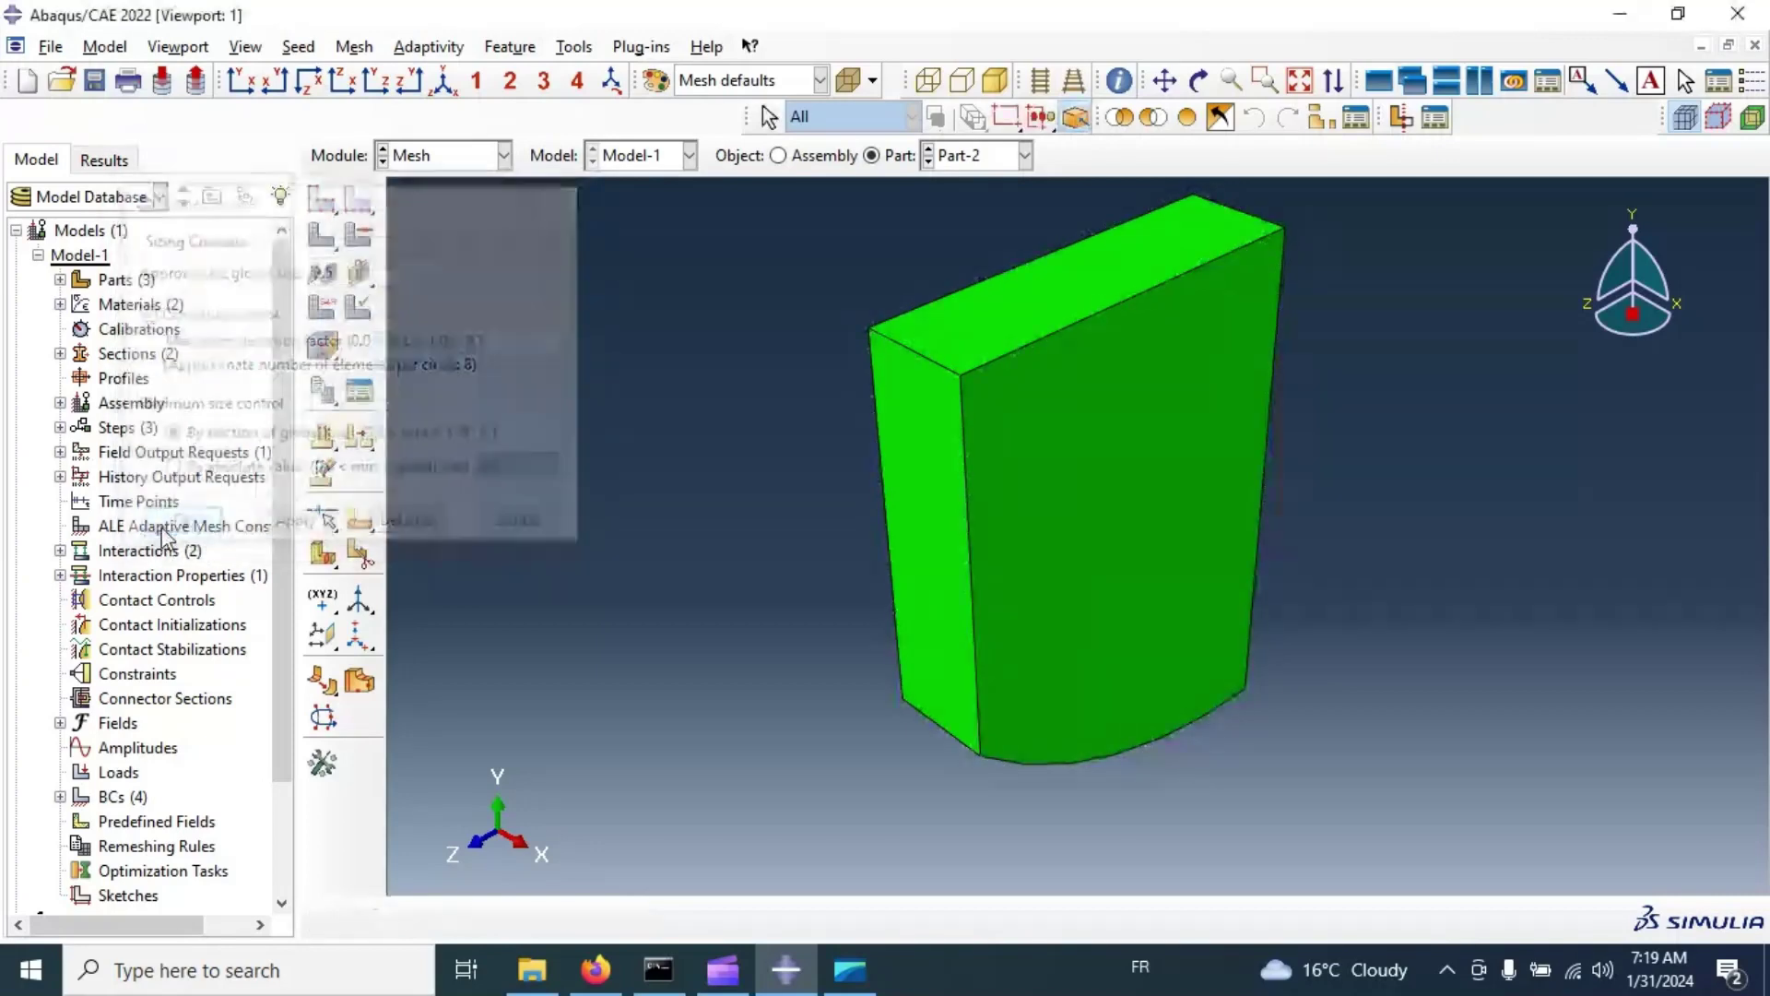
click(322, 235)
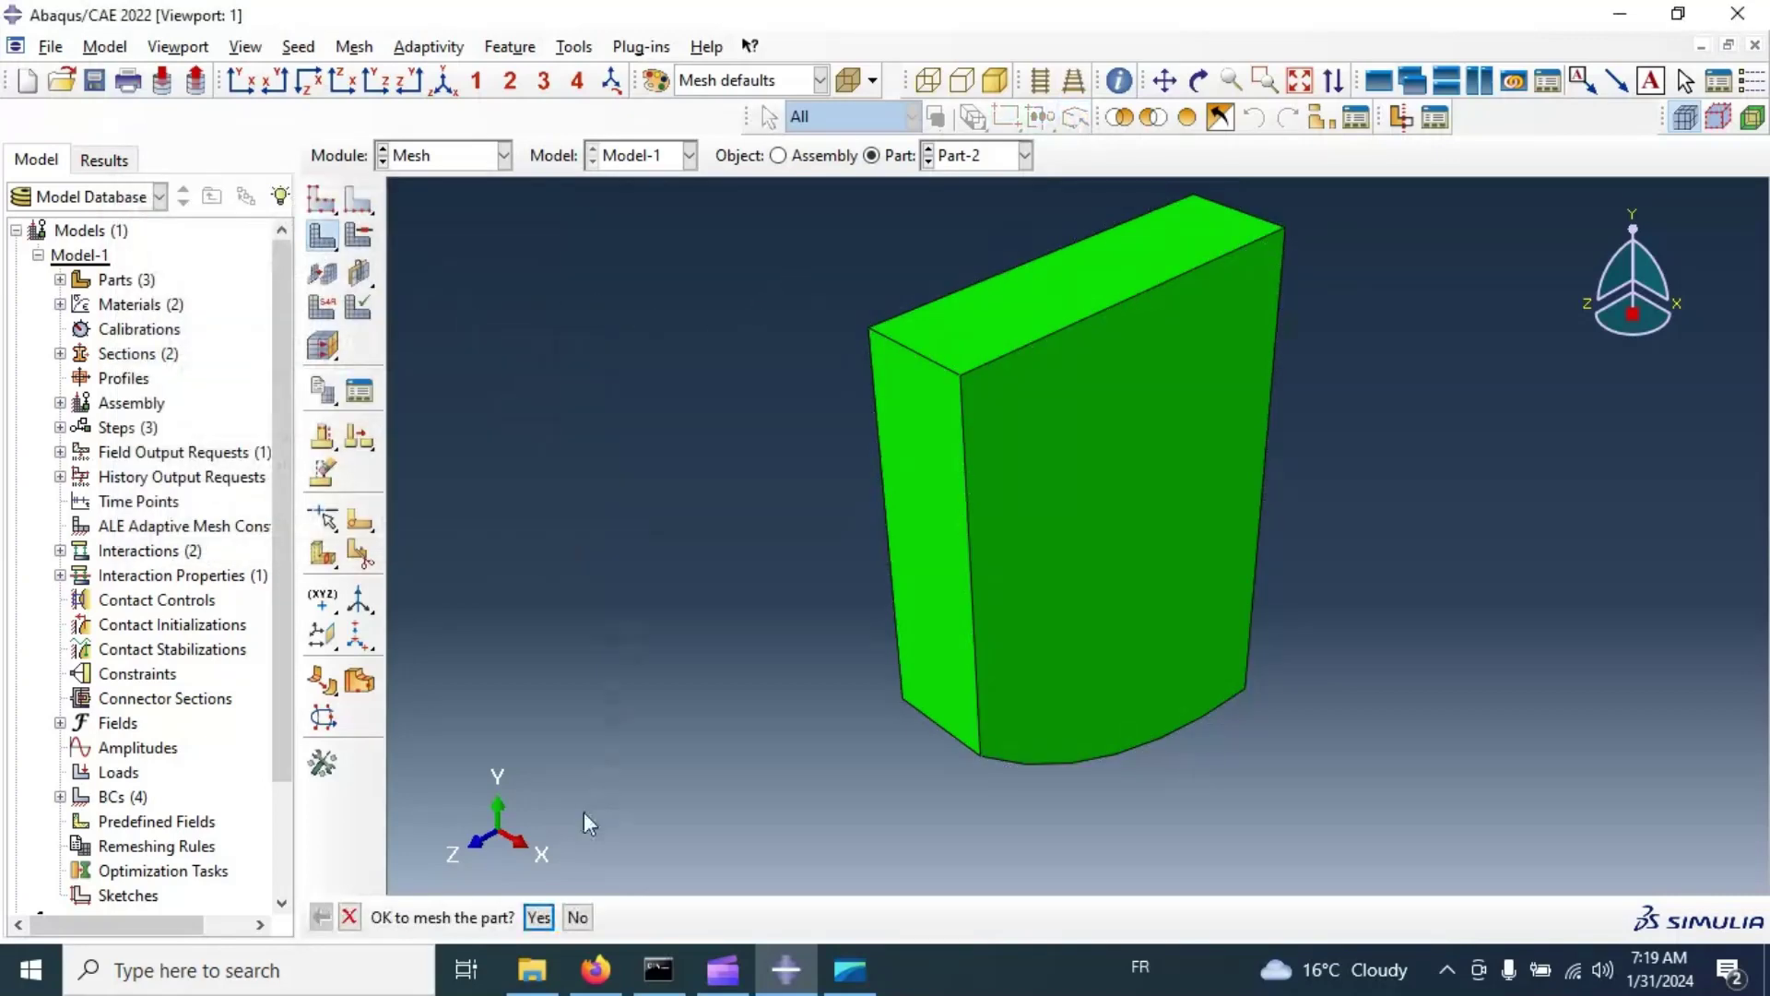
click(539, 917)
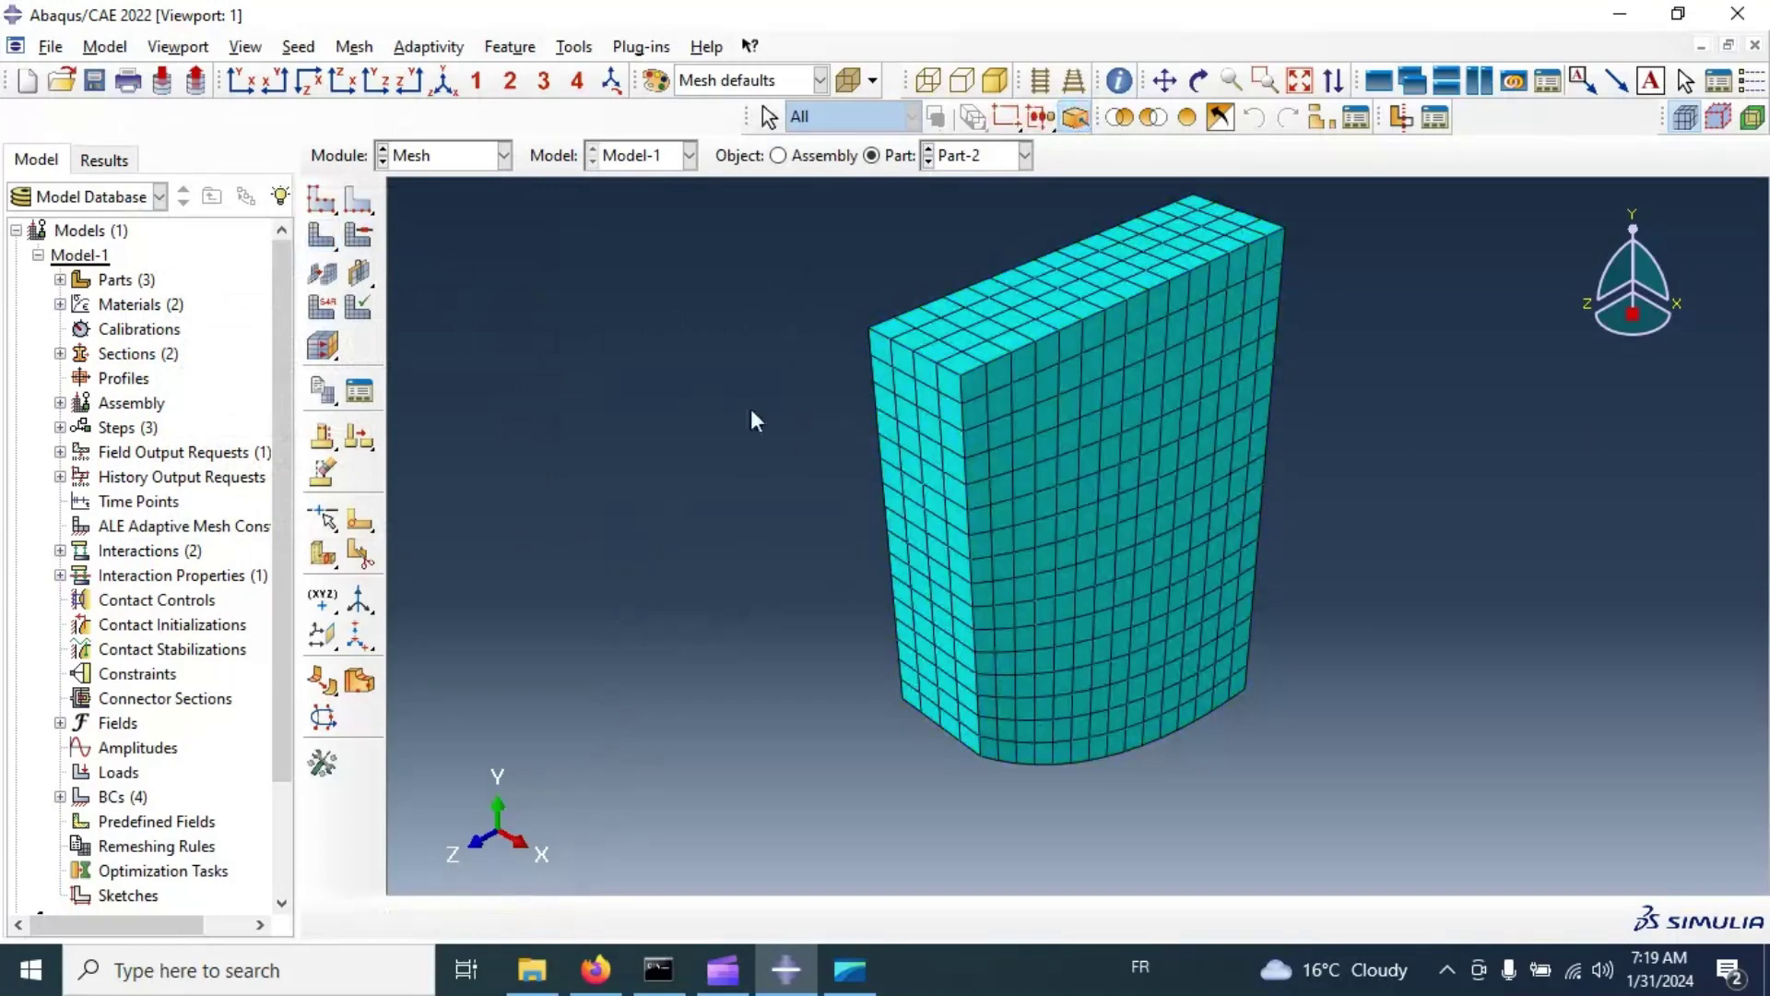
Step: Seed the straight beam Part-1 with an approximate global size of 2.5 and mesh it
click(953, 164)
click(959, 179)
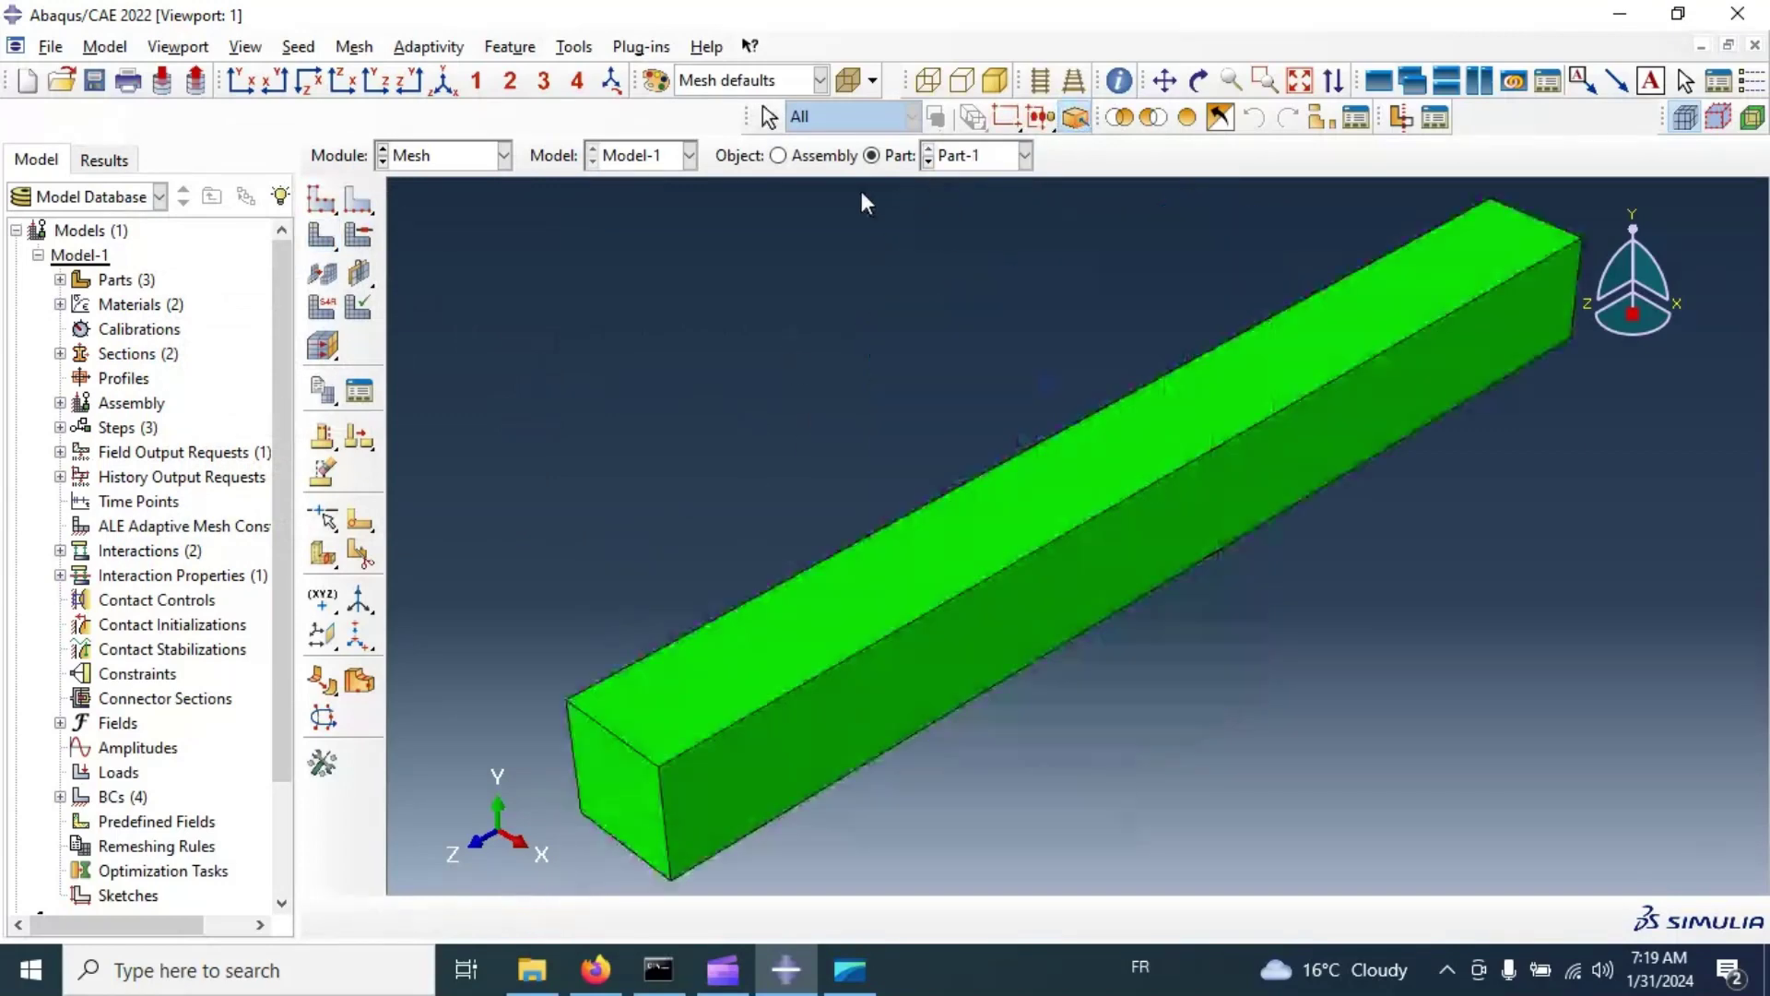
click(323, 208)
click(353, 282)
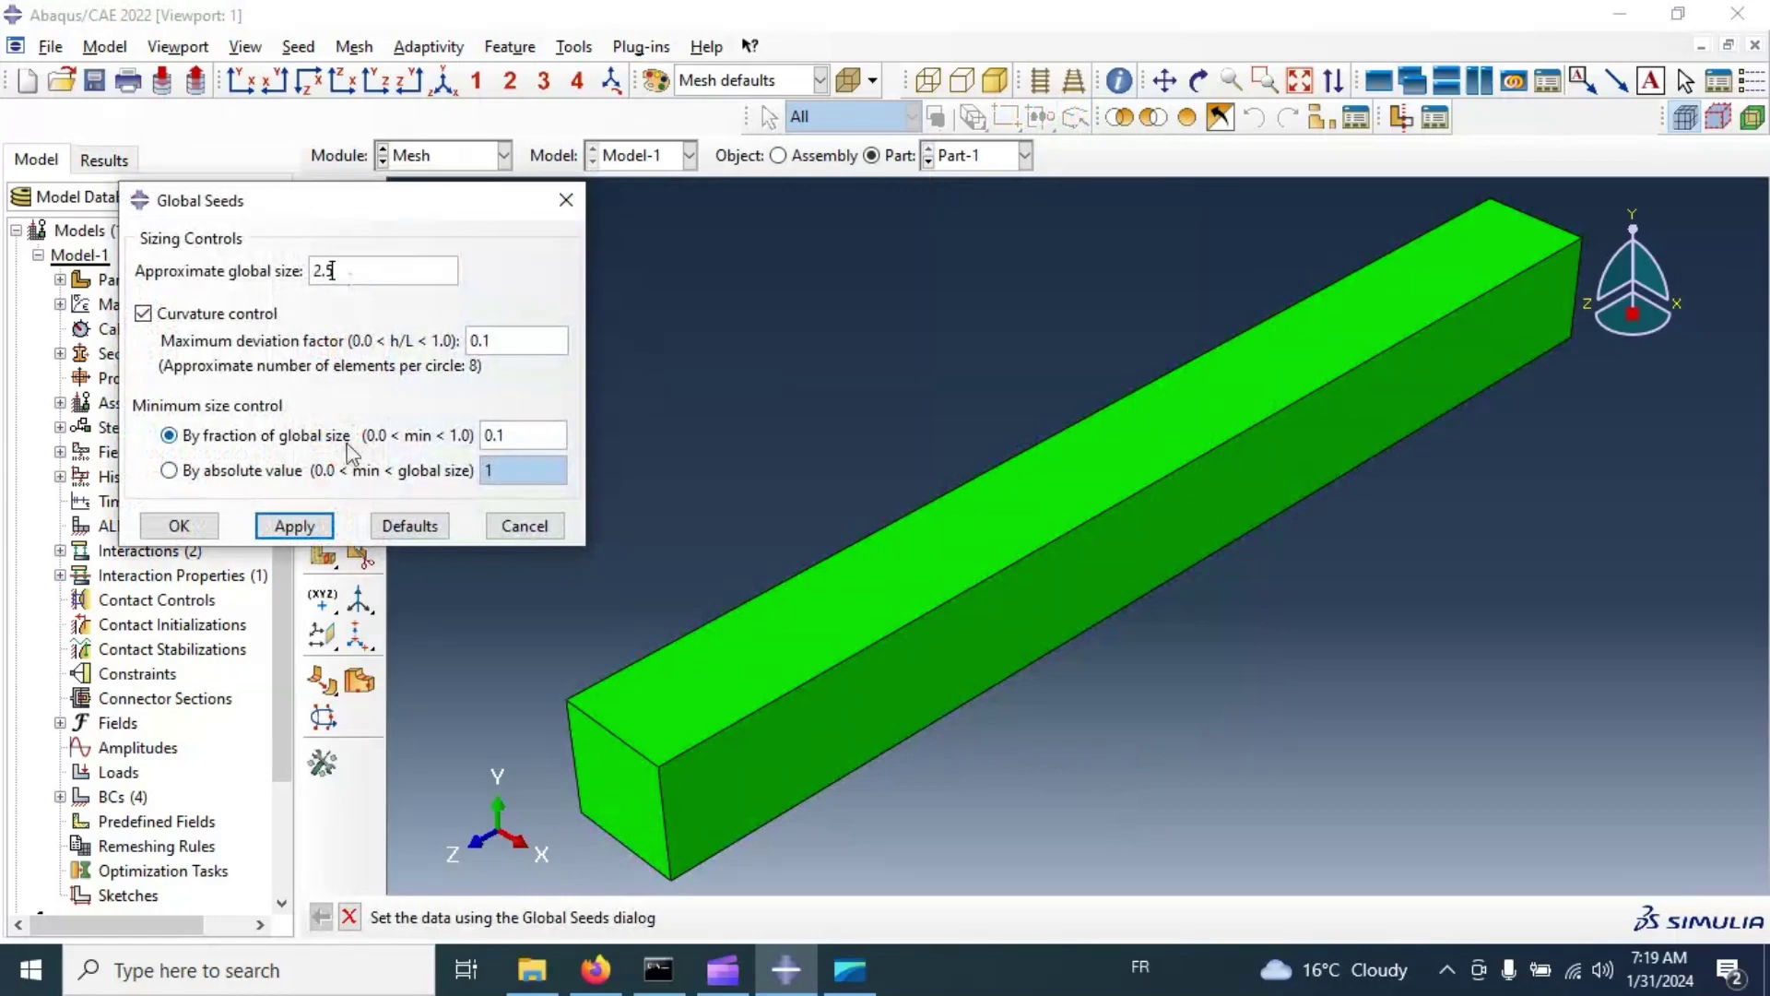
click(291, 525)
click(179, 526)
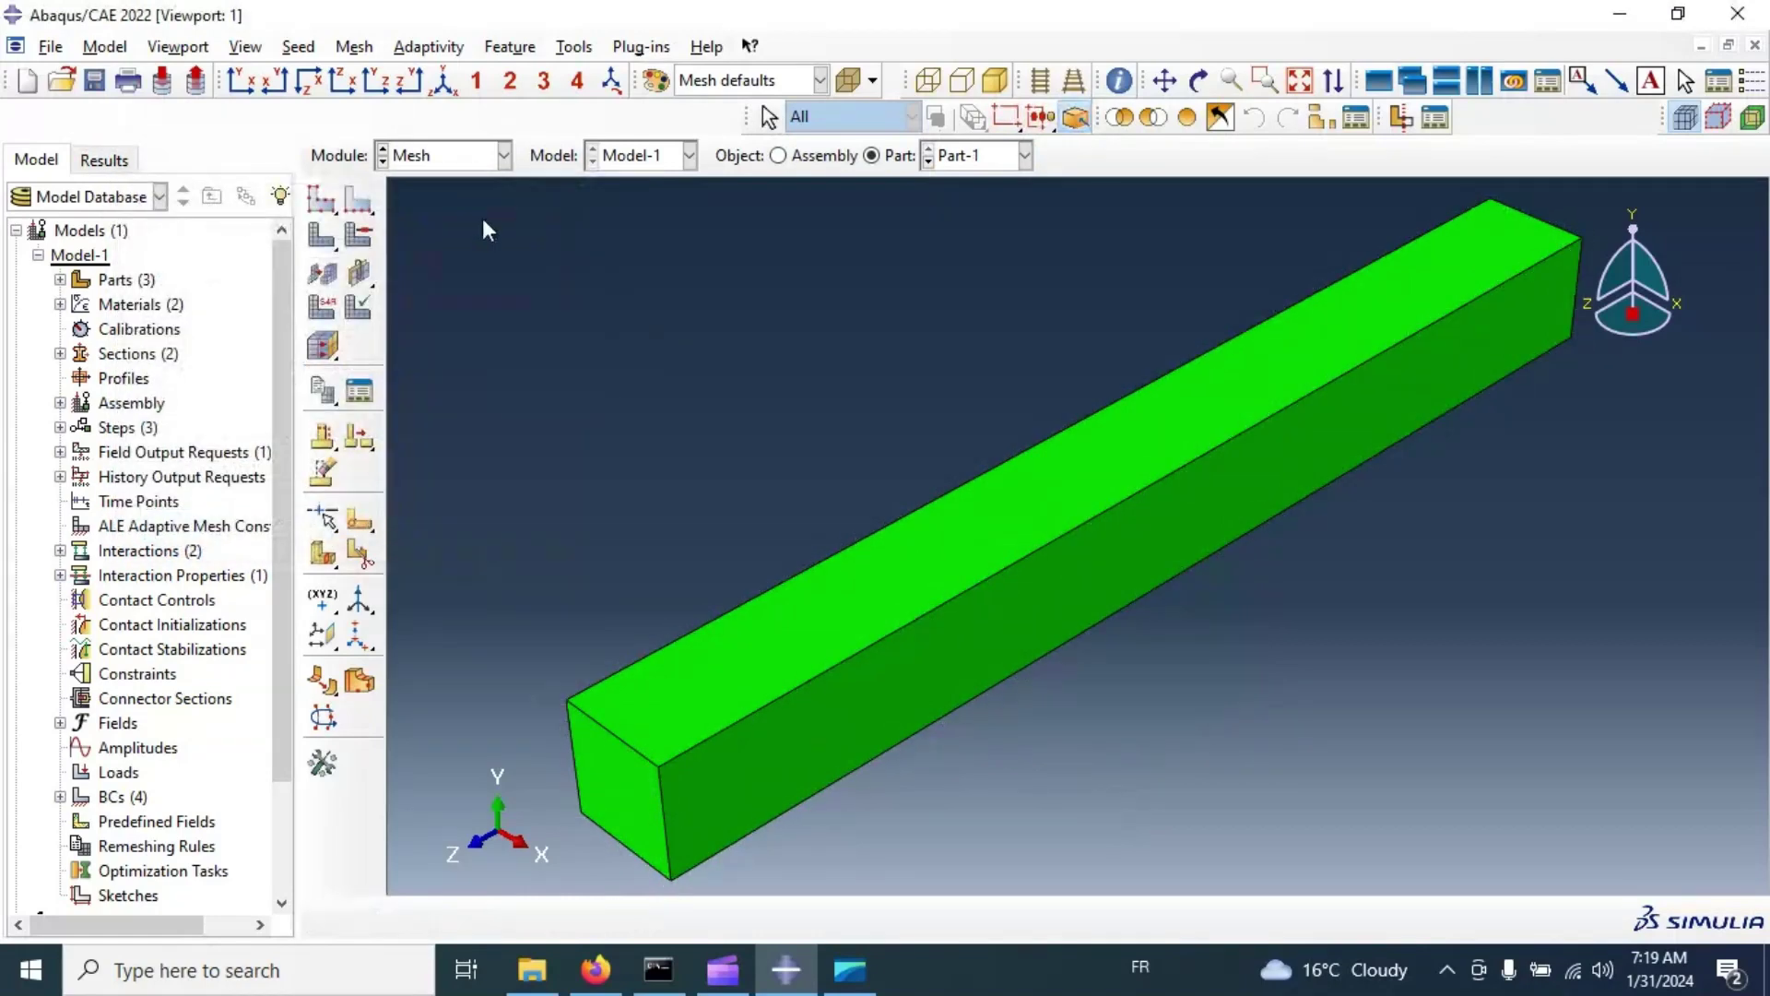
click(322, 235)
click(539, 917)
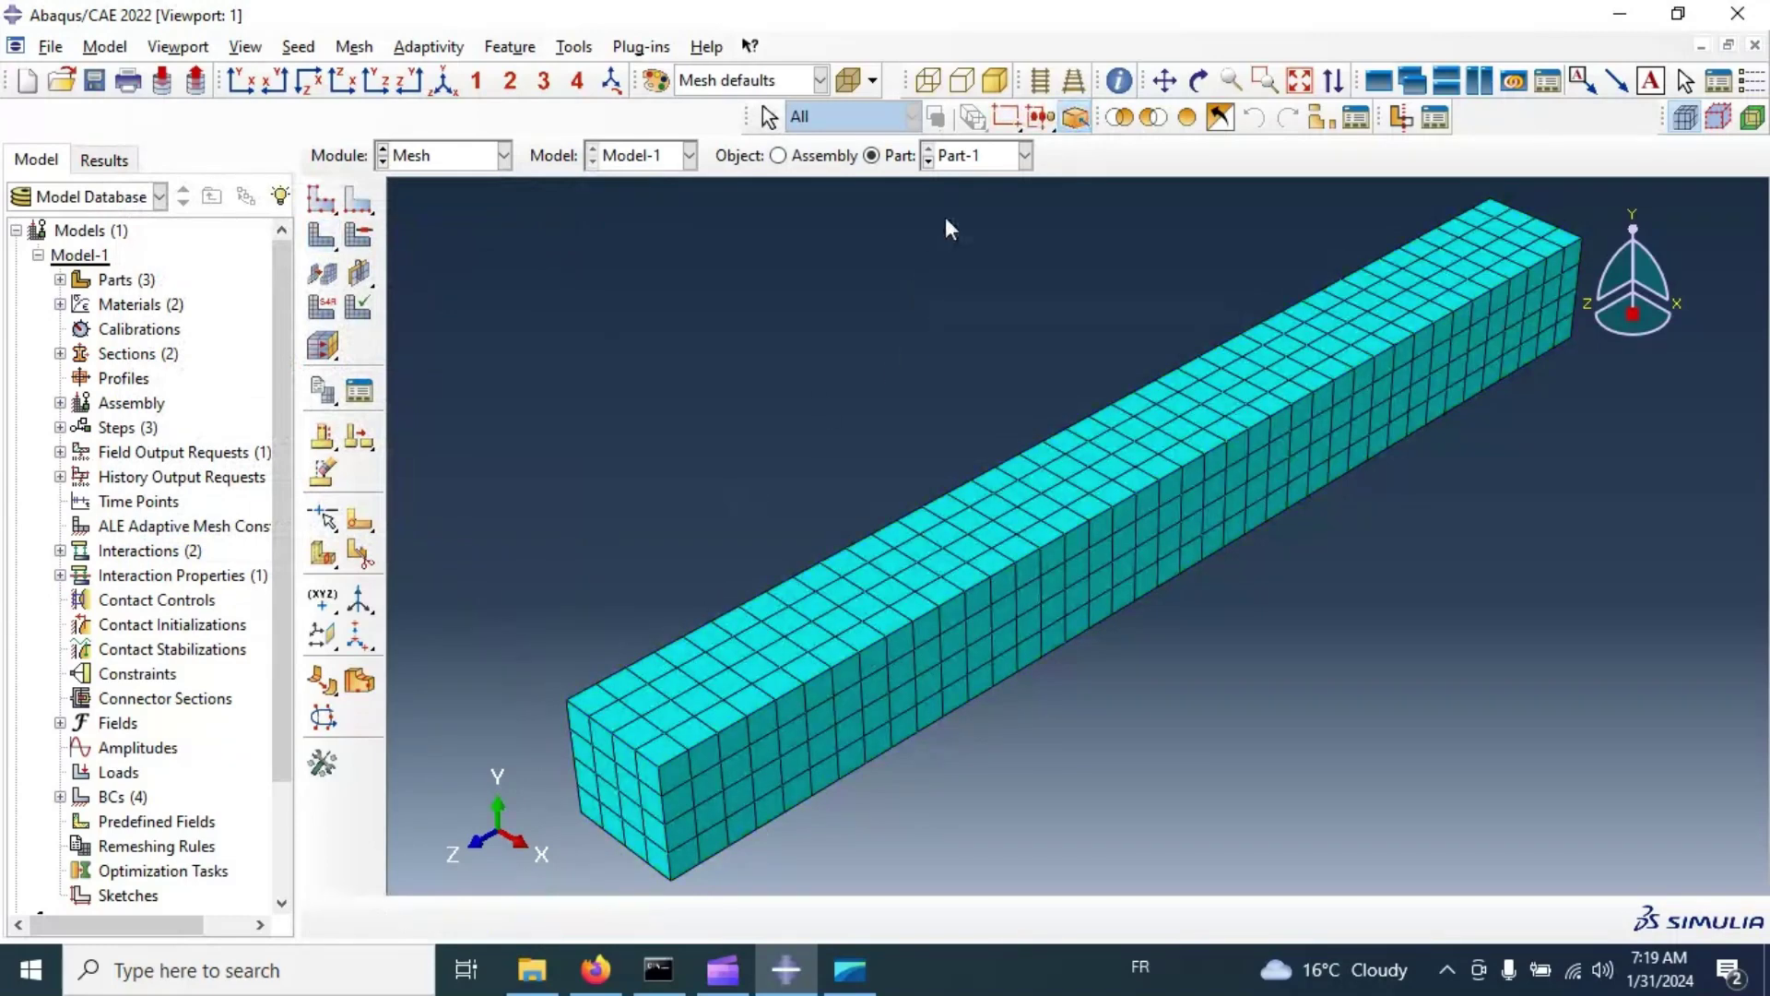
Step: Seed the curved support Part-3 with an approximate global size of 2.5 and mesh it
click(984, 157)
click(981, 228)
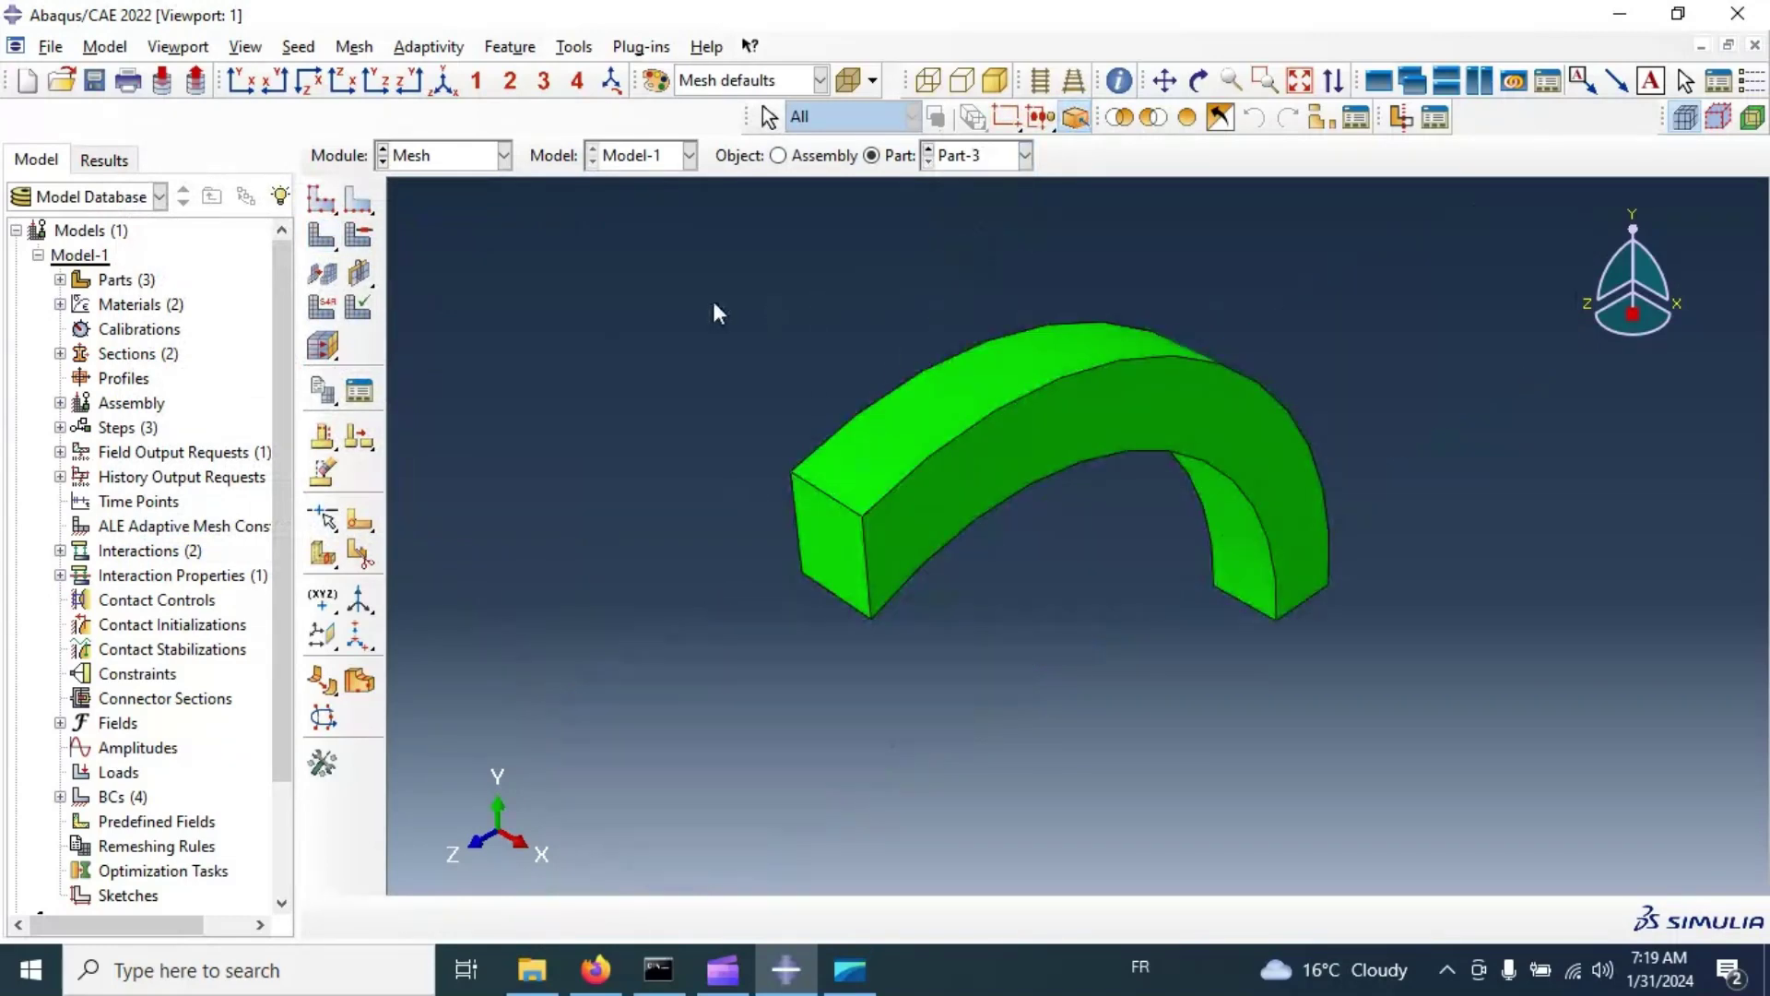
click(321, 201)
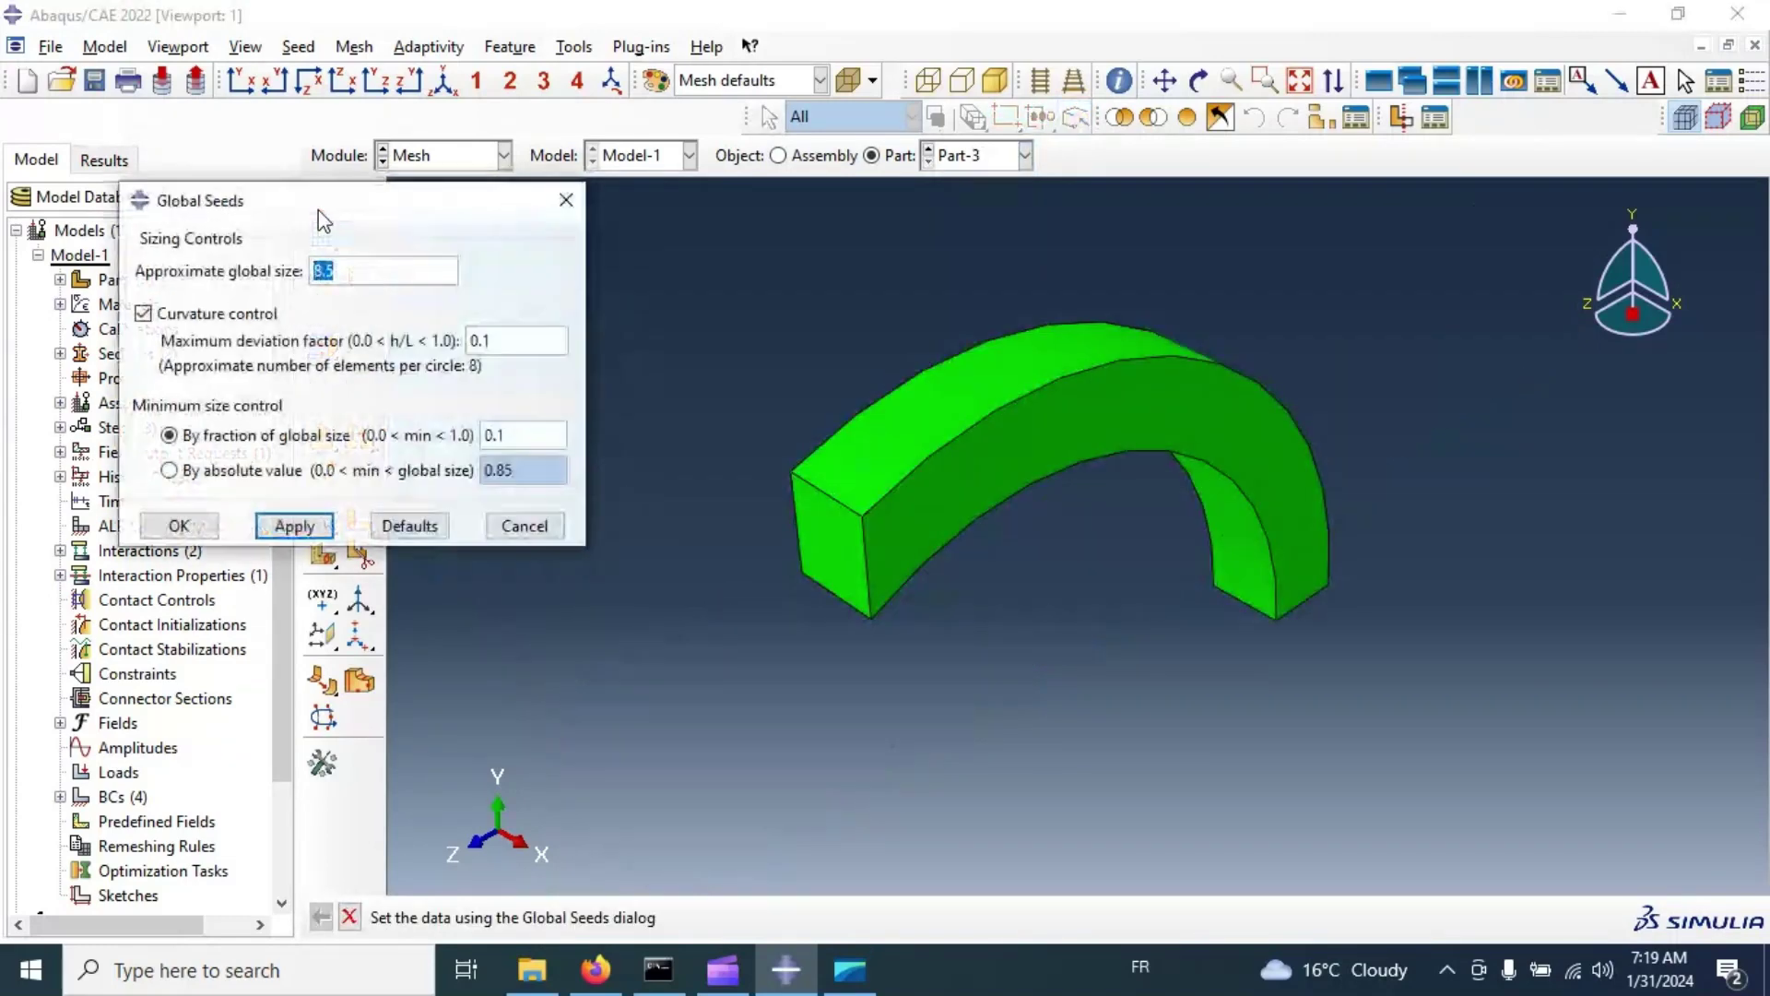
text(2)
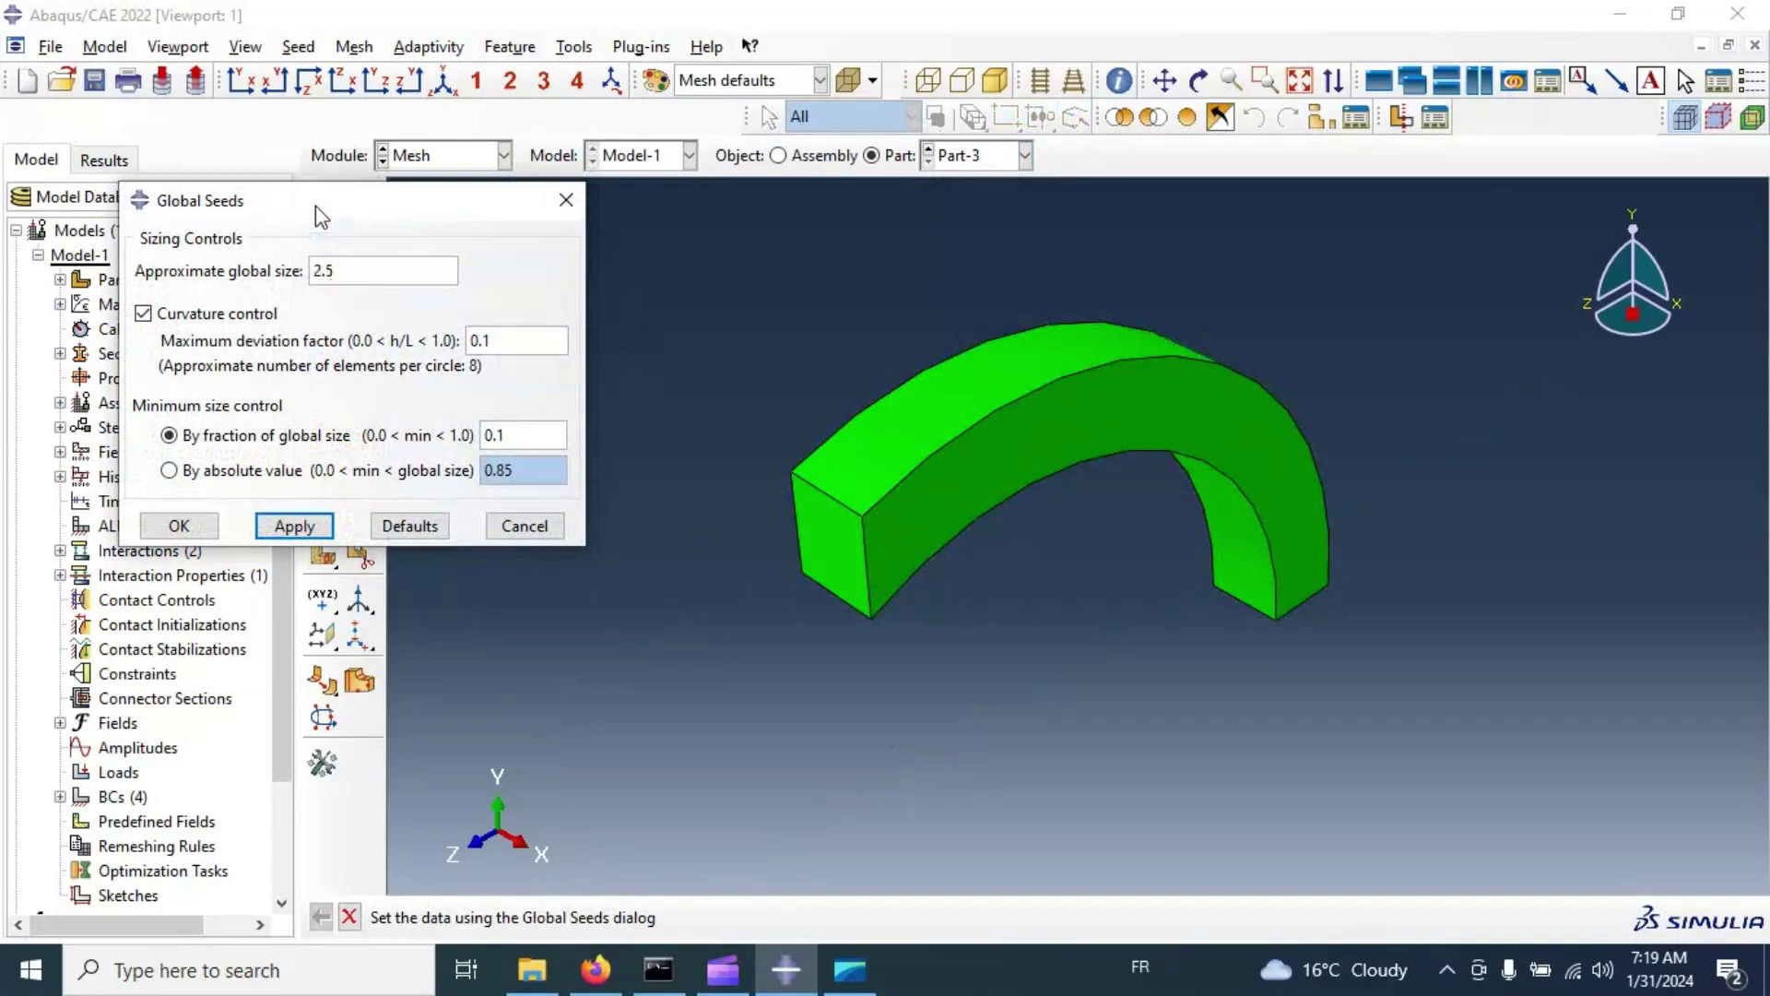
click(294, 525)
click(179, 526)
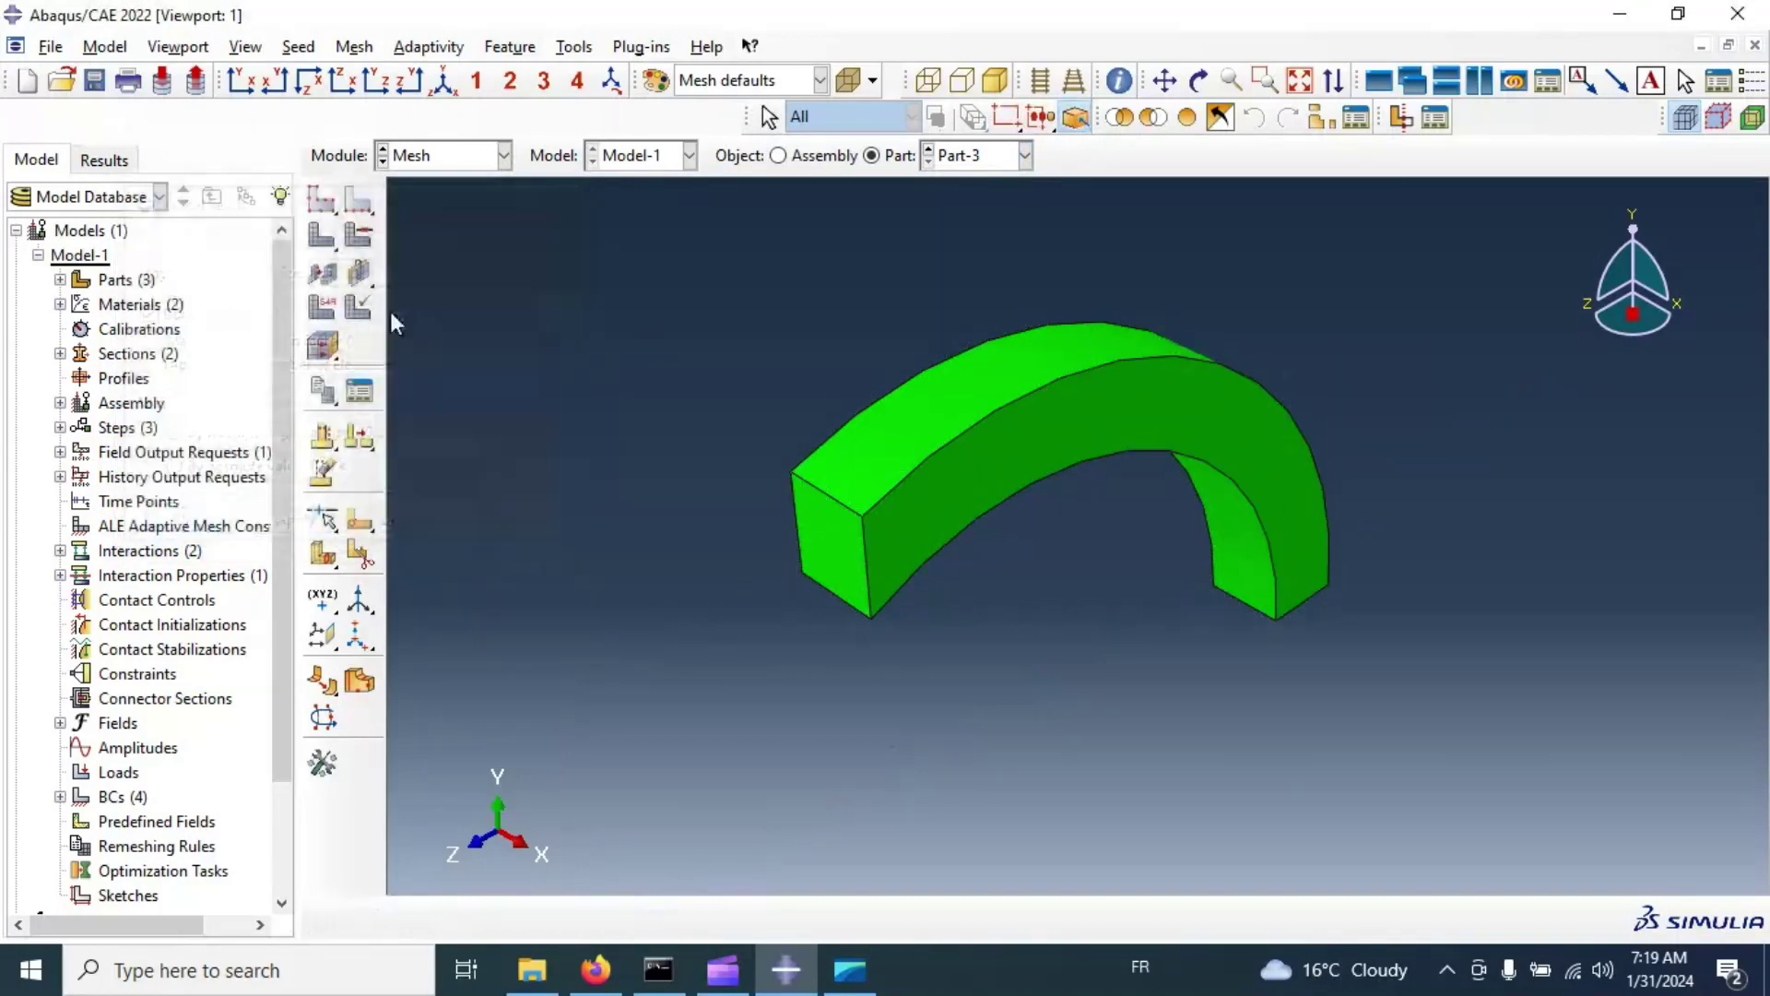
click(322, 235)
click(538, 918)
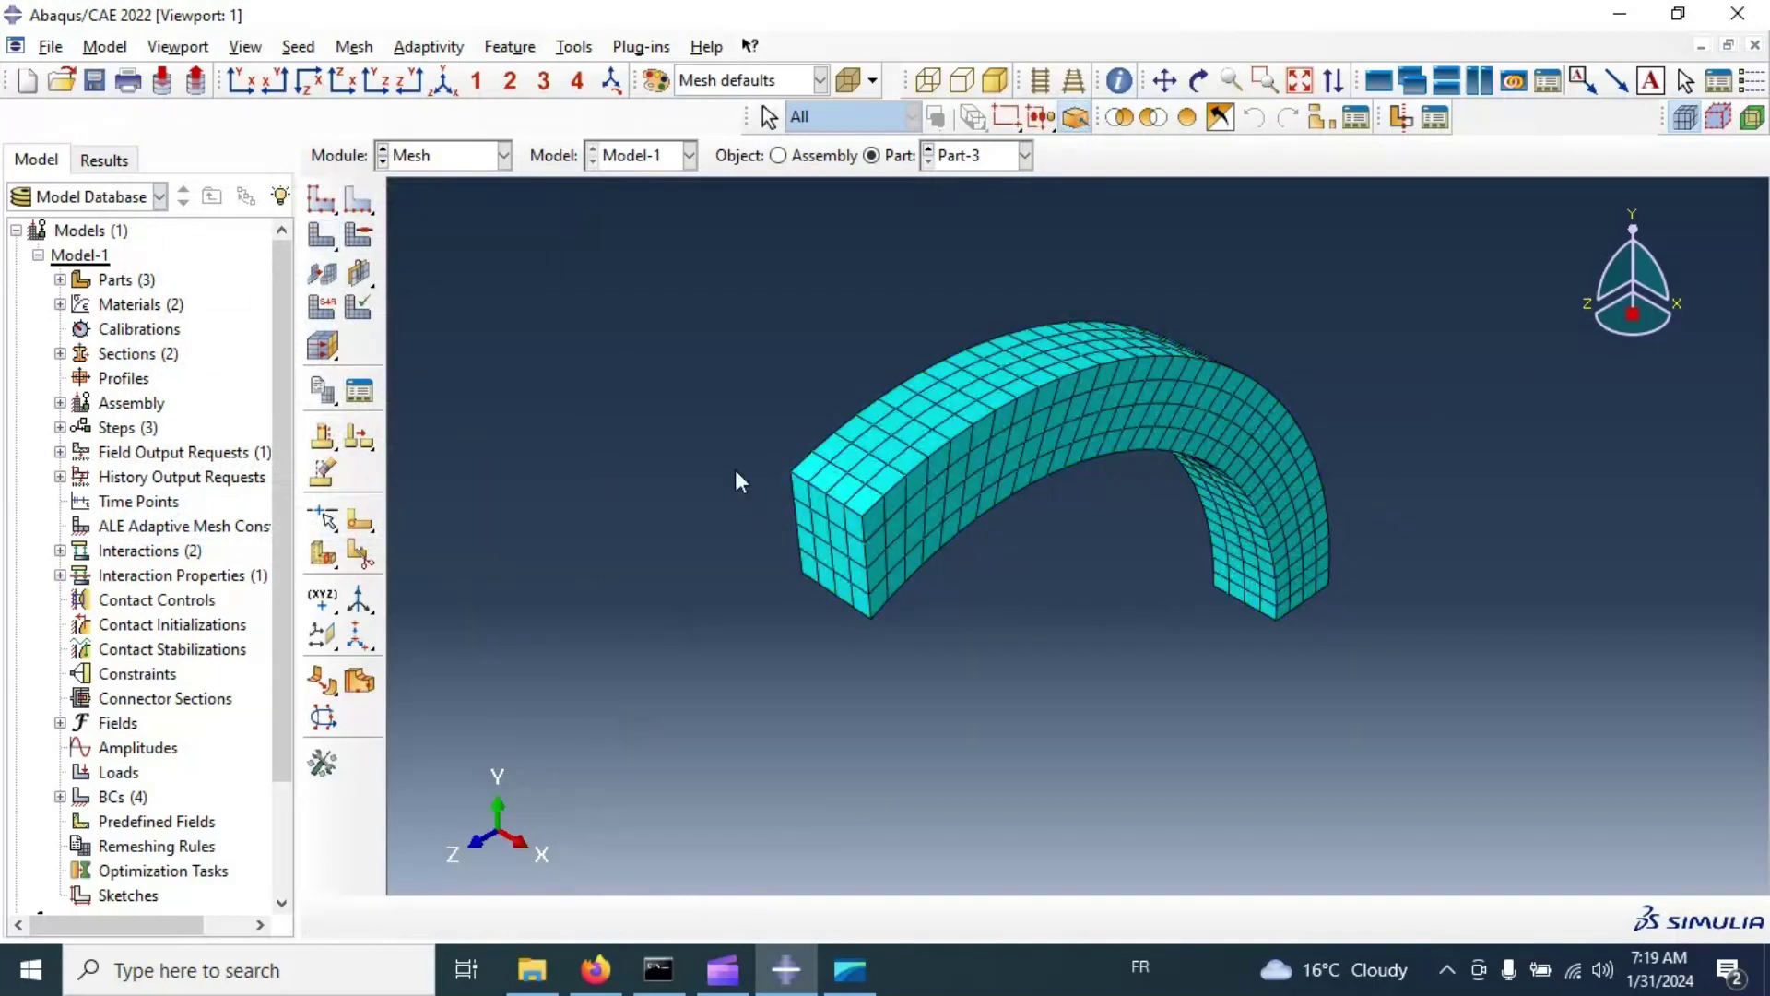
Step: Display the whole meshed assembly and inspect it from another angle
click(779, 155)
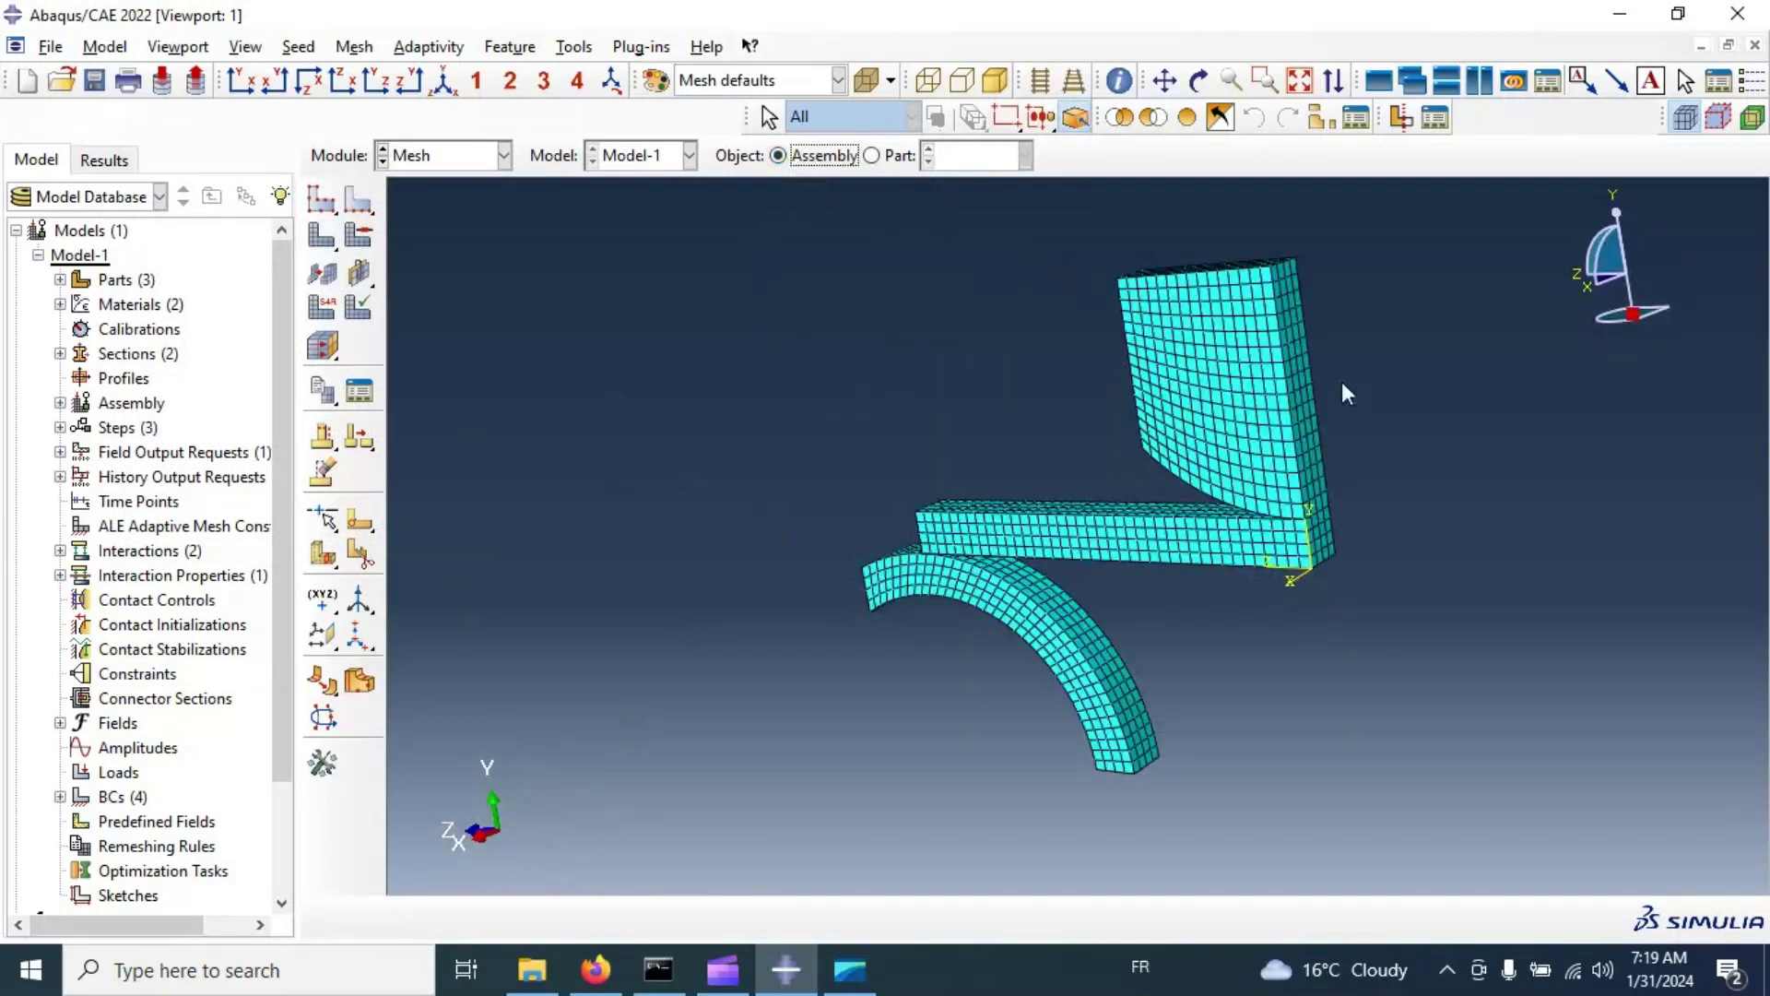
click(1199, 81)
drag(1217, 517, 433, 175)
Step: In the Job module, create a full analysis job named BendingTest for Model-1 with the default settings
click(430, 164)
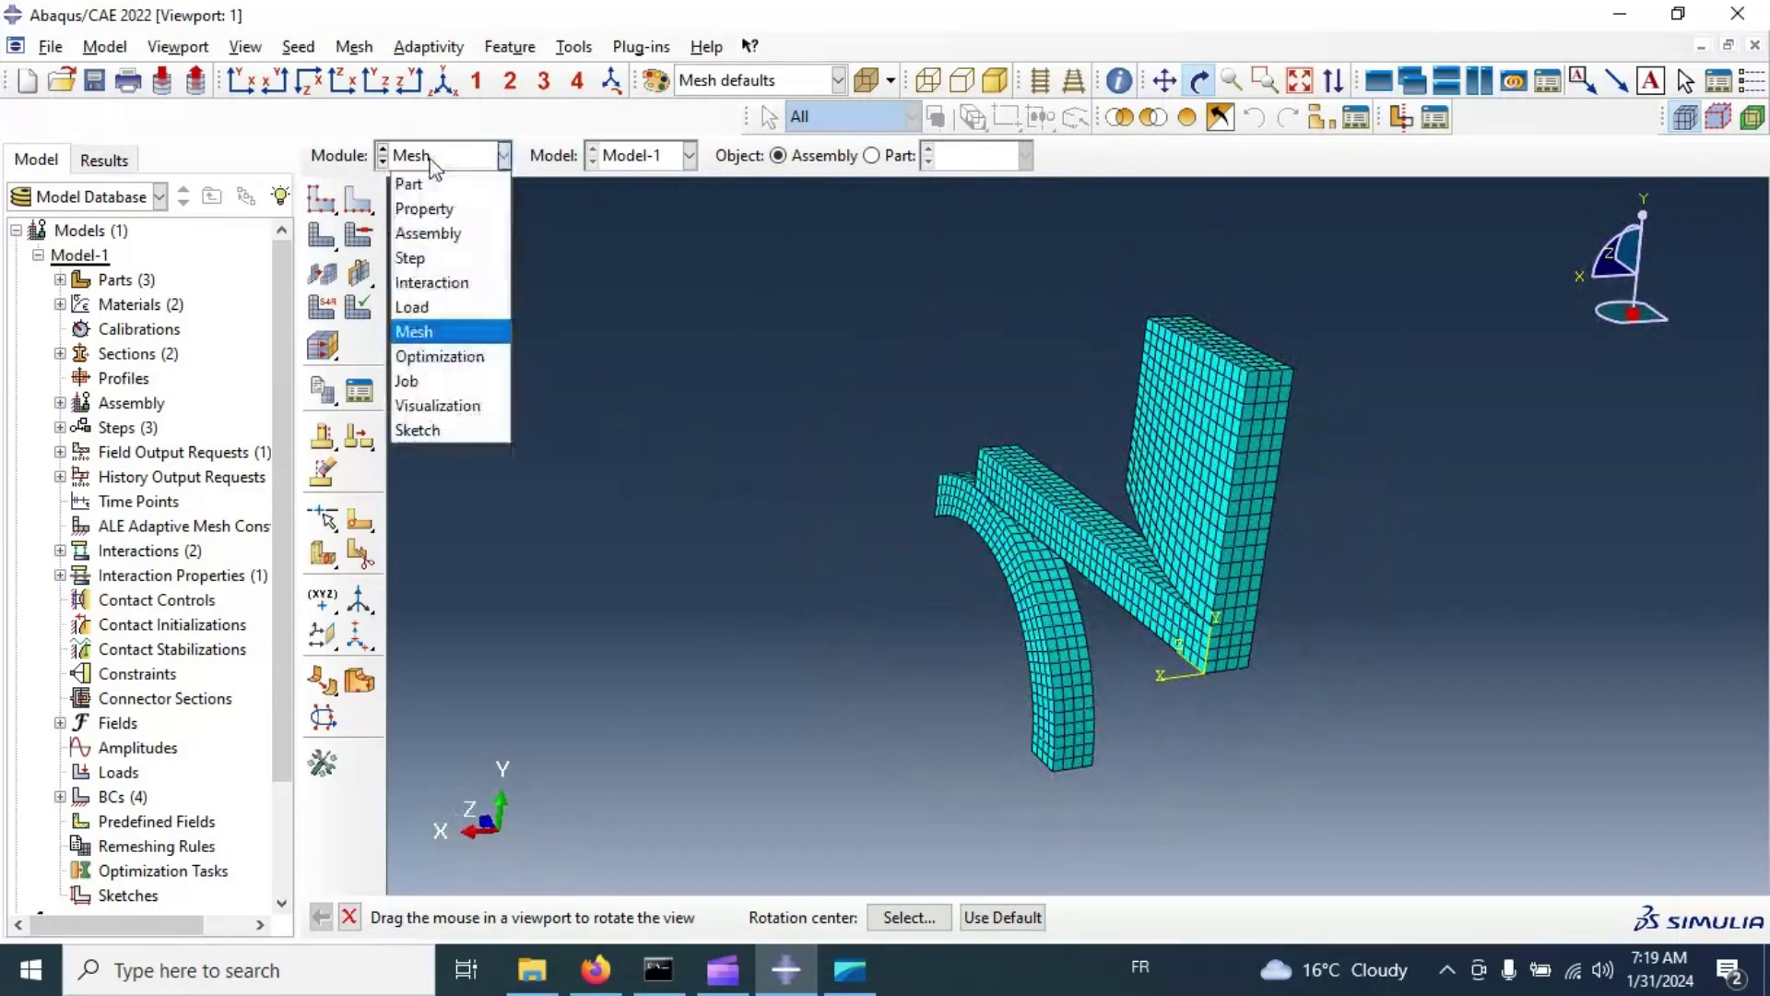
click(443, 380)
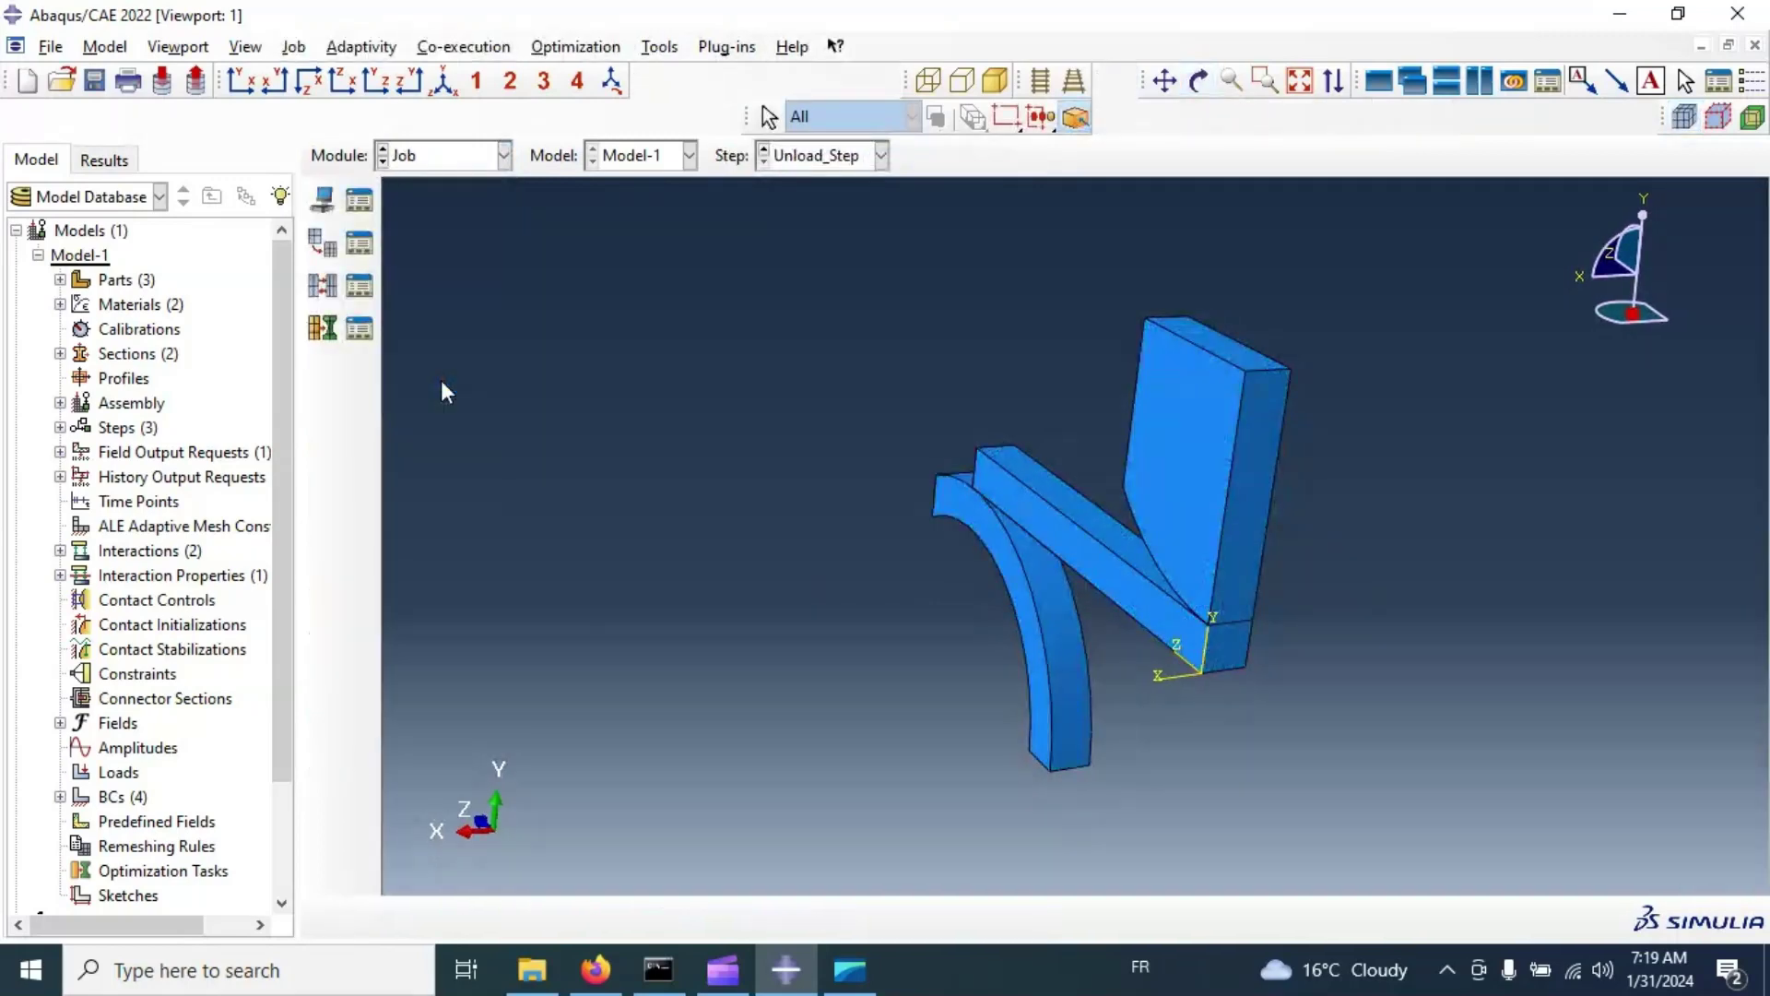
click(325, 200)
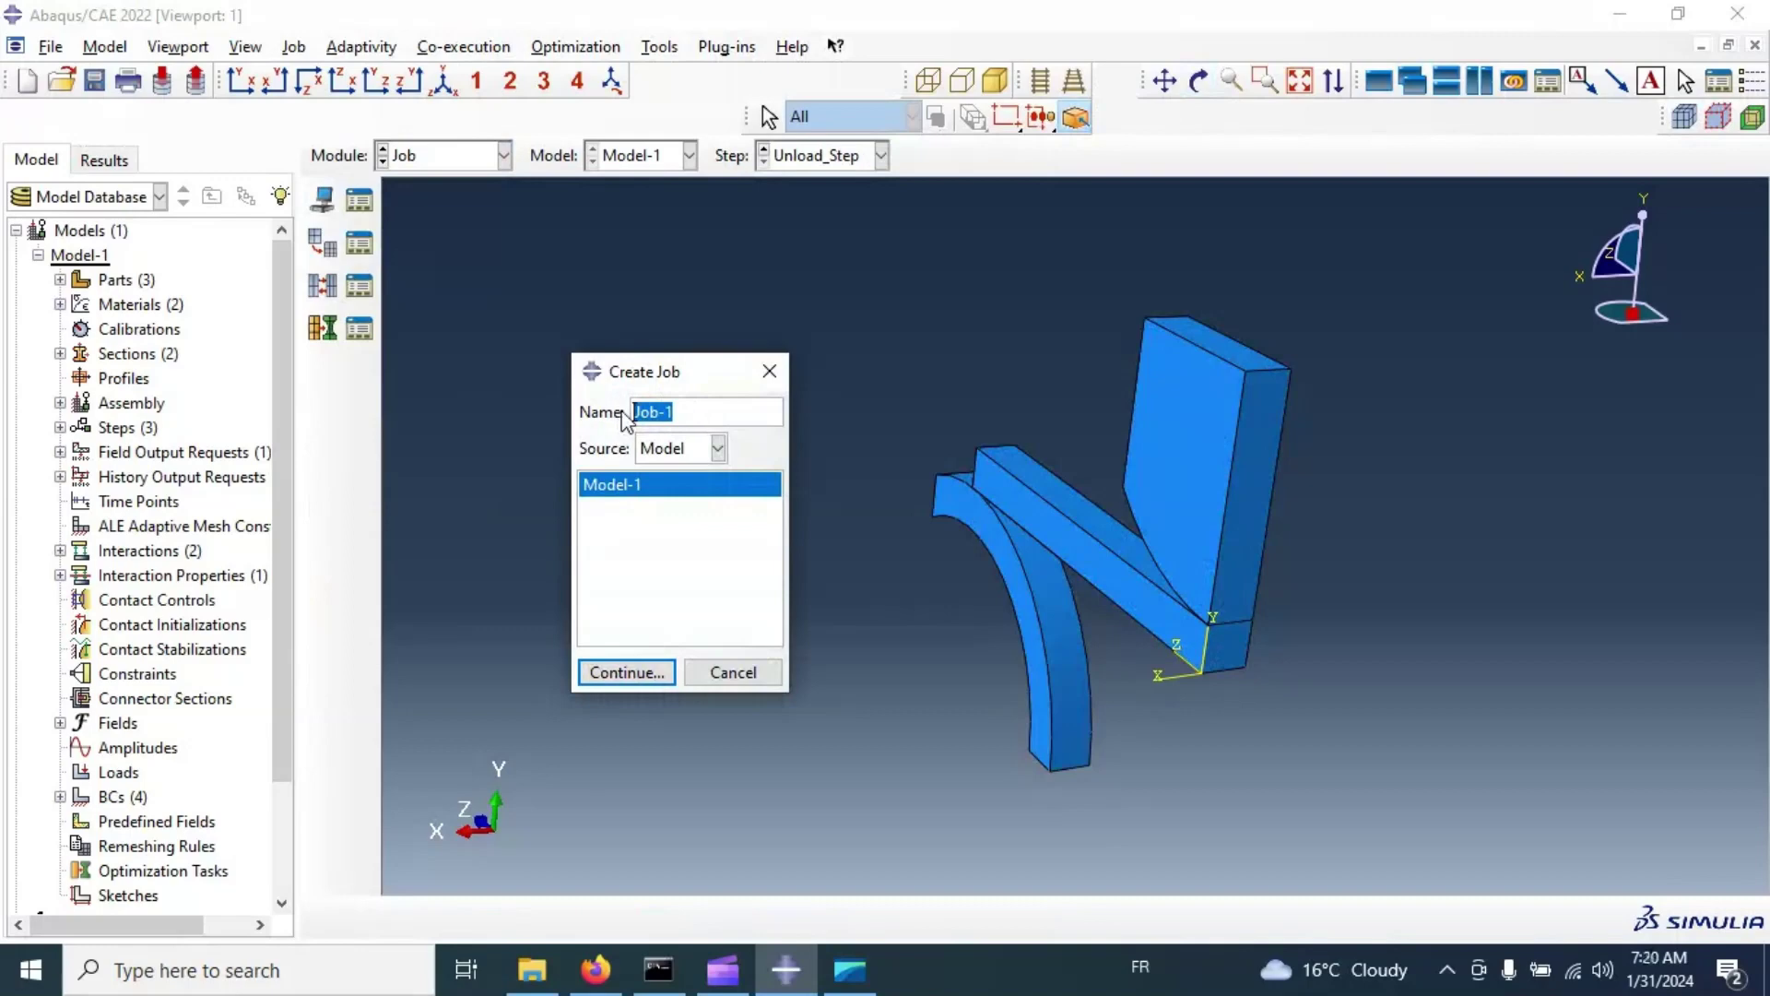
text(BendingTest)
click(662, 679)
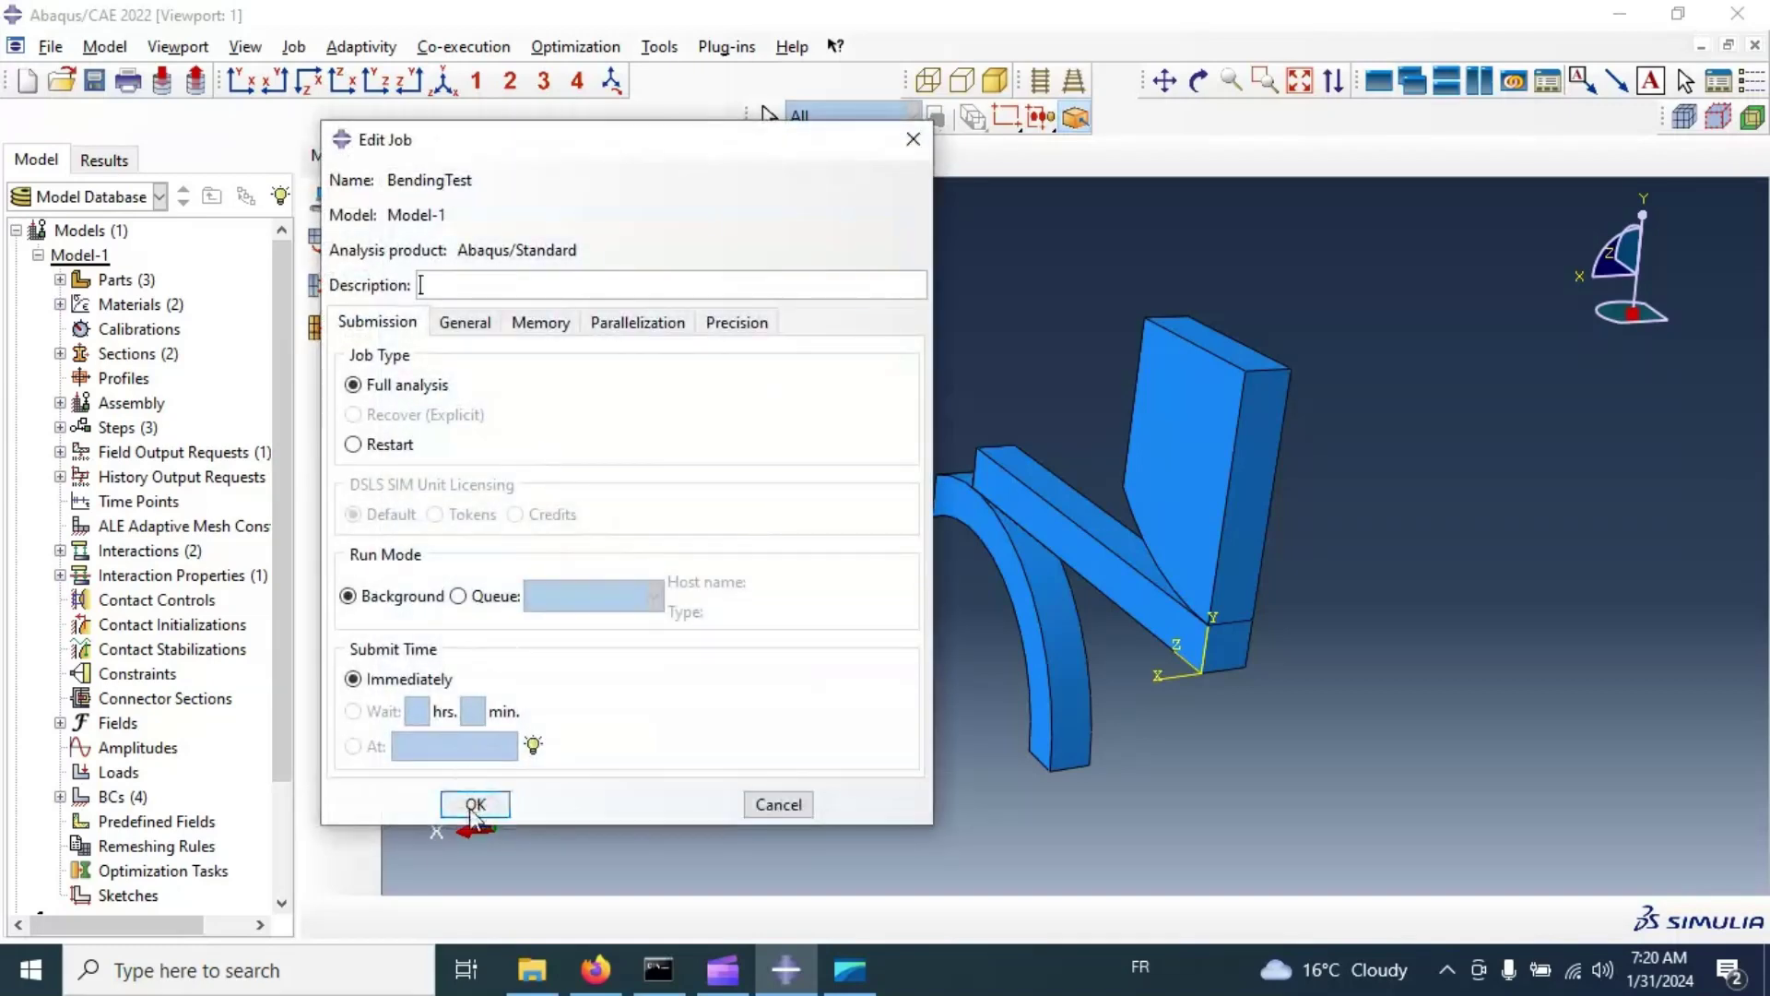
click(476, 803)
Step: Run a data check on the BendingTest job from the job manager
click(359, 200)
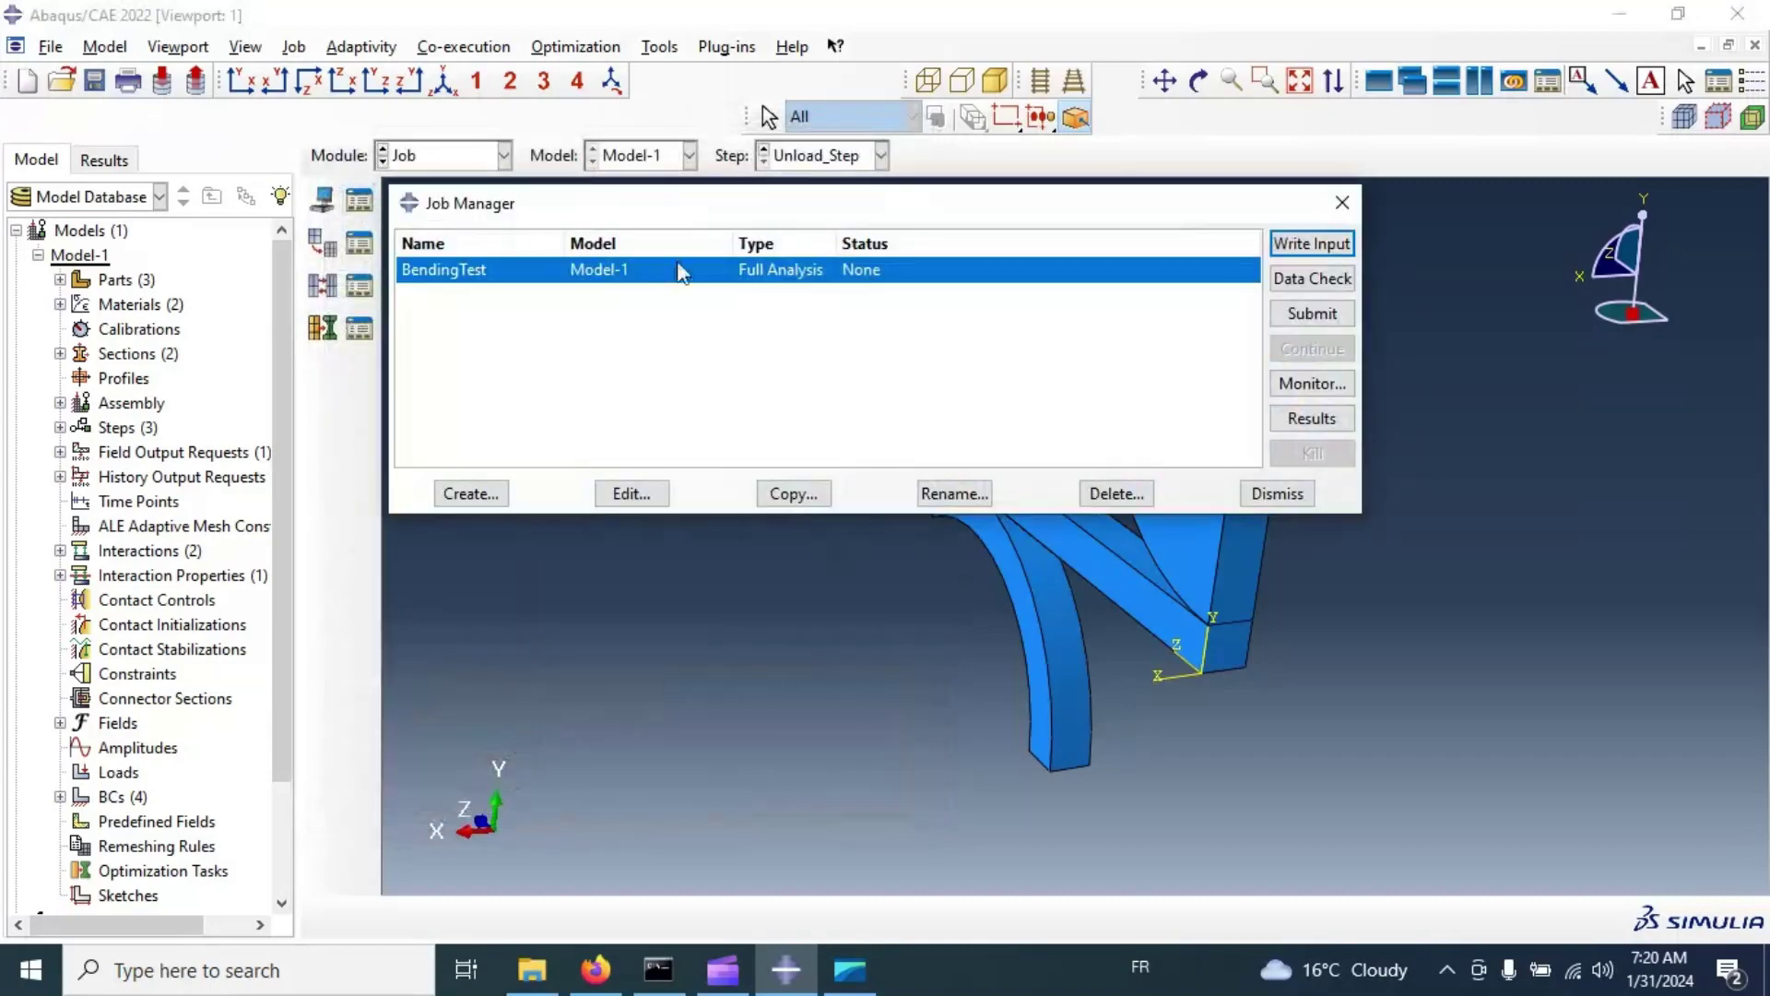
click(1310, 277)
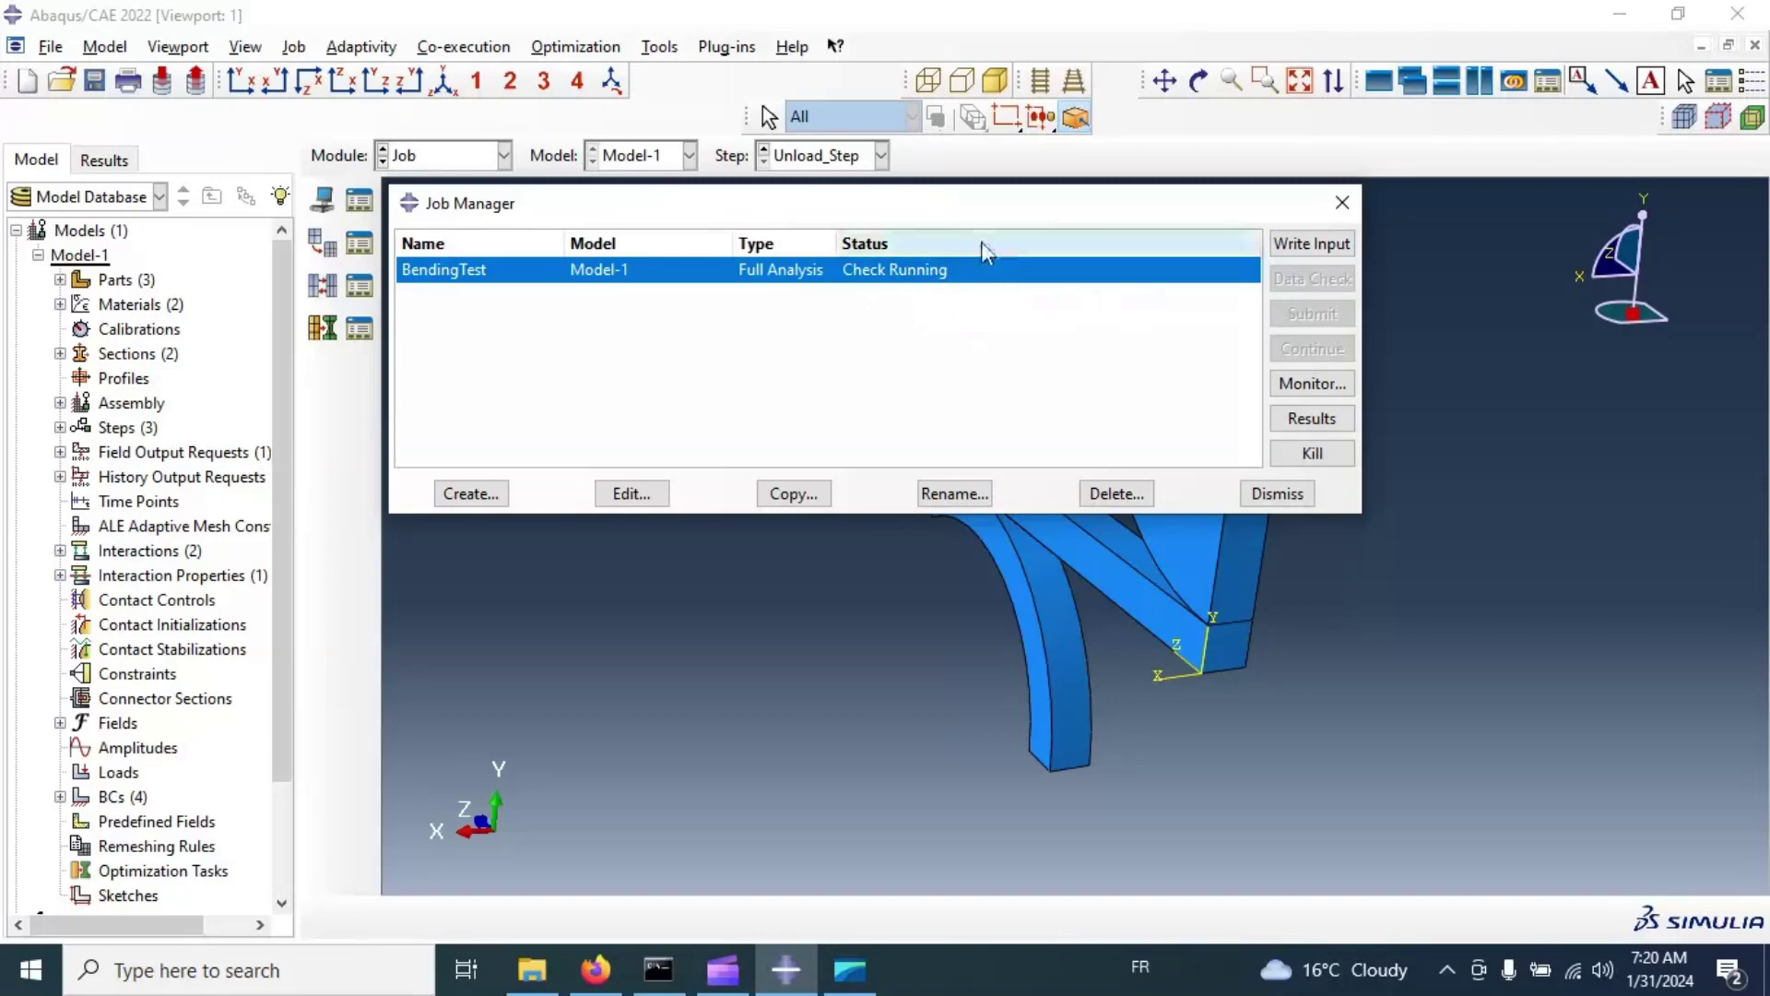
drag(961, 209, 1059, 380)
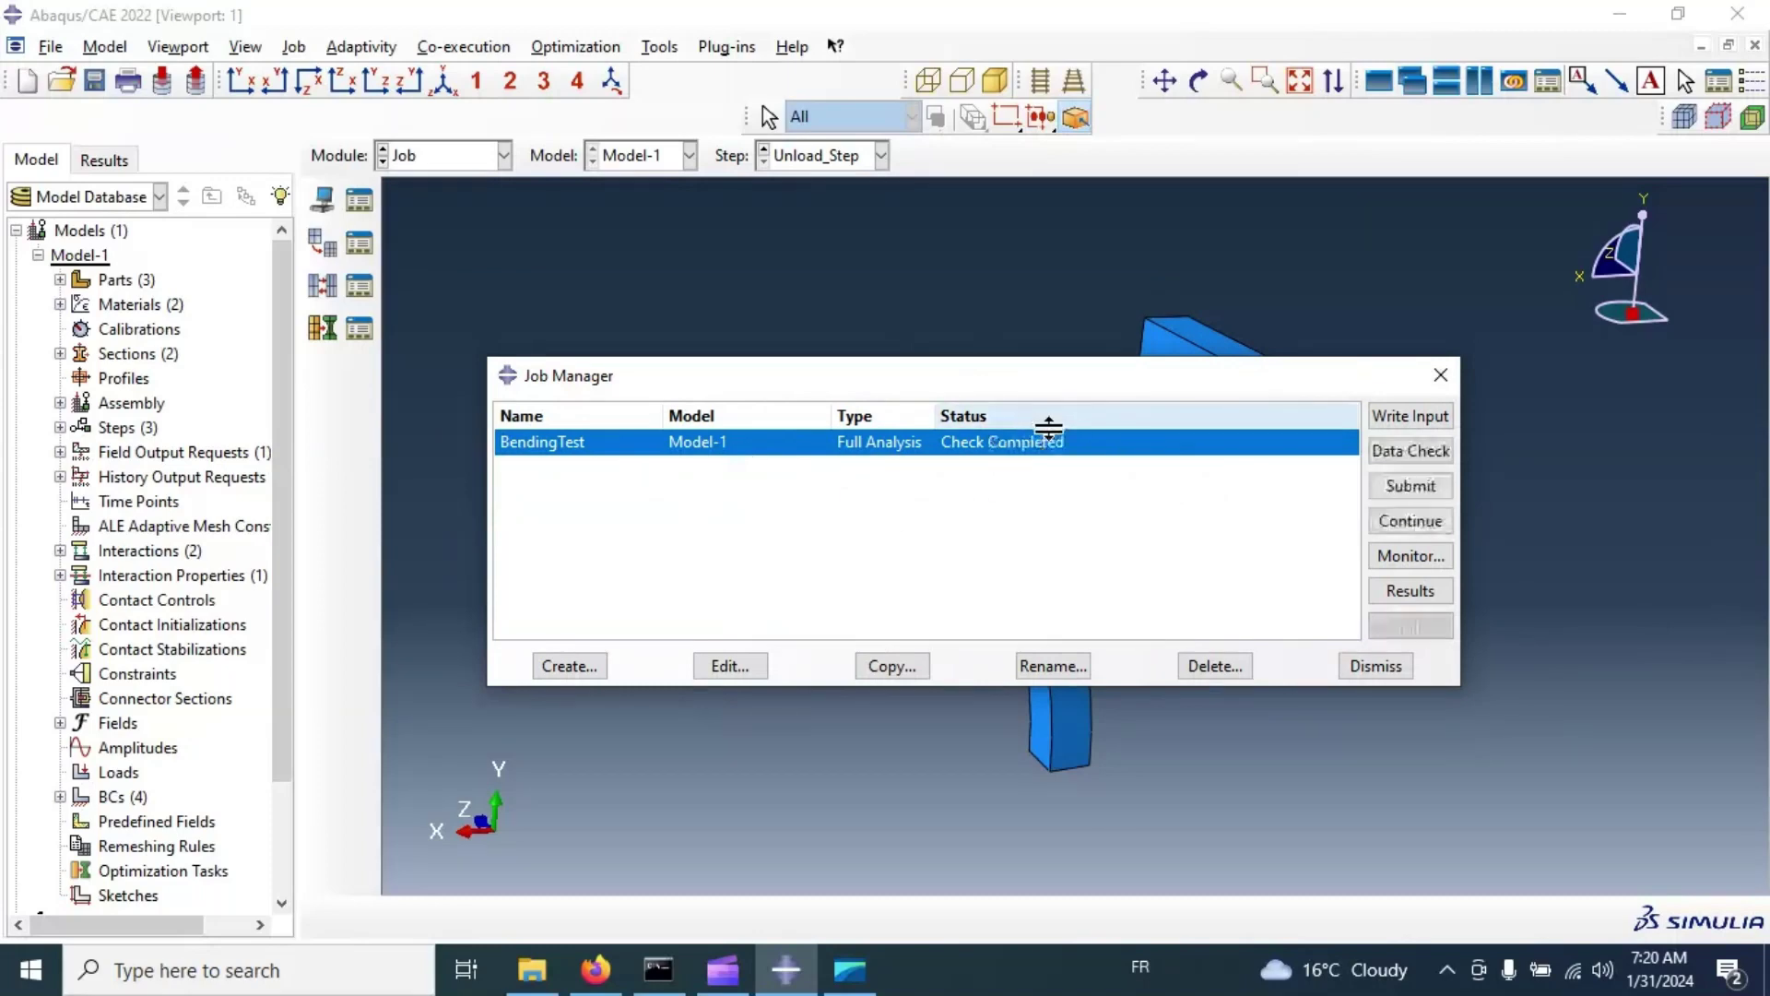
Step: Continue the checked BendingTest job to the full analysis, allowing its existing job files to be overwritten
click(1393, 520)
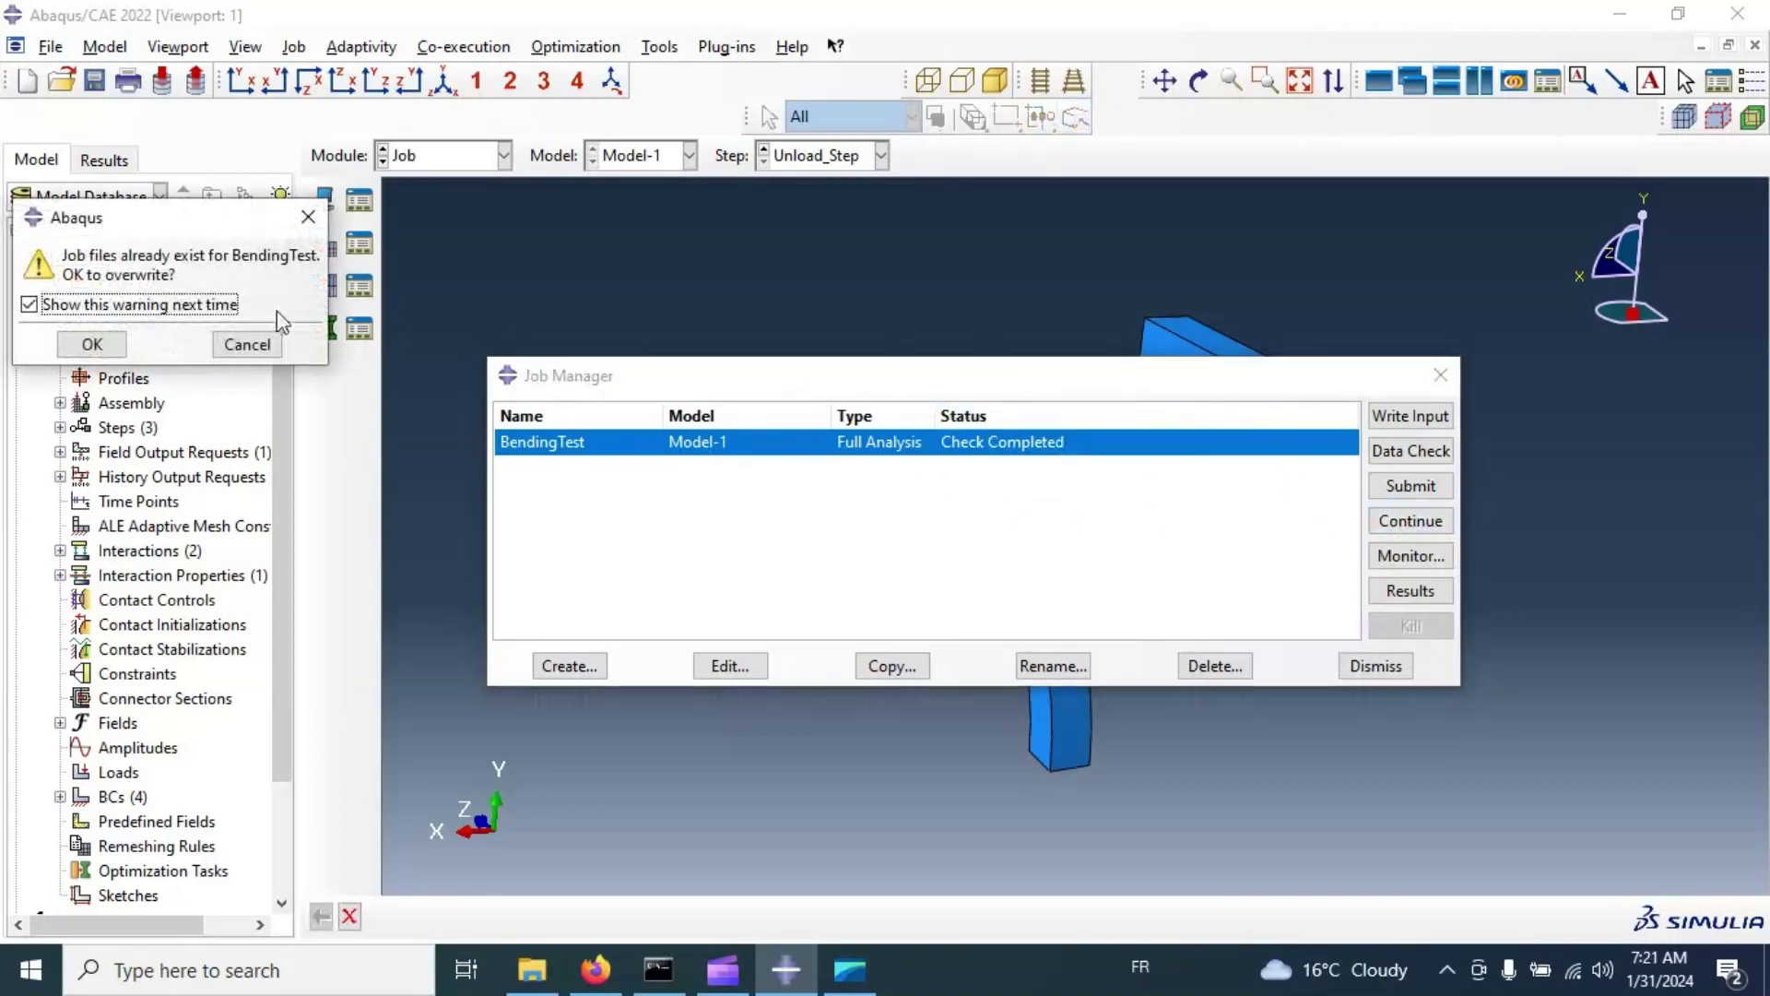
click(92, 345)
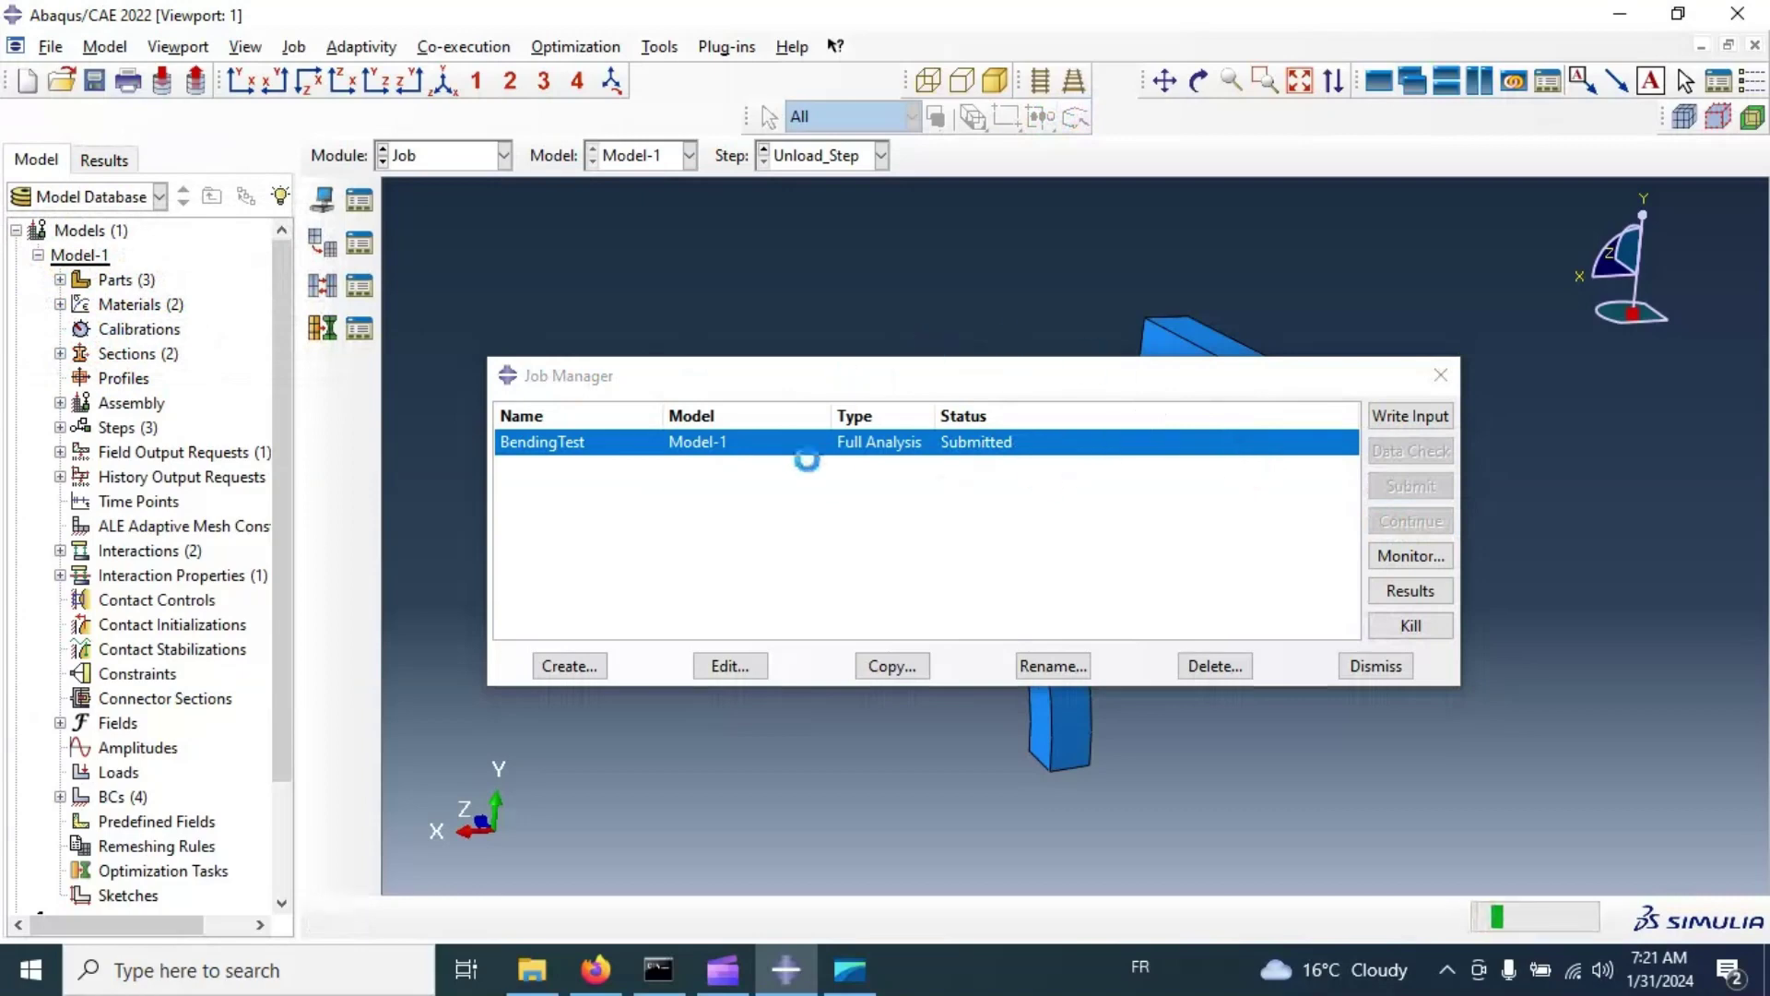
click(863, 984)
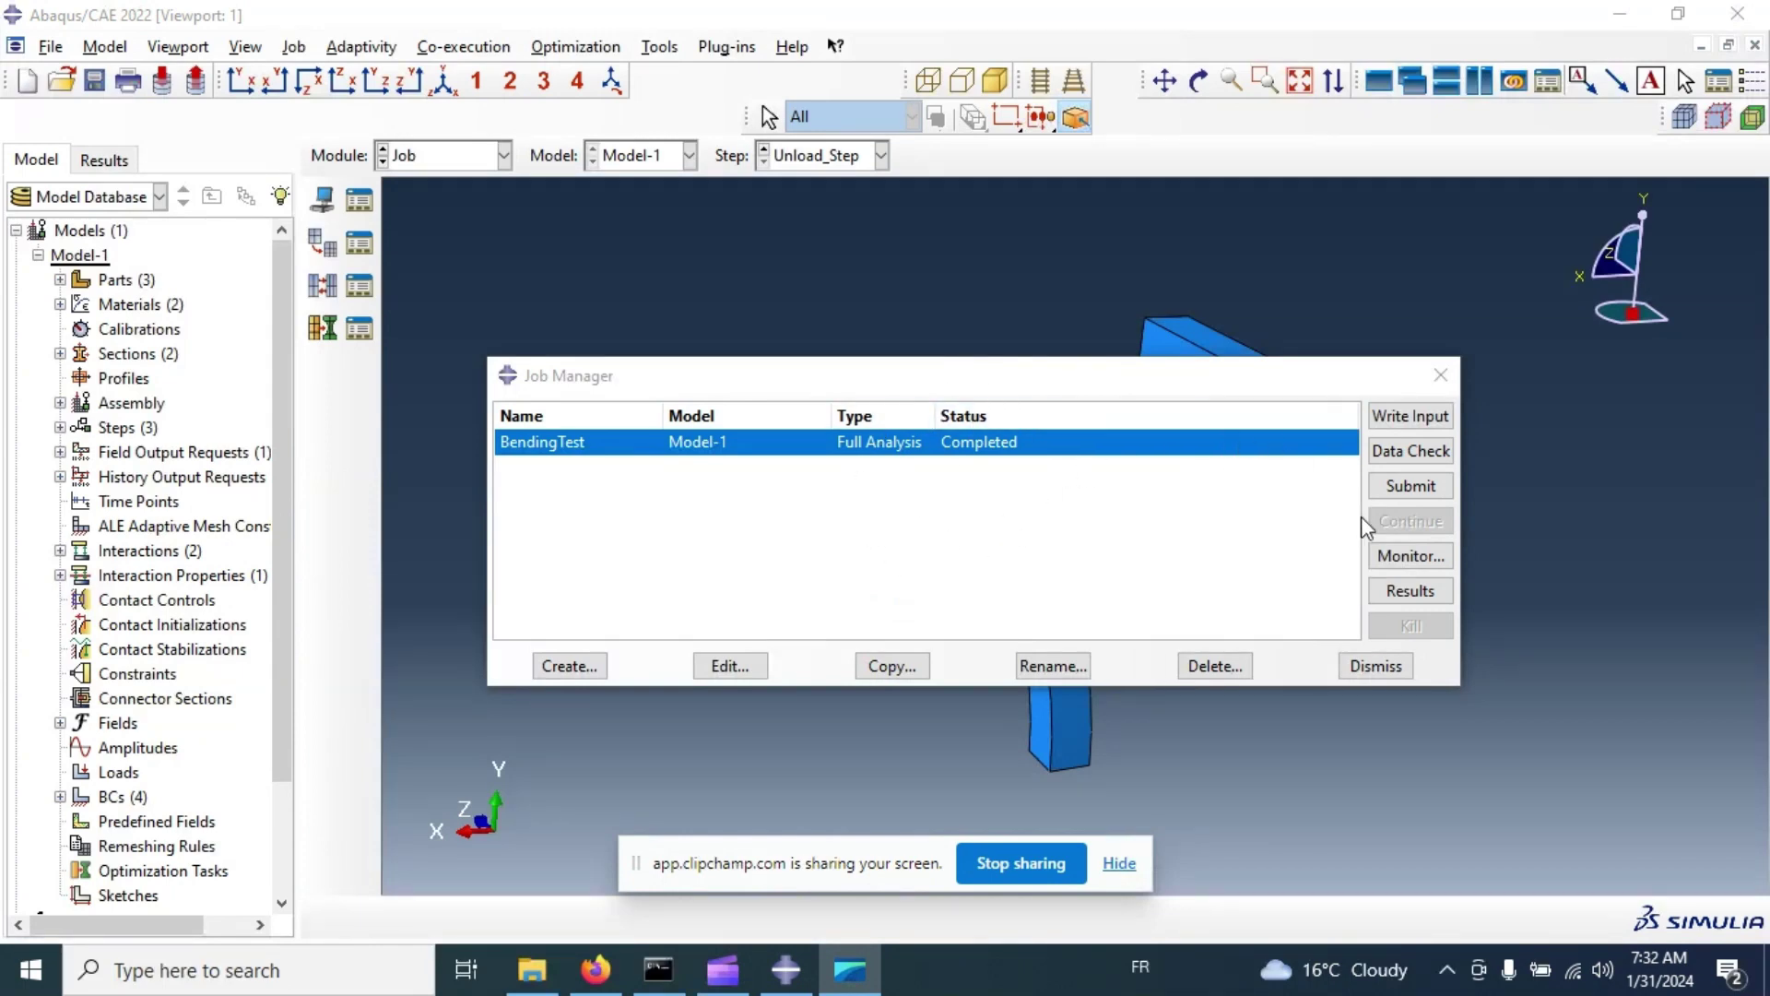
Step: Open the BendingTest results and animate the time history of the deformed shape
click(1398, 590)
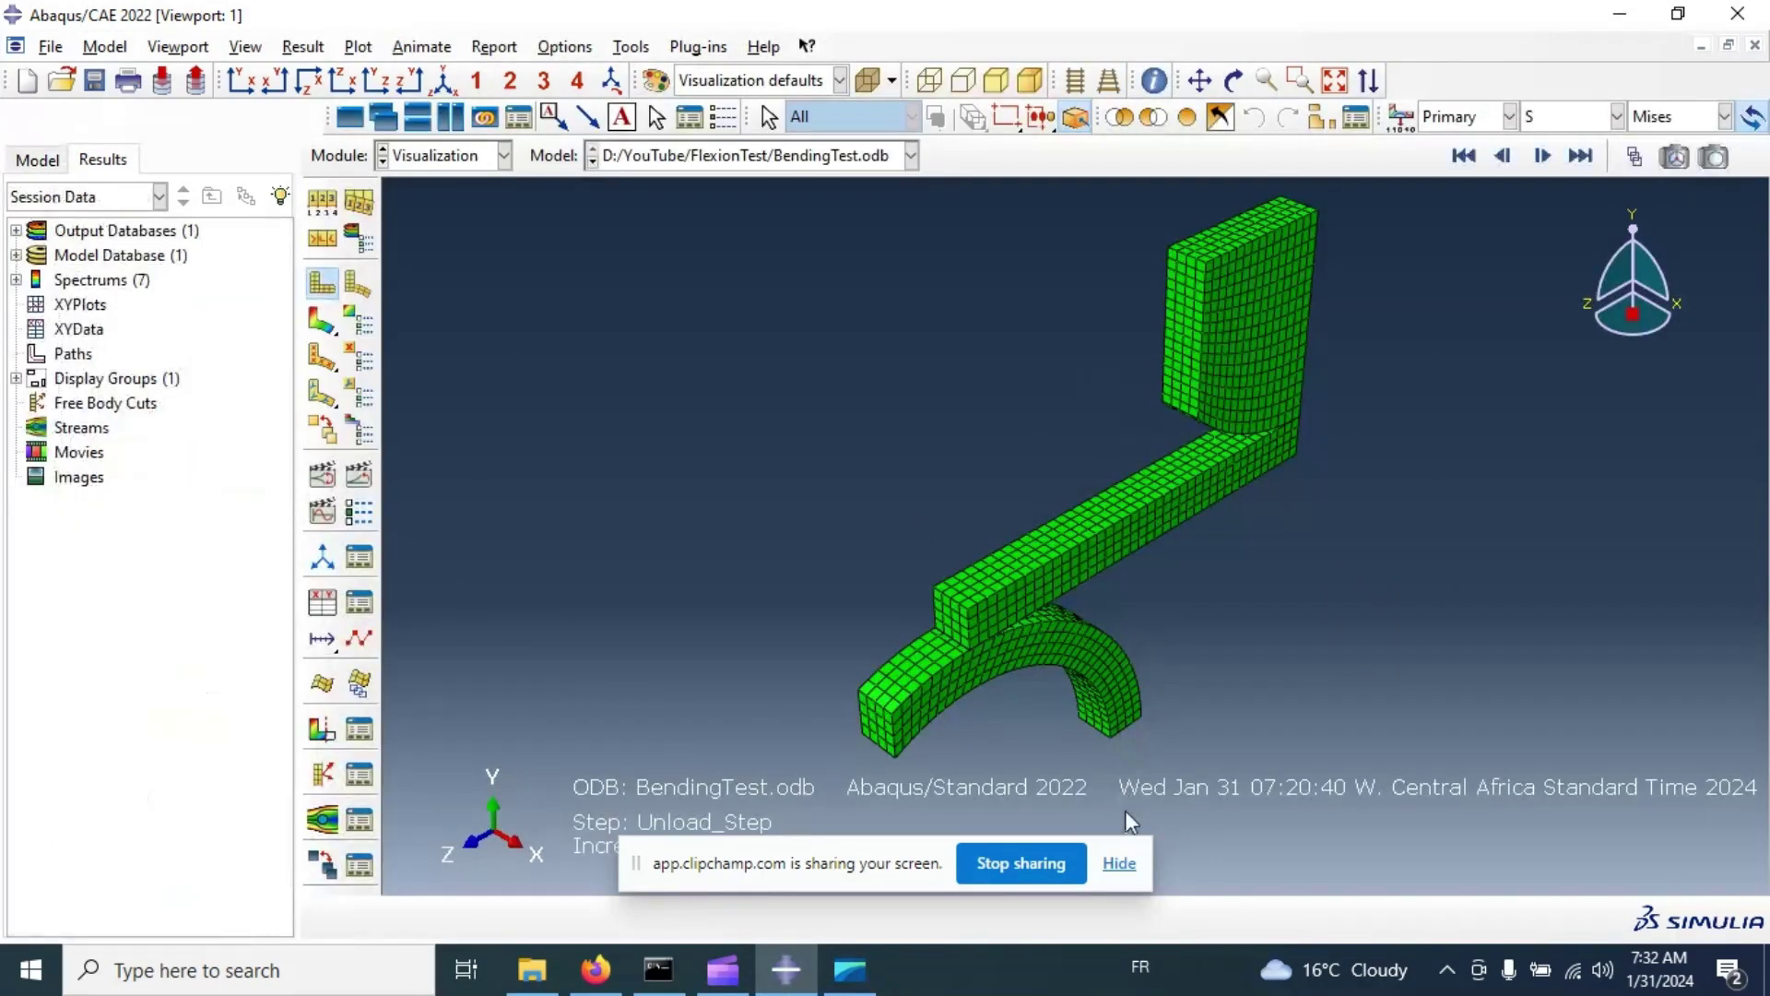
click(1119, 865)
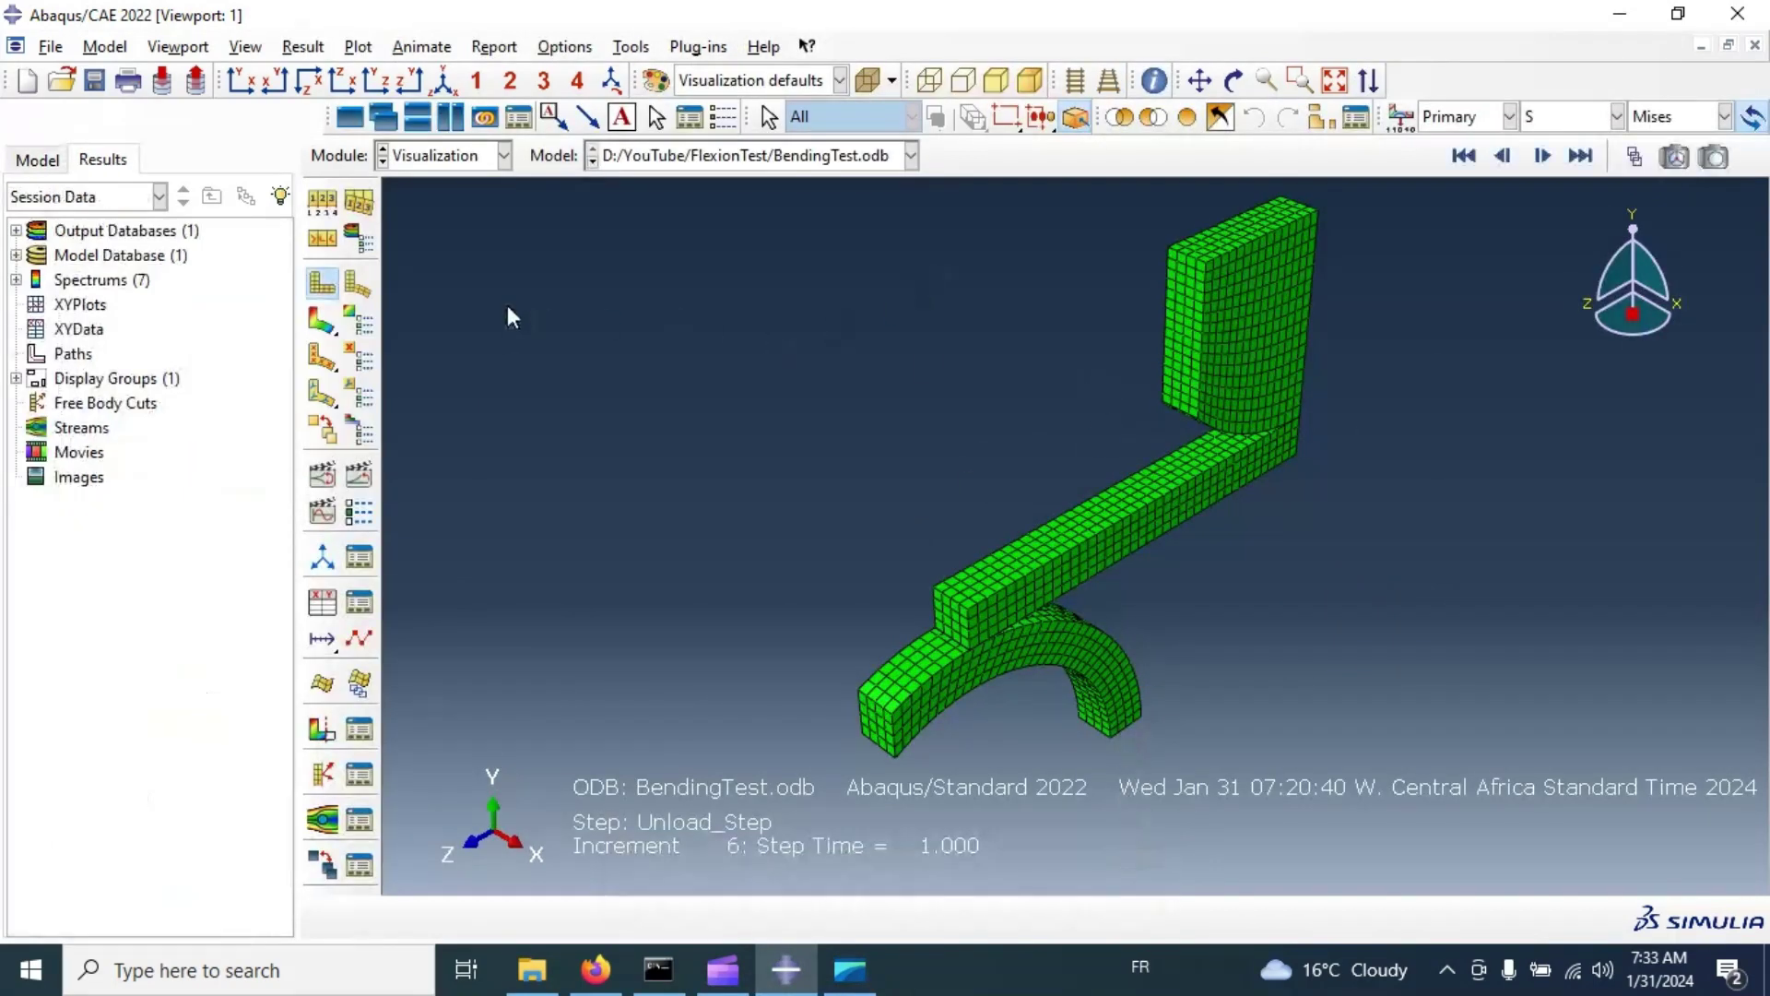
click(361, 284)
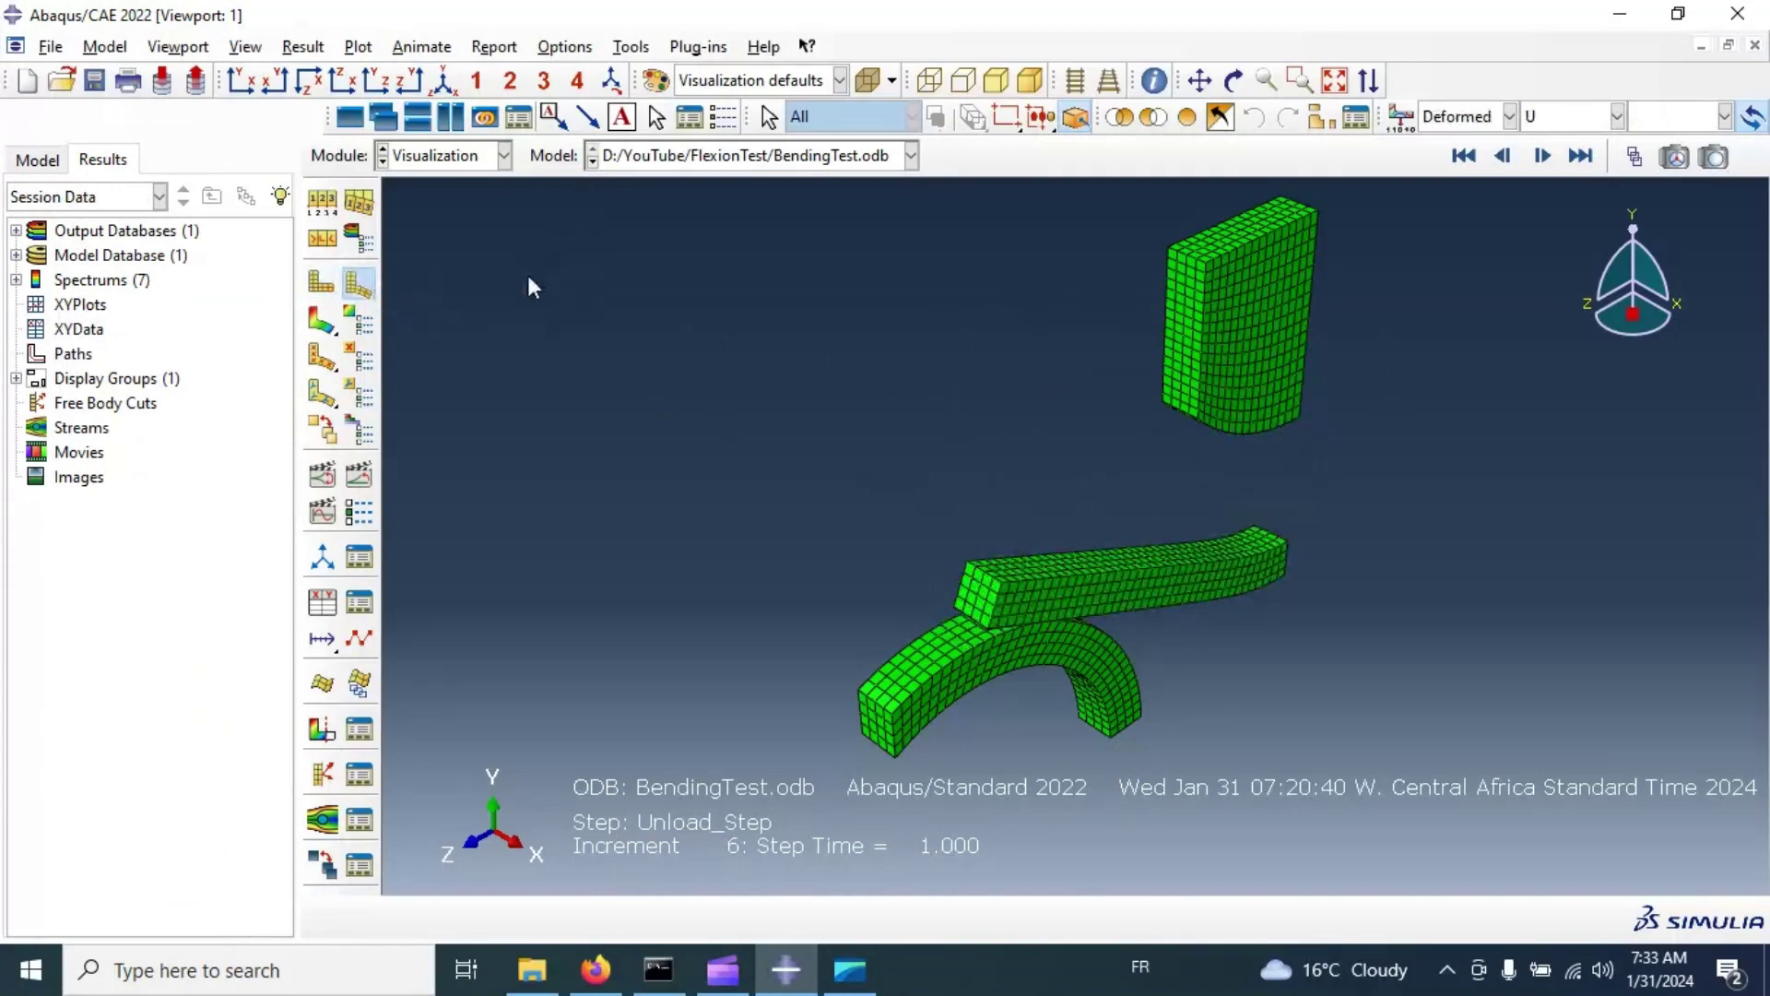
click(361, 475)
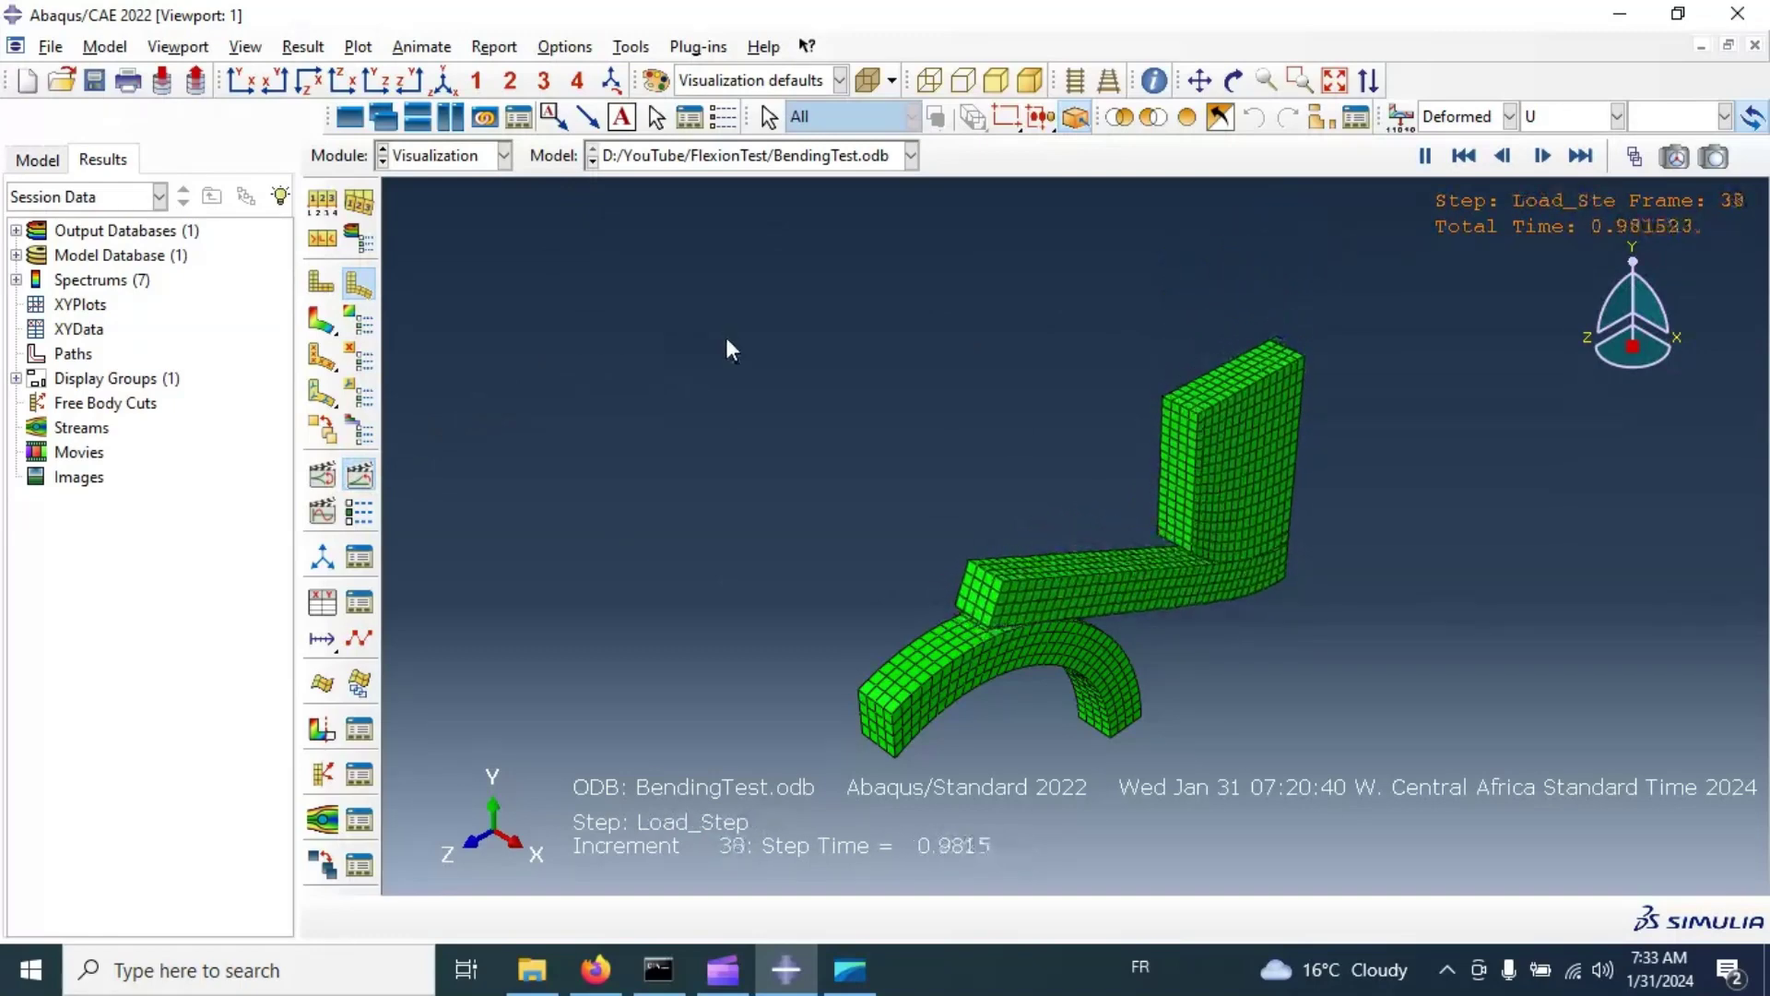
Step: Animate the time history of the Mises stress contours on the deformed shape, viewed side-on in the Y-Z plane
click(322, 323)
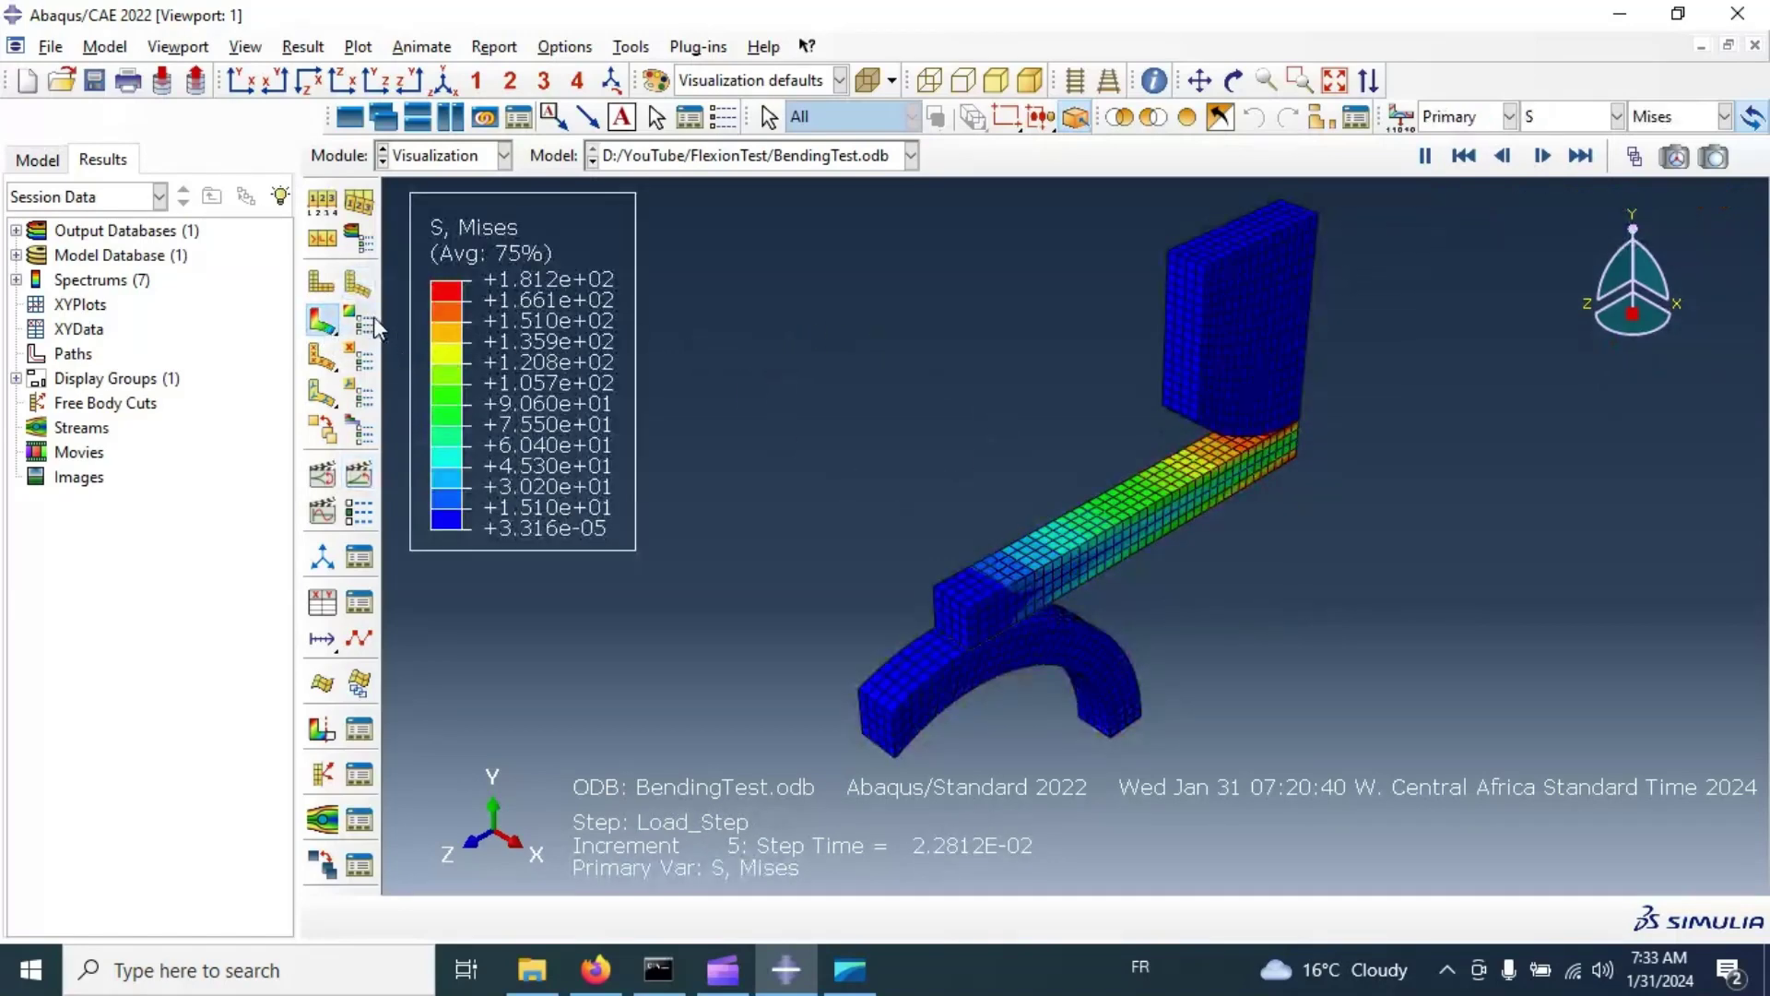
click(358, 474)
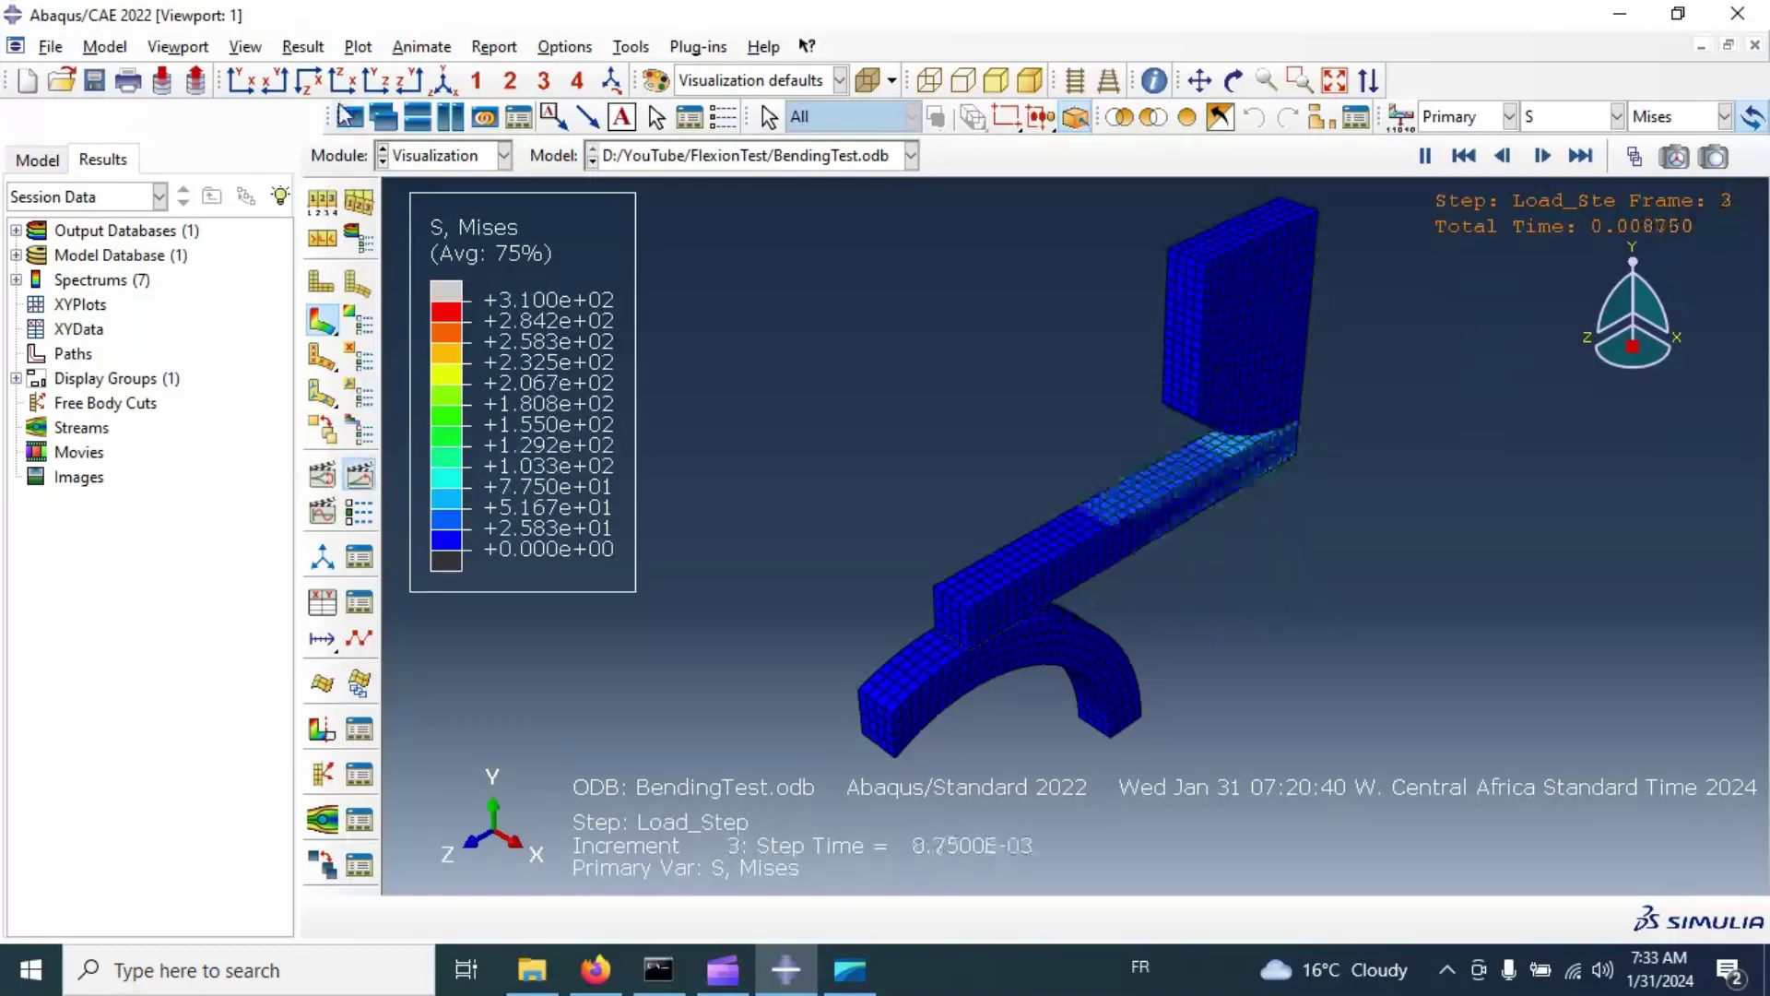
click(273, 82)
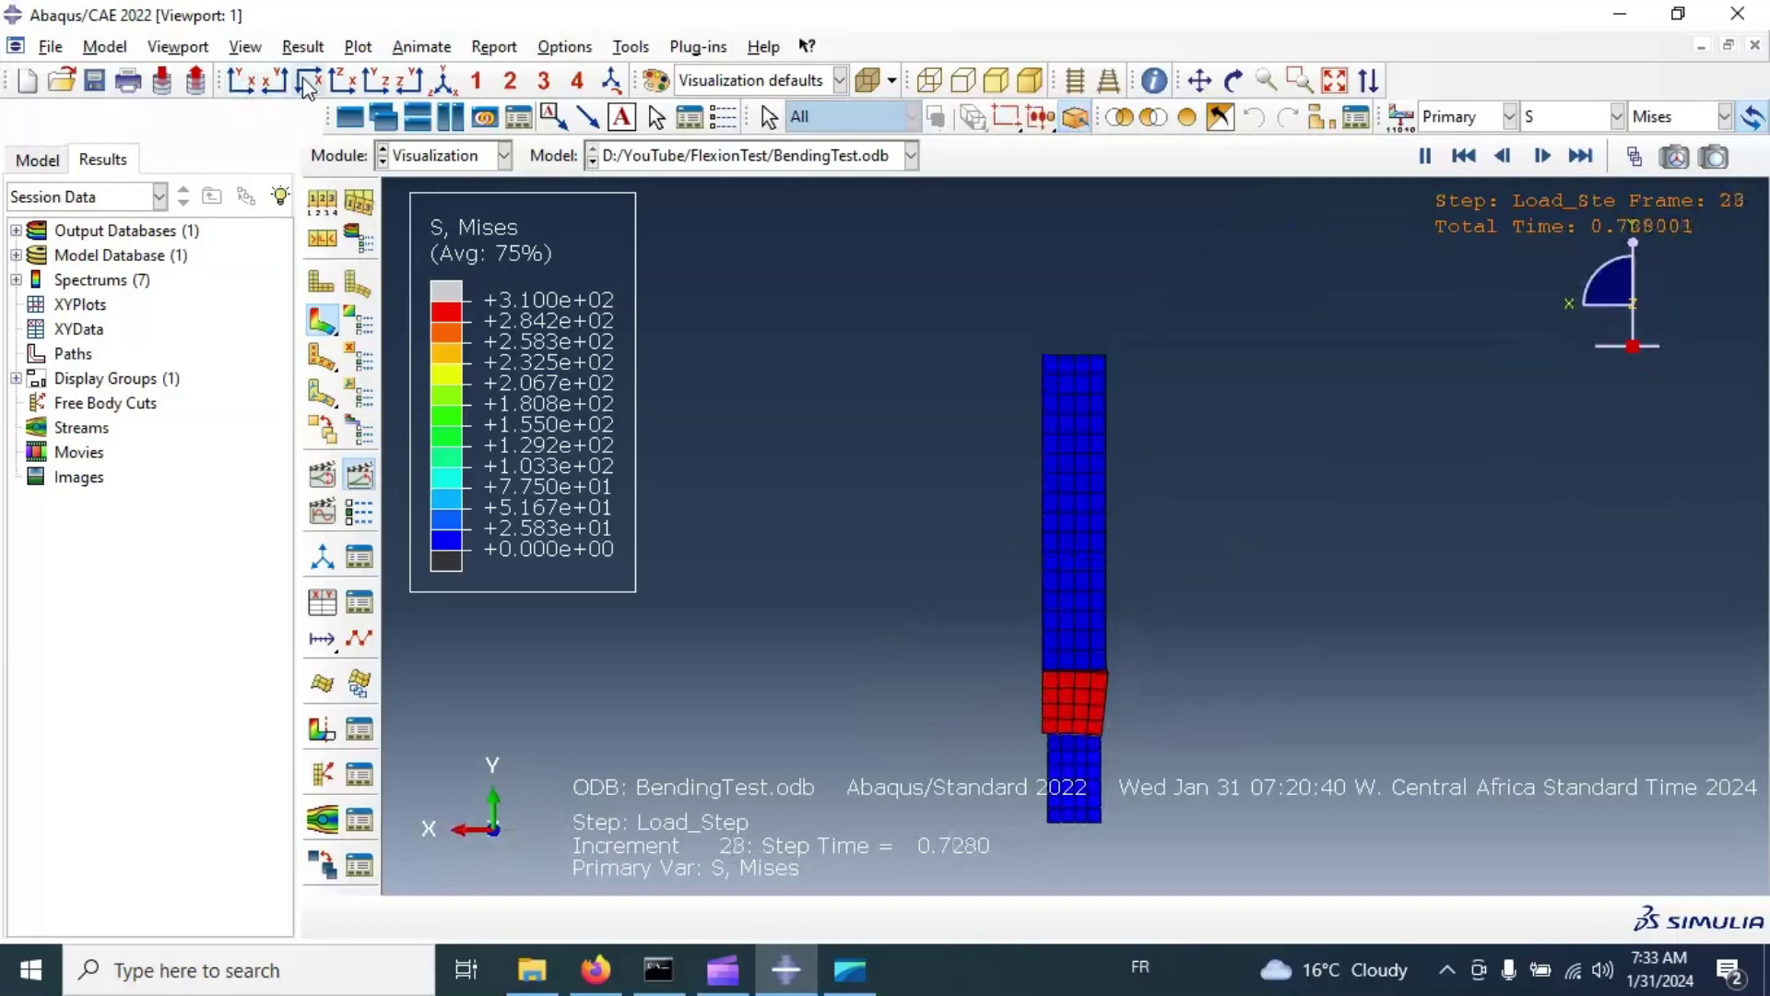
click(310, 82)
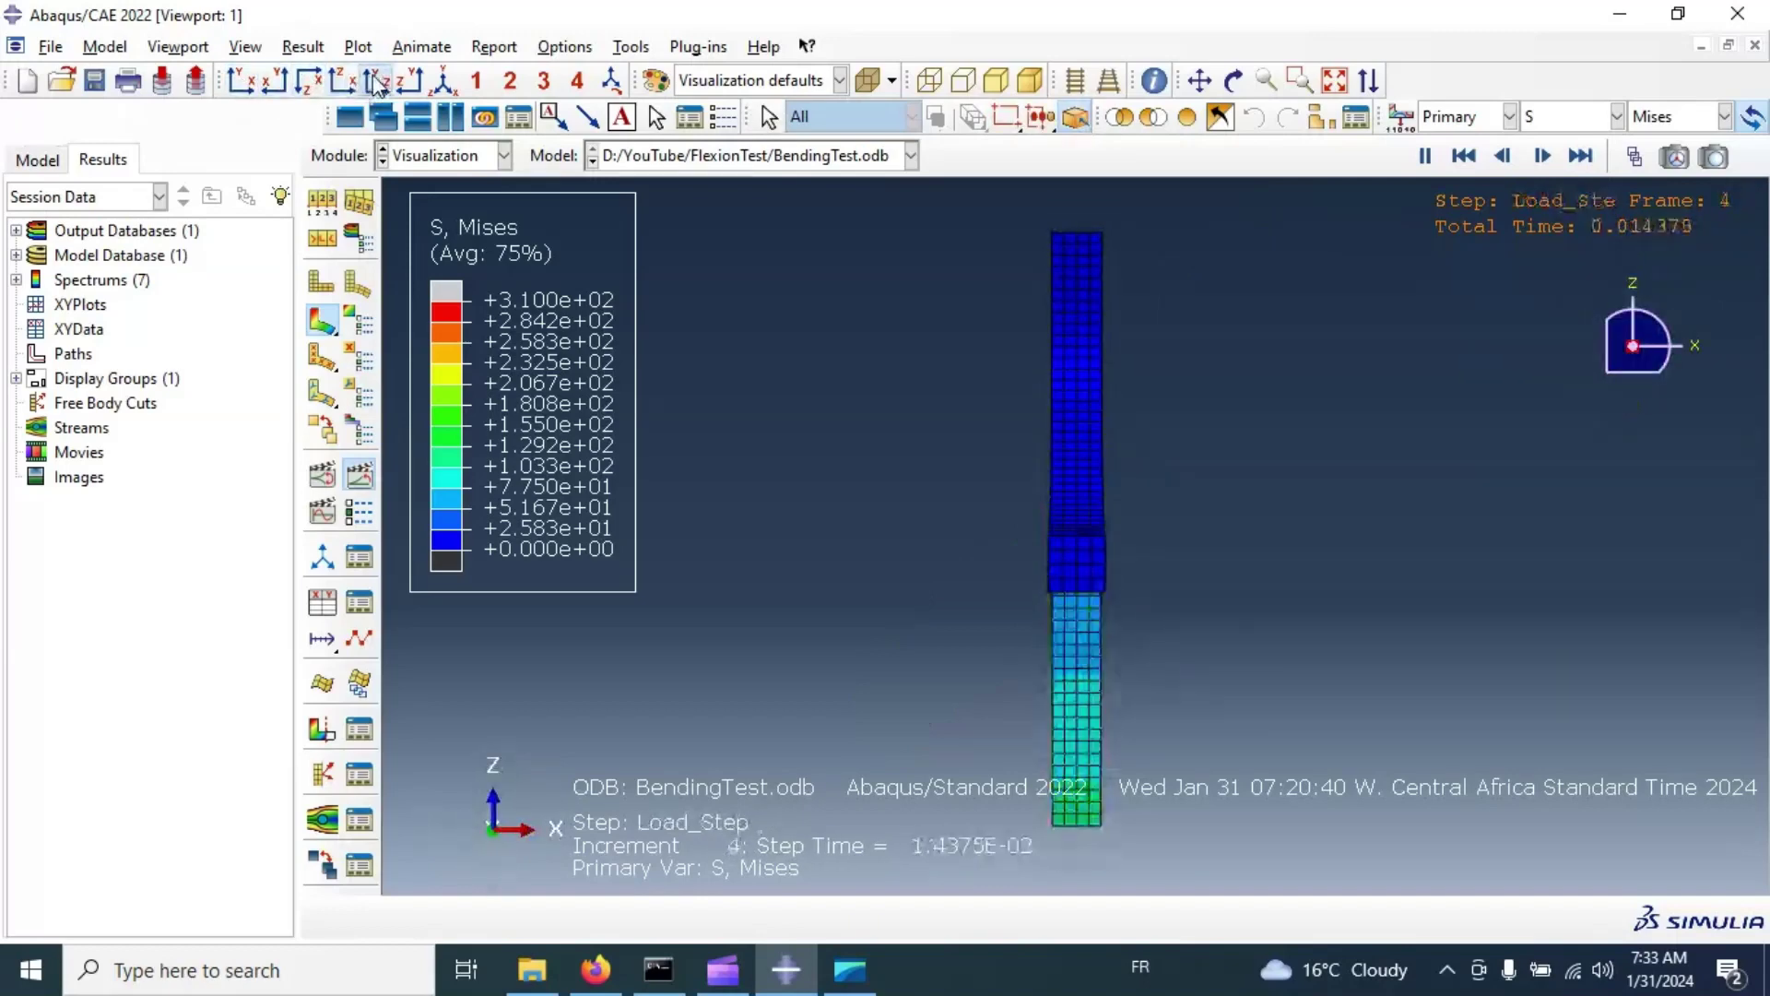
click(414, 82)
click(375, 83)
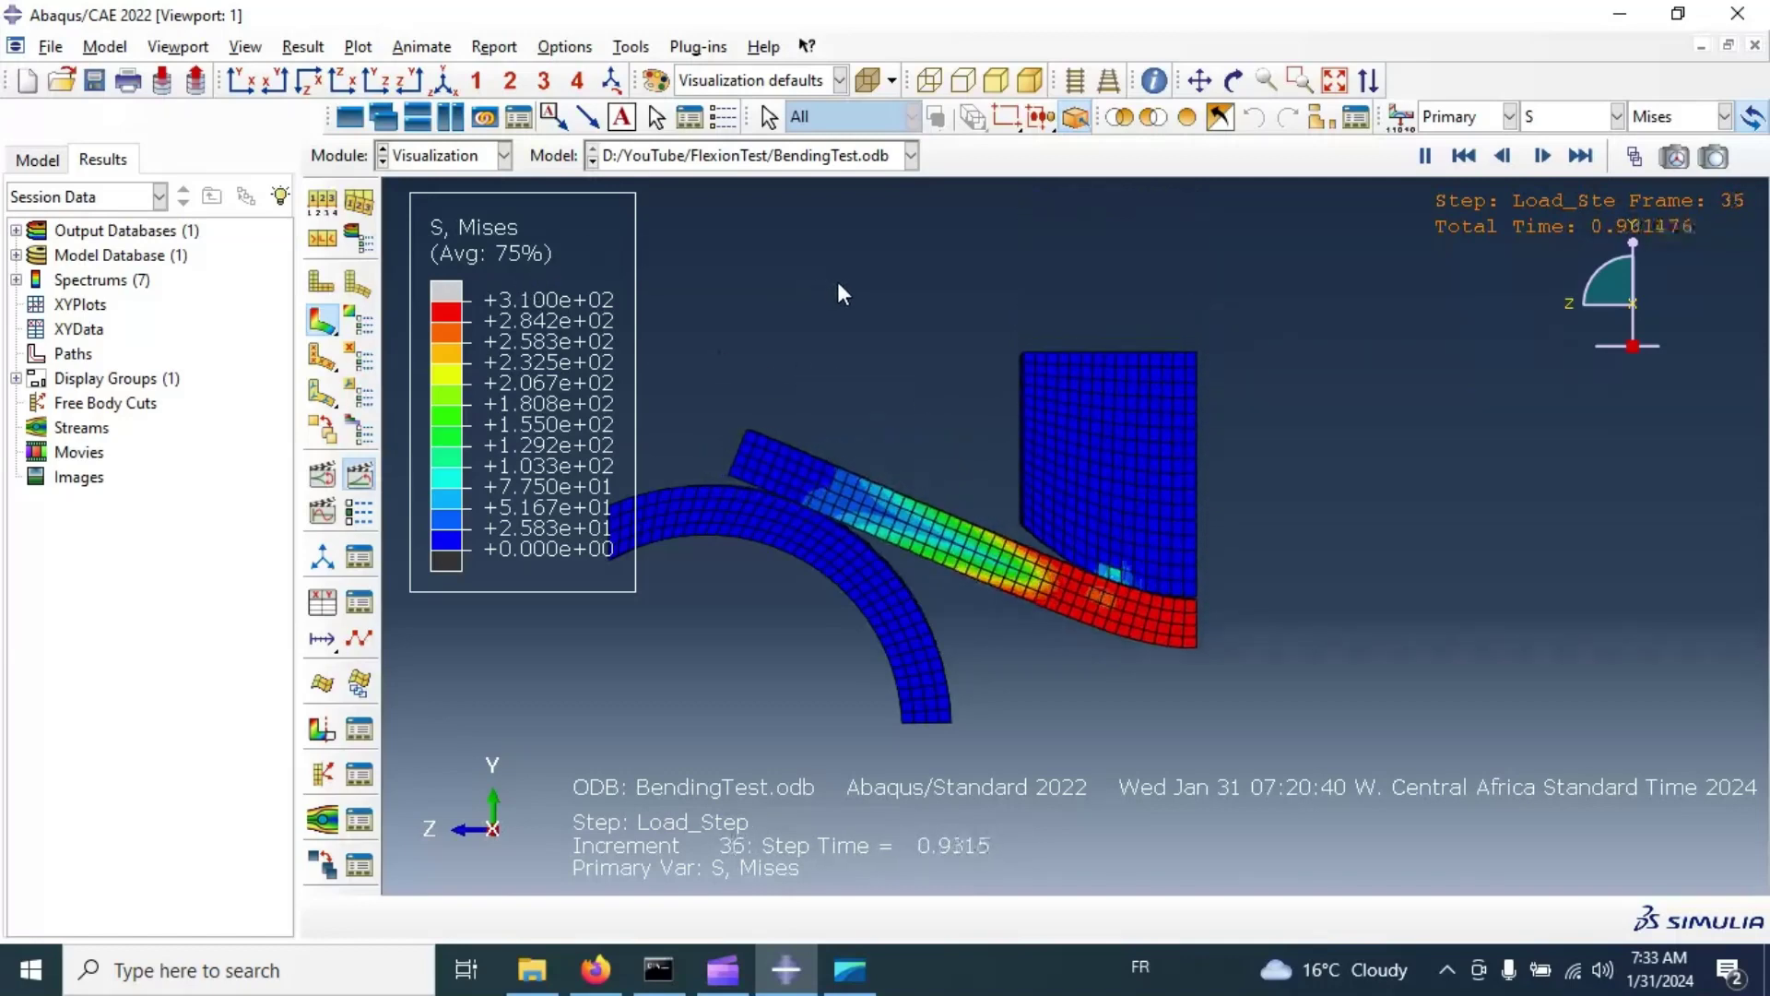
Step: Mirror the displayed results about the XY plane and inspect the mirrored bending assembly from an angle
click(364, 238)
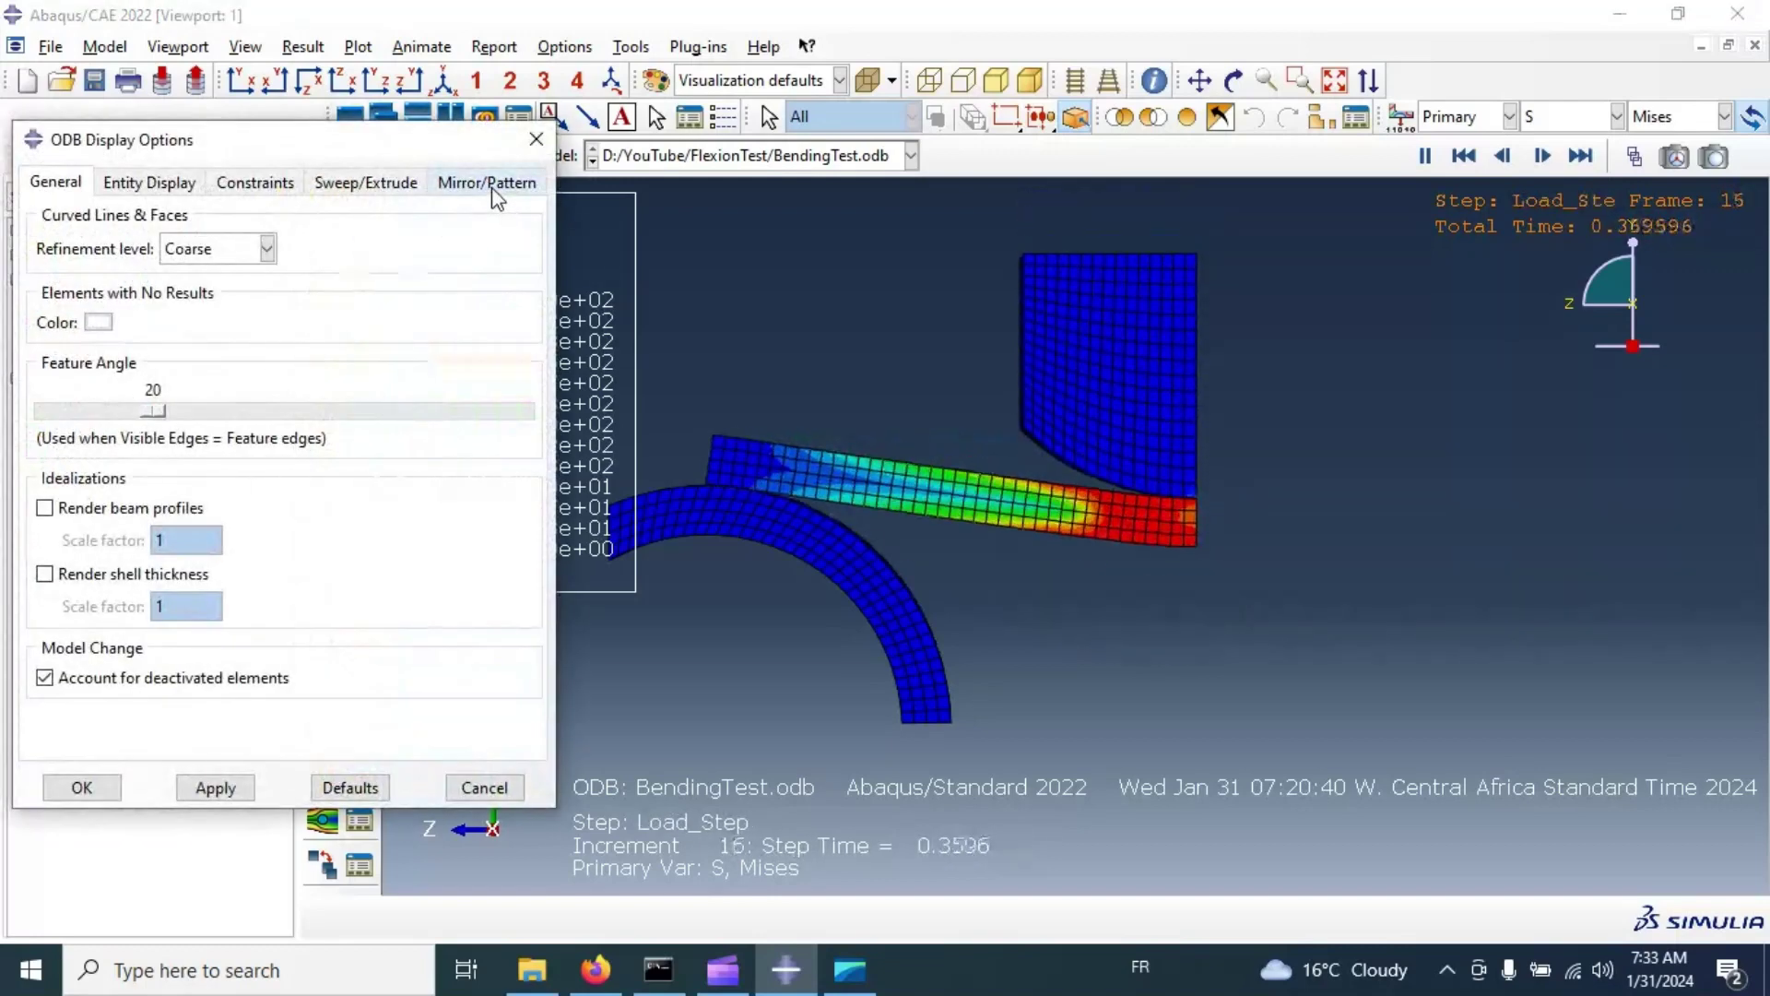
click(493, 189)
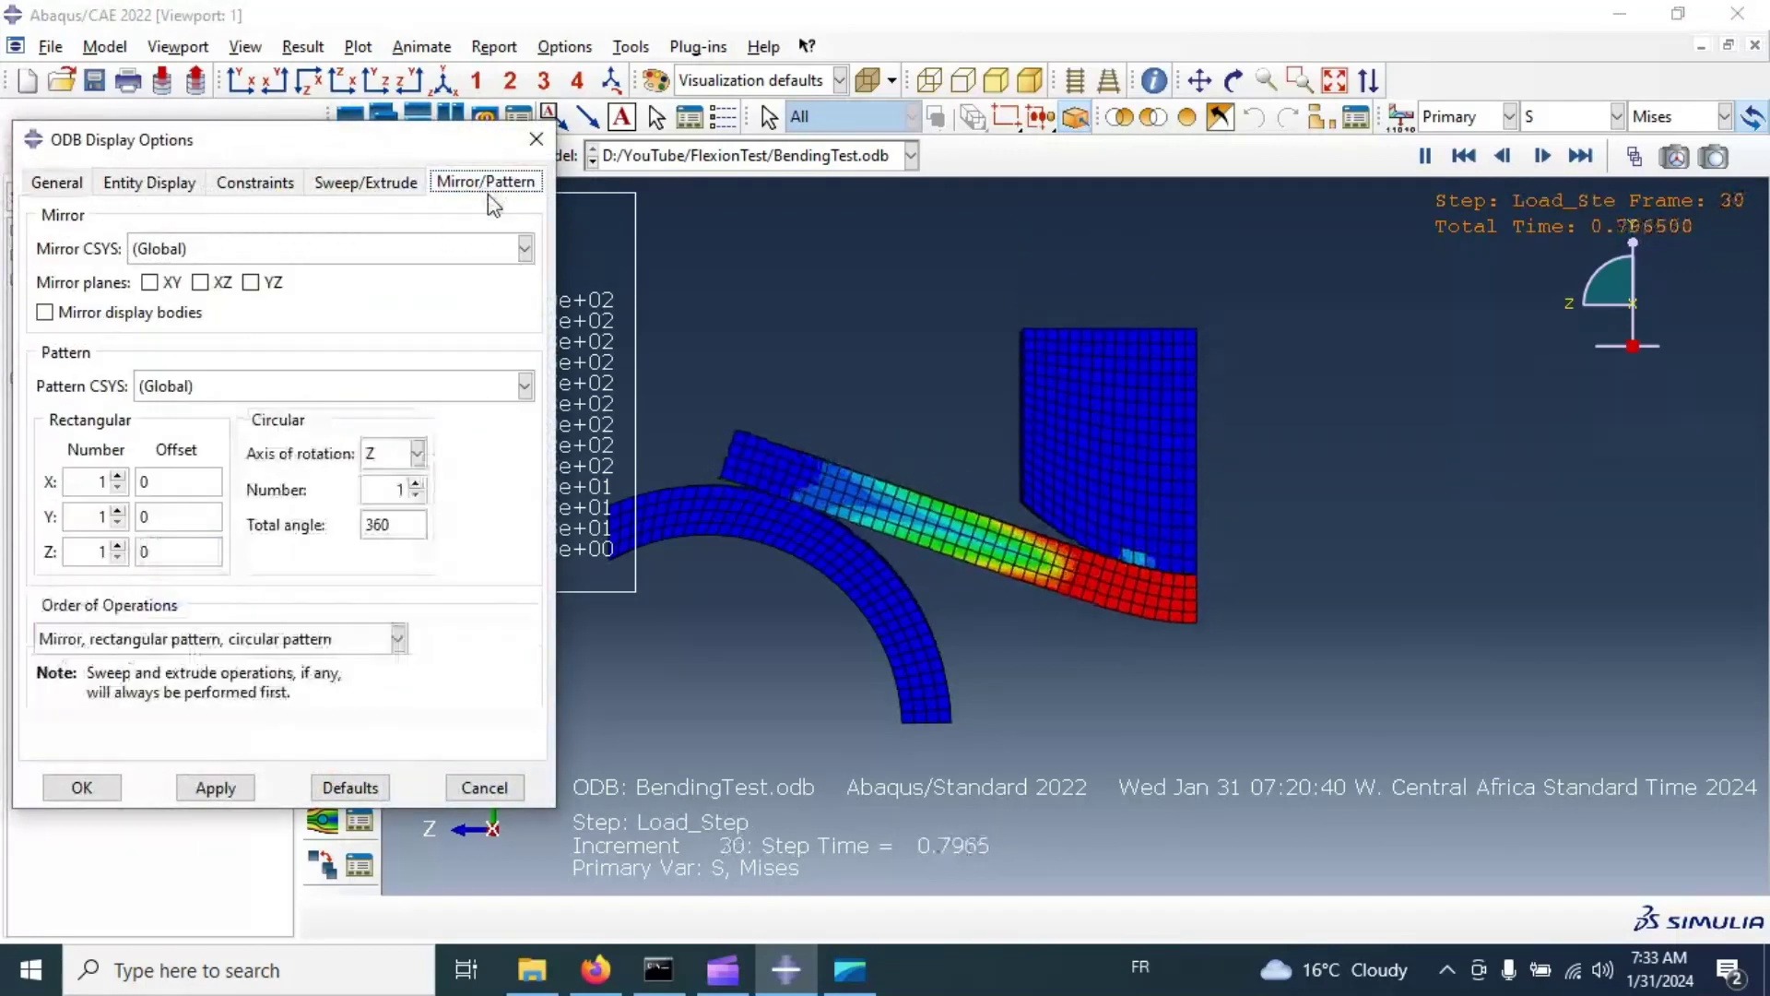
click(170, 285)
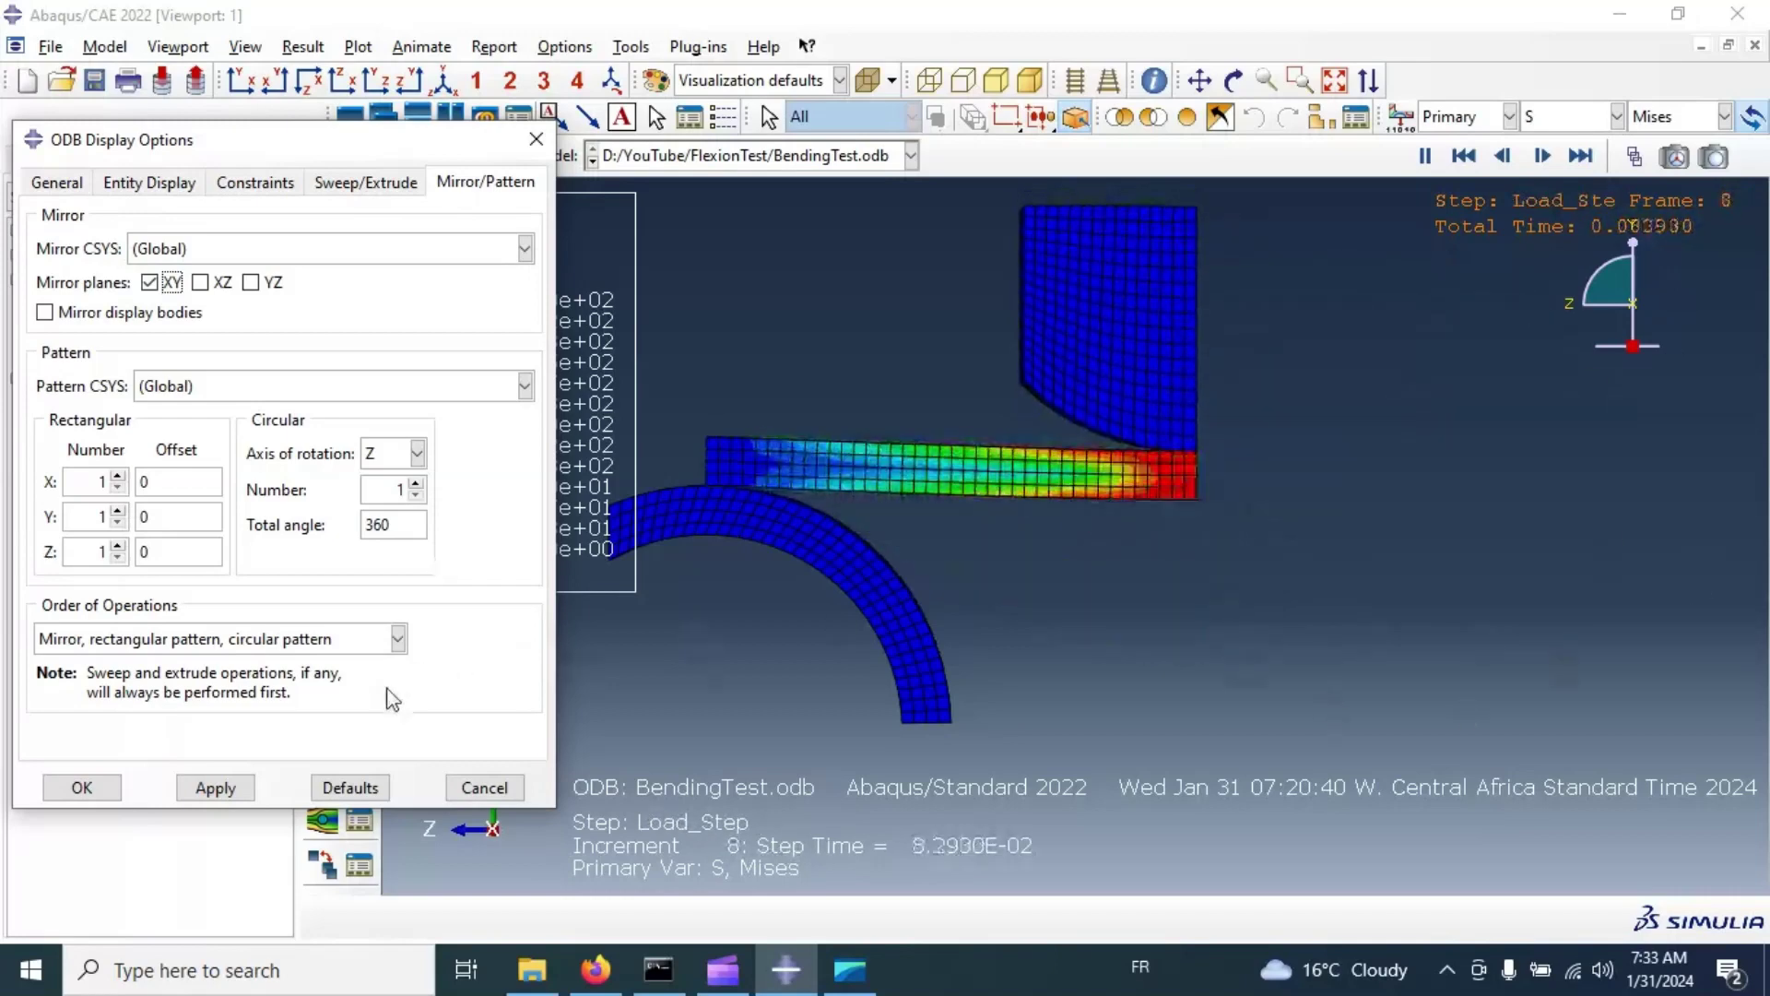
click(230, 787)
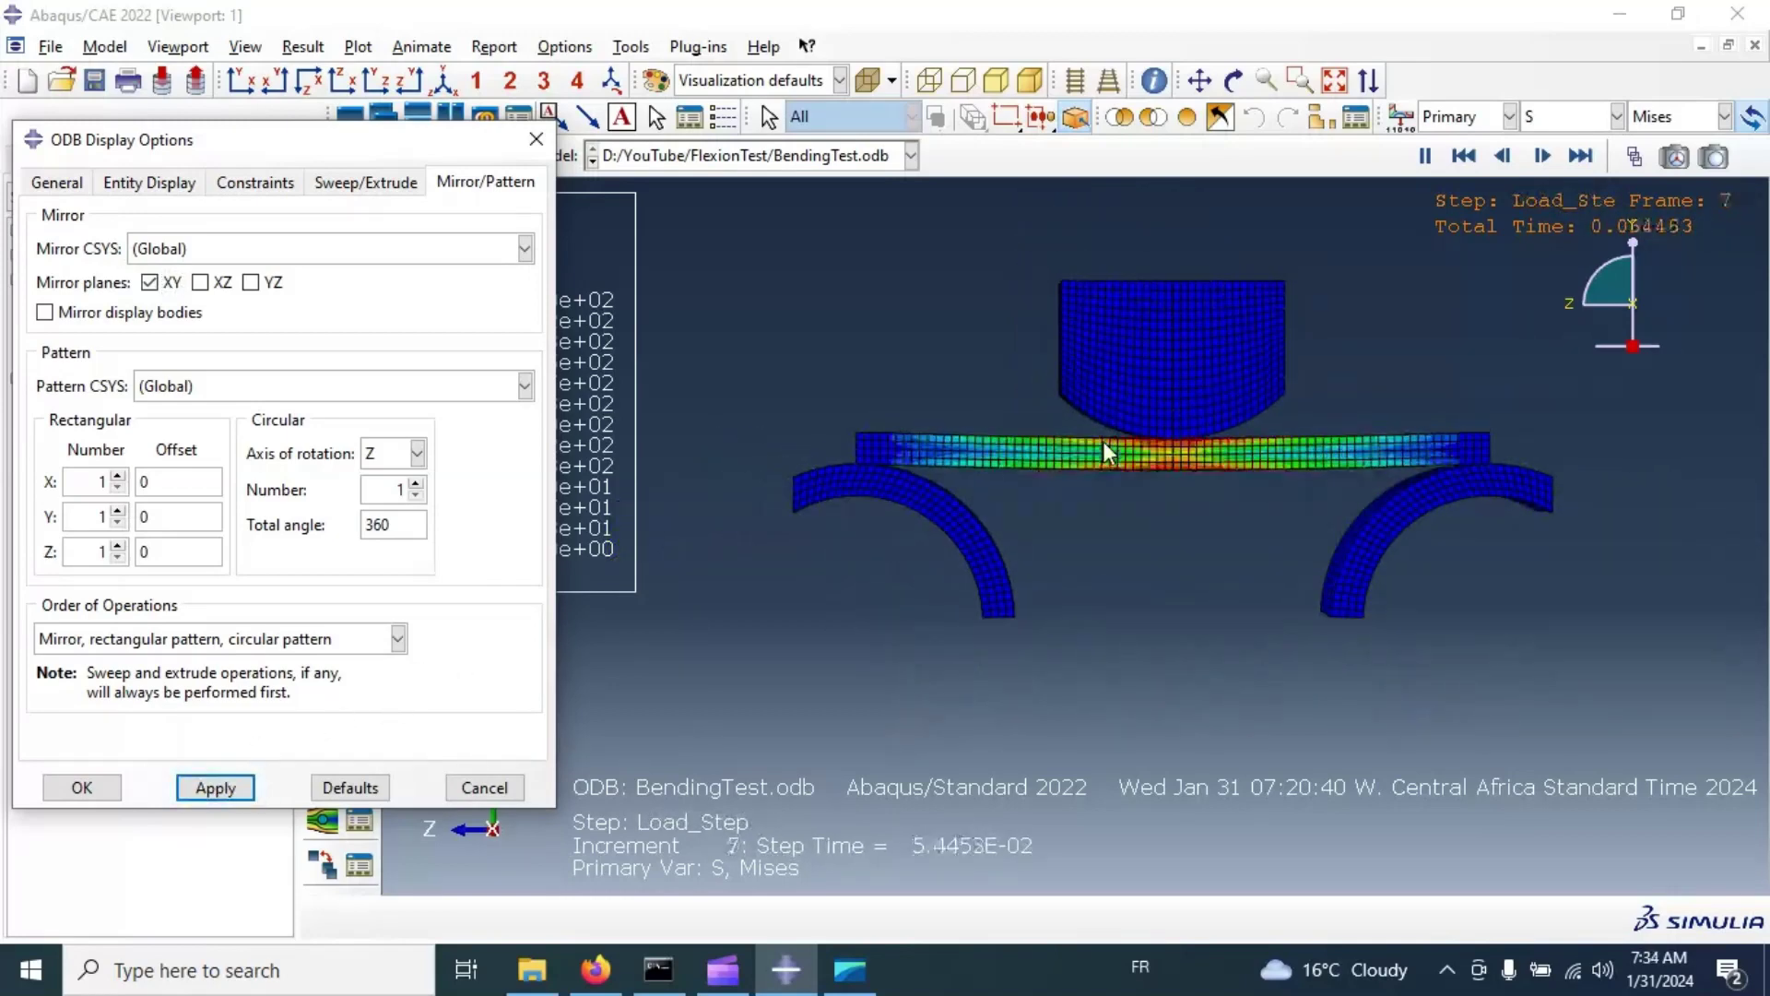
ctrl+alt+drag(1108, 495, 1276, 529)
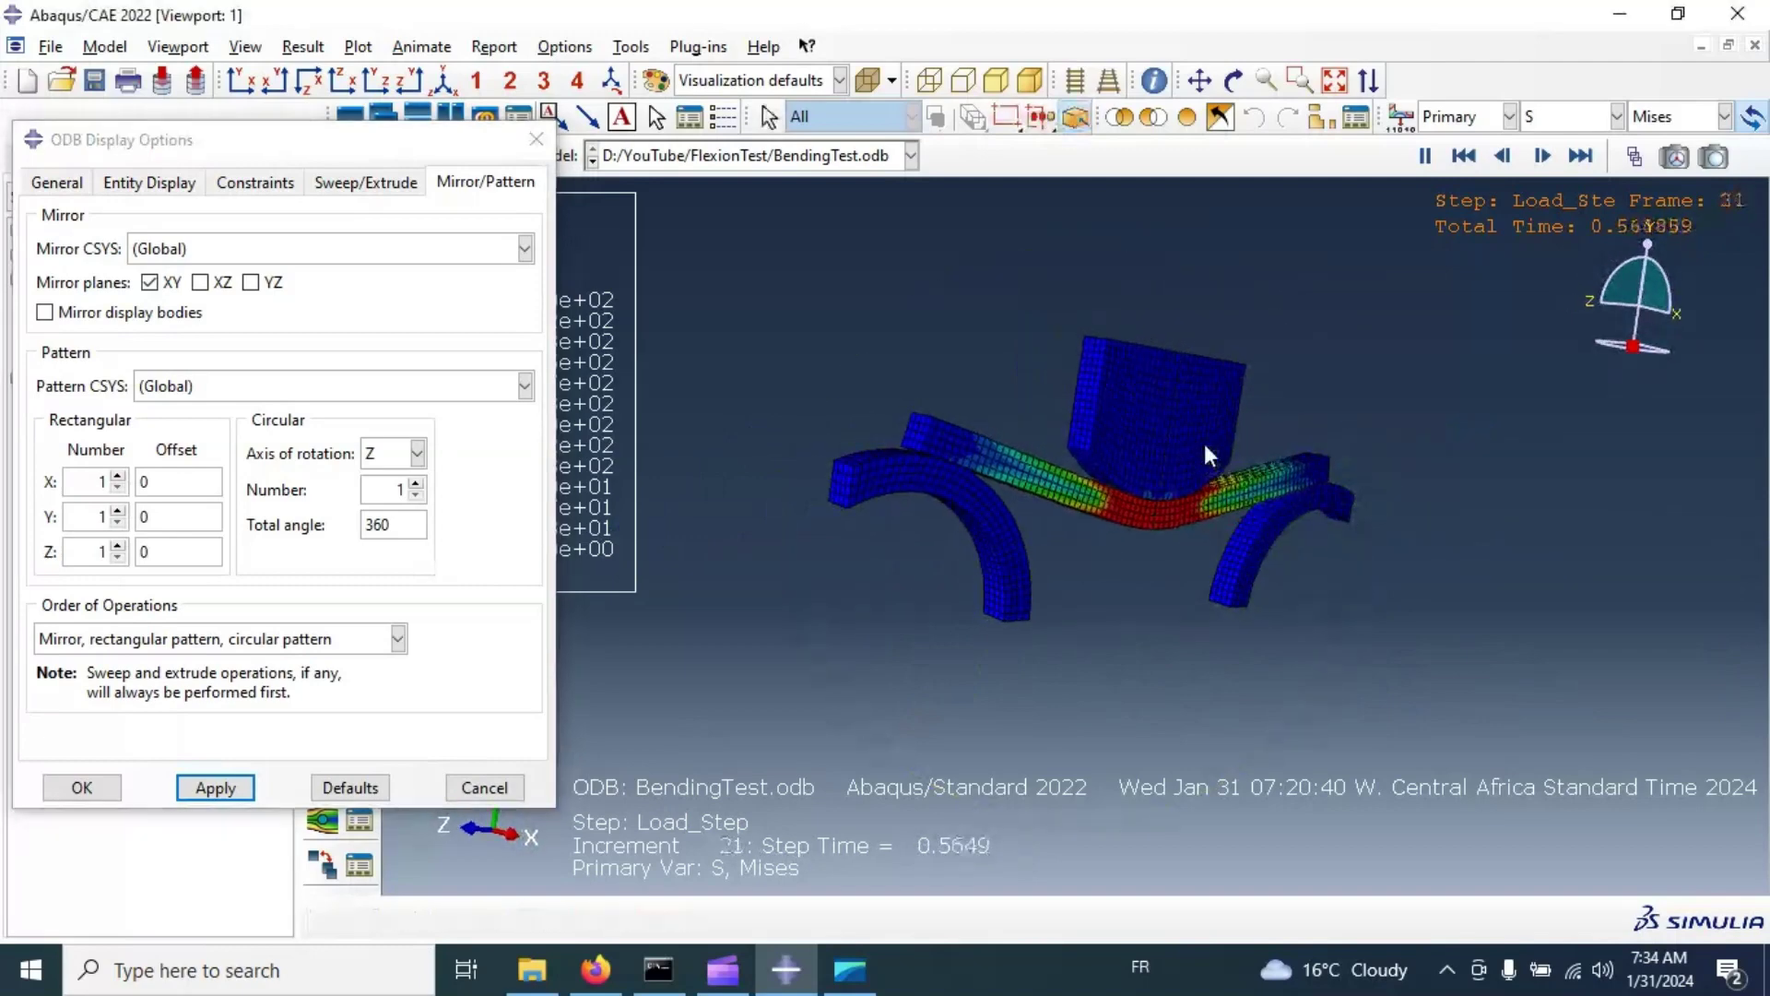
ctrl+alt+drag(1204, 444, 1181, 556)
ctrl+alt+drag(1182, 489, 1157, 505)
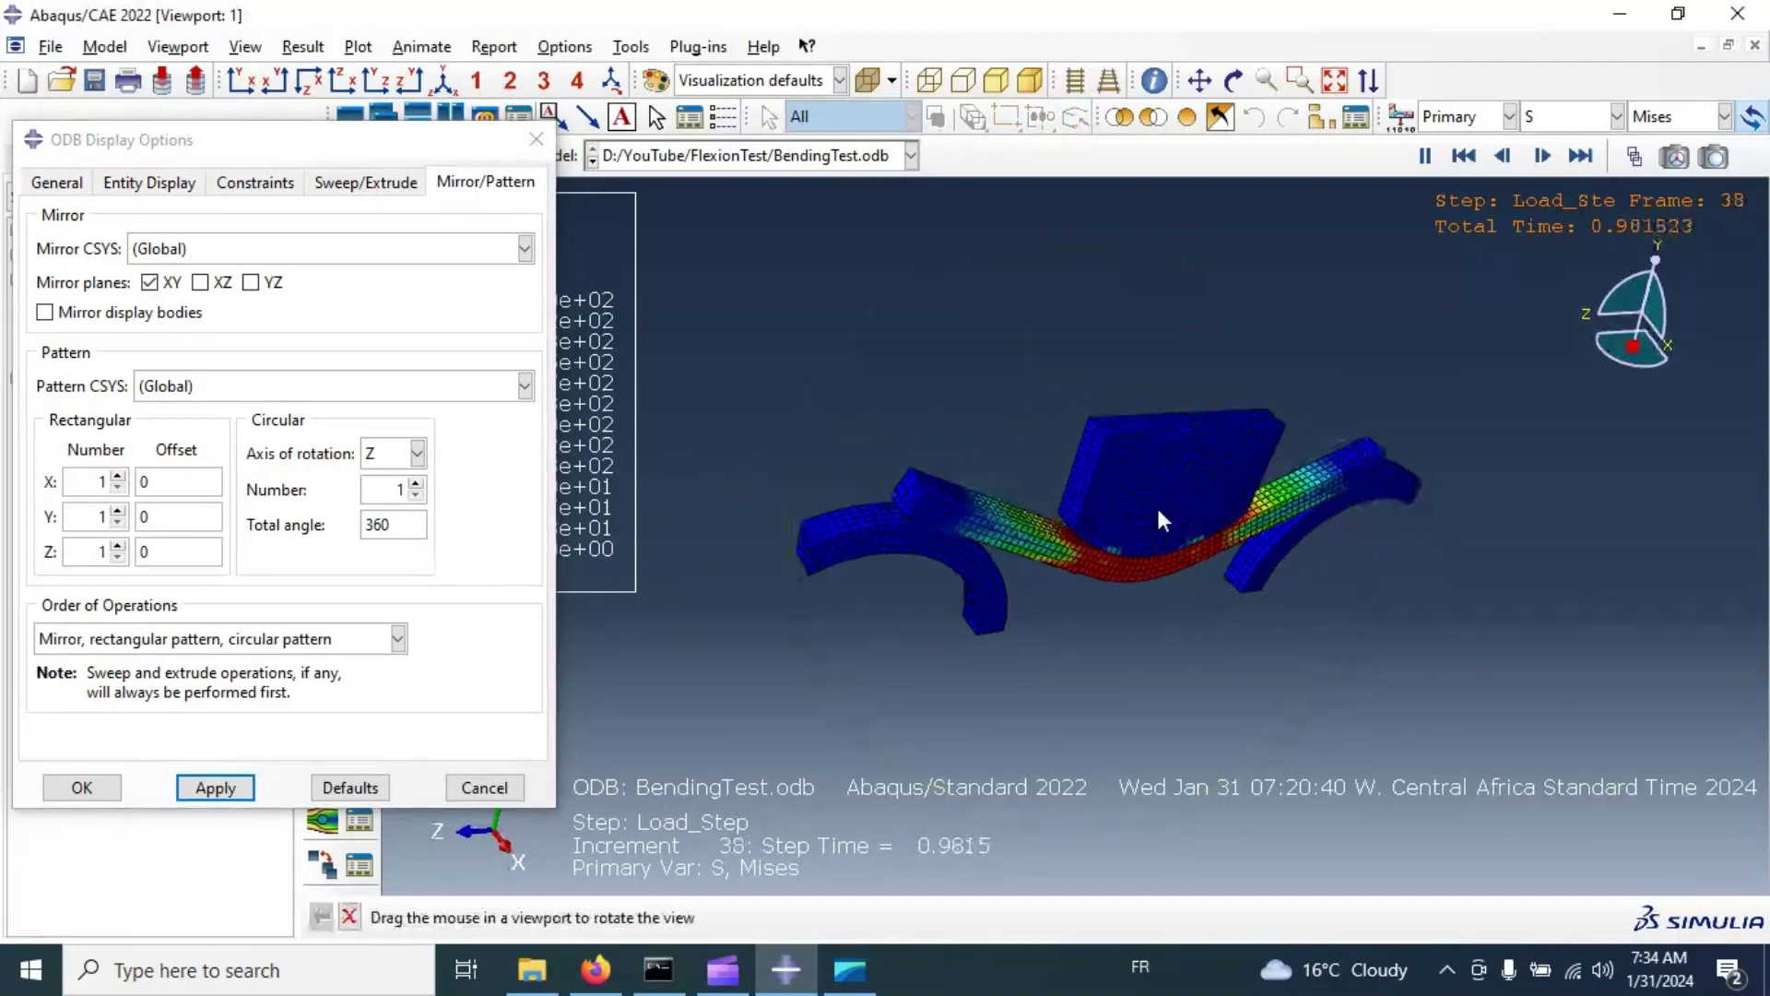
Step: Add the YZ plane to the mirrored display of the results and close the ODB display options
click(251, 283)
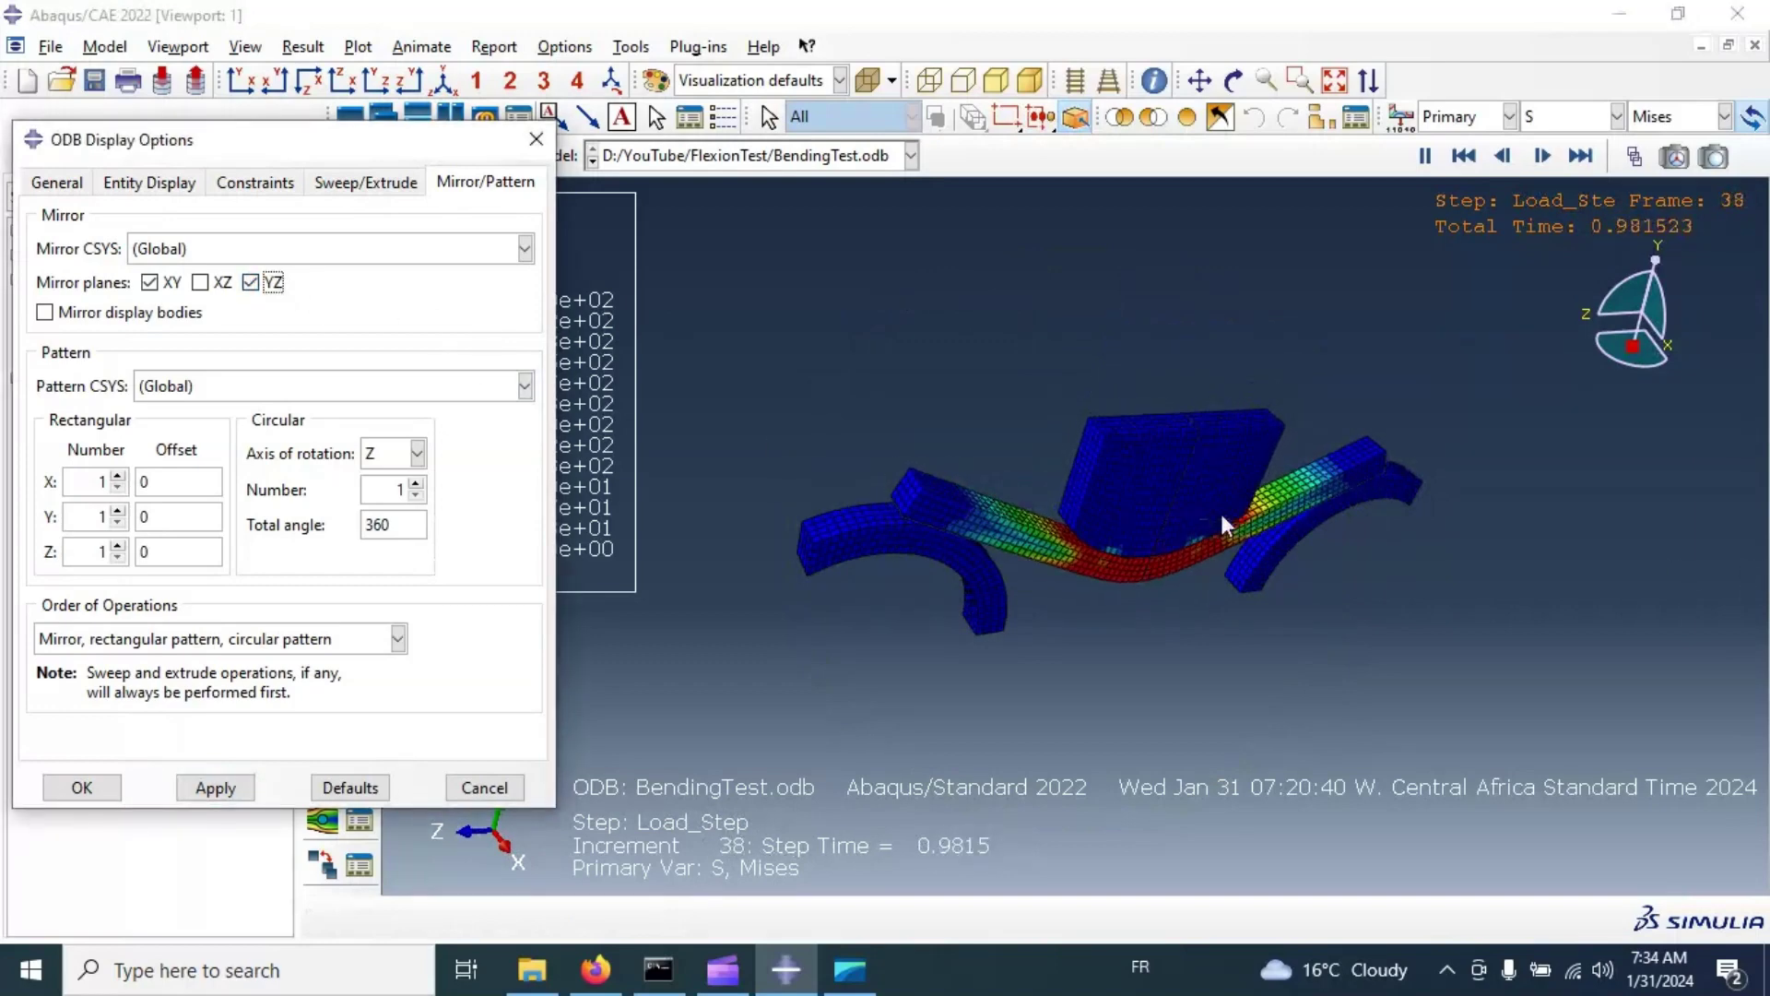
ctrl+alt+drag(1273, 551, 1127, 507)
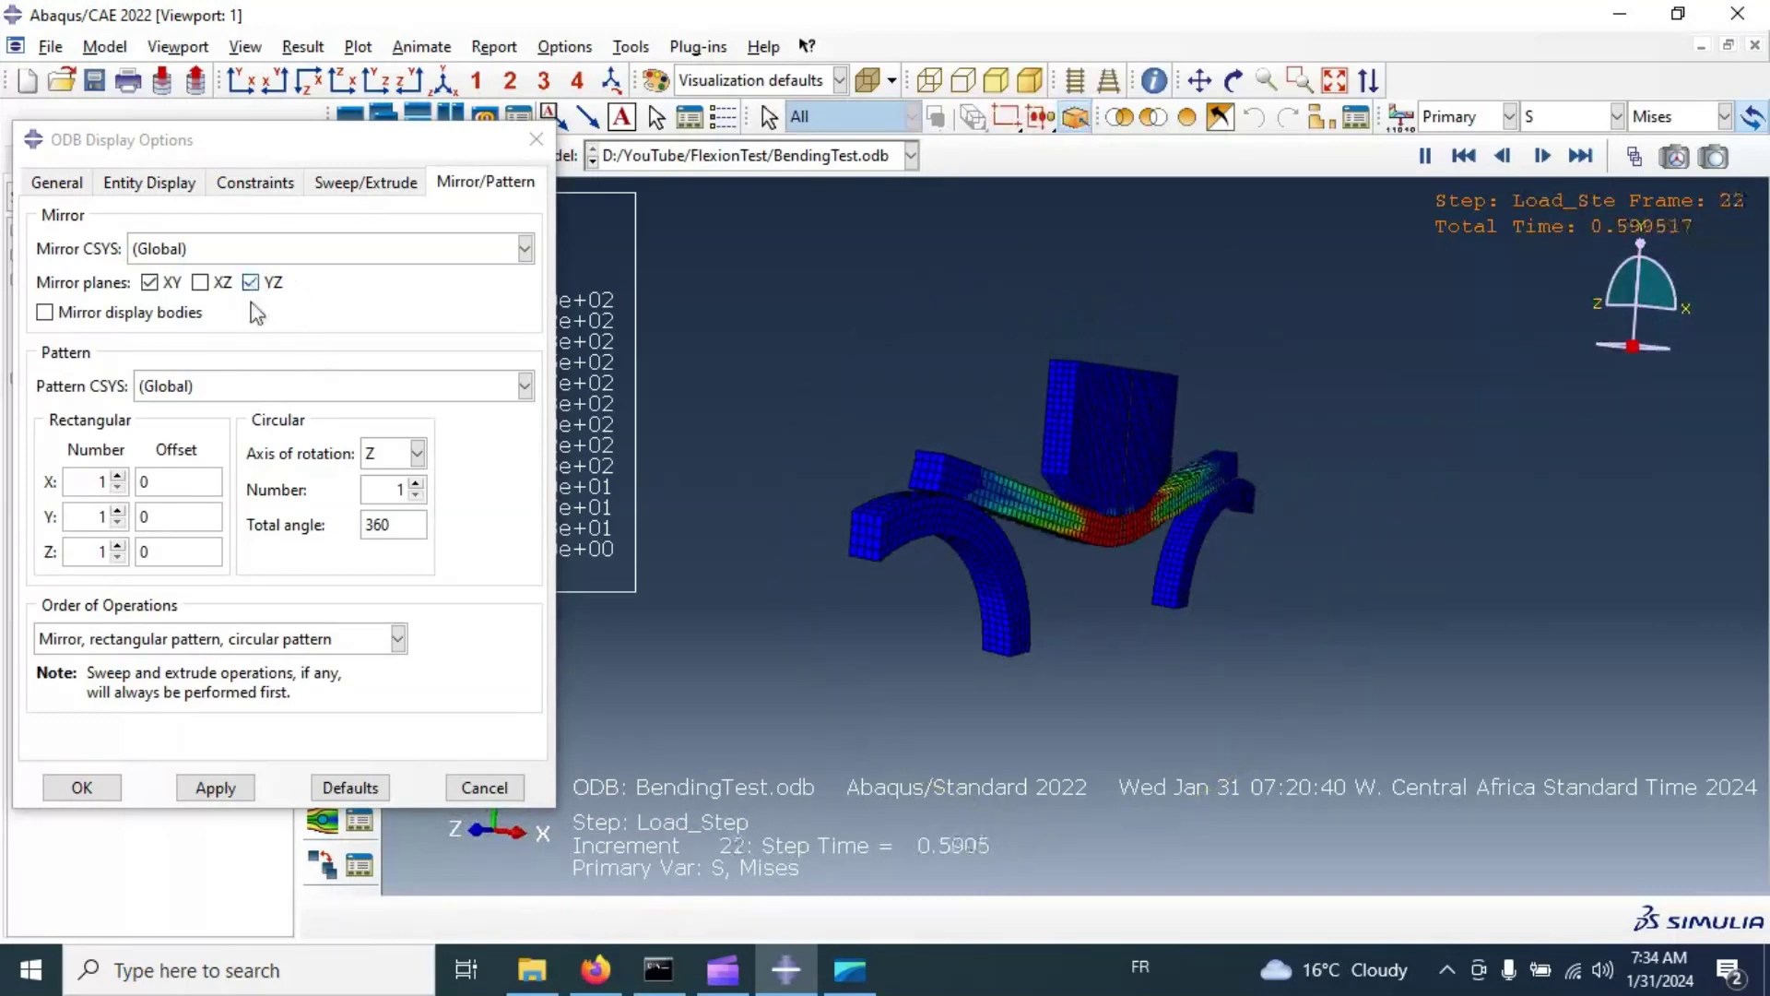
click(223, 791)
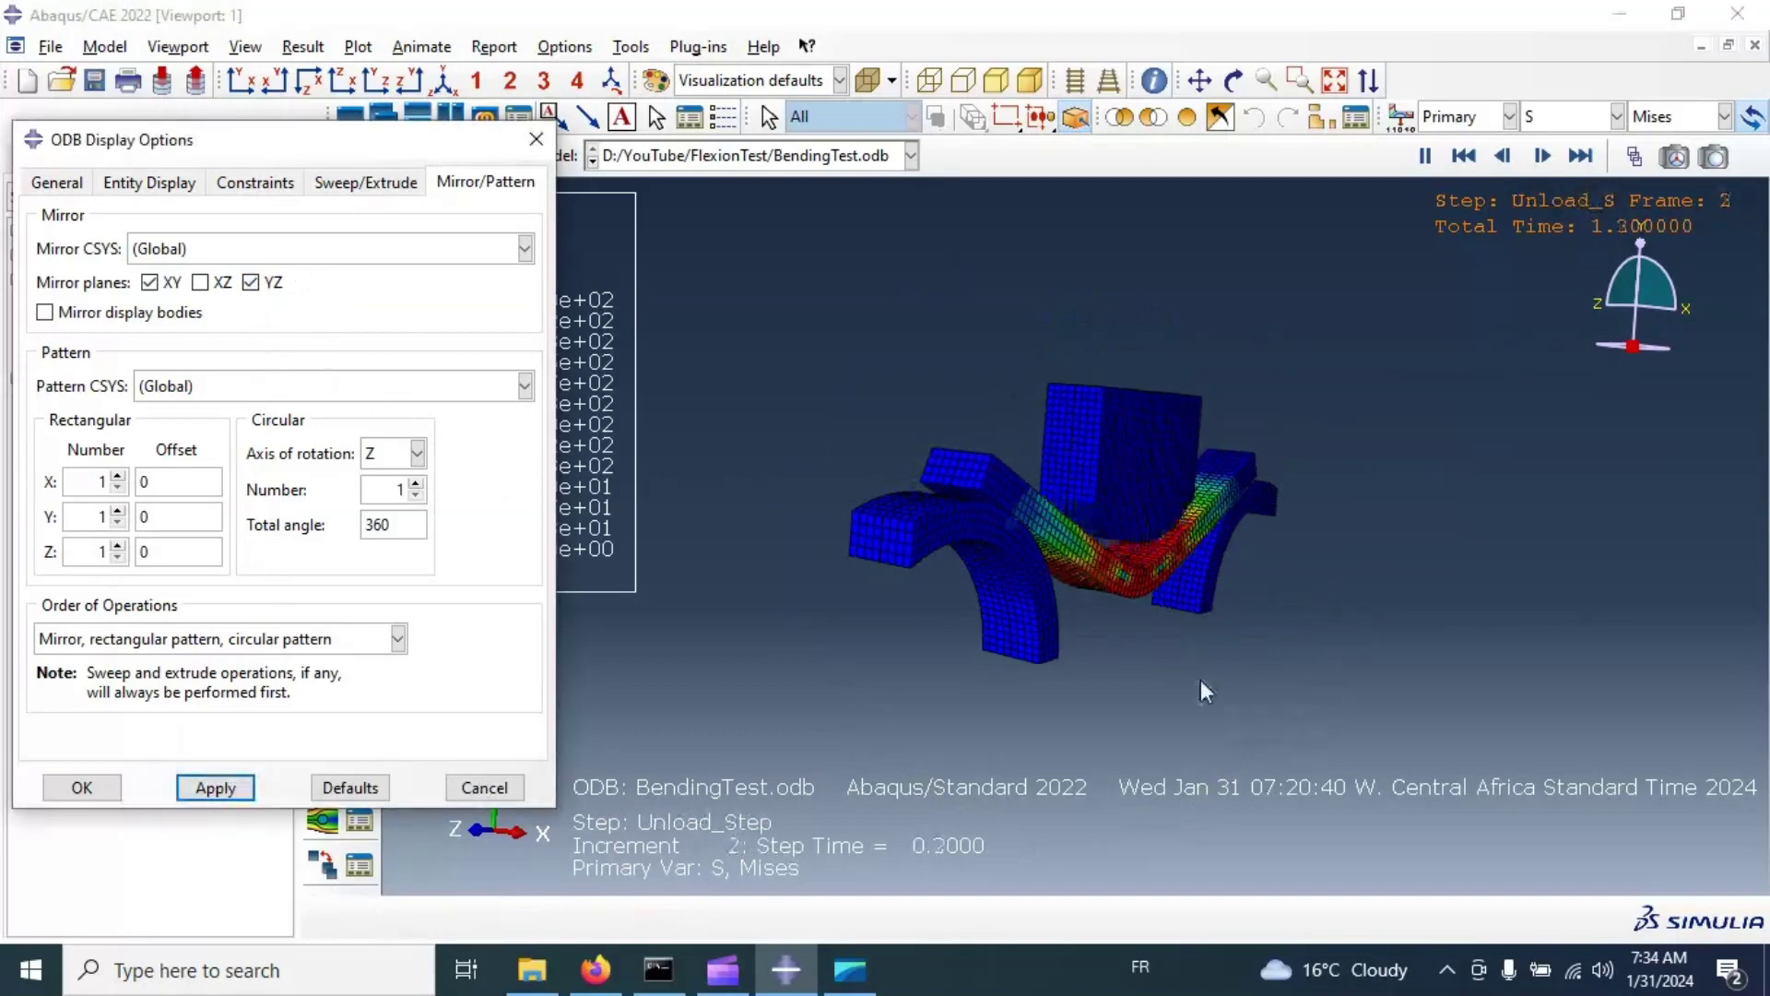
ctrl+alt+drag(1399, 423, 1064, 402)
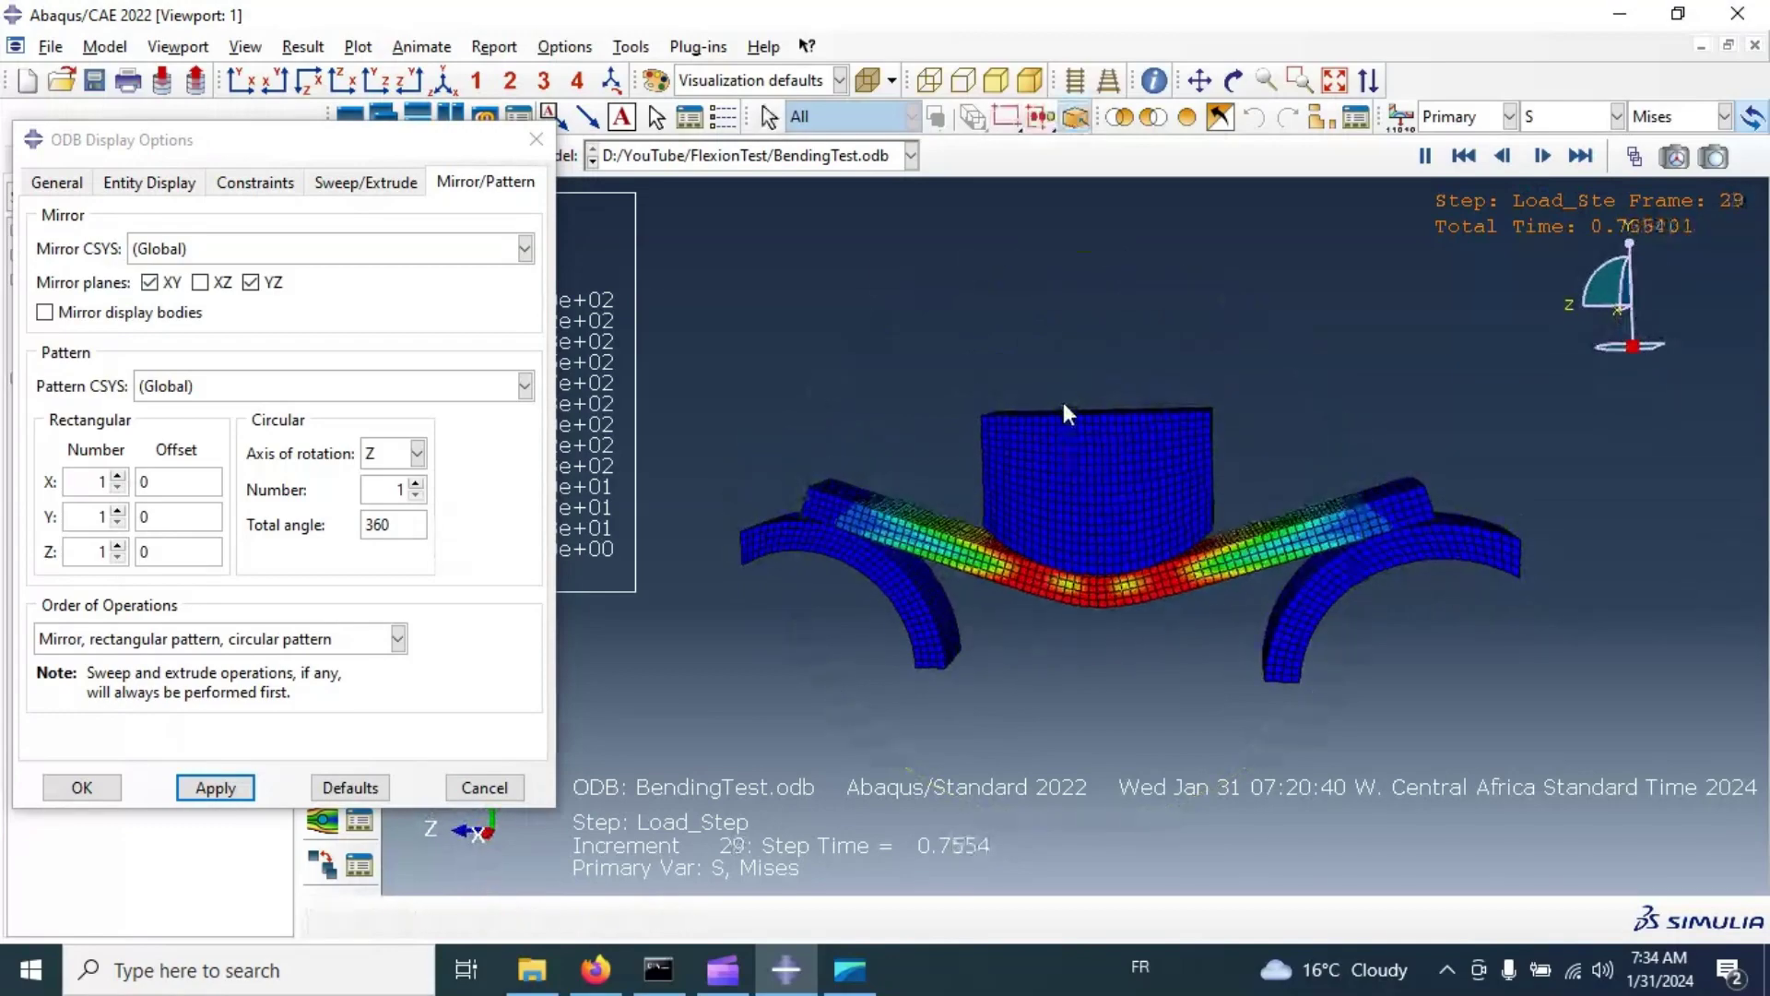
click(537, 142)
Step: Show the mirrored contour plot in isometric view with only free edges visible
click(443, 83)
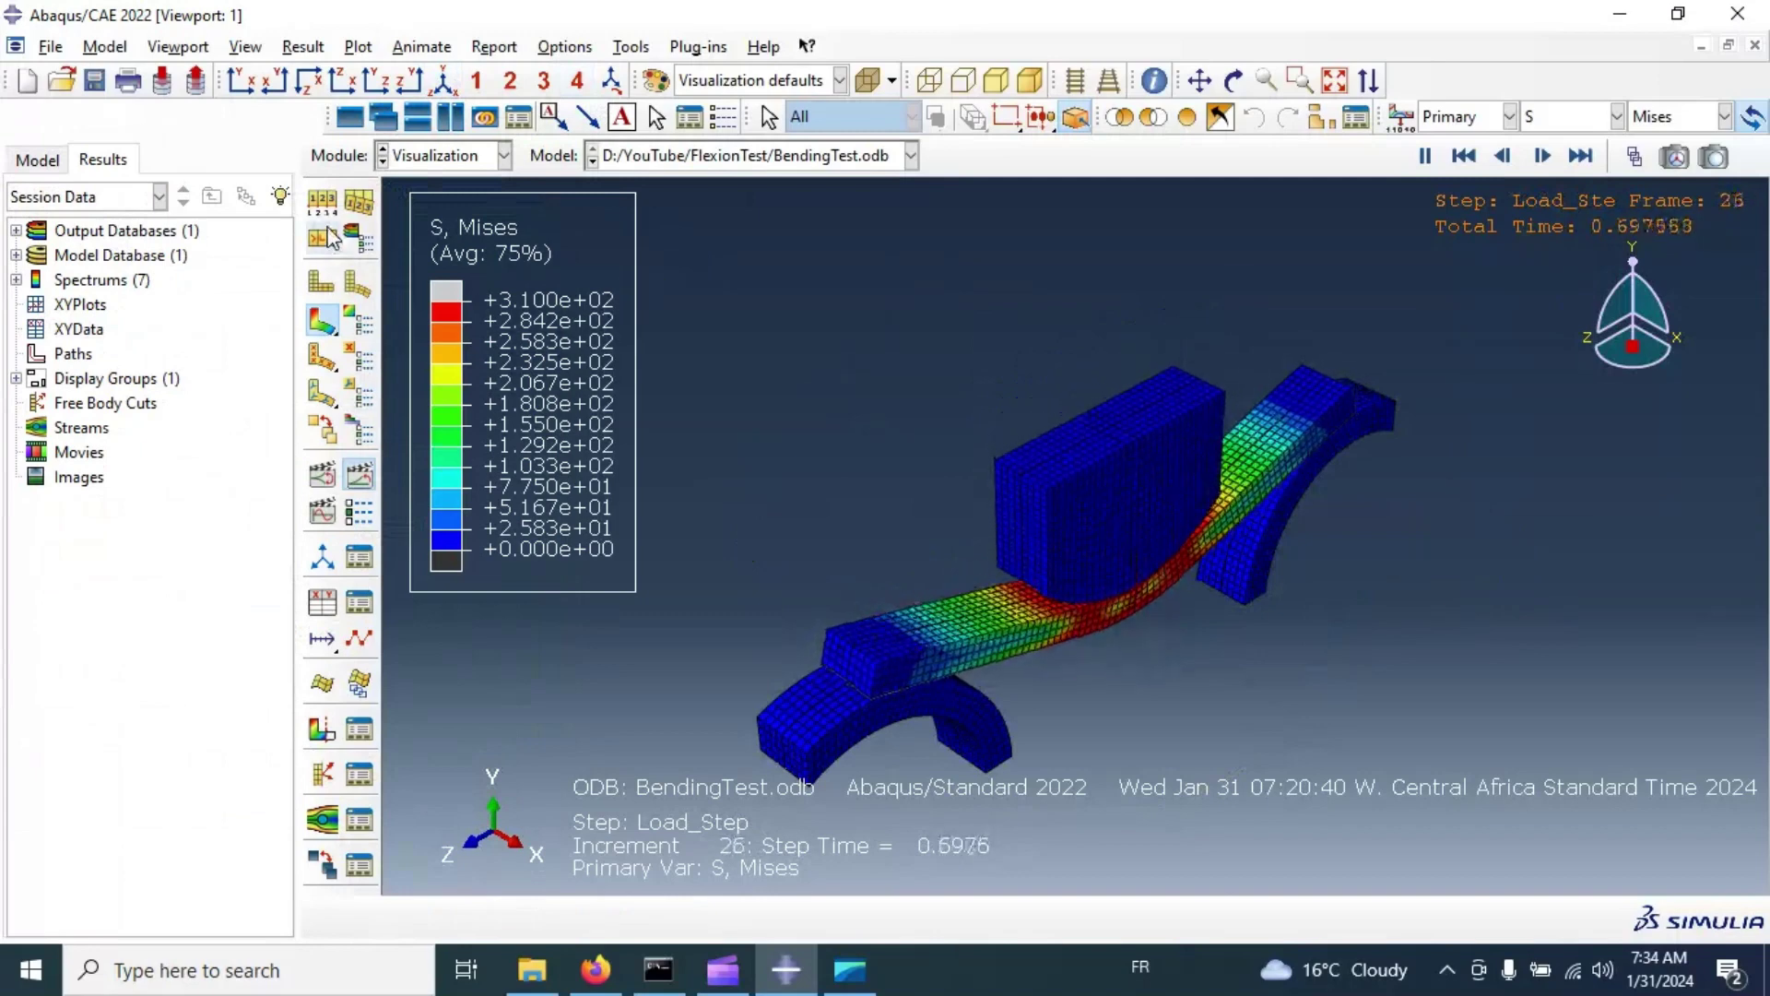
click(360, 284)
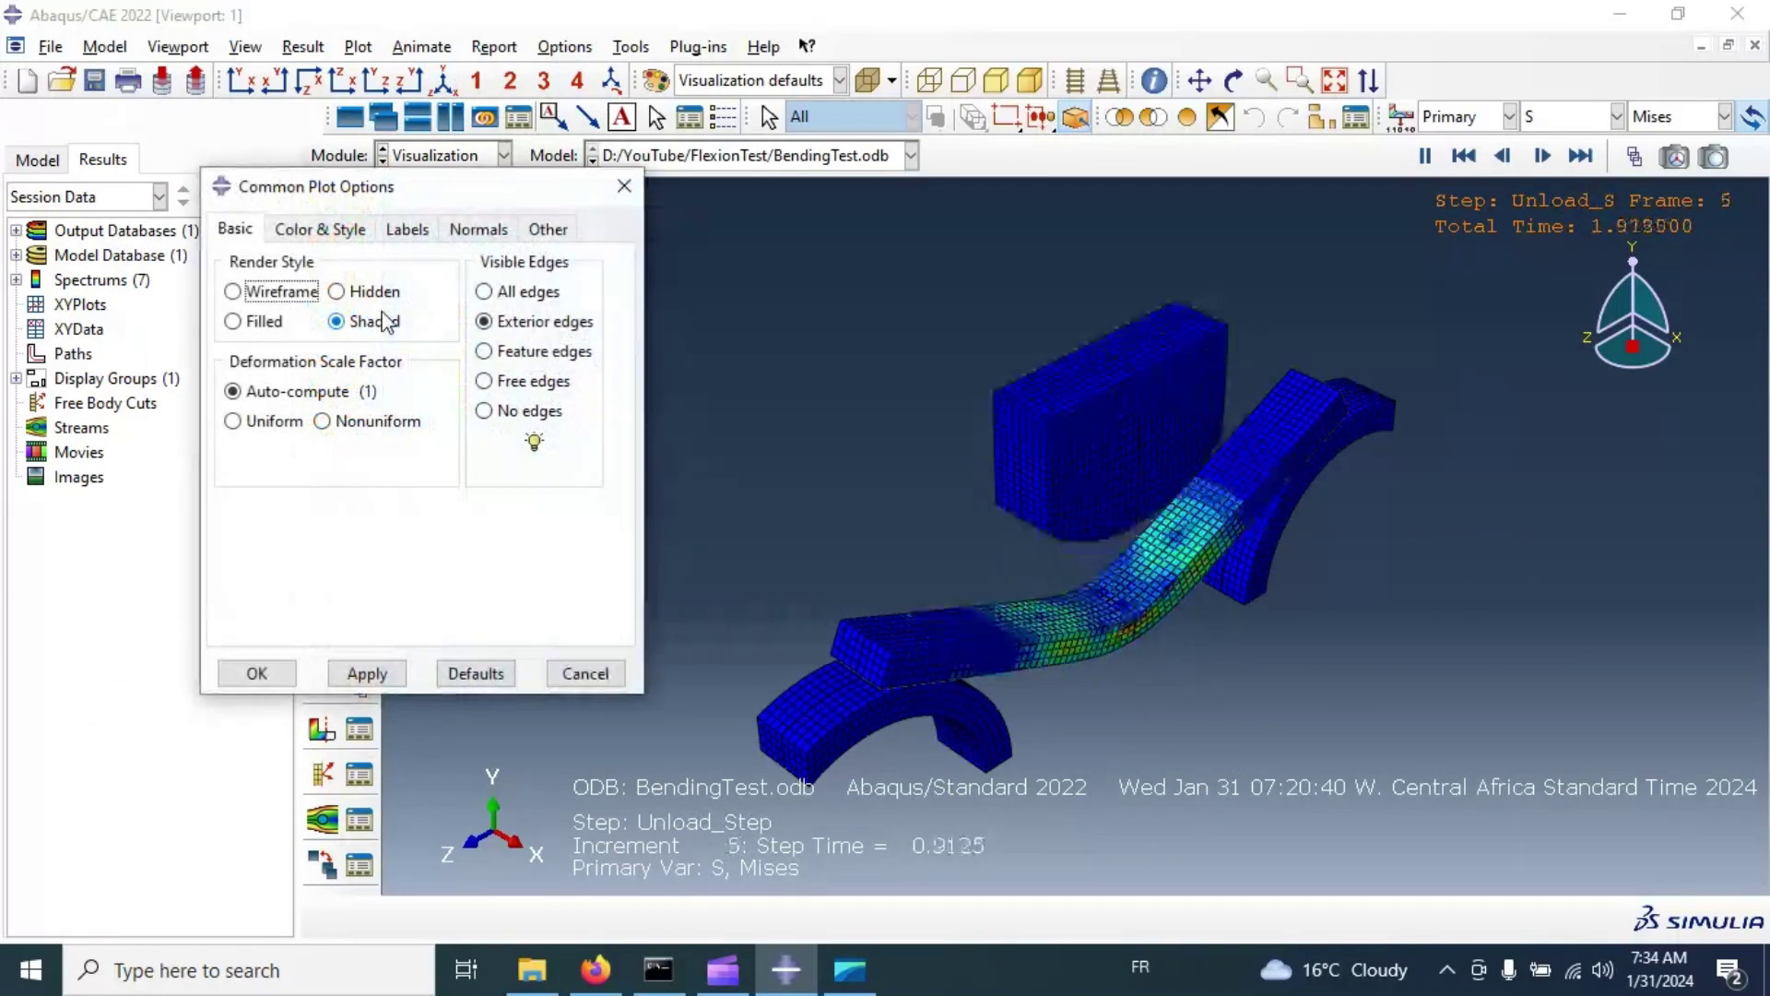
click(484, 380)
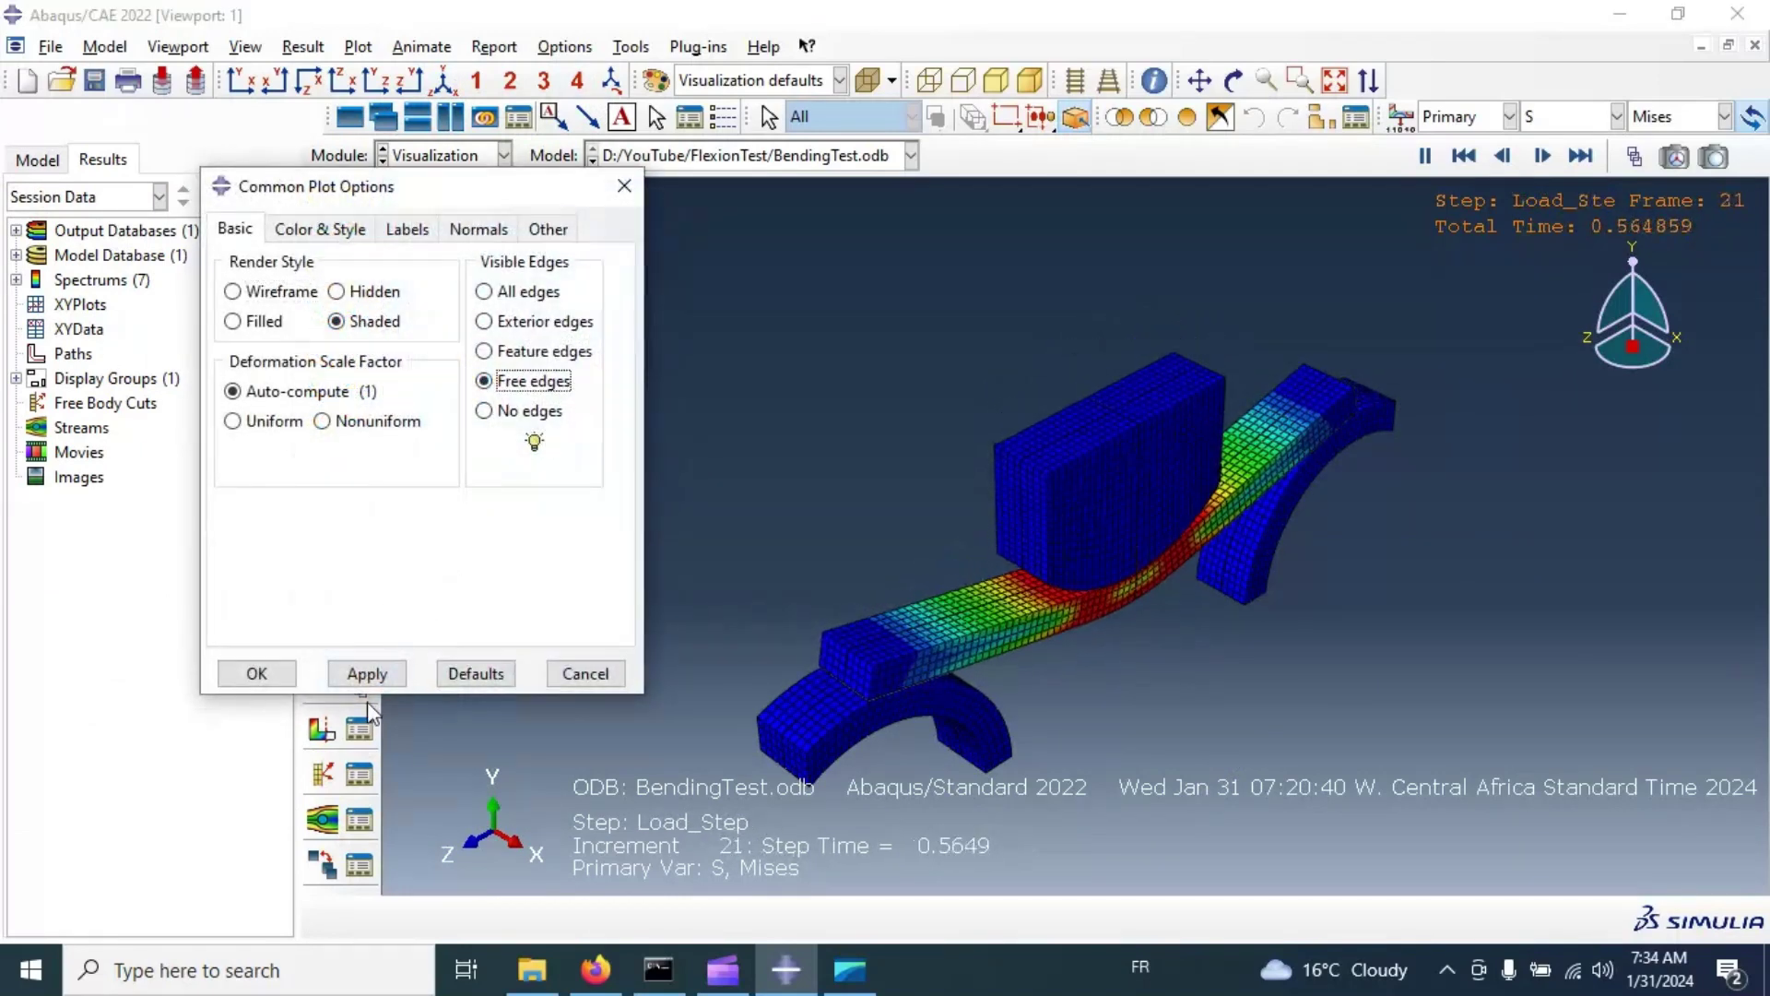
click(367, 673)
click(585, 673)
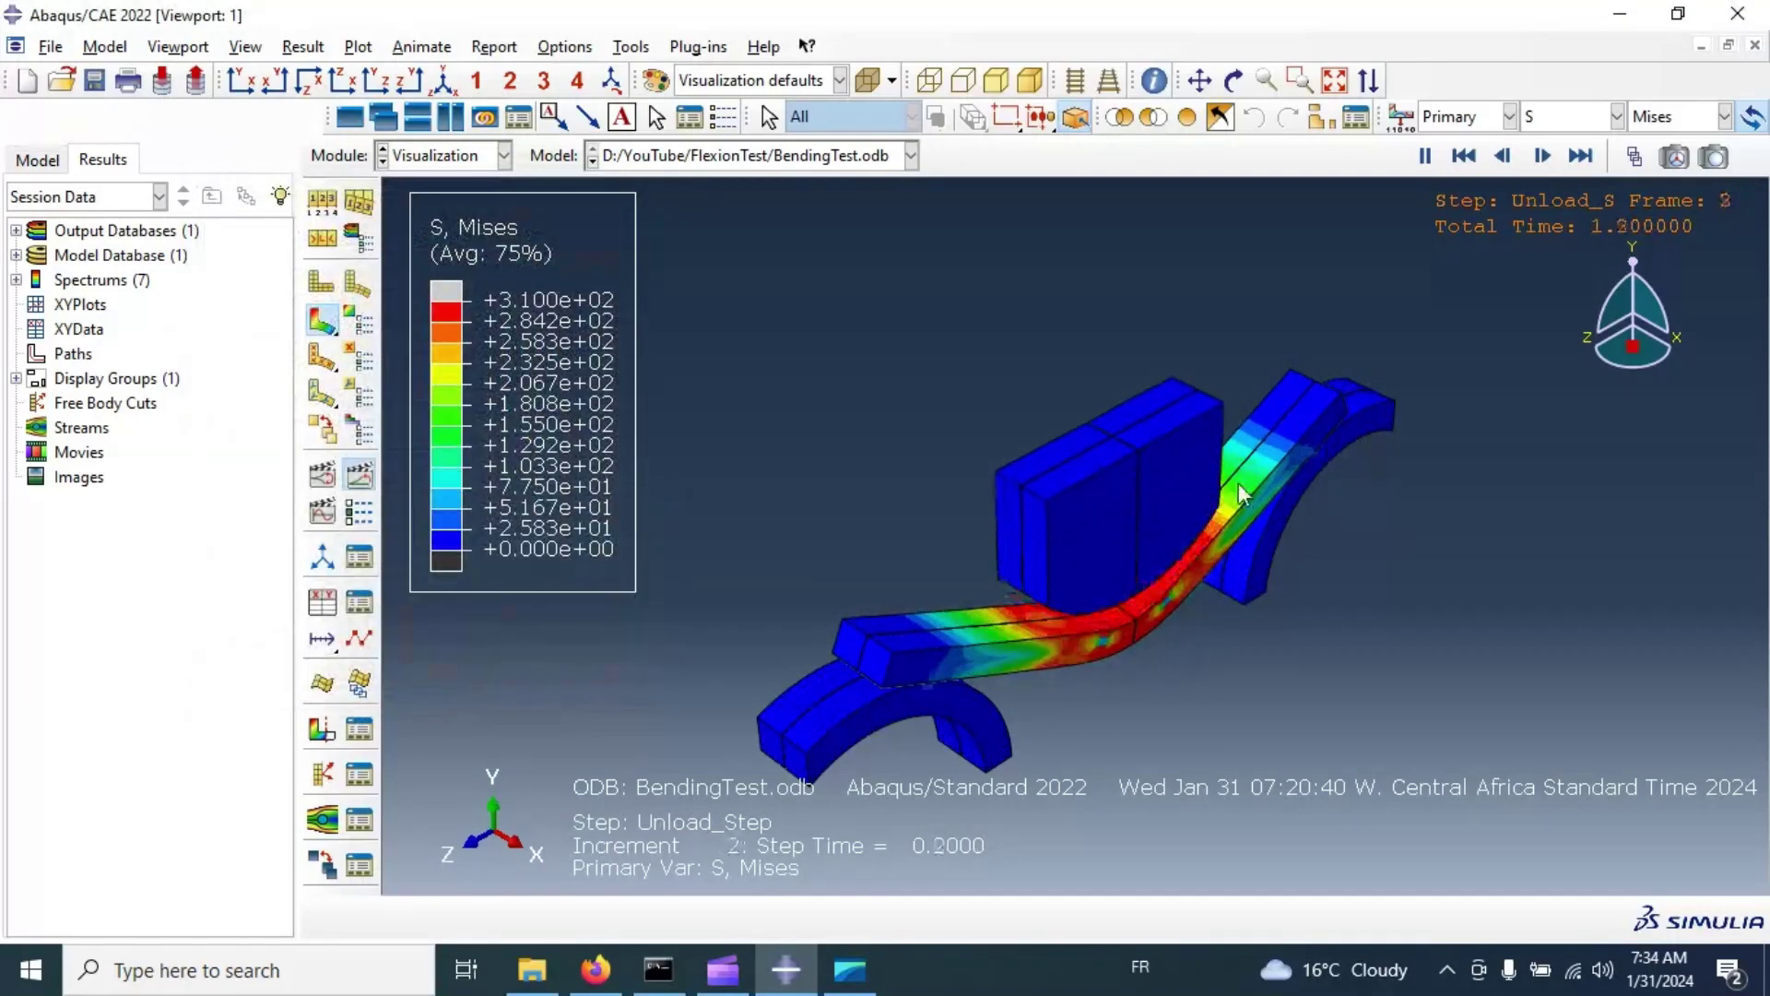